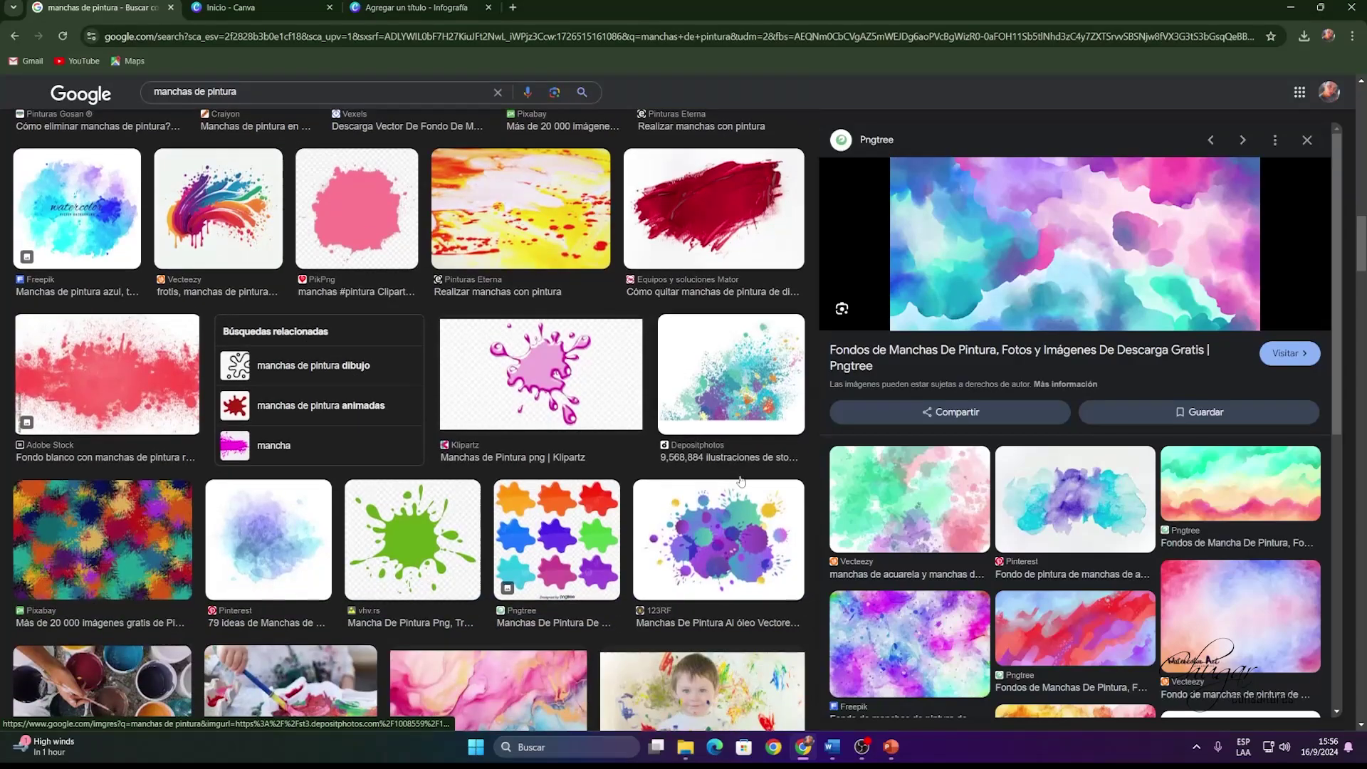
Find the "Fondo manchas de acuarela" picture in the paint-stain image results and copy the image.
scroll(290, 541, up, 8)
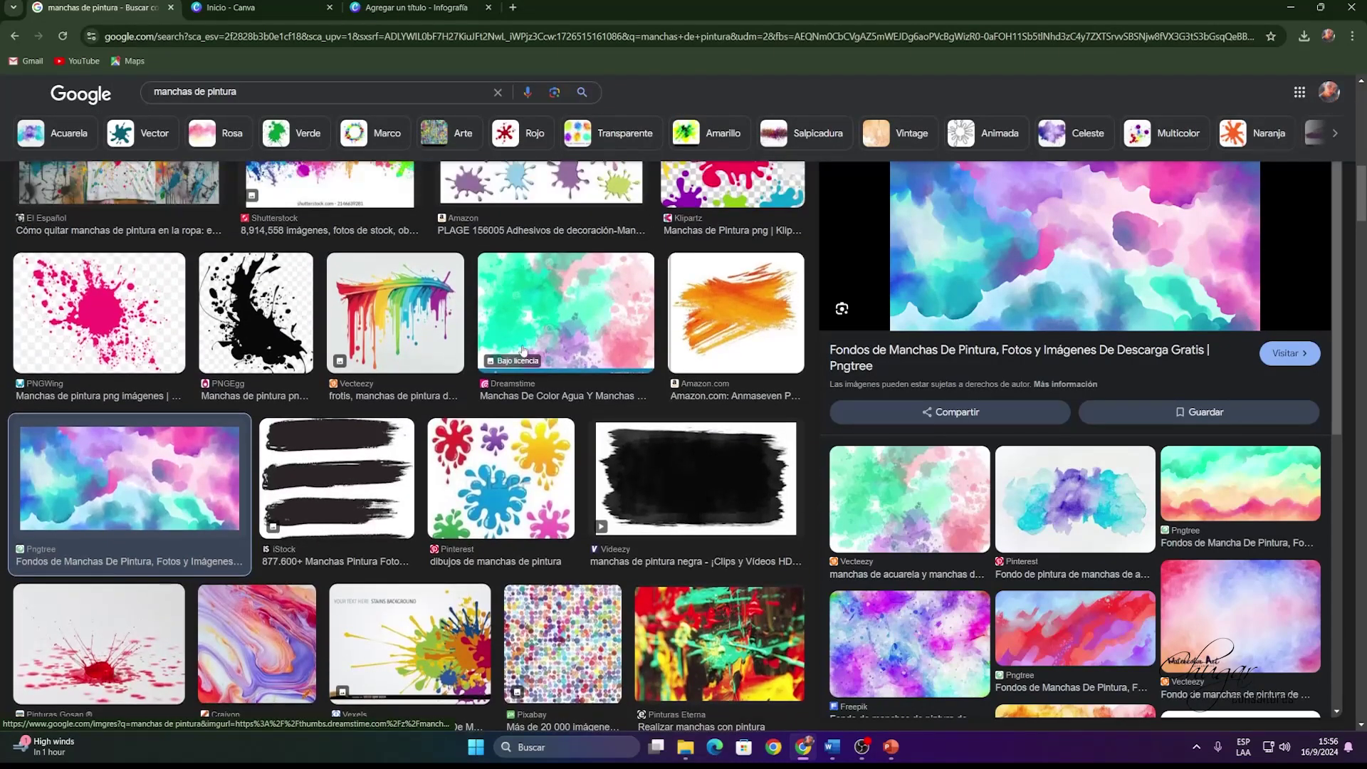
scroll(1162, 524, down, 3)
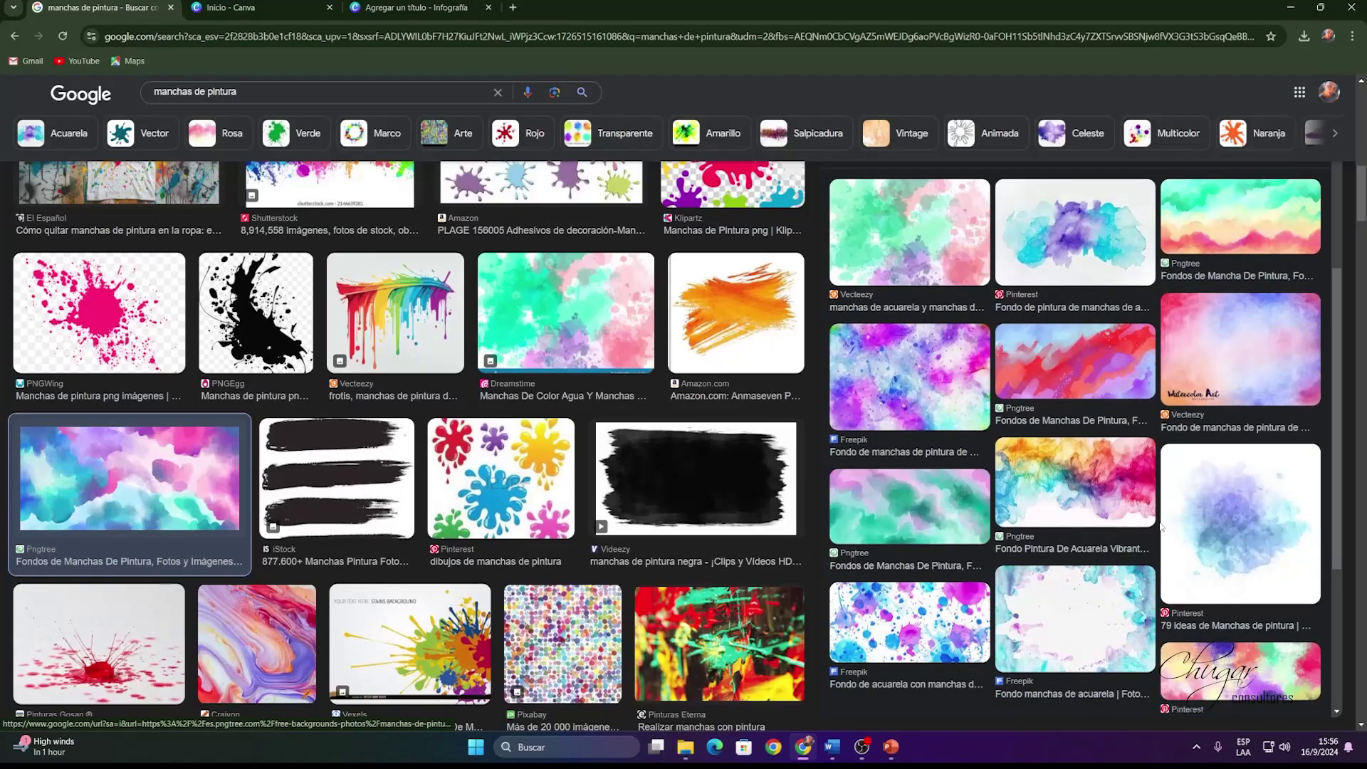
click(1115, 629)
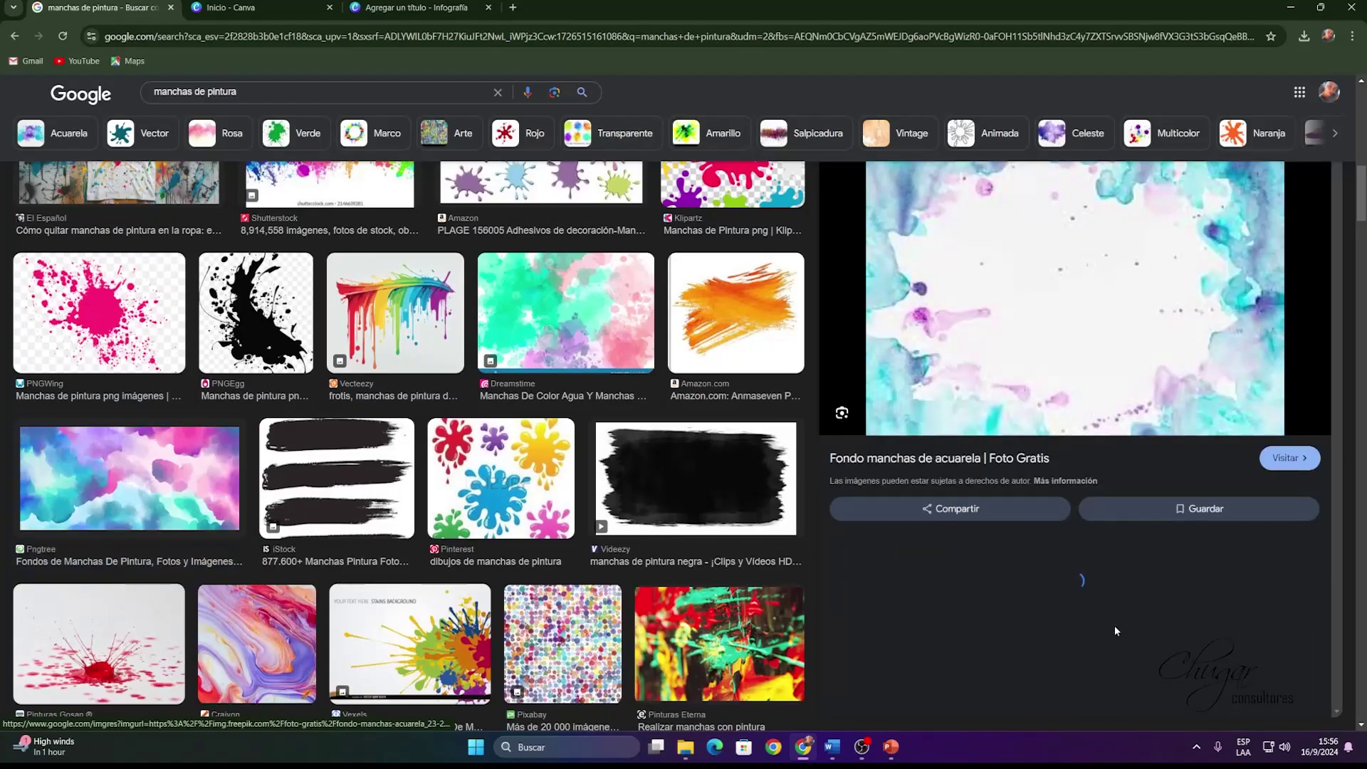
right_click(1121, 258)
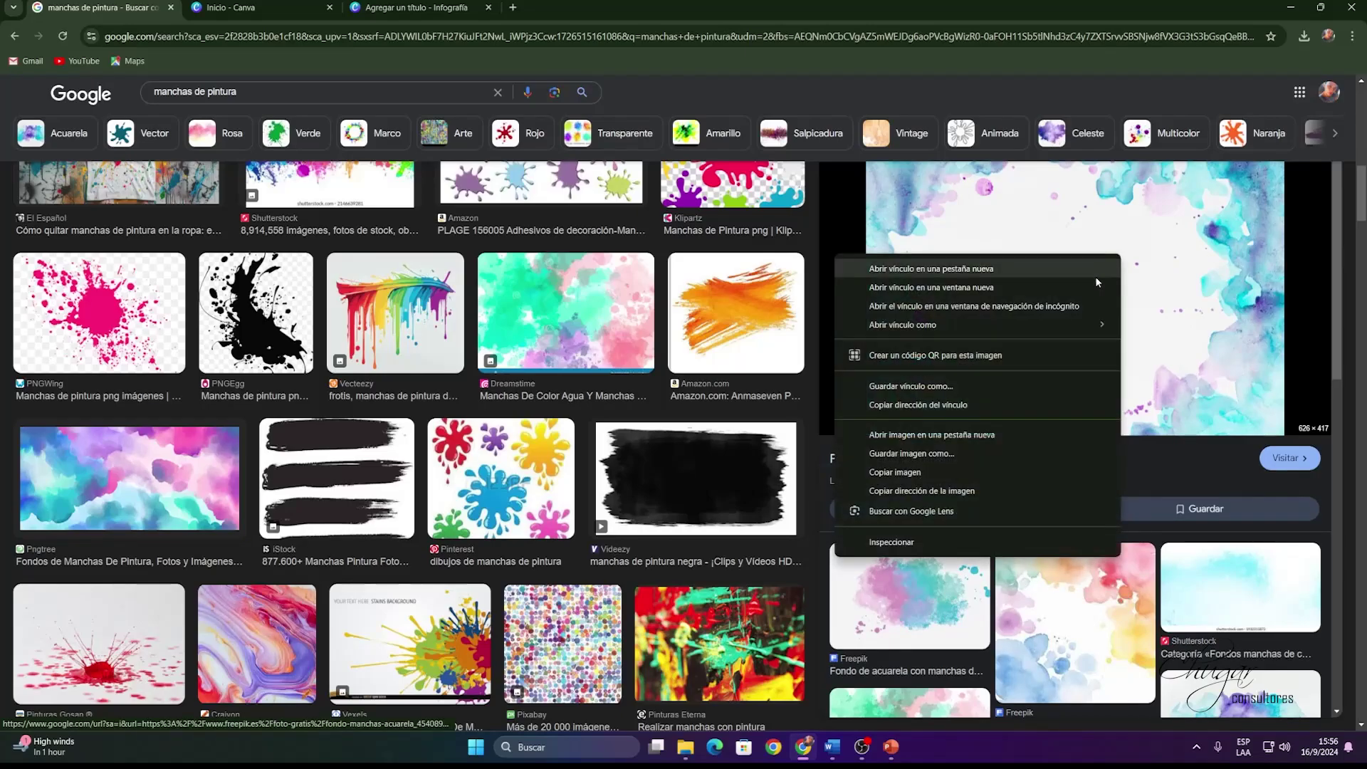
click(949, 472)
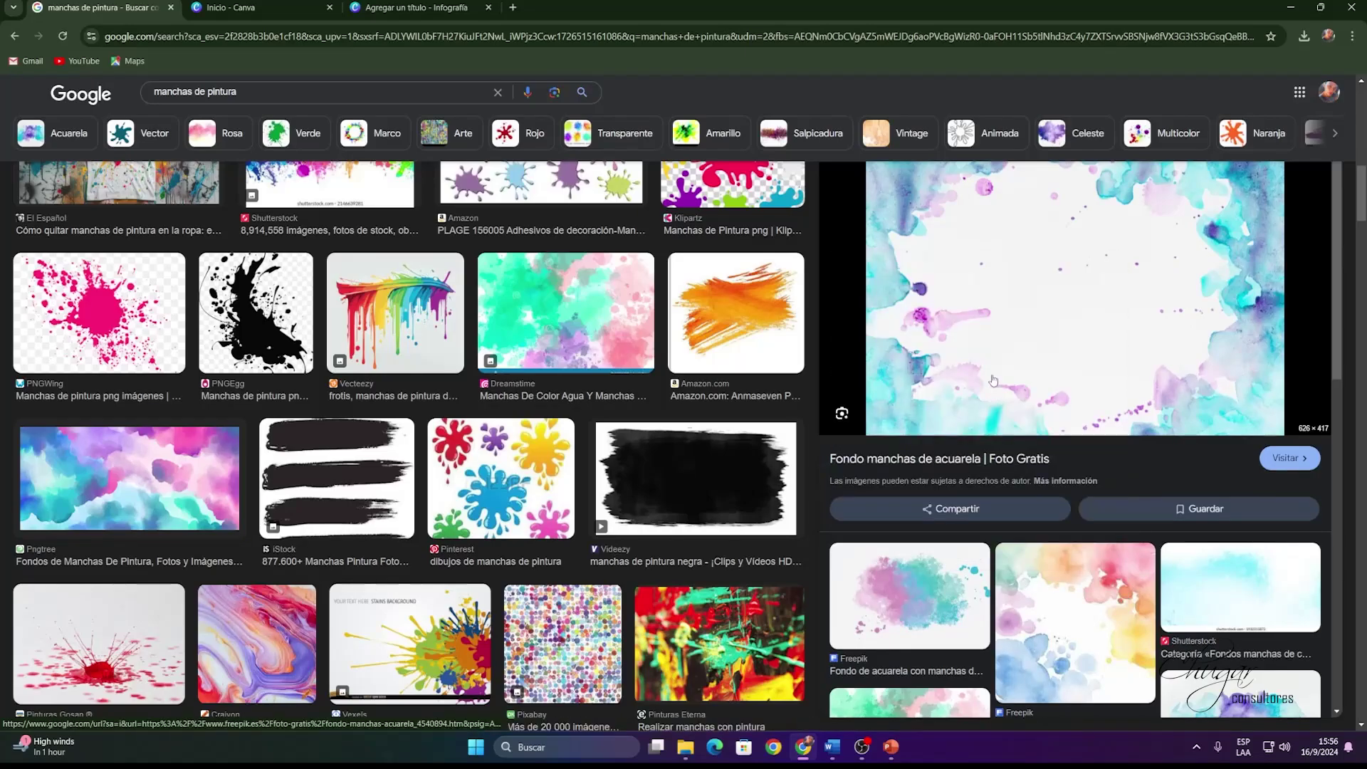
Switch to the Canva infographic and try to paste the copied image onto blank page 3.
click(187, 10)
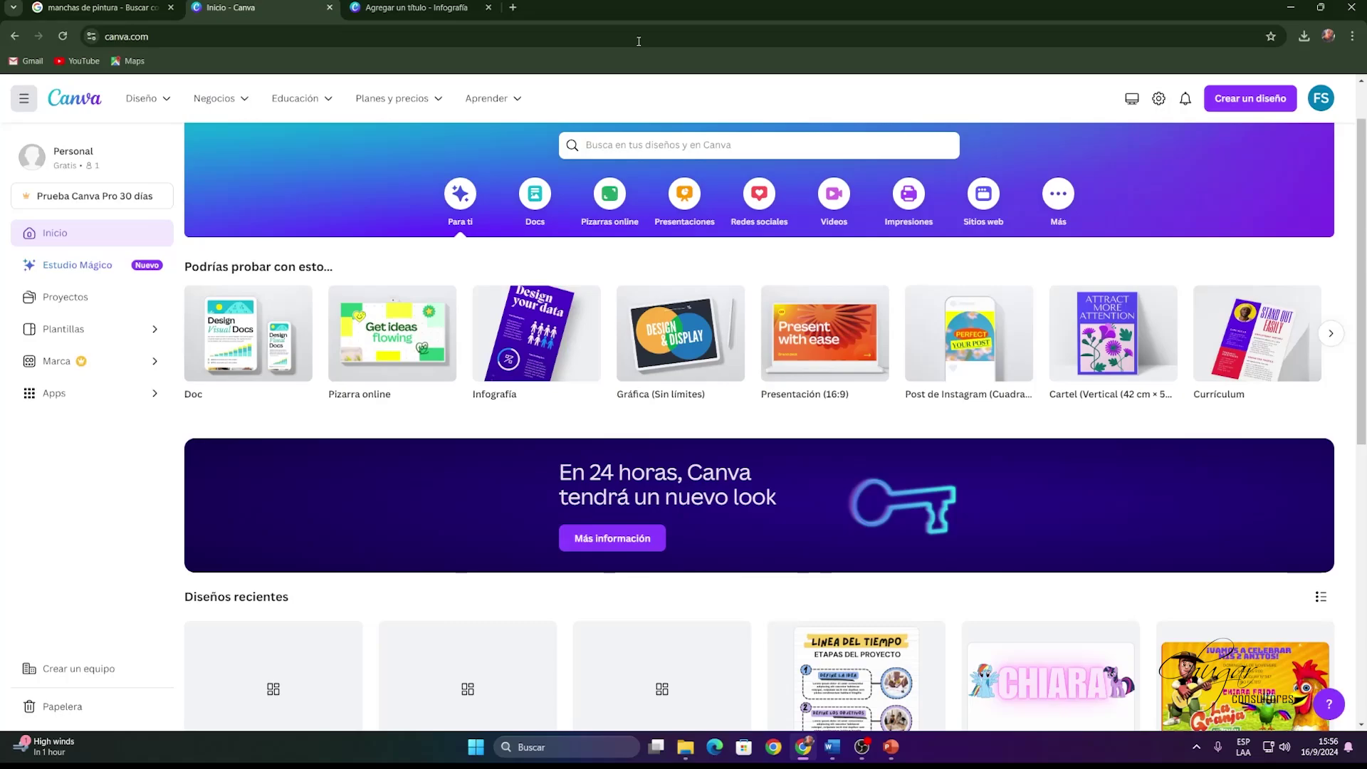
click(412, 7)
right_click(899, 347)
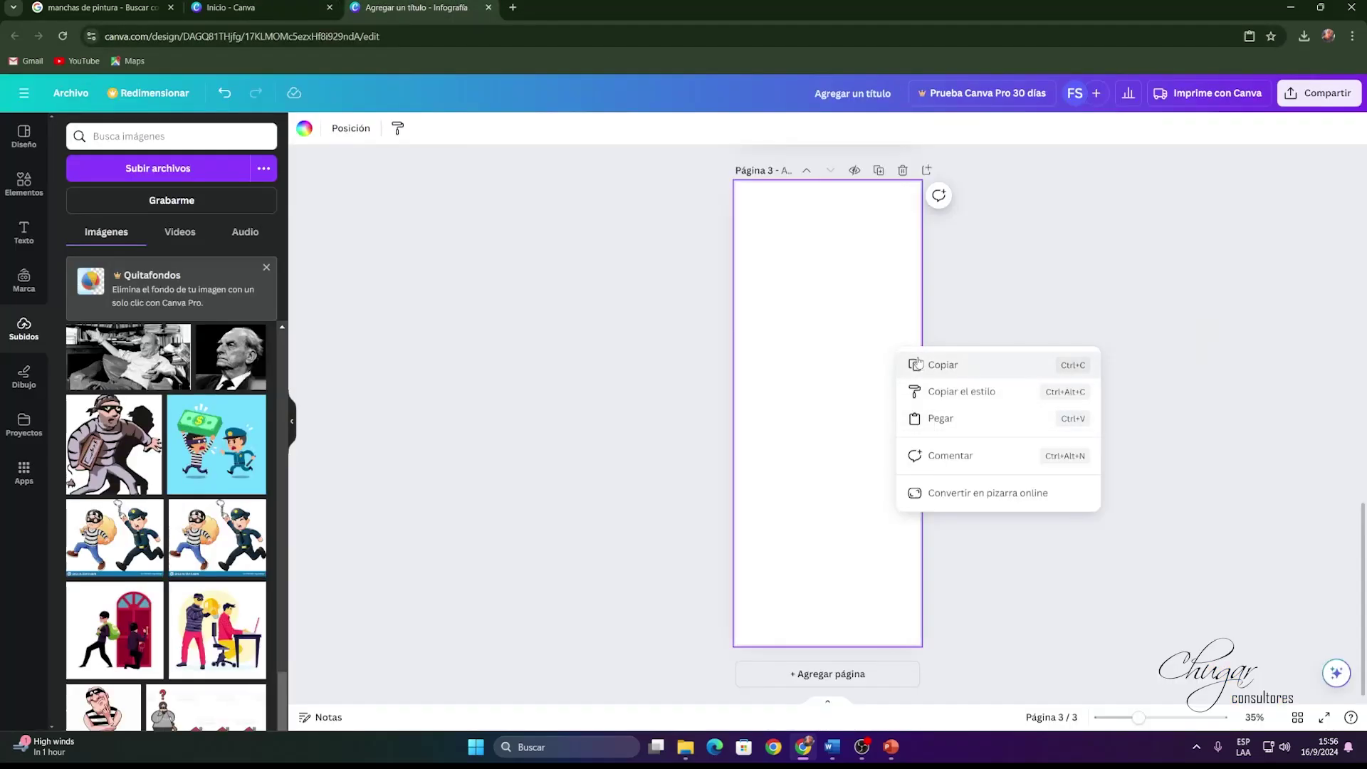
click(891, 386)
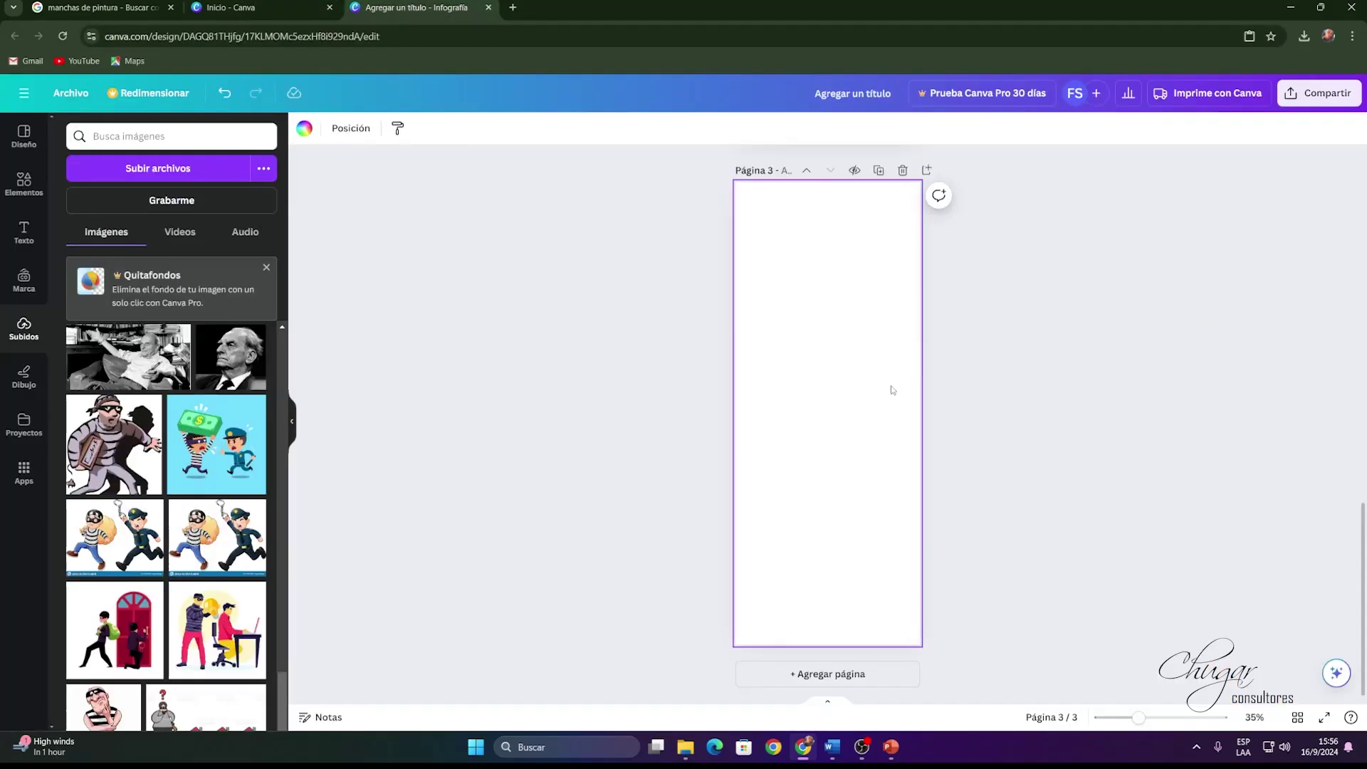
right_click(810, 356)
click(855, 433)
Copy the "Fondo manchas de acuarela" image from the Google results again and paste it onto page 3 in Canva.
click(100, 7)
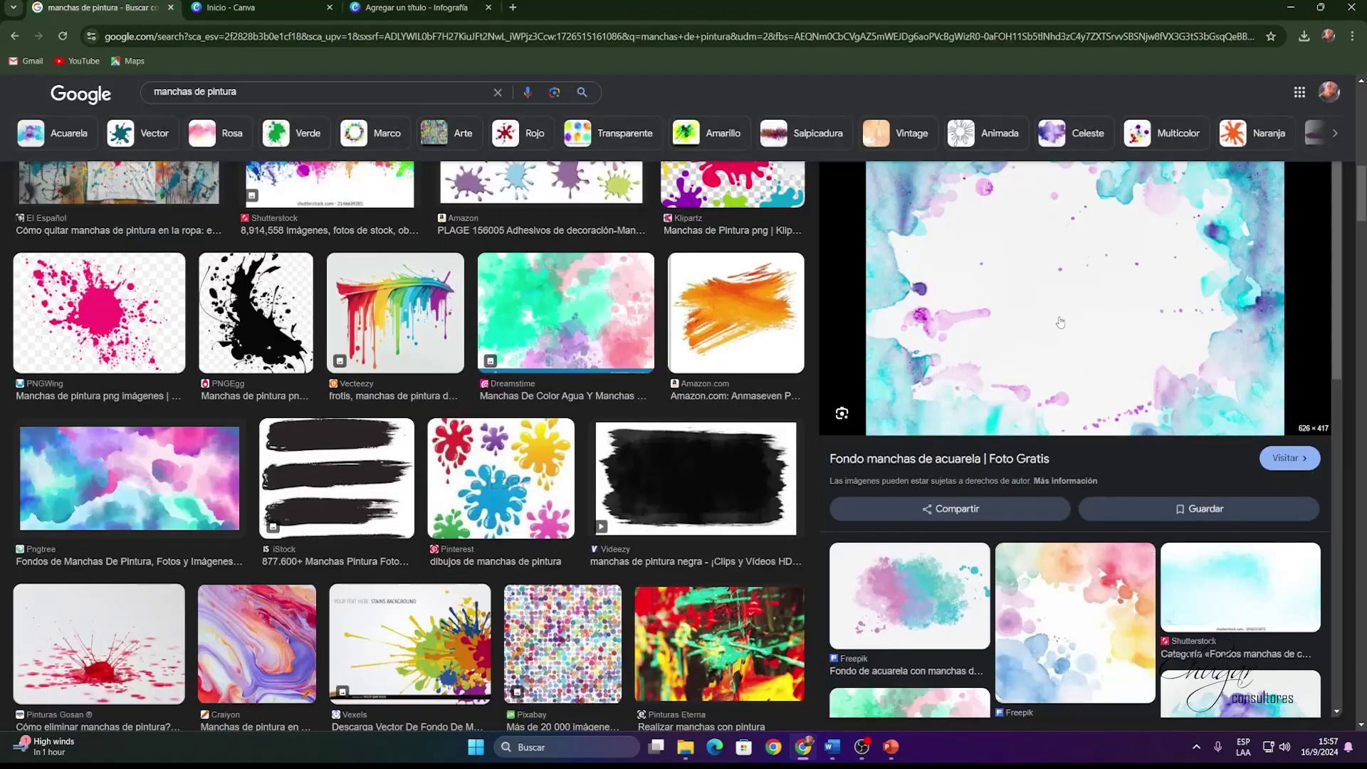
right_click(1060, 317)
click(1146, 534)
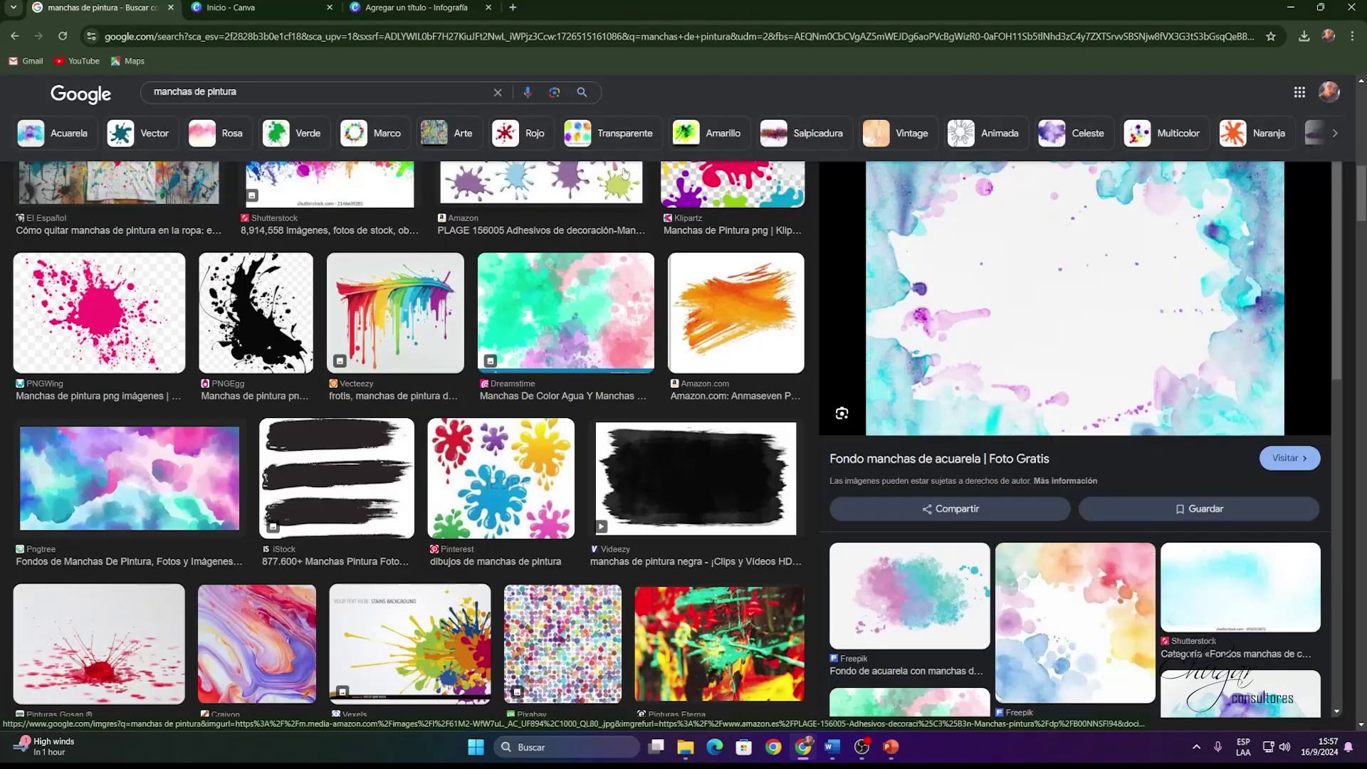
click(370, 8)
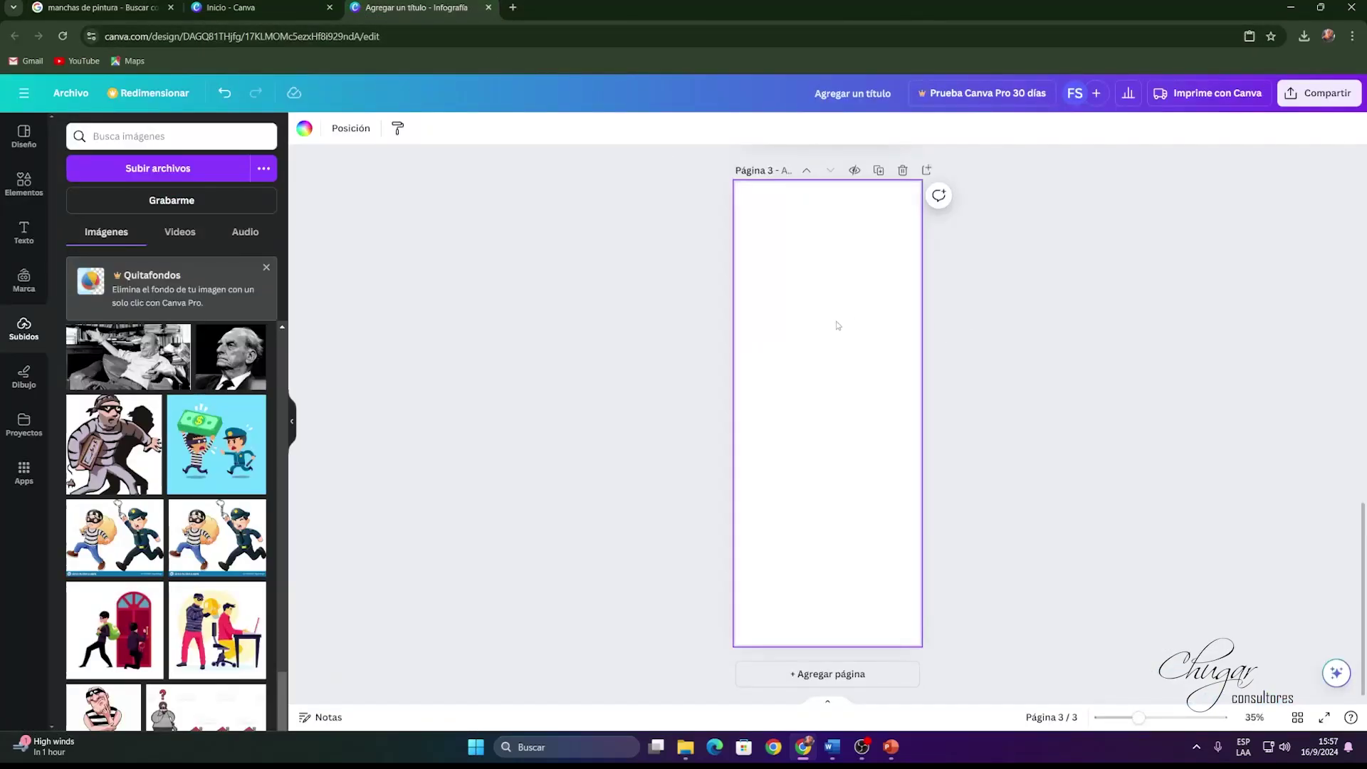
right_click(838, 325)
click(875, 390)
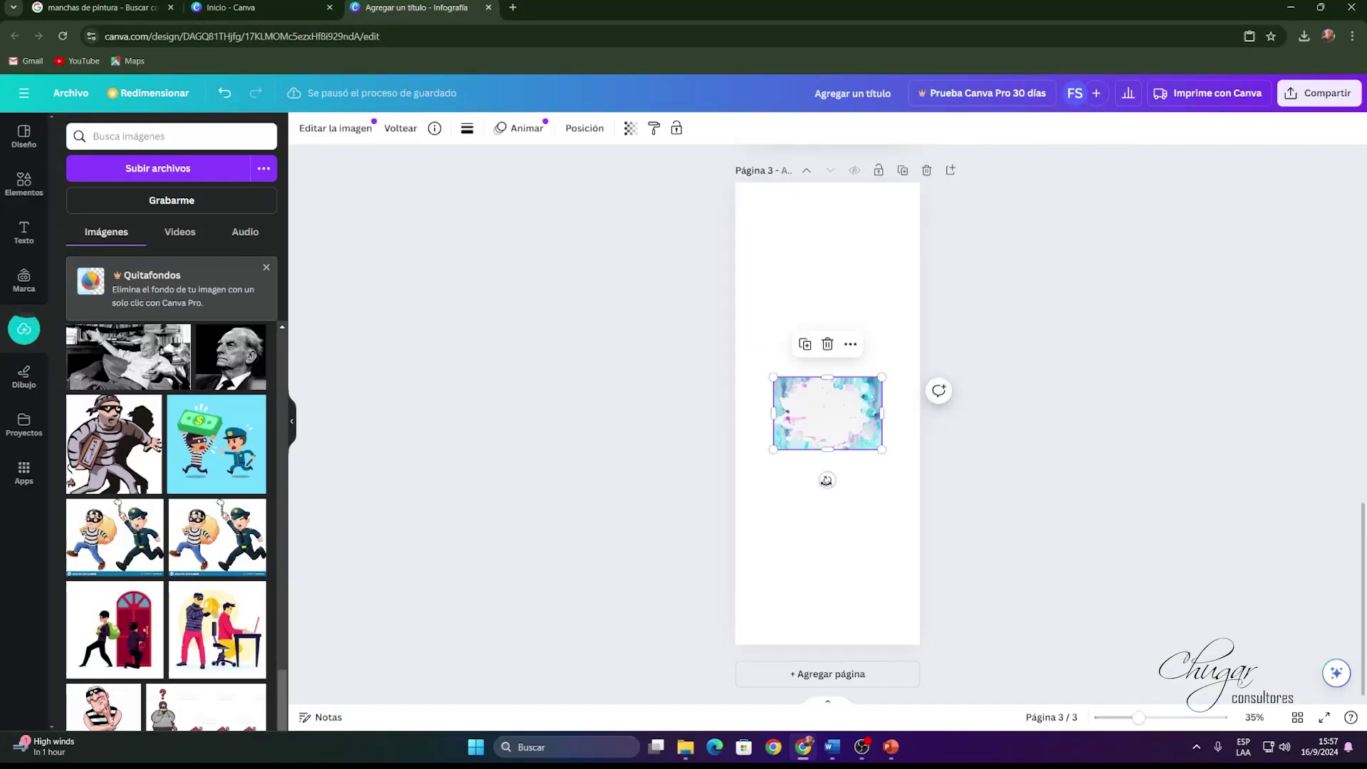
Rotate the pasted watercolour frame image to vertical and stretch it to cover page 3.
mouse_move(823, 480)
mouse_down()
mouse_move(759, 479)
mouse_move(719, 439)
mouse_move(733, 414)
mouse_up()
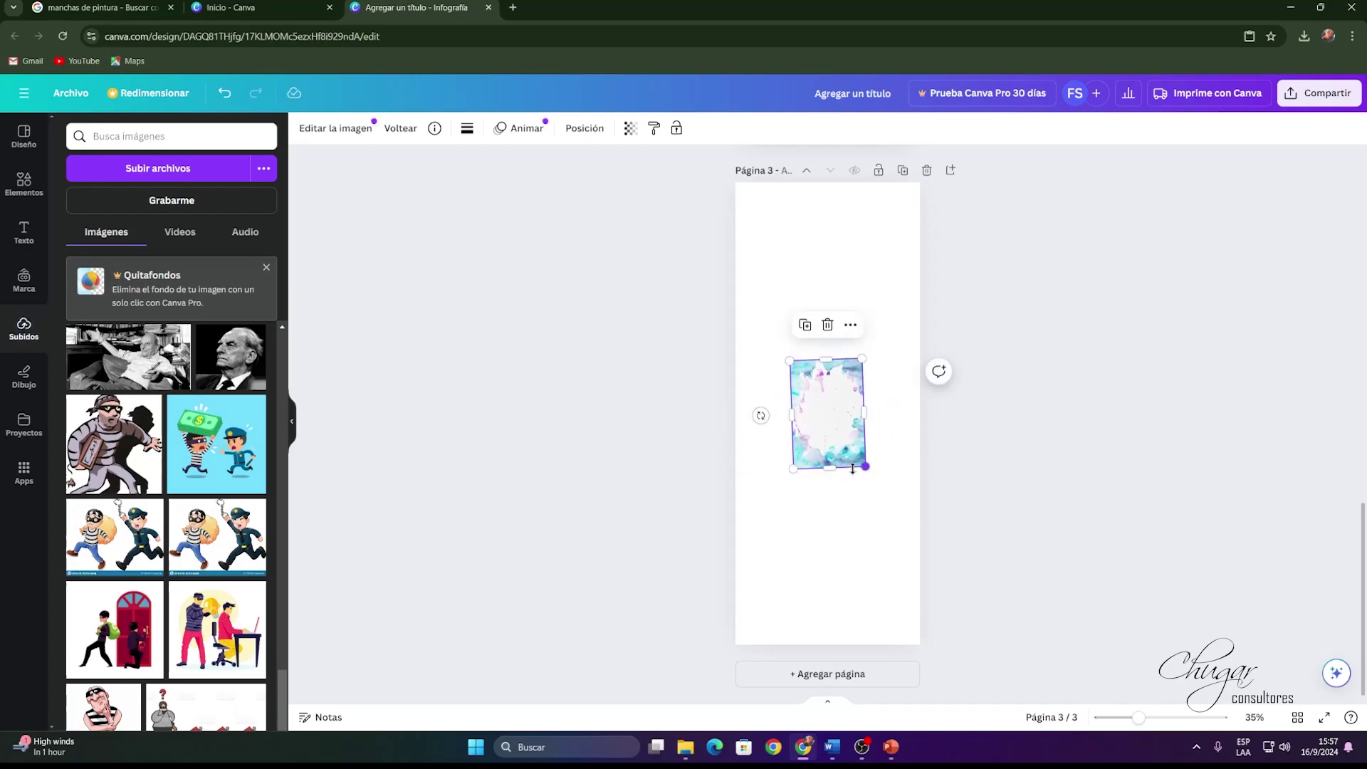
drag(761, 415, 759, 413)
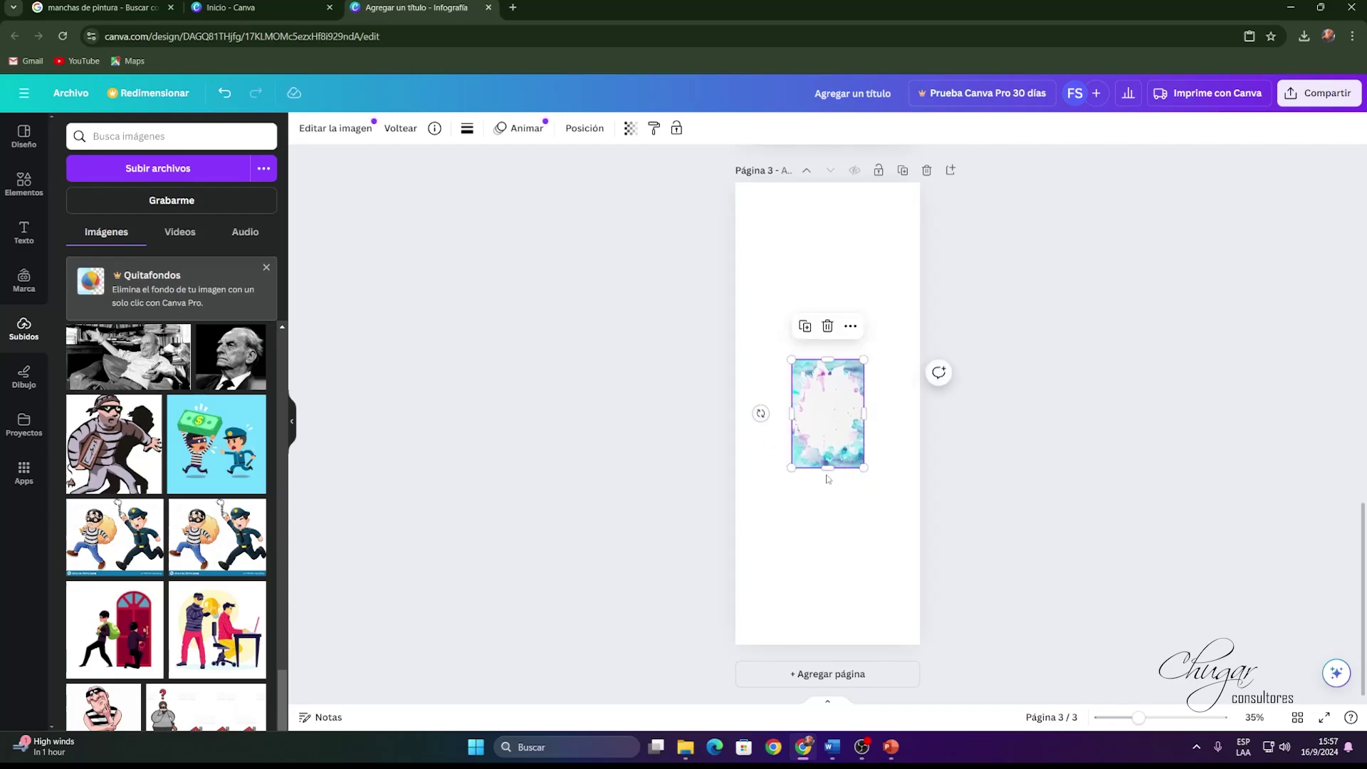
mouse_move(824, 469)
mouse_down()
mouse_move(819, 560)
mouse_move(825, 487)
mouse_up()
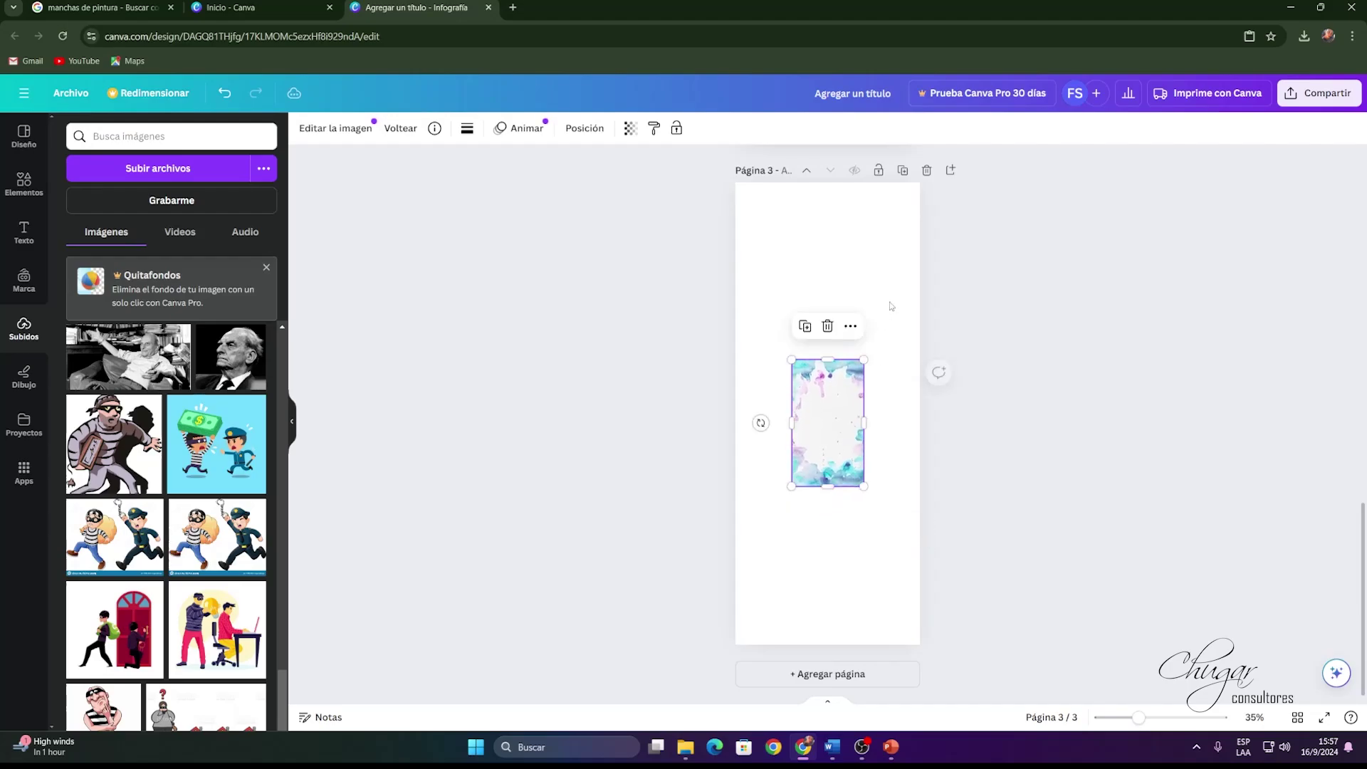
drag(863, 360, 920, 260)
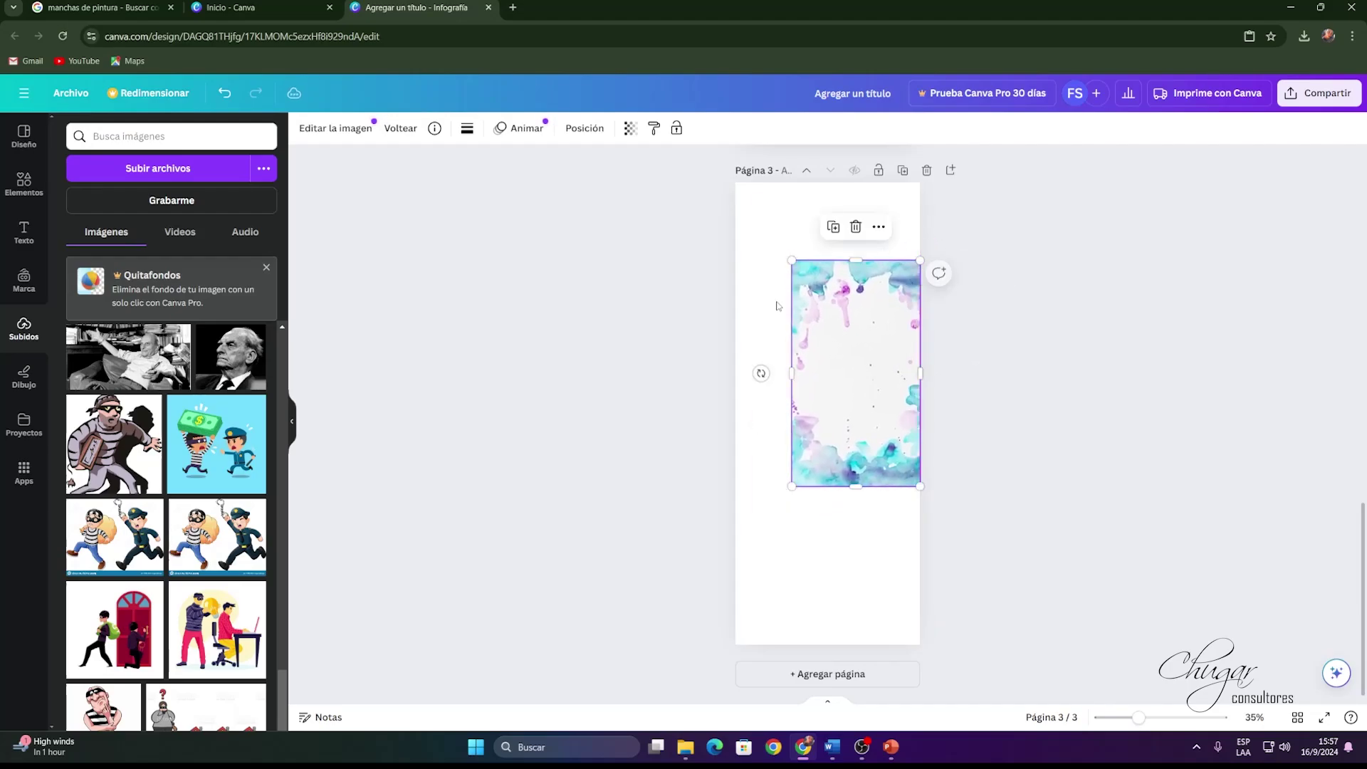
drag(792, 262, 622, 226)
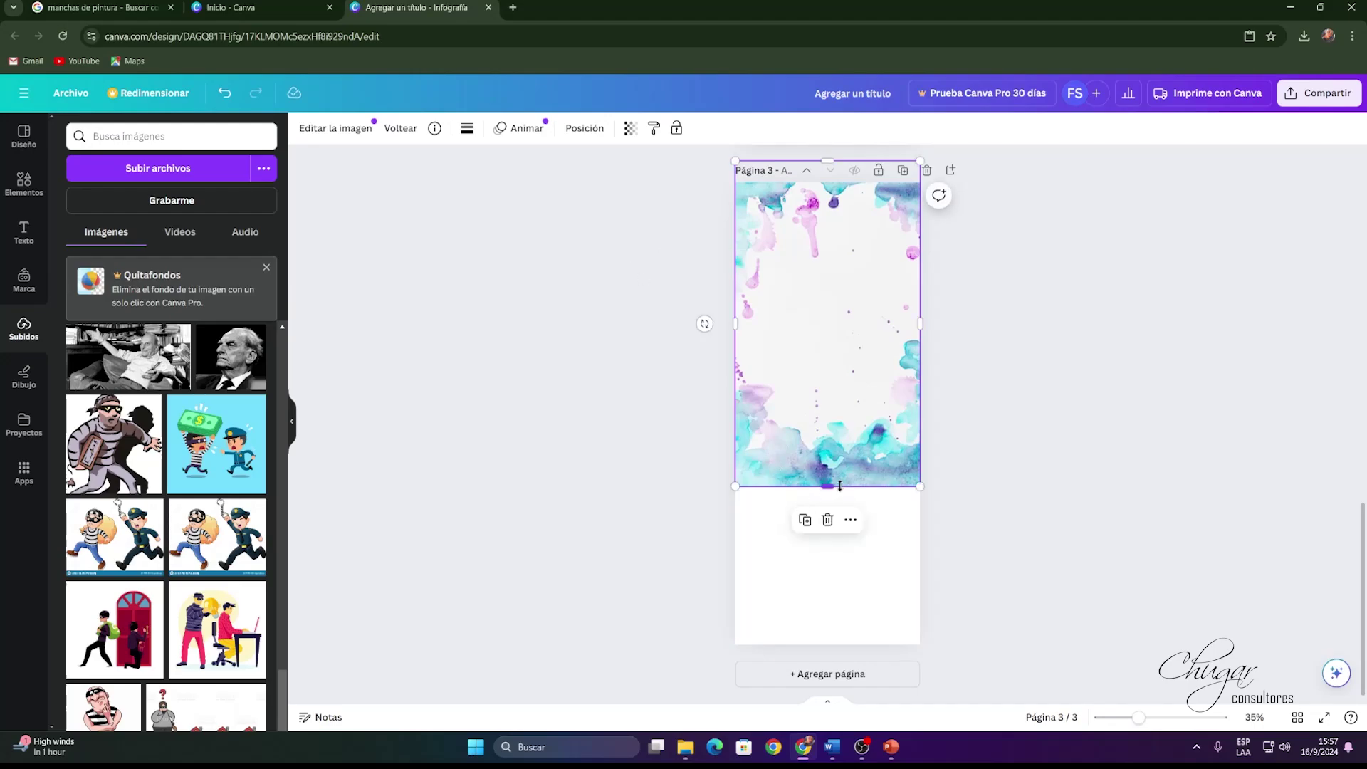
drag(839, 485, 821, 639)
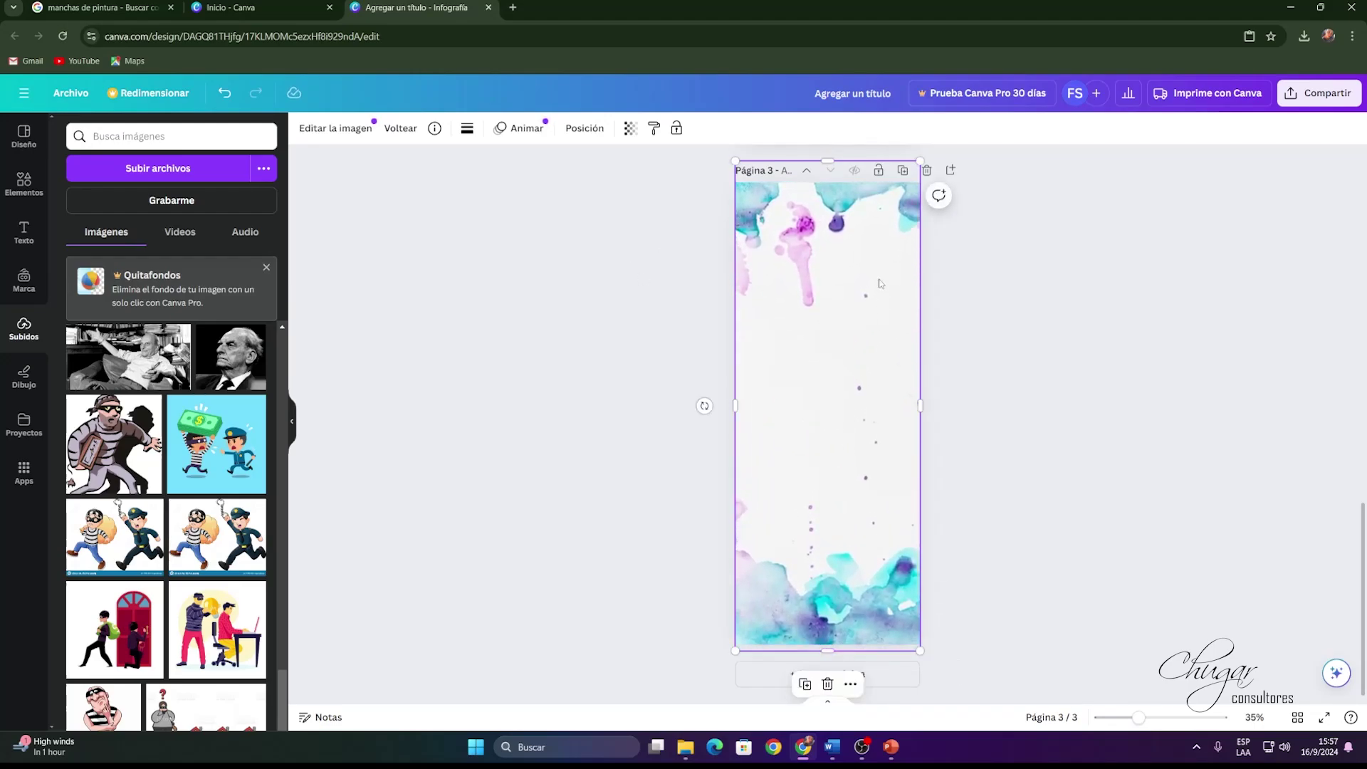
Refit the edges of the watercolour frame image to the page borders at transparency 100, and delete the image from page 3.
drag(920, 163, 910, 192)
drag(911, 336, 921, 339)
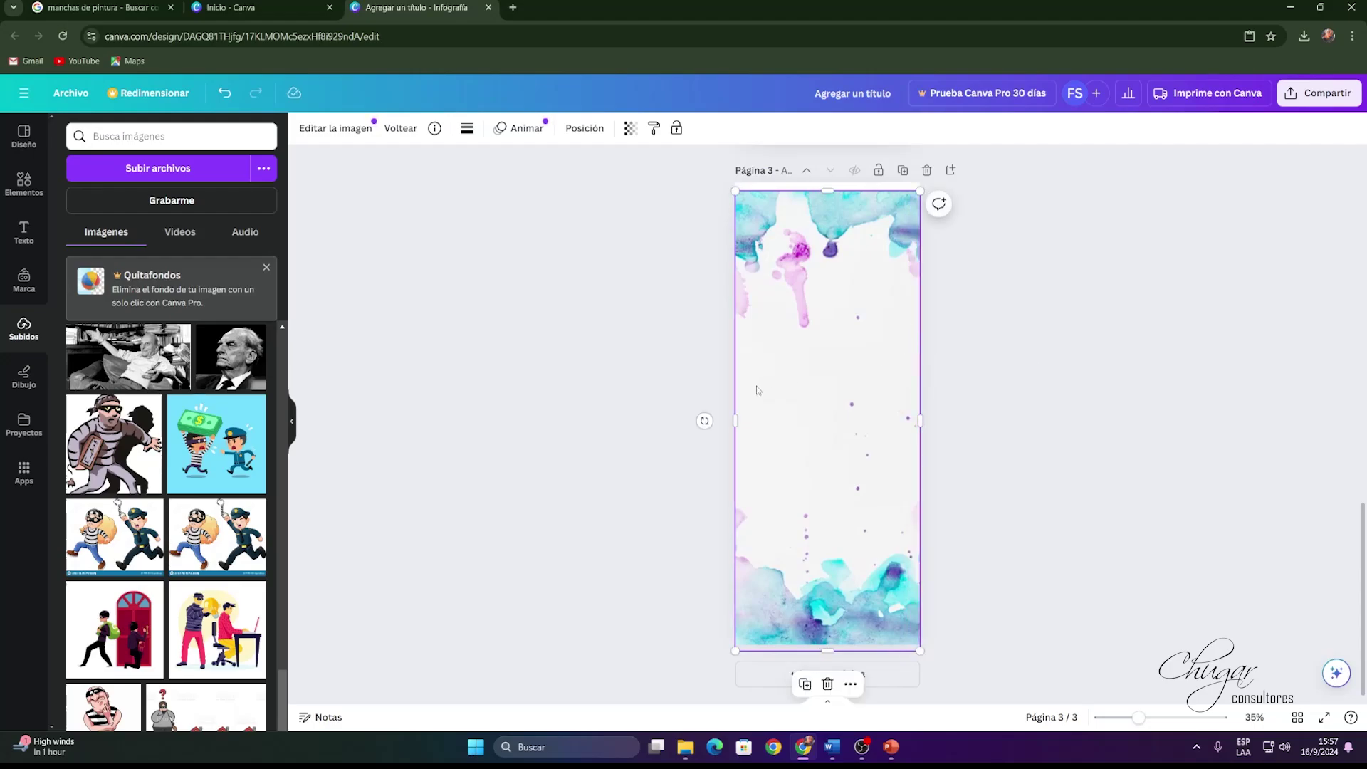
drag(831, 190, 828, 186)
drag(737, 420, 736, 416)
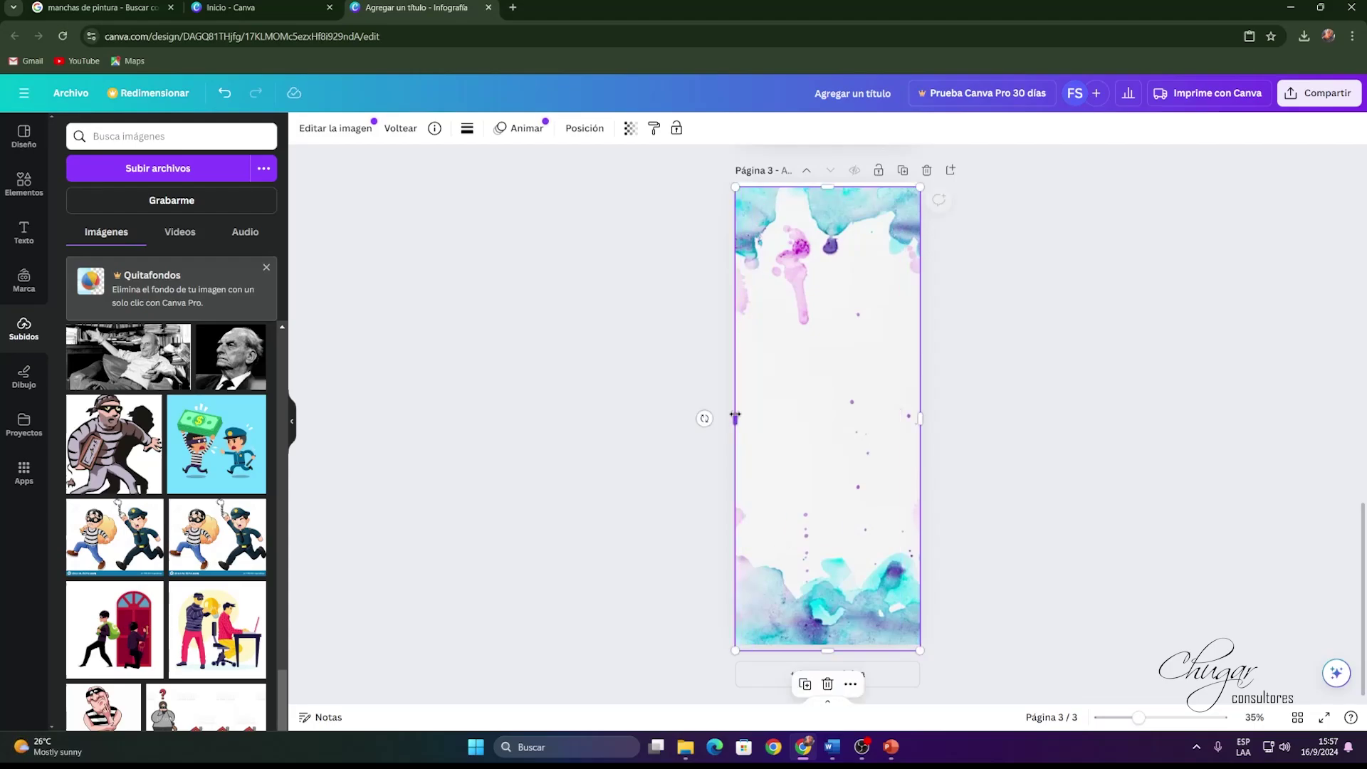
click(631, 129)
mouse_move(587, 184)
mouse_down()
mouse_move(511, 183)
mouse_move(598, 204)
mouse_up()
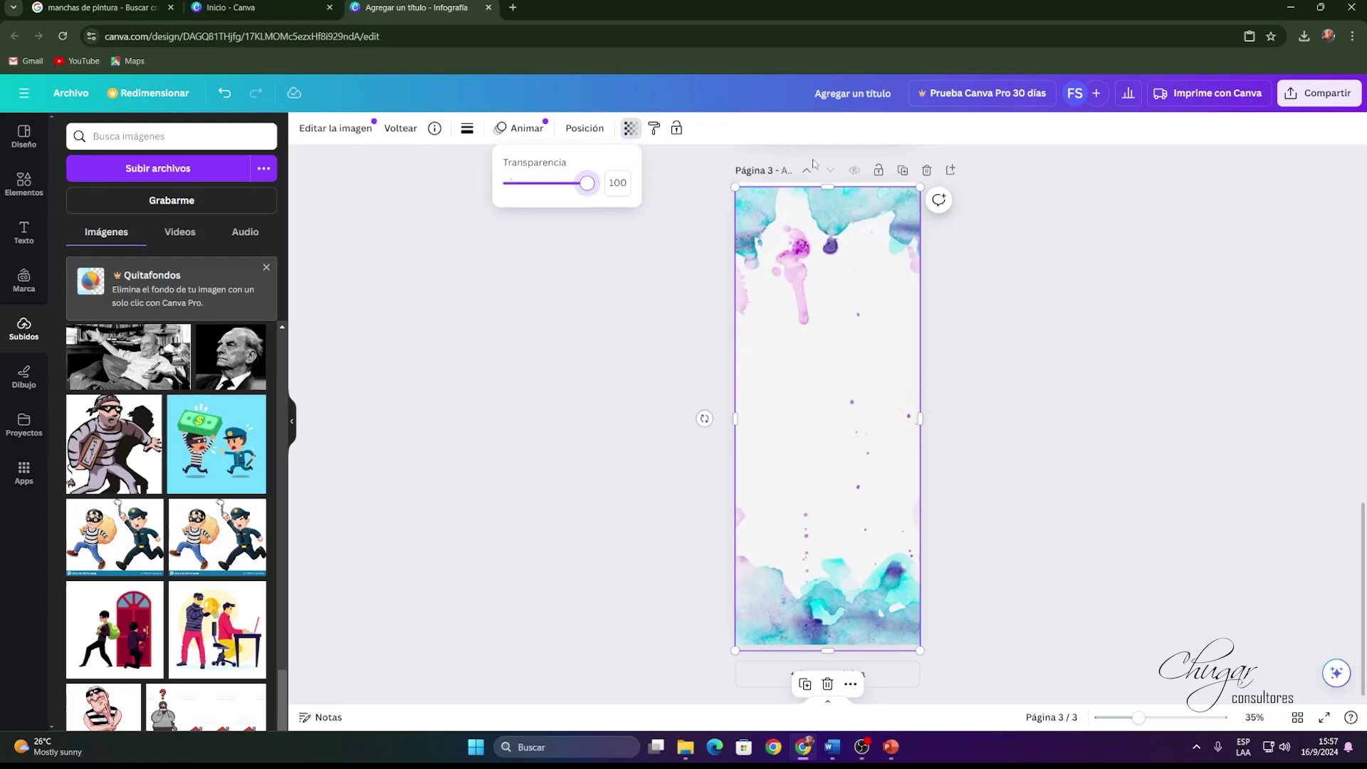
click(820, 187)
drag(820, 185, 820, 182)
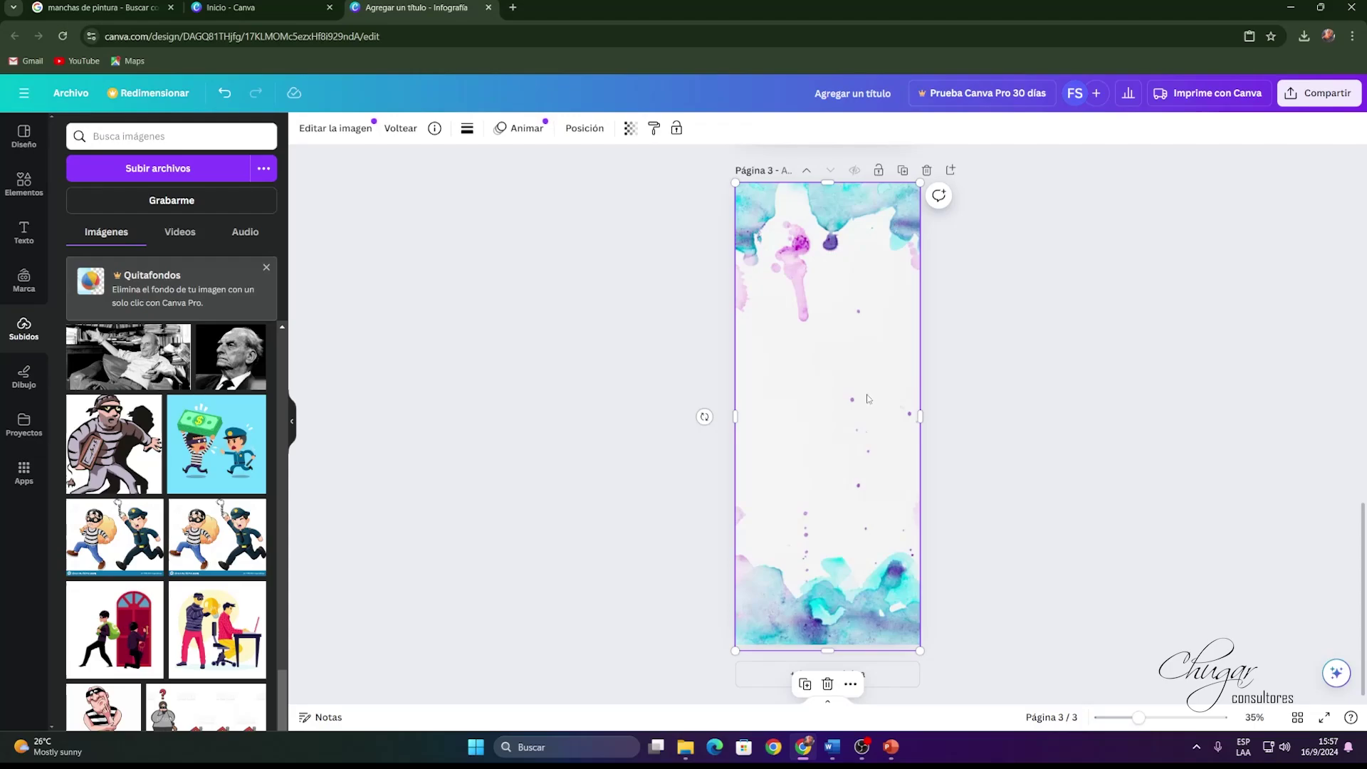
key(Delete)
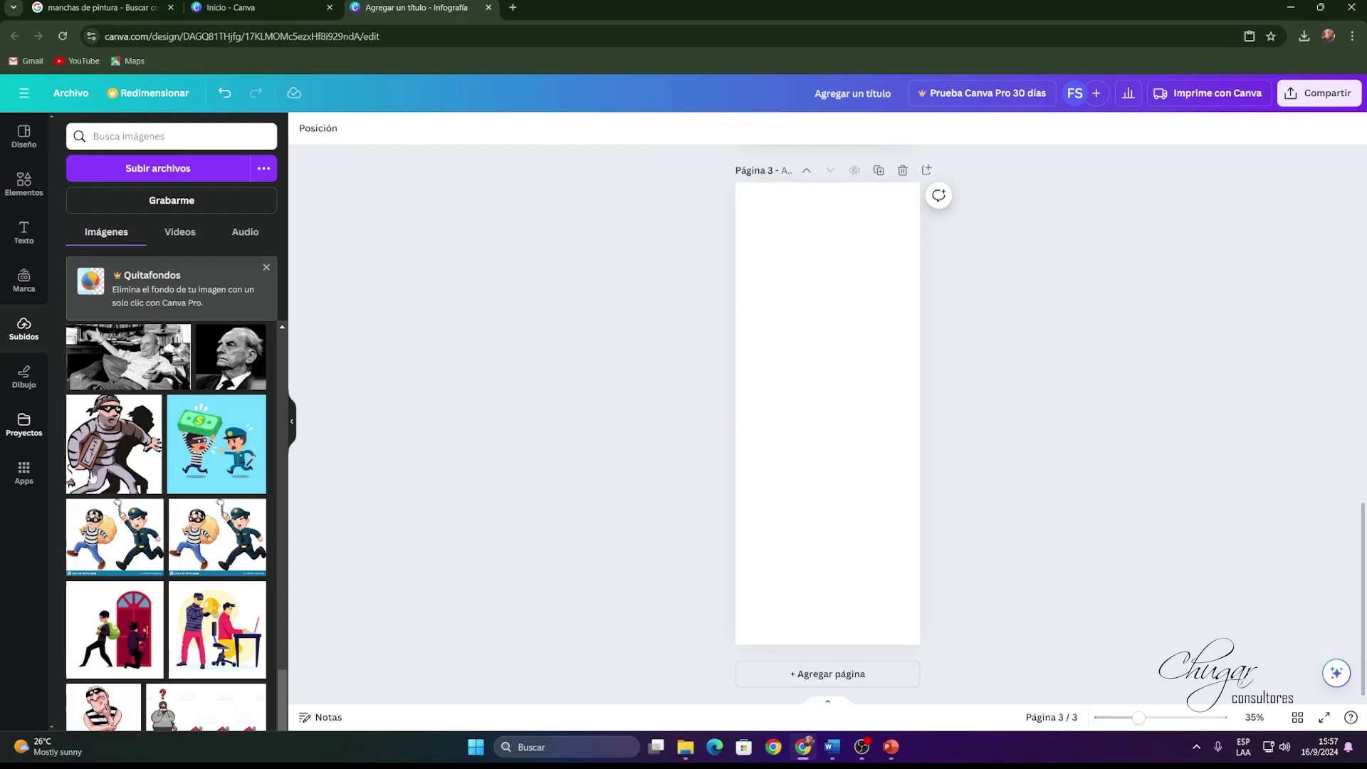
Add the uploaded blue, purple and pink watercolour cloud image to page 3.
scroll(91, 475, up, 15)
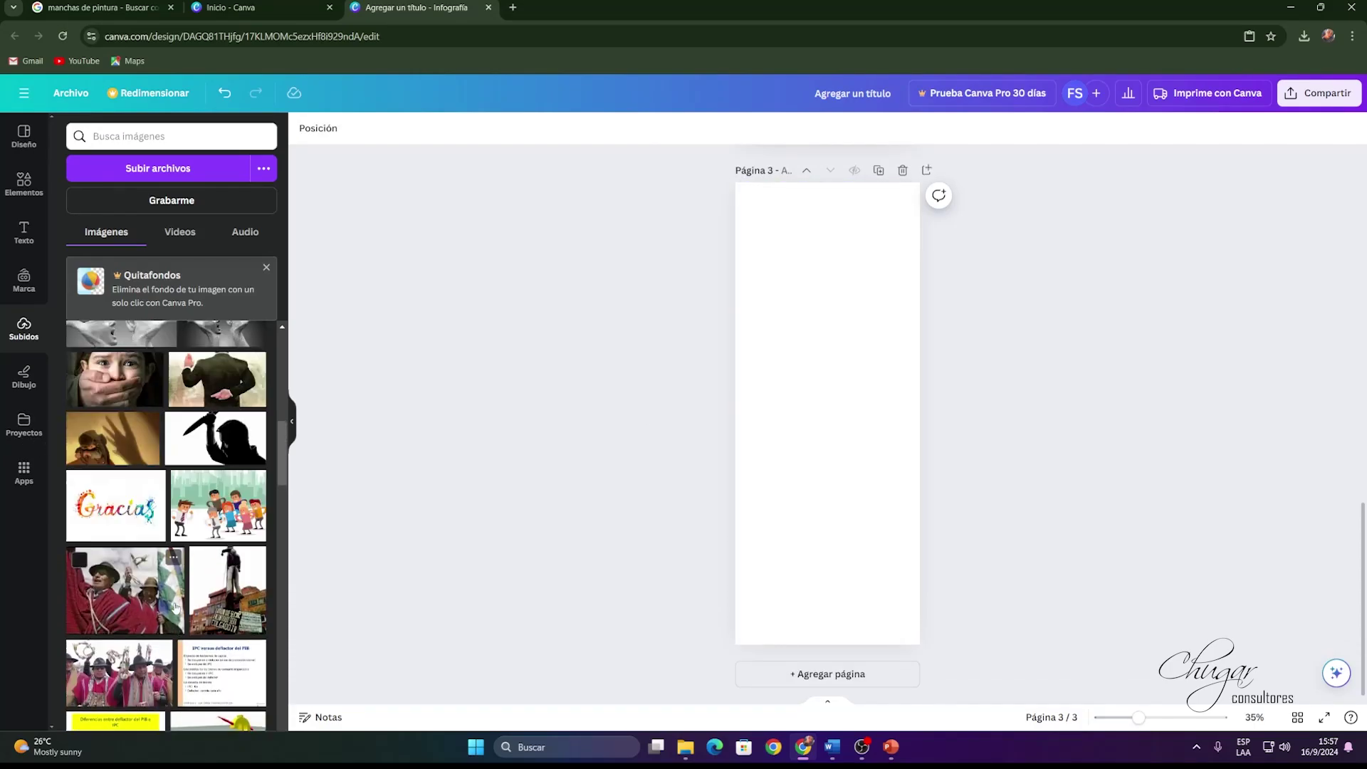
scroll(175, 606, up, 10)
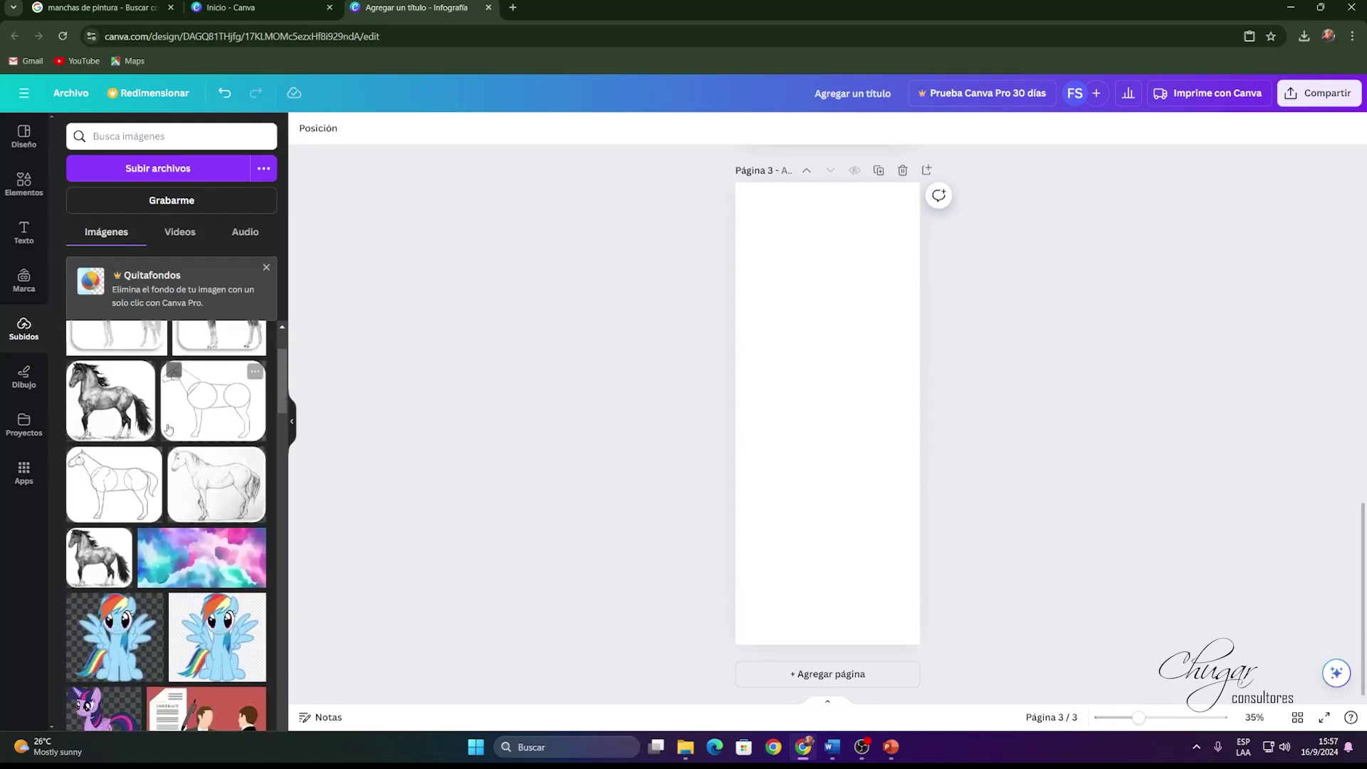
scroll(169, 429, up, 2)
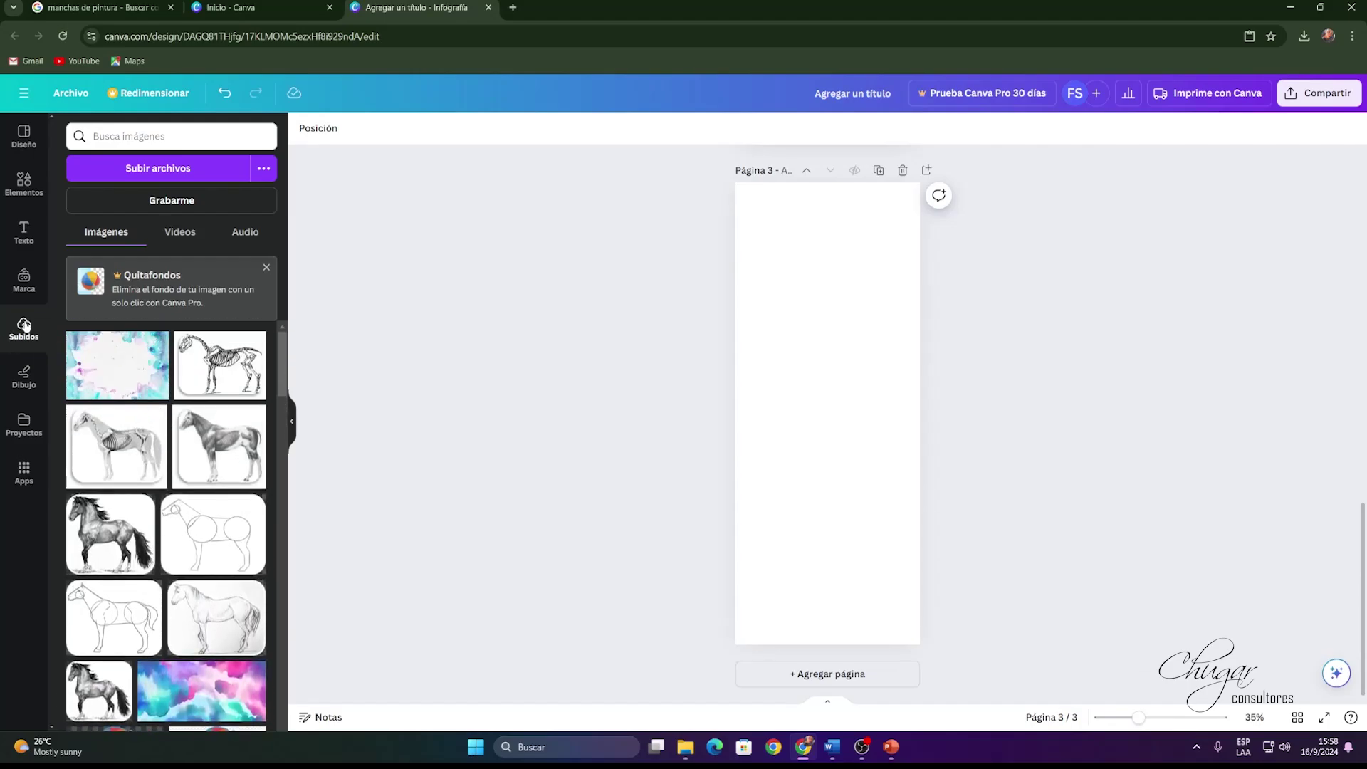
scroll(174, 505, down, 2)
click(182, 626)
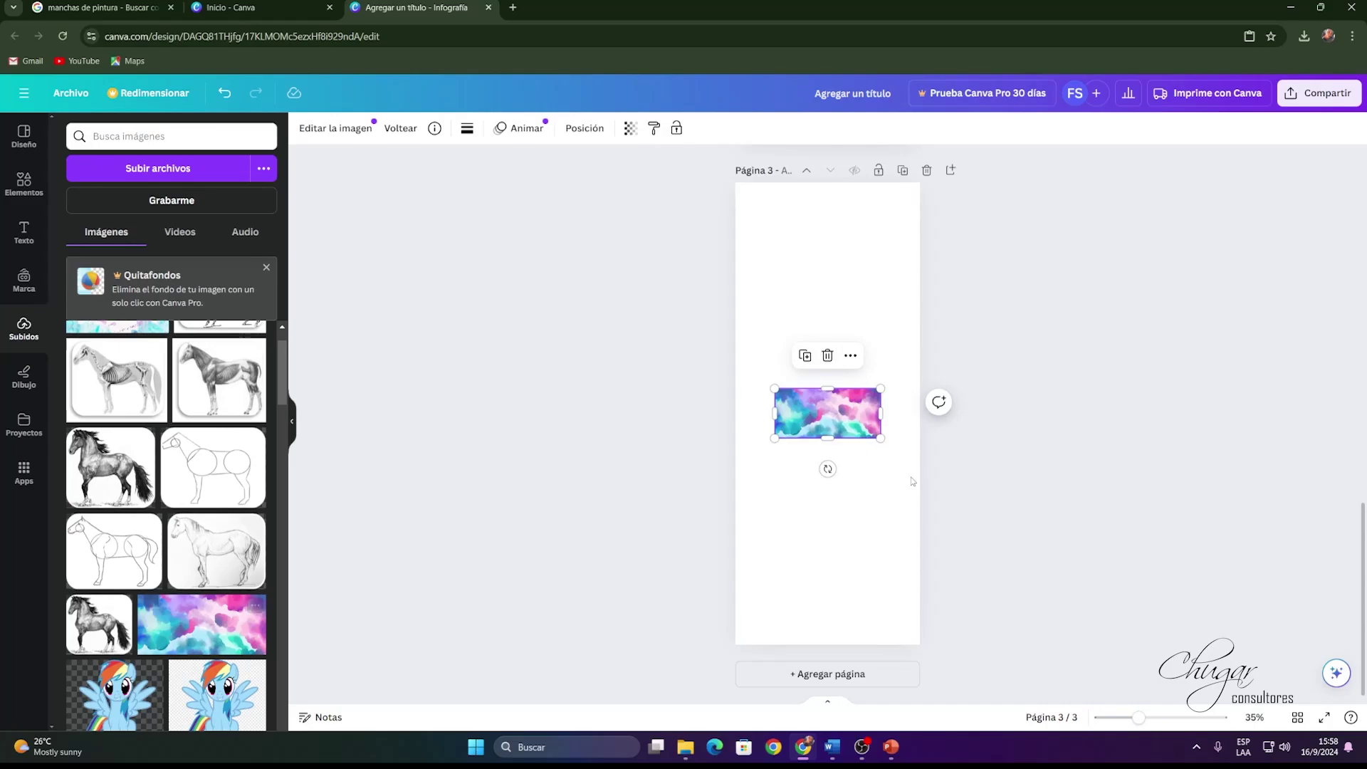
Rotate the watercolour cloud image to nearly vertical and stretch it past the borders to cover all of page 3.
drag(827, 468, 773, 414)
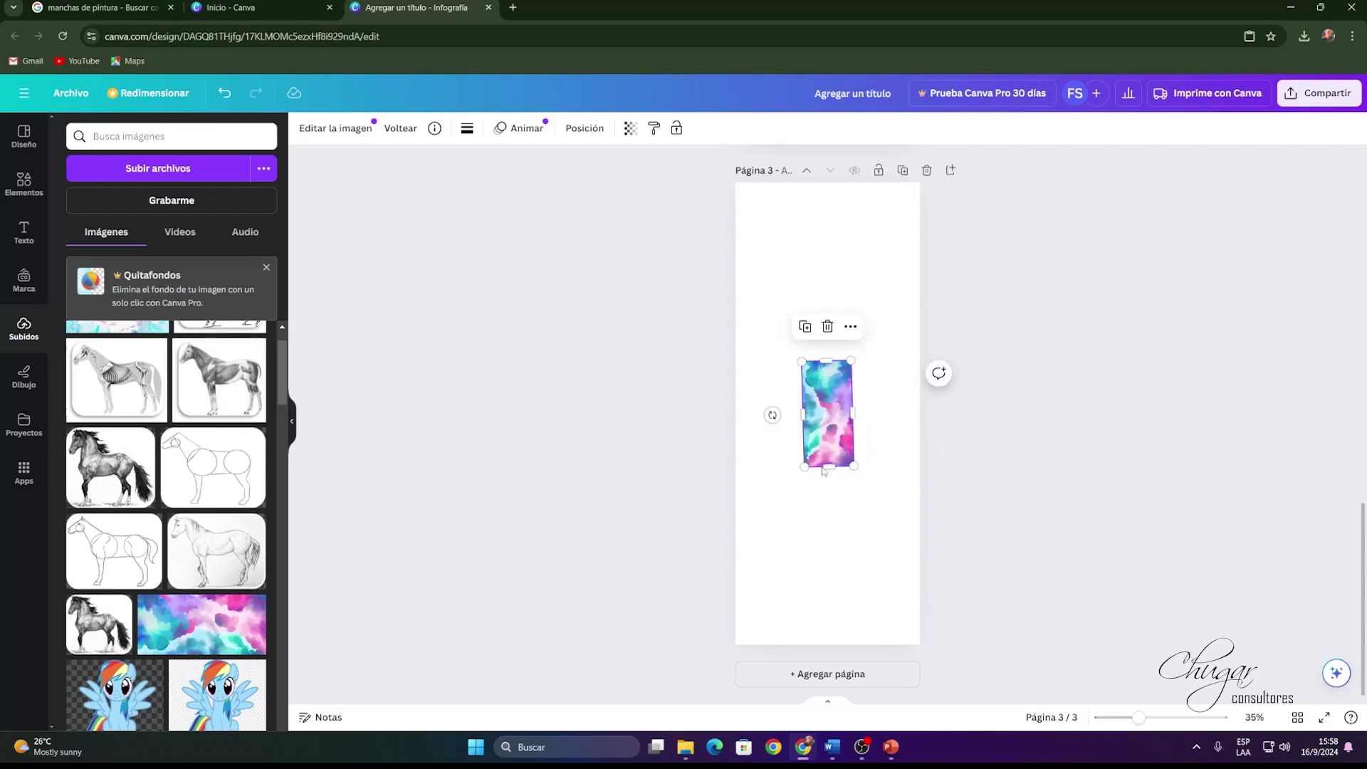
drag(827, 482, 830, 574)
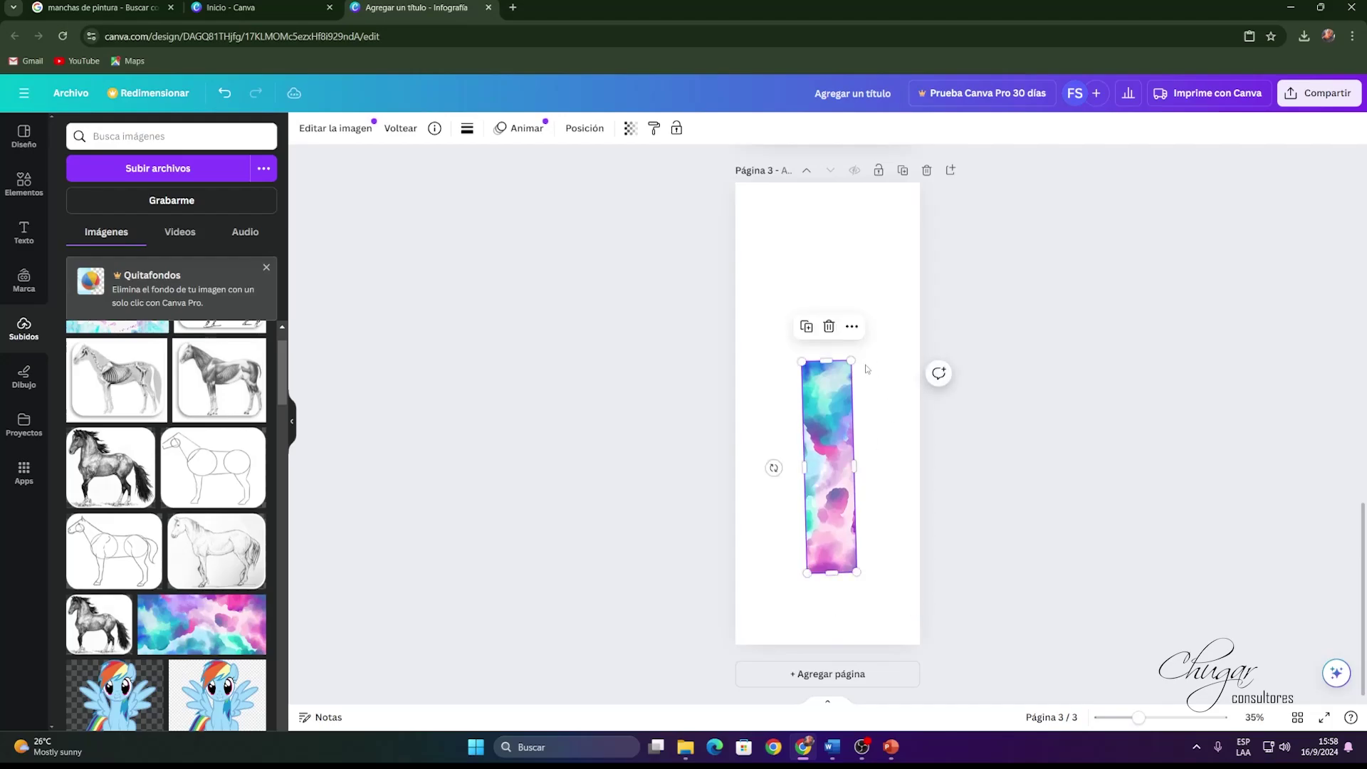
drag(864, 349, 873, 261)
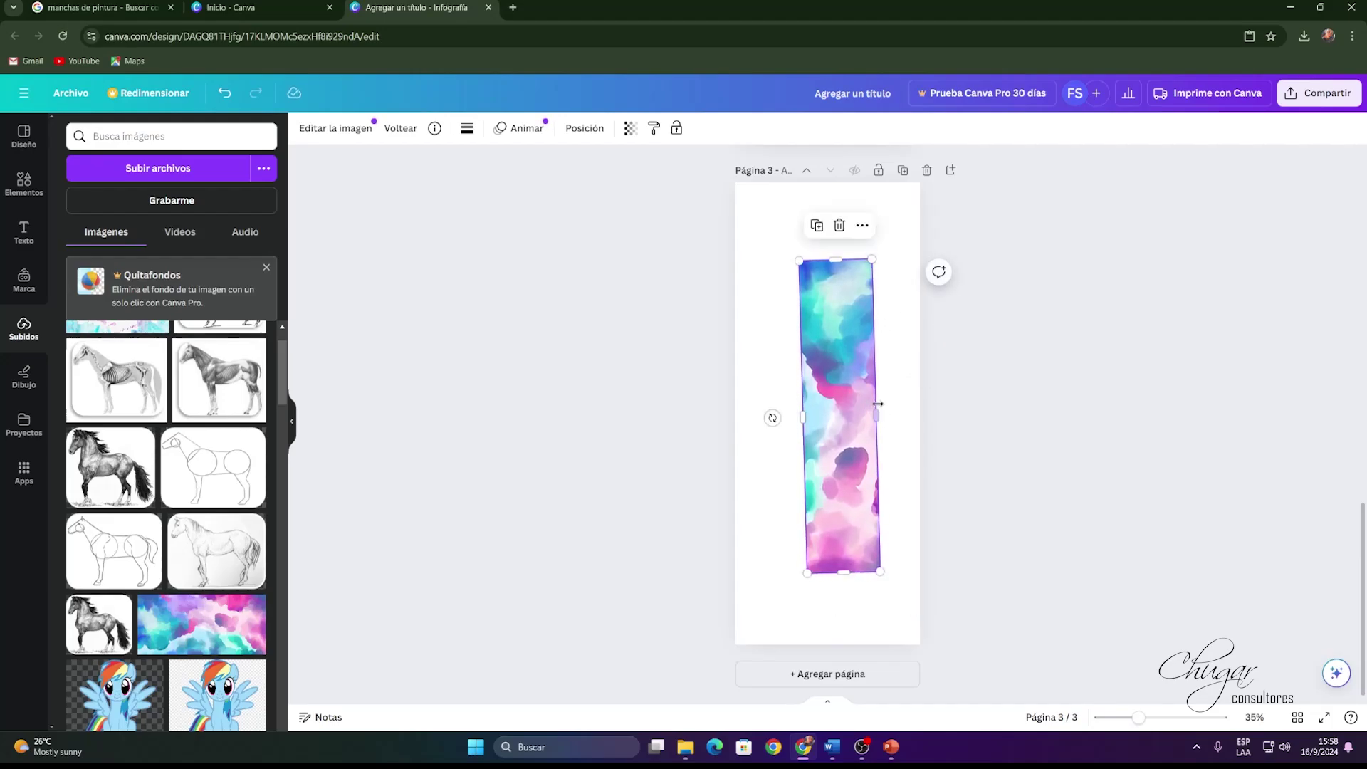
drag(878, 403, 908, 409)
drag(803, 418, 743, 418)
drag(751, 570, 724, 575)
drag(858, 262, 912, 182)
drag(911, 251, 929, 253)
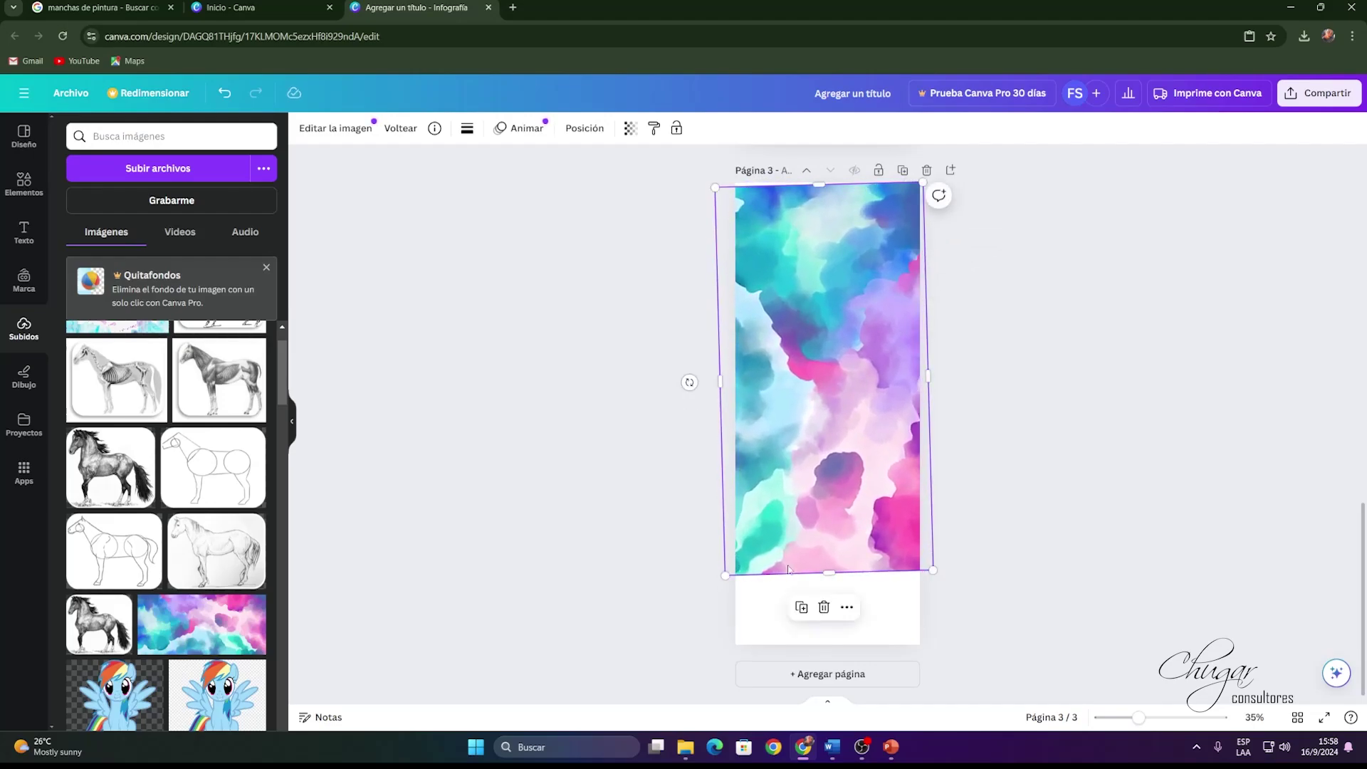
drag(833, 572, 831, 652)
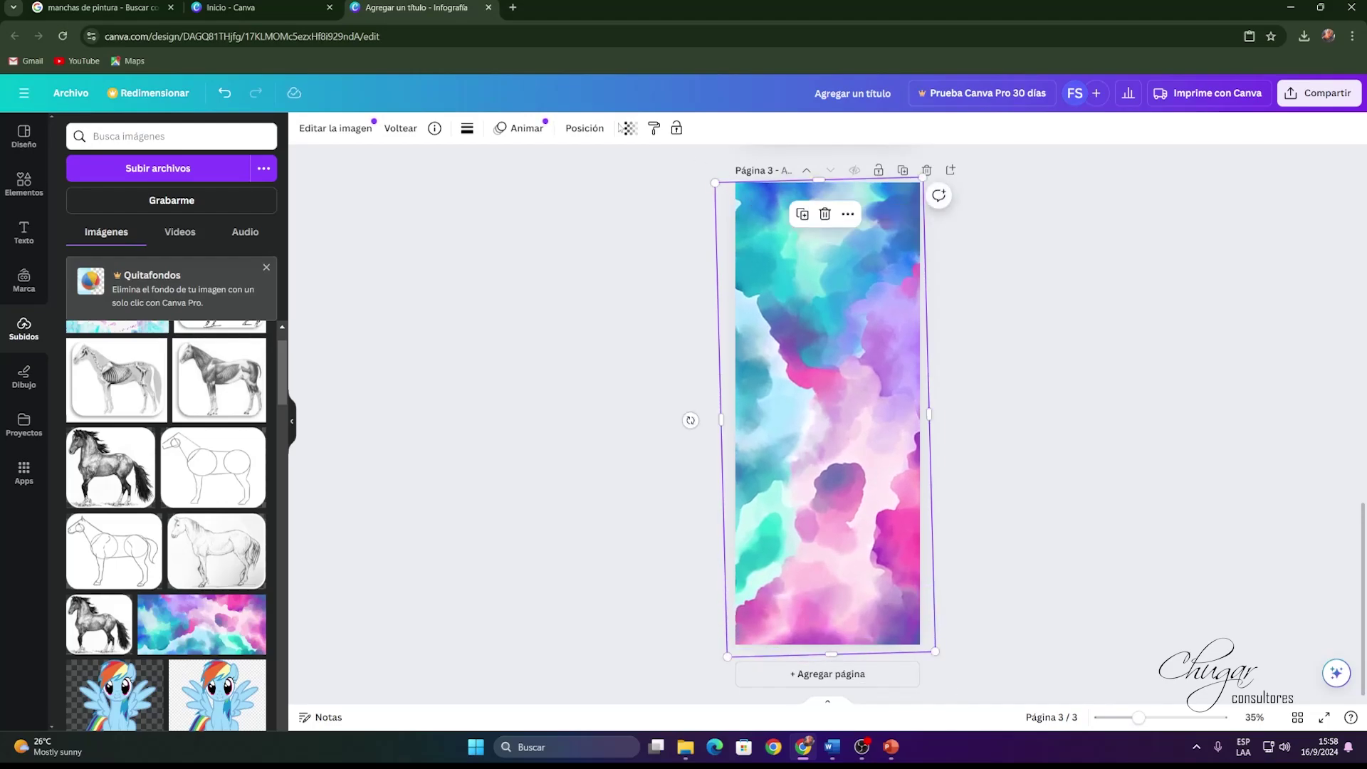
click(653, 128)
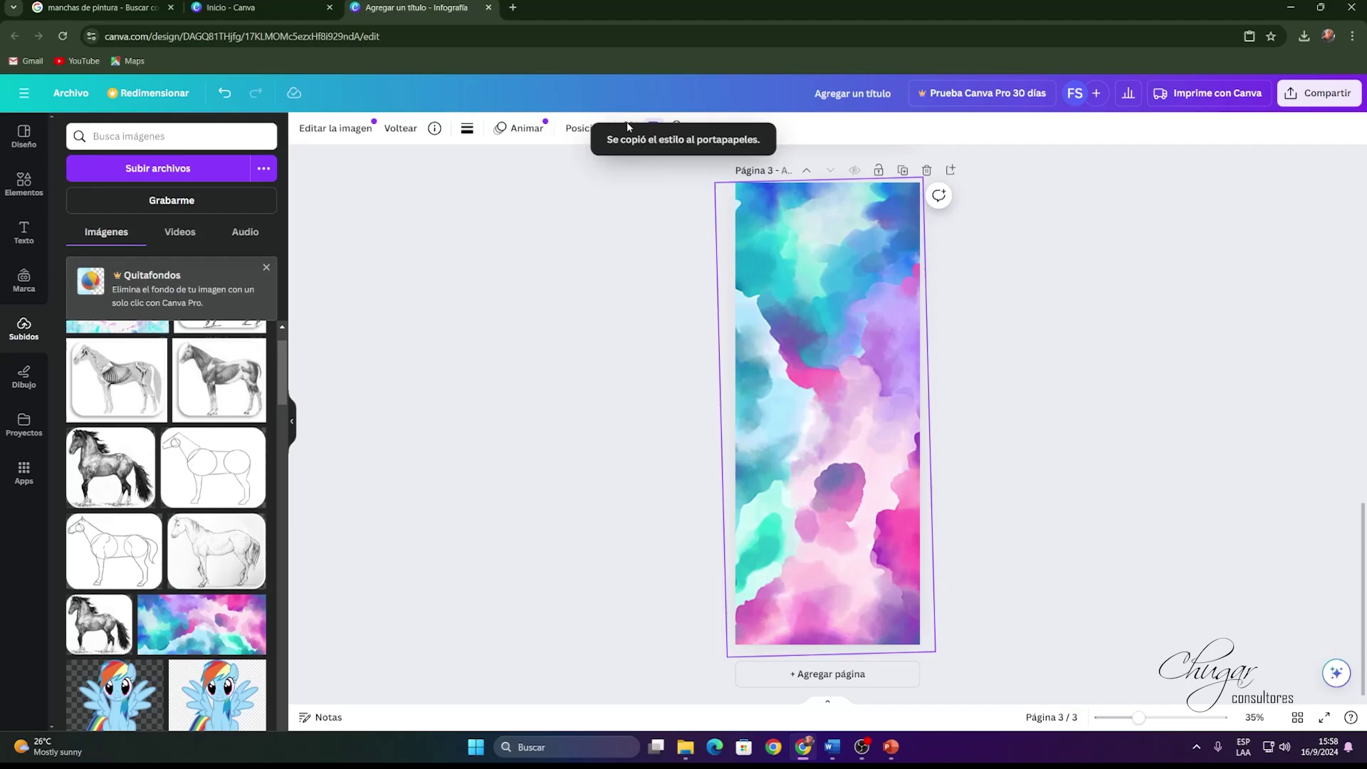
click(662, 255)
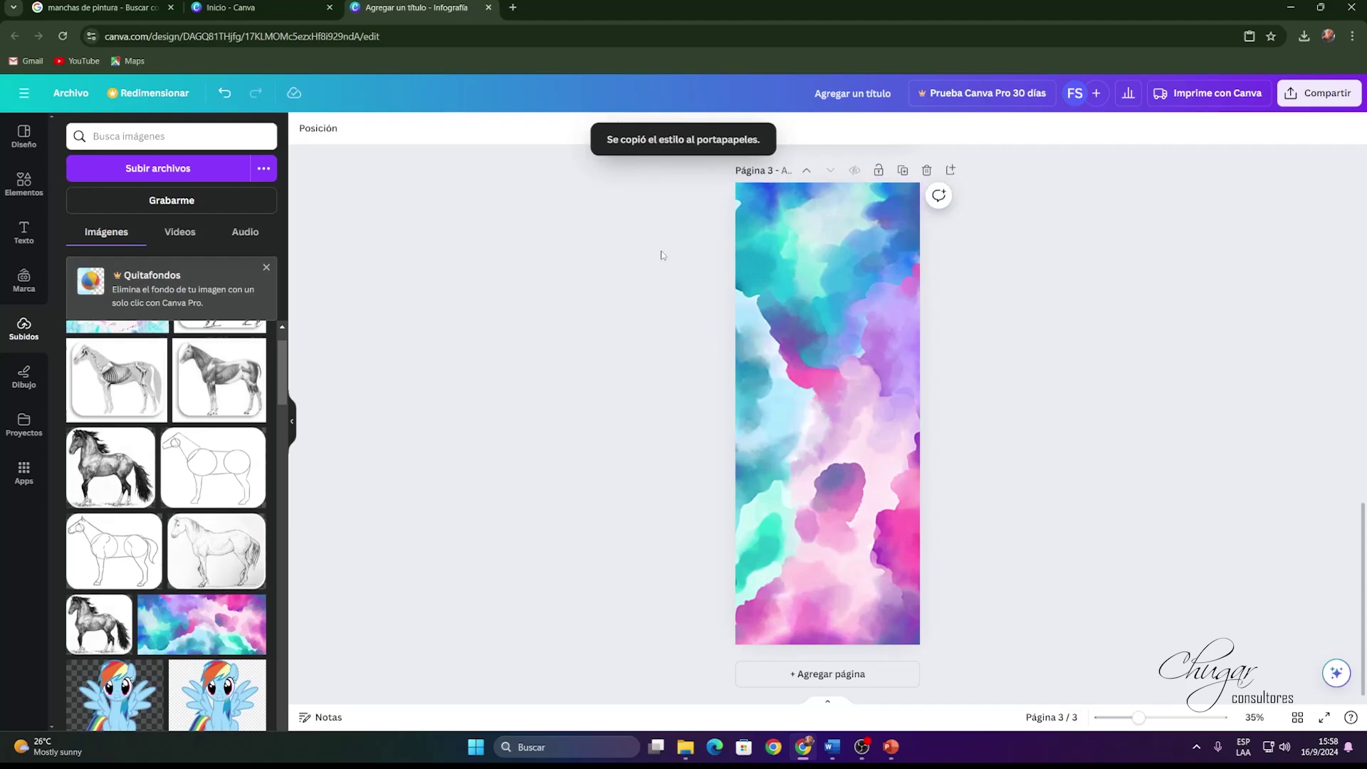
click(860, 255)
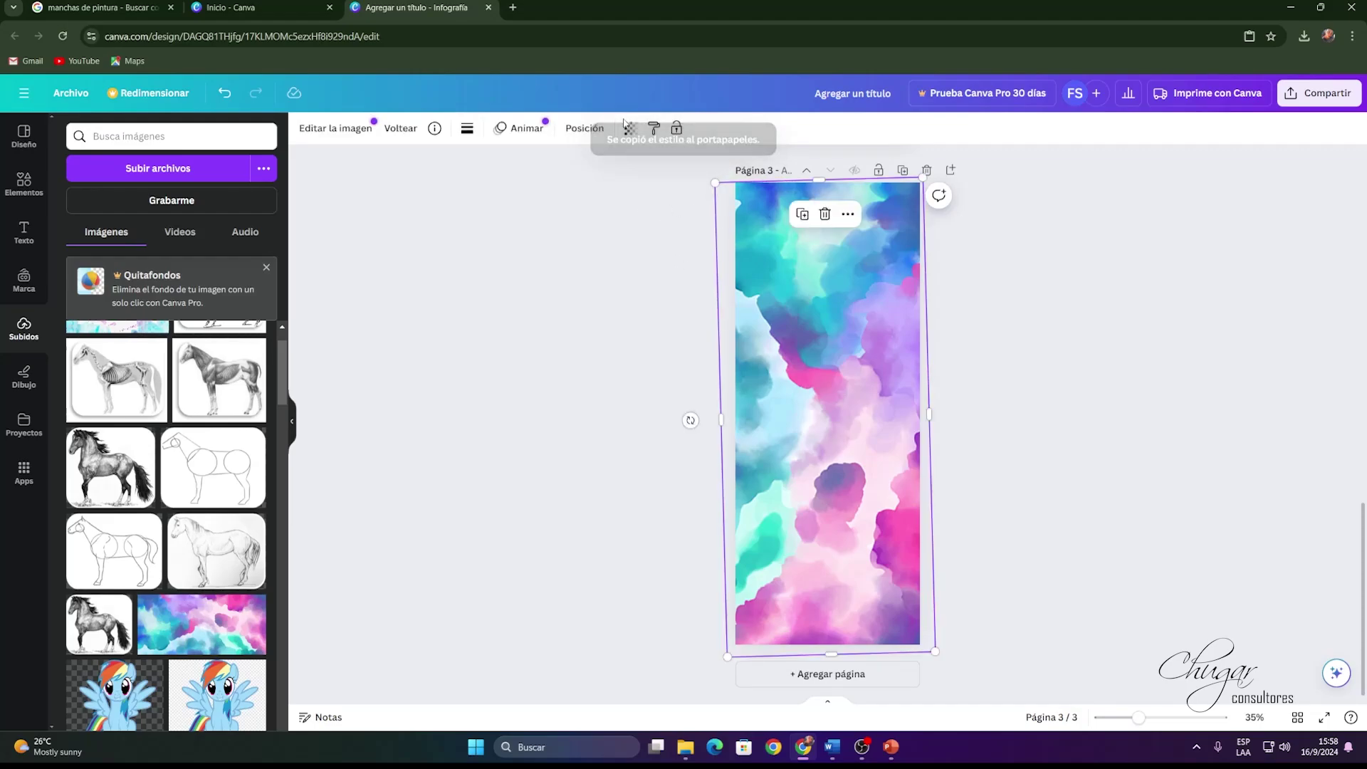
Lower the opacity of the watercolour cloud image on page 3 to soften its colours.
click(639, 132)
drag(593, 185, 565, 186)
click(796, 269)
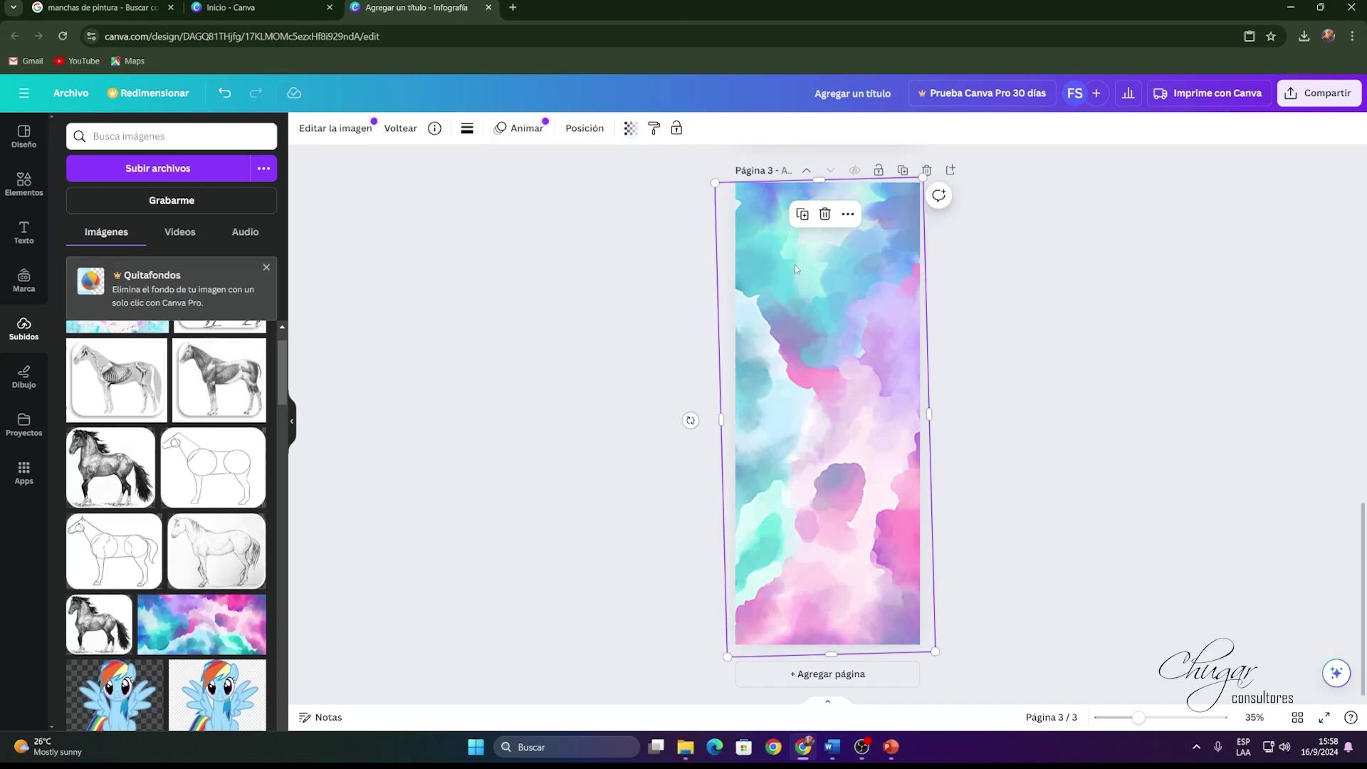
Add the neon "Team AWESOME" font combination to page 3 and place it at the top of the page.
click(24, 231)
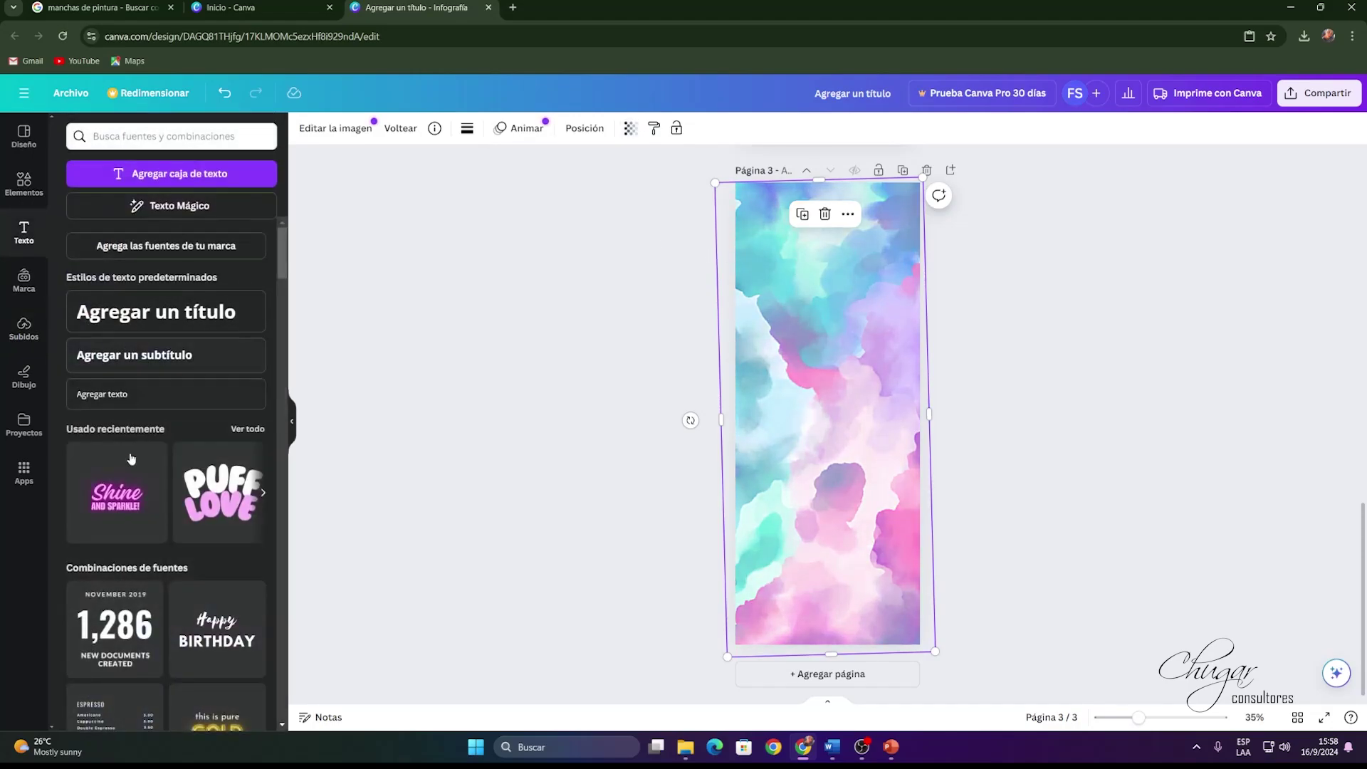
scroll(163, 523, down, 15)
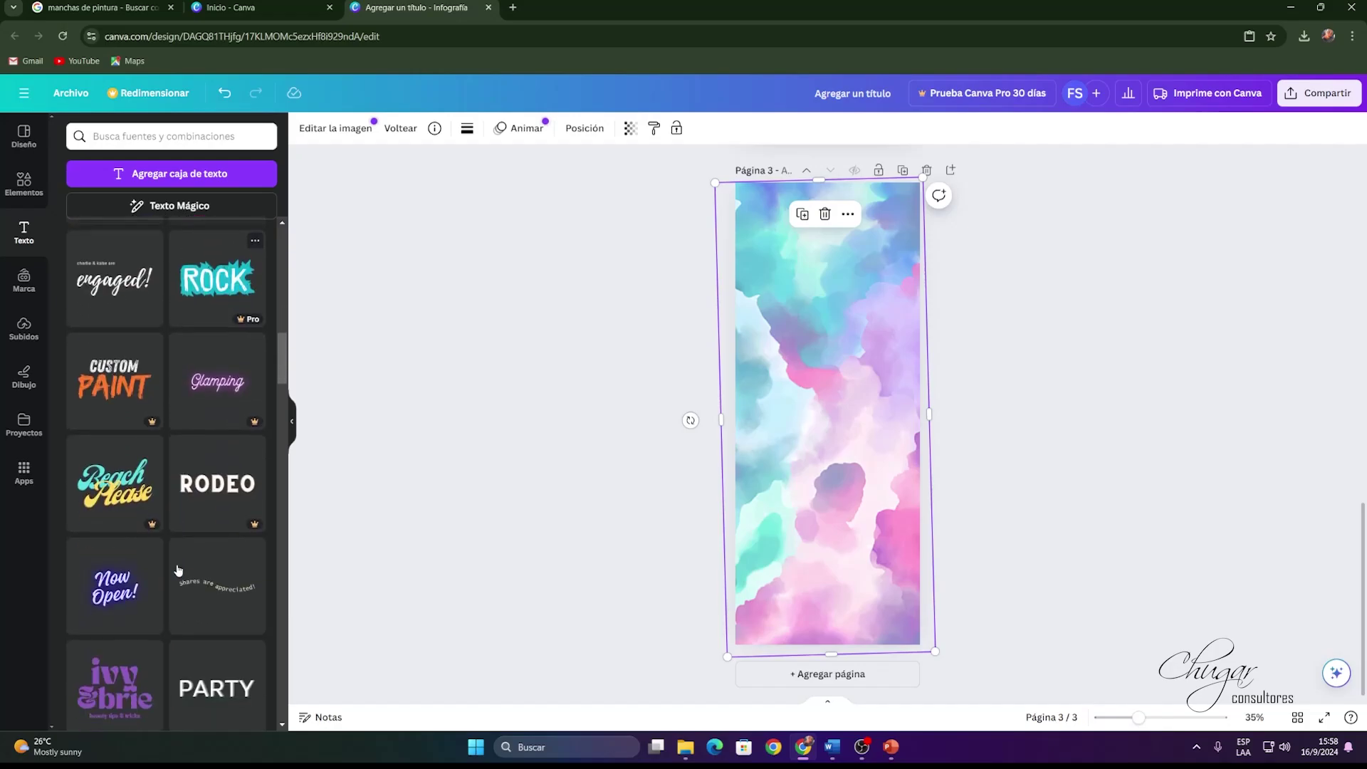
scroll(150, 537, down, 15)
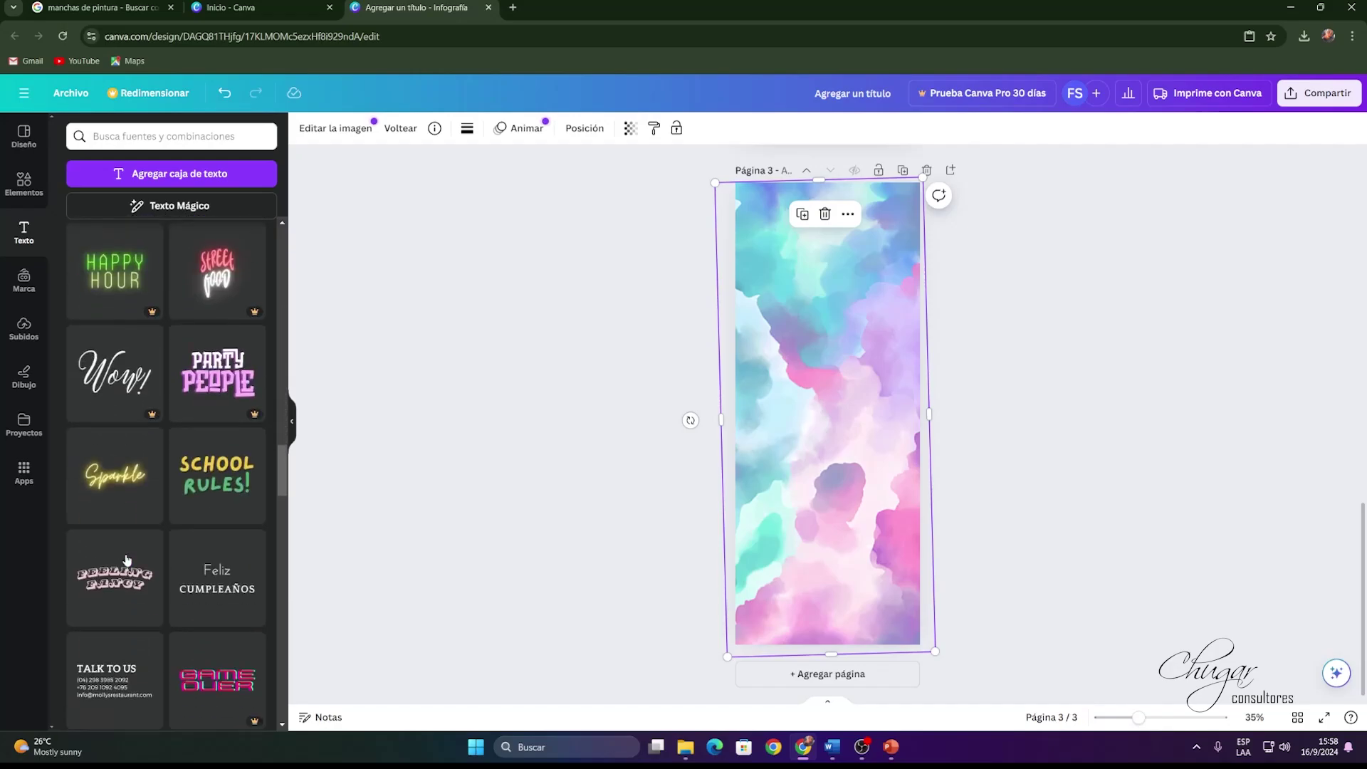
scroll(127, 537, down, 15)
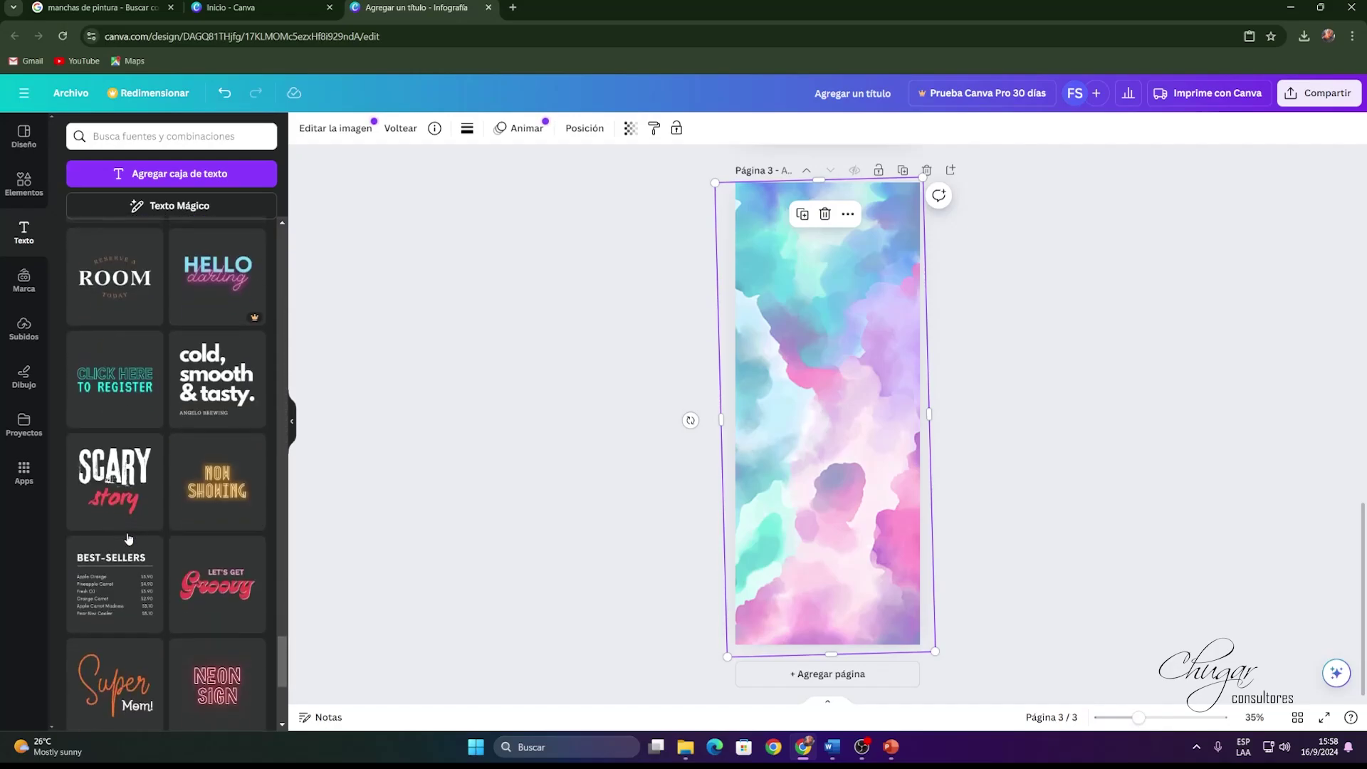
scroll(123, 537, down, 3)
scroll(124, 537, down, 15)
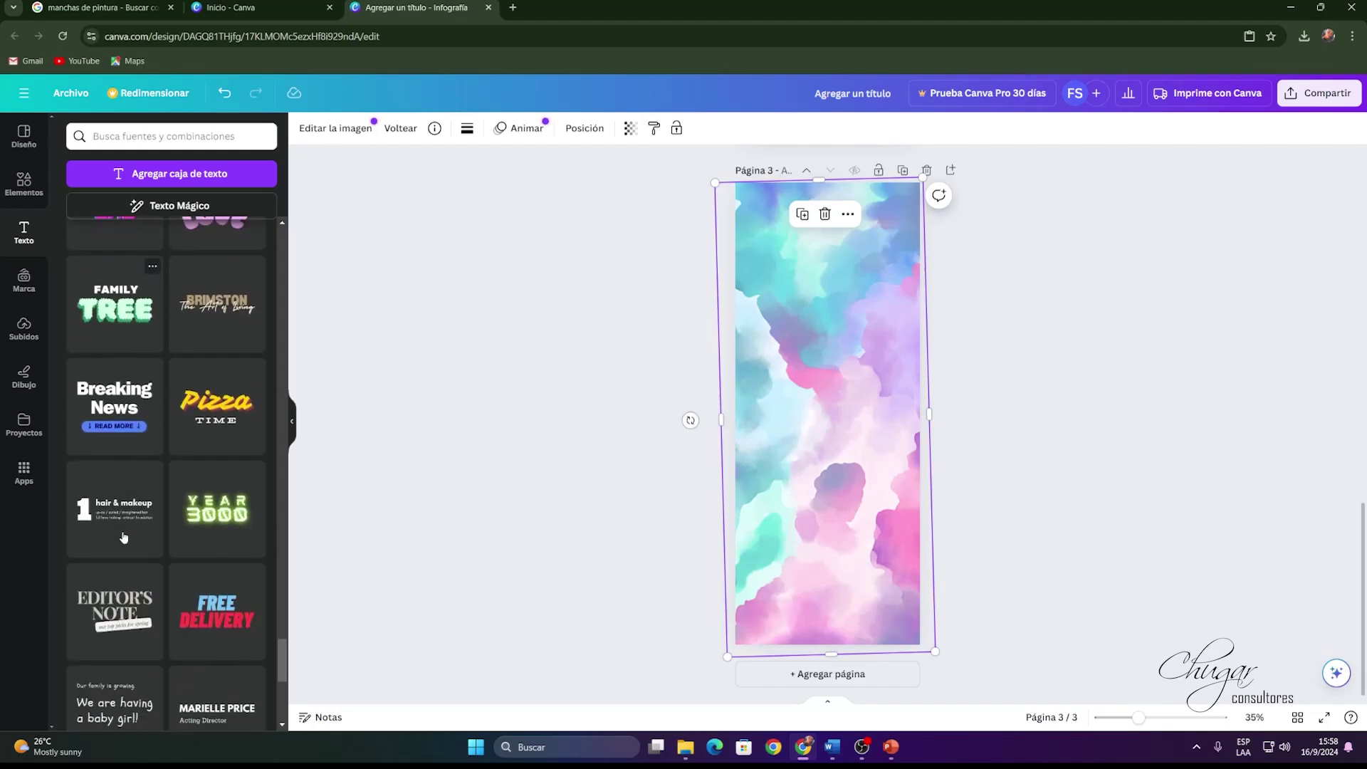
scroll(124, 537, down, 15)
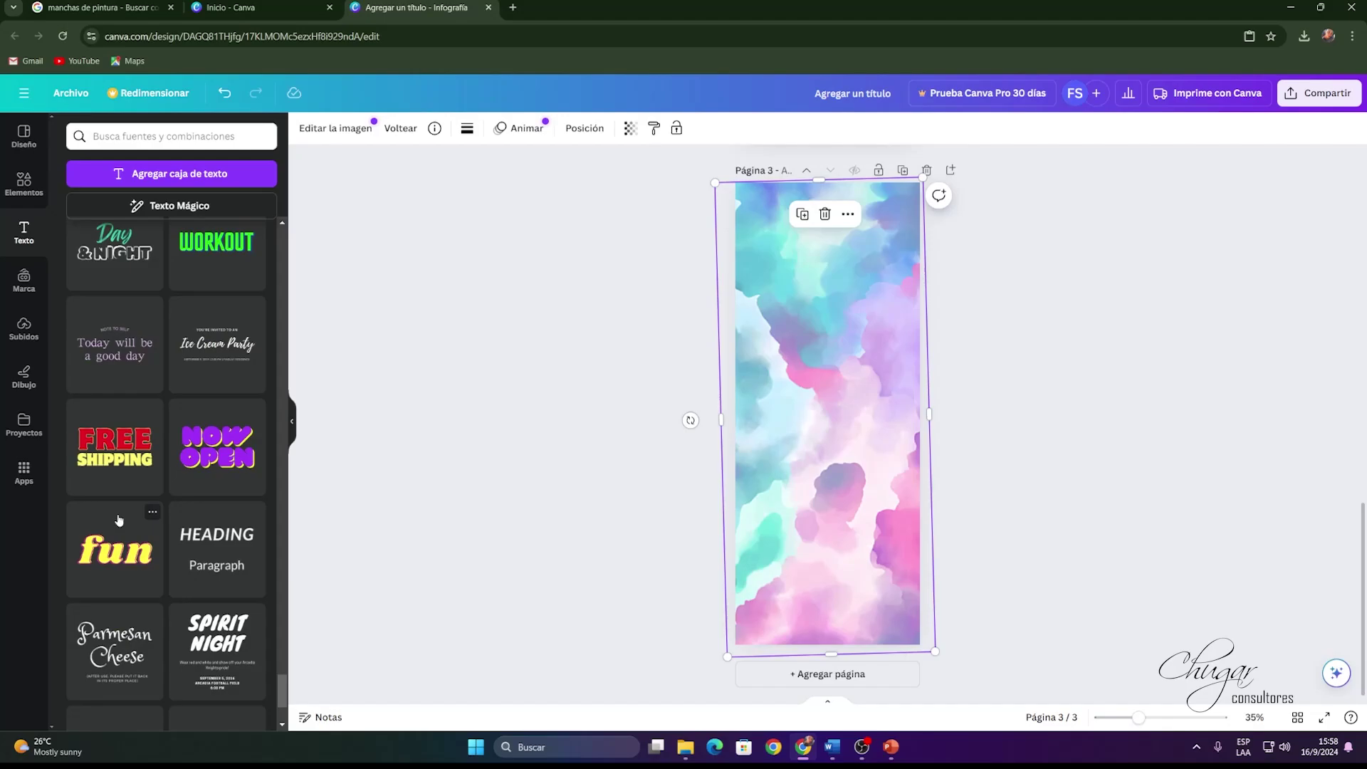
scroll(121, 512, down, 5)
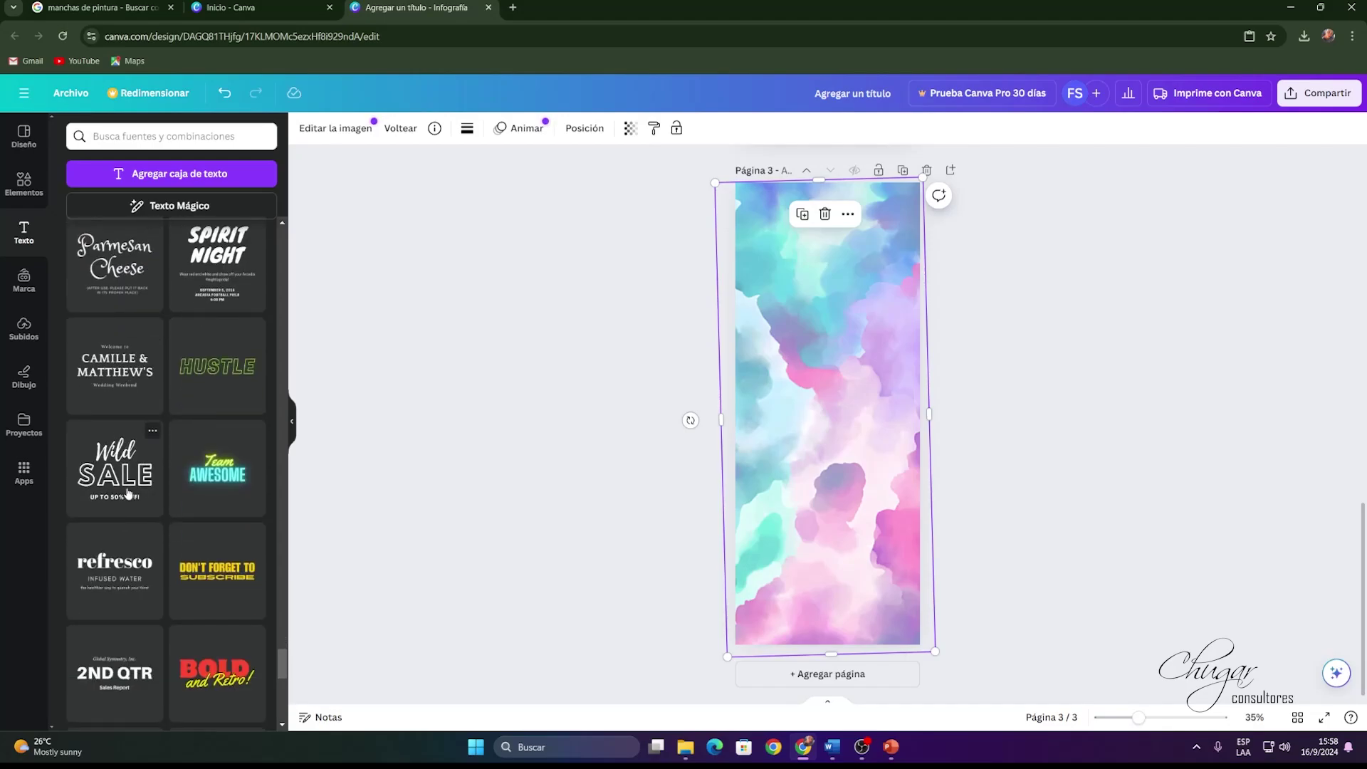
scroll(128, 493, down, 1)
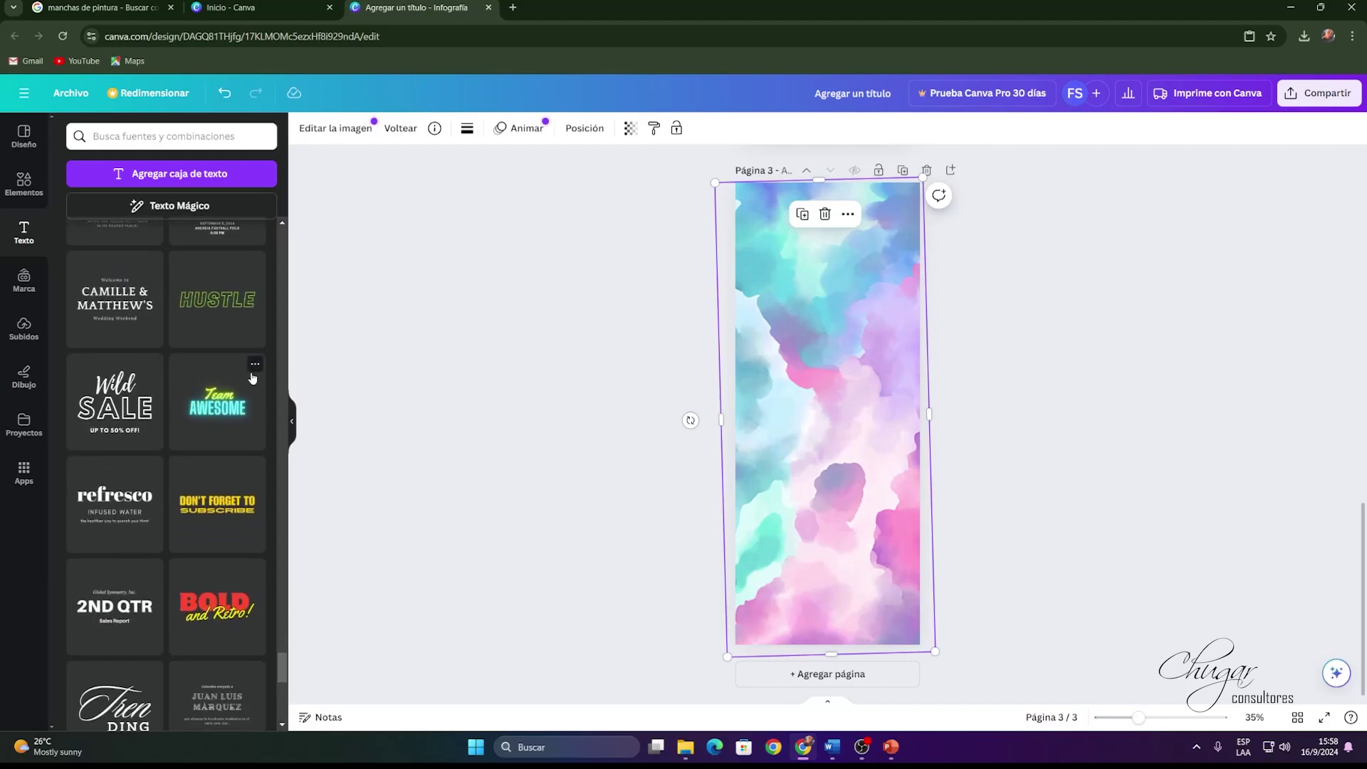
click(226, 412)
drag(826, 411, 837, 232)
click(854, 246)
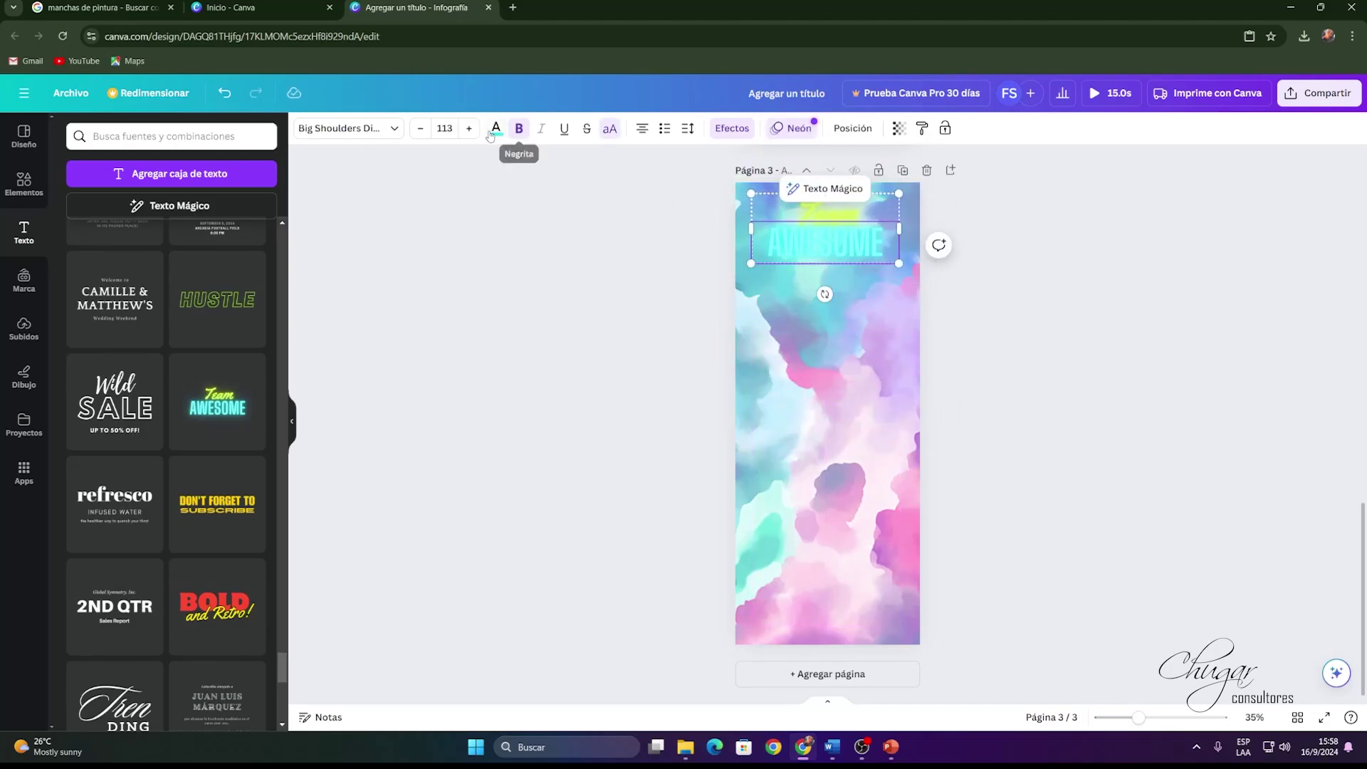
Recolour the word "AWESOME" from the font combination to solid dark blue.
click(496, 128)
click(251, 611)
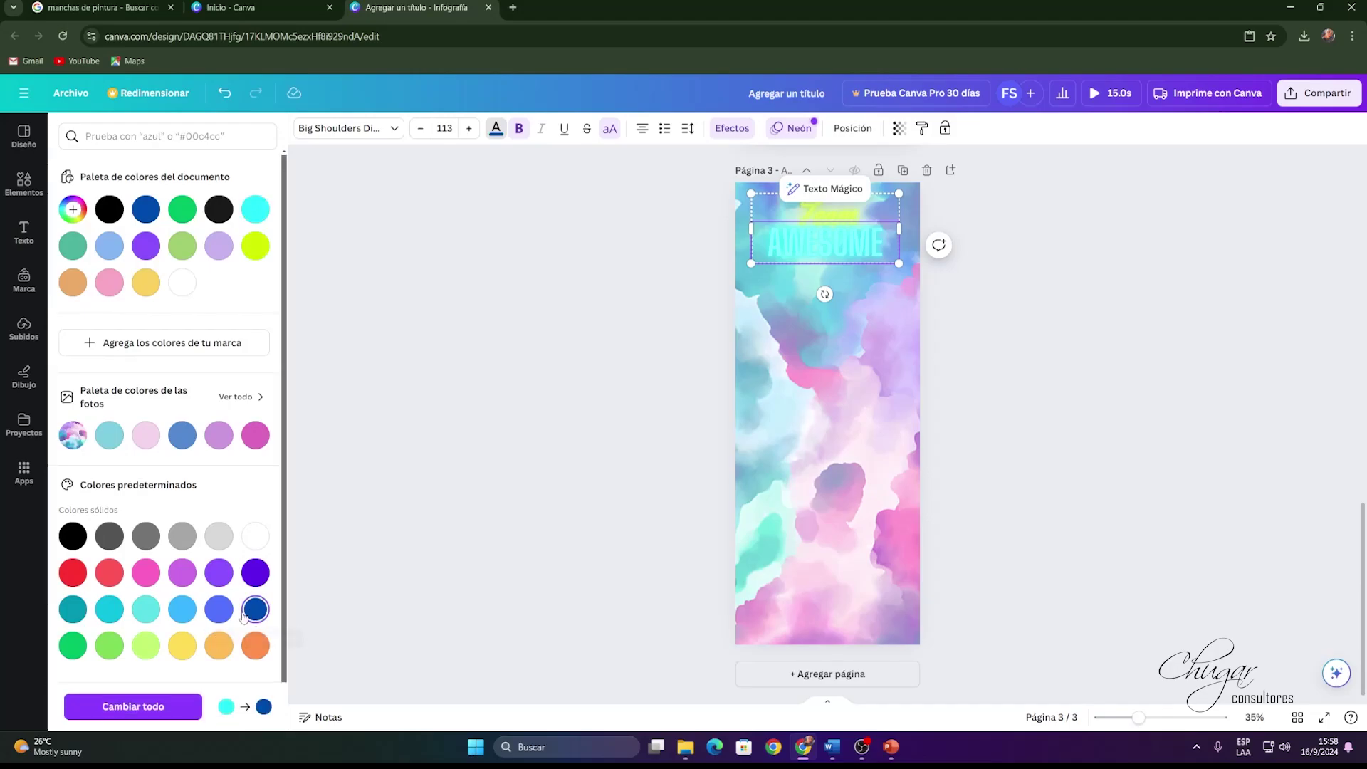
click(864, 225)
click(877, 251)
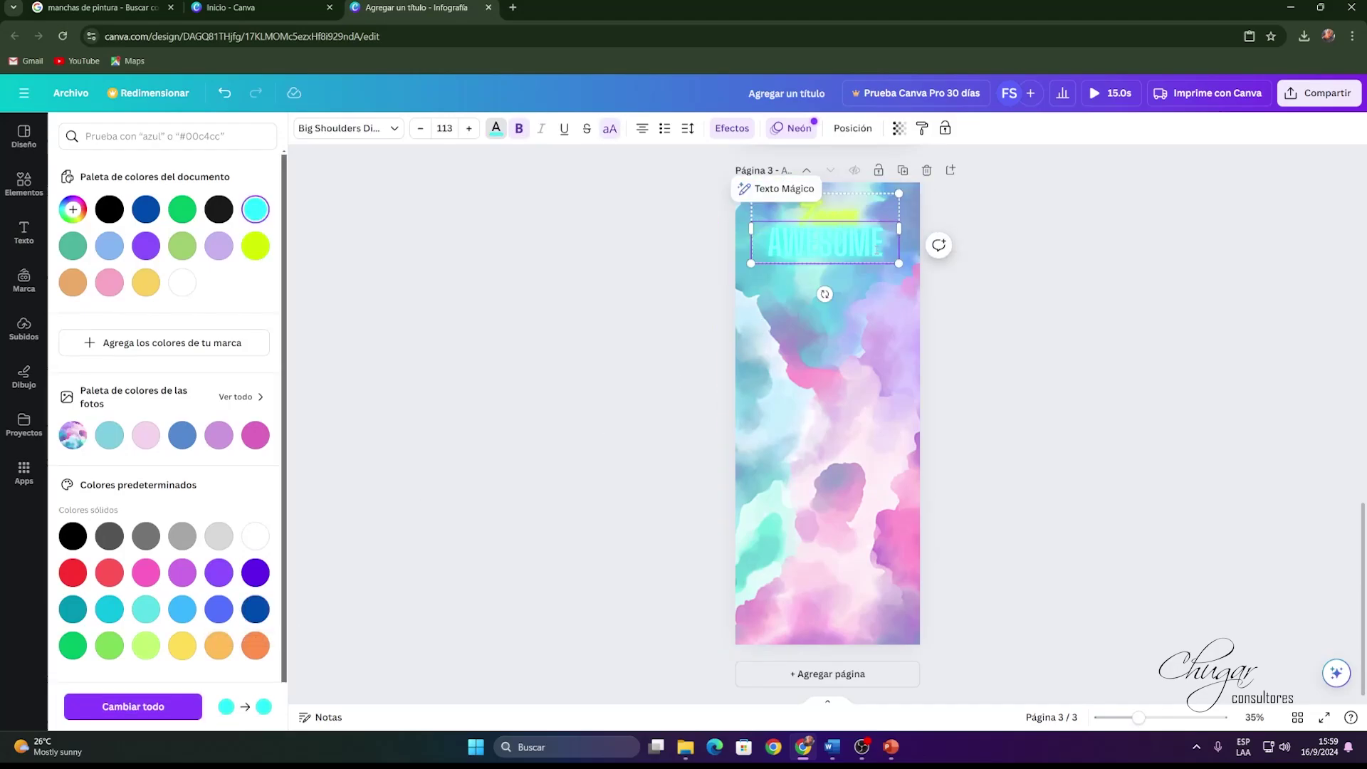
double_click(878, 250)
click(256, 608)
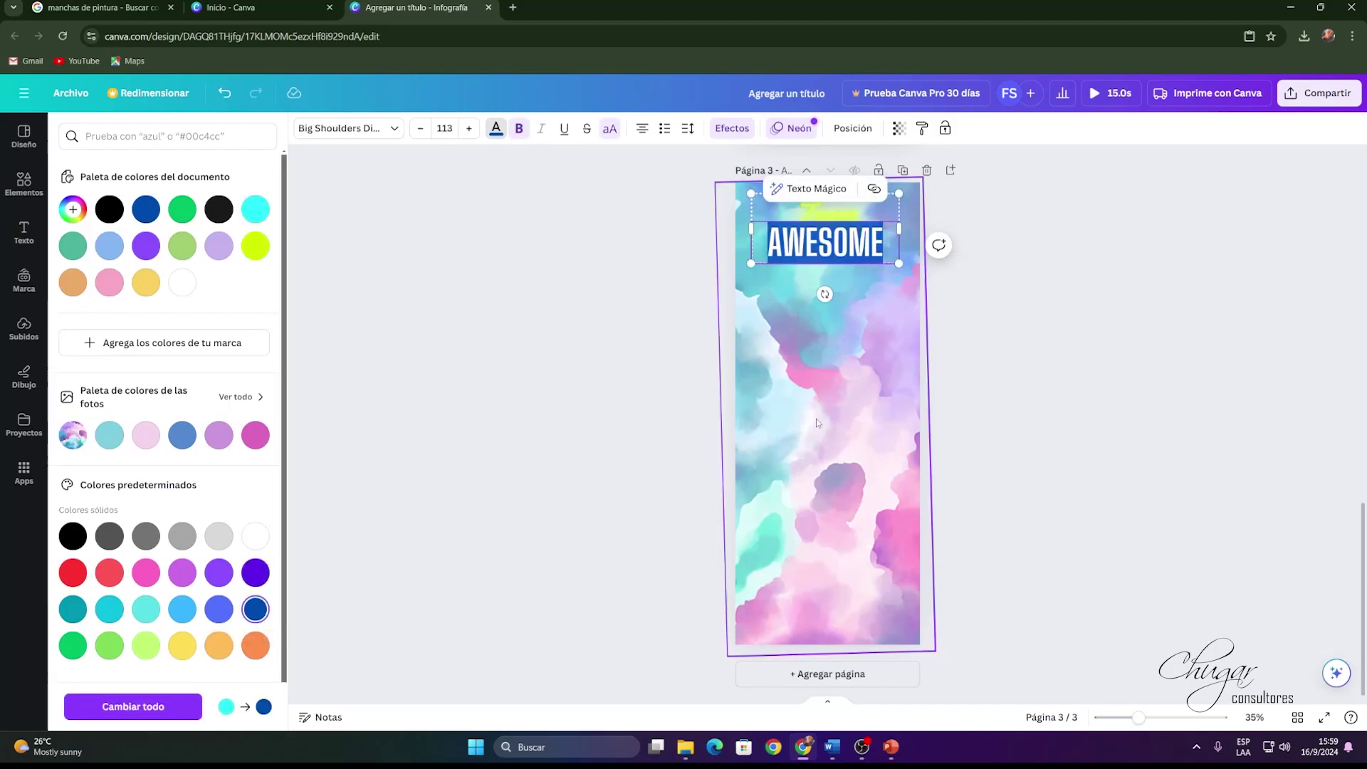
Clear the word "Team" from the font combination and move the remaining "AWESOME" text up to the page's upper edge.
click(835, 416)
click(872, 203)
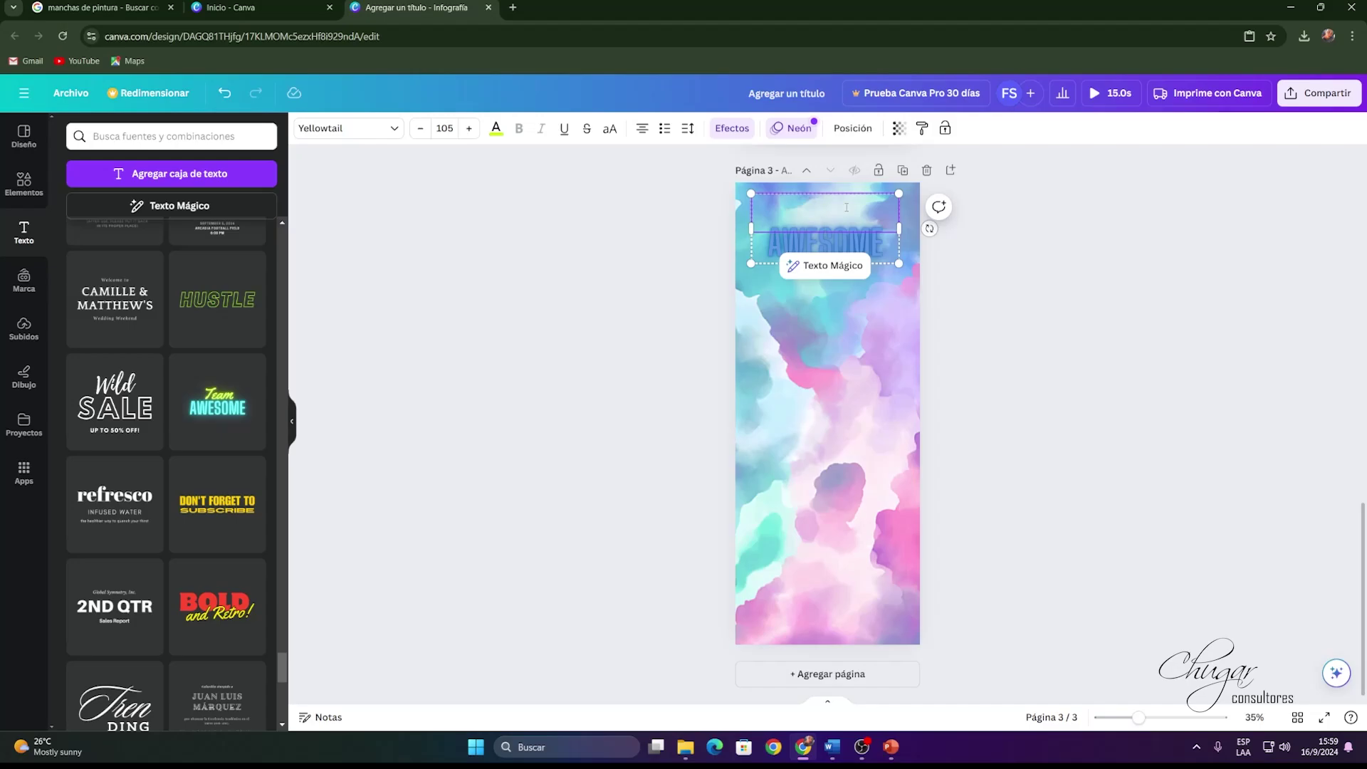
click(887, 253)
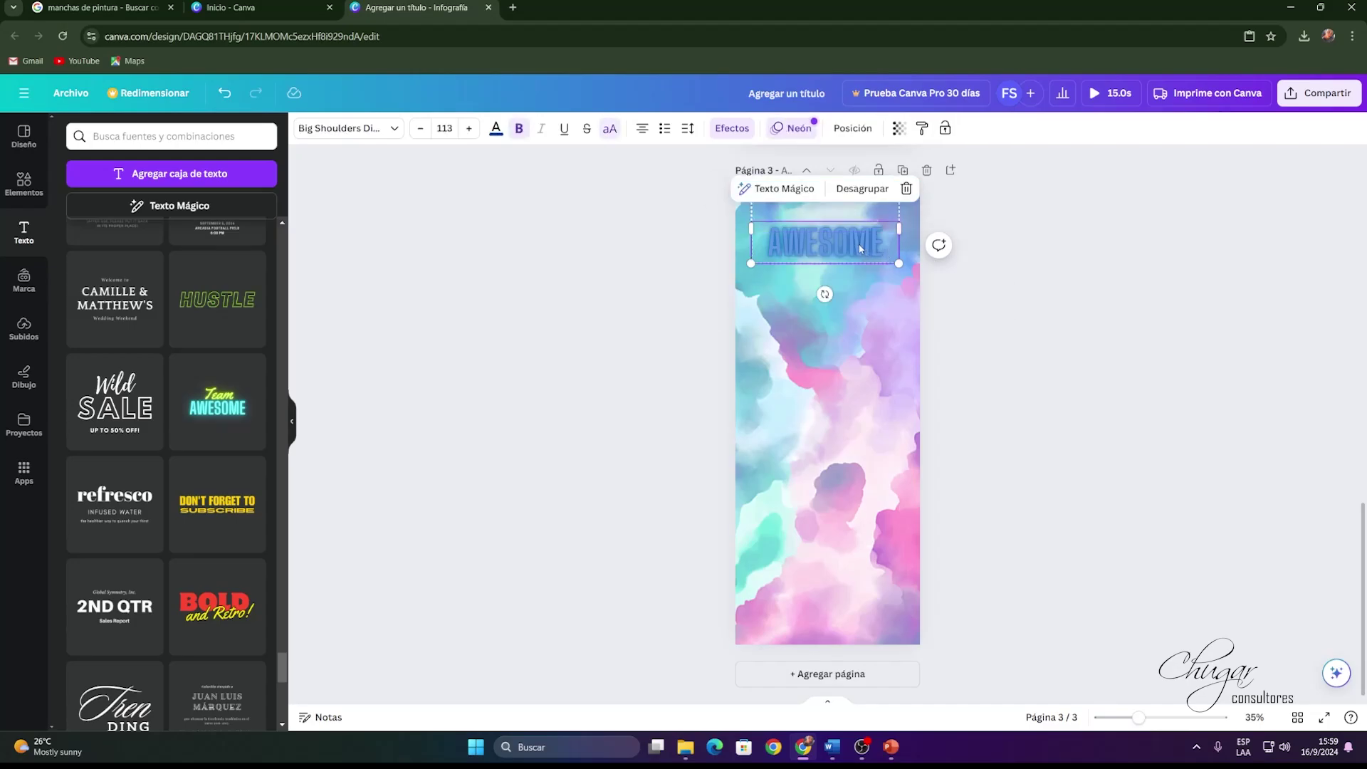
drag(860, 249, 863, 220)
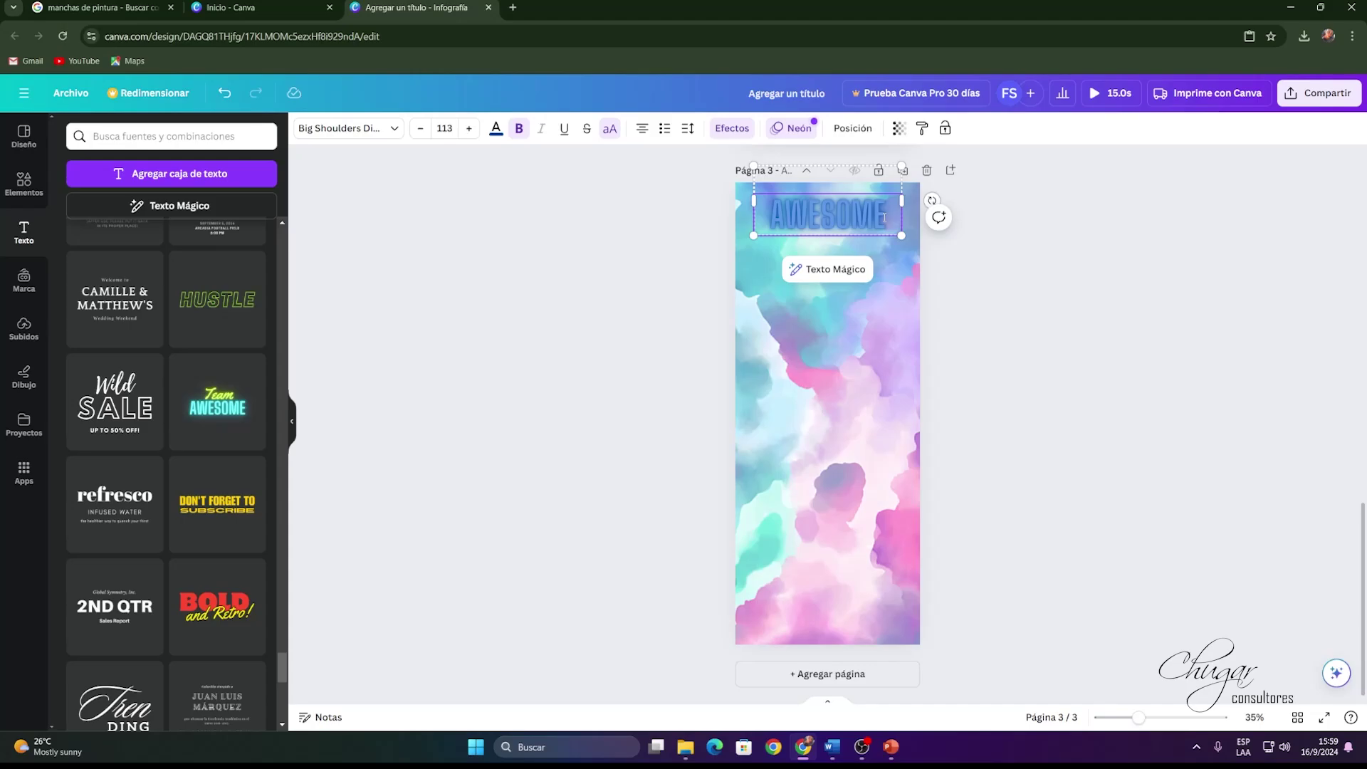
Examine the animation and style effect options for the "AWESOME" text.
click(785, 132)
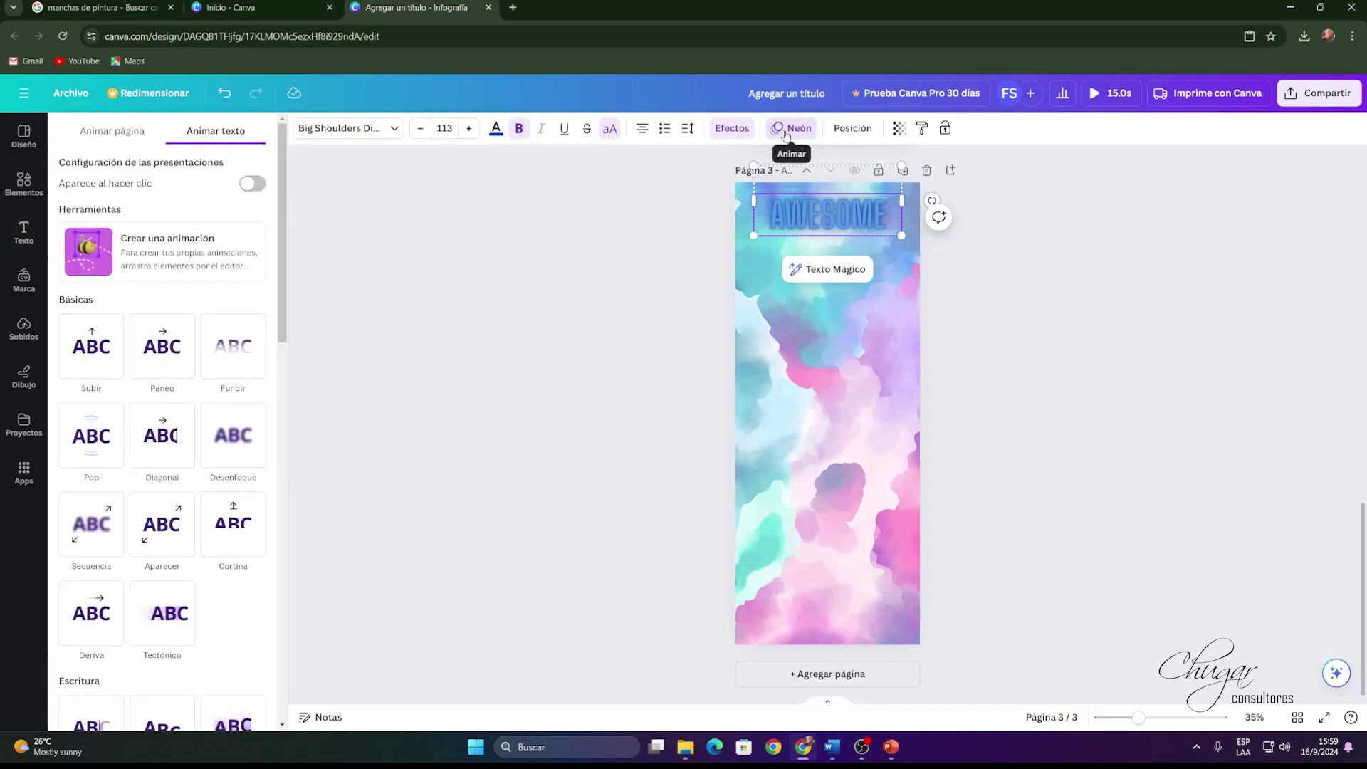
click(732, 129)
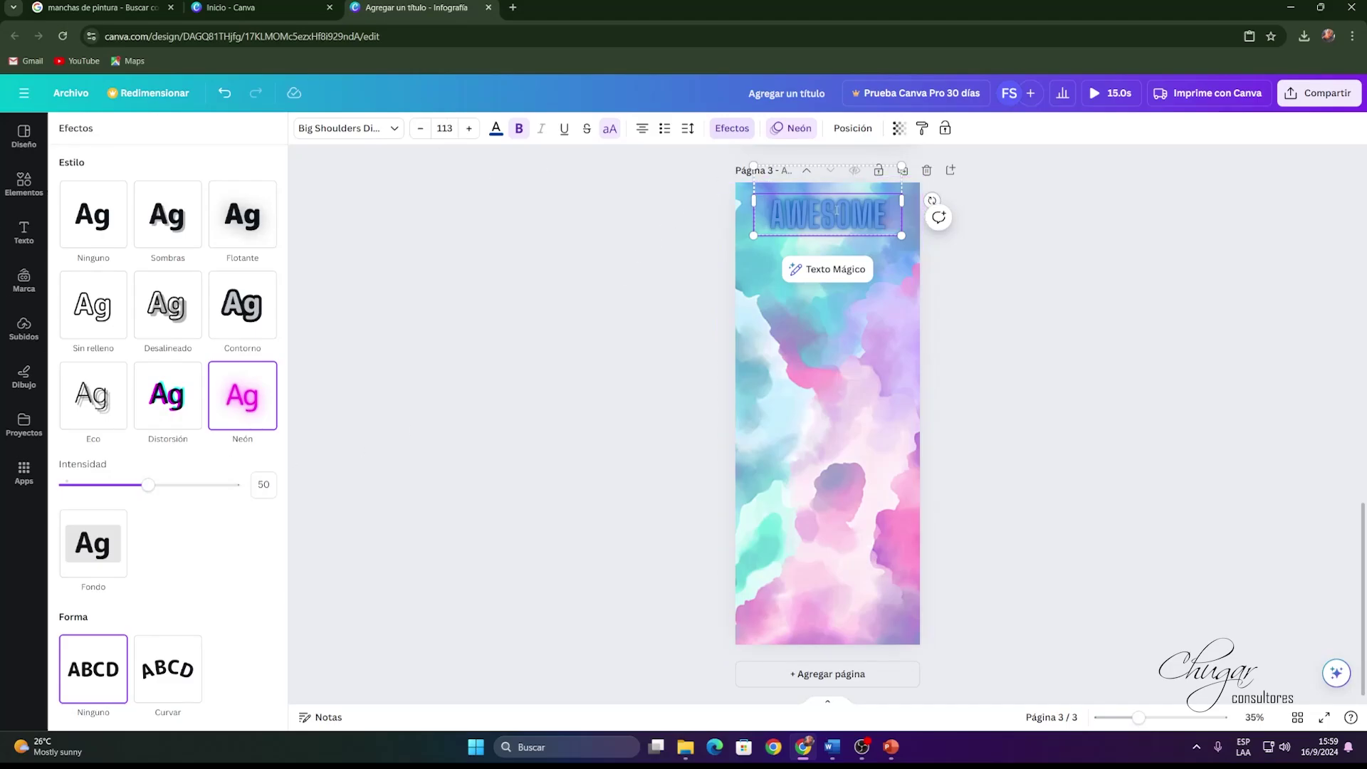
key(Escape)
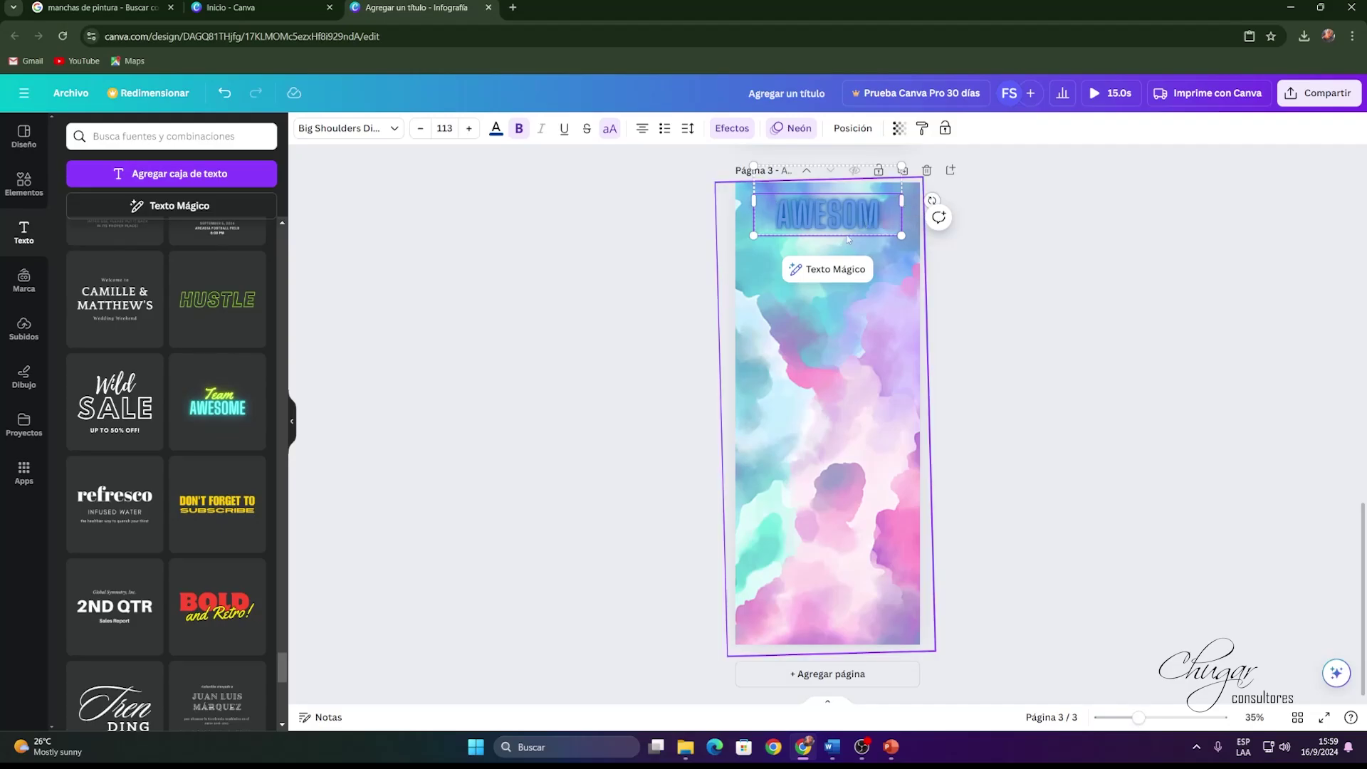
Erase the "AWESOME" text and delete its text group from page 3.
drag(883, 217, 773, 217)
key(BackSpace)
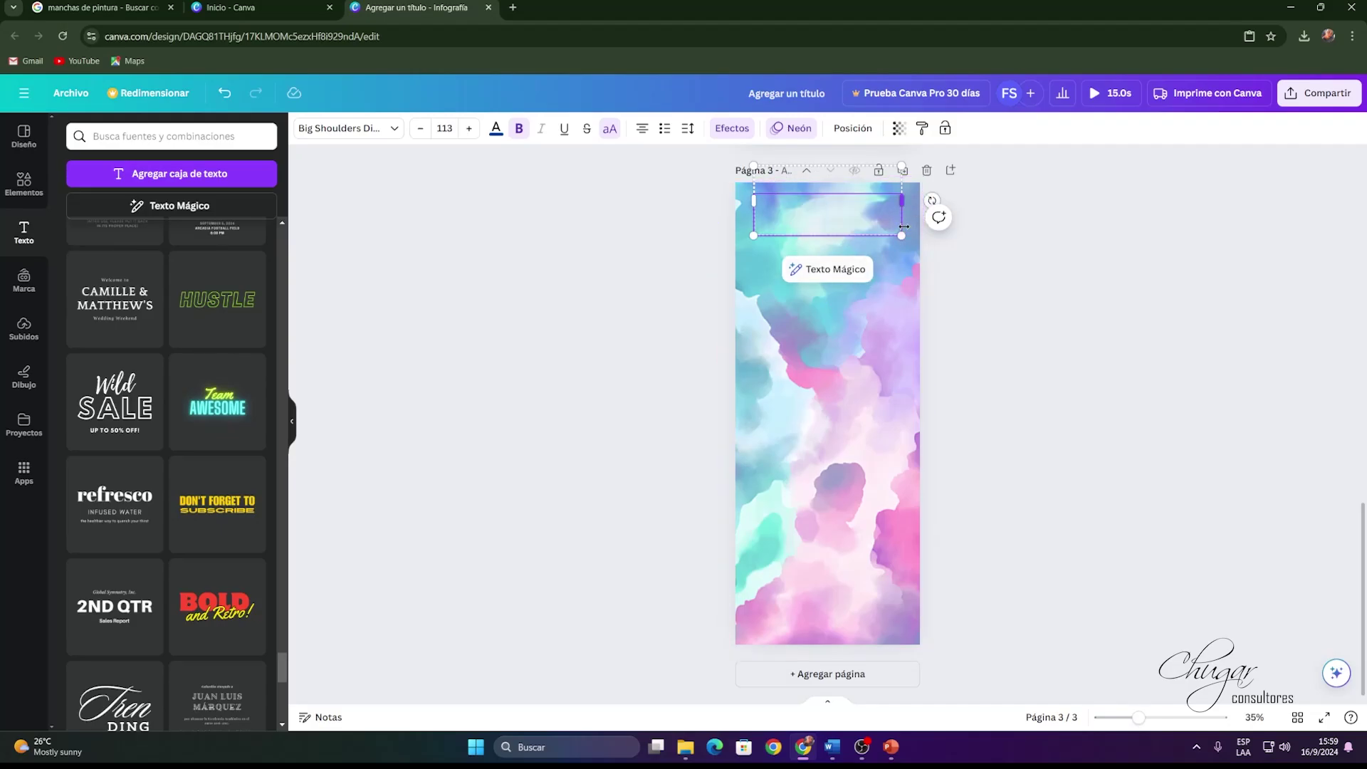
key(Delete)
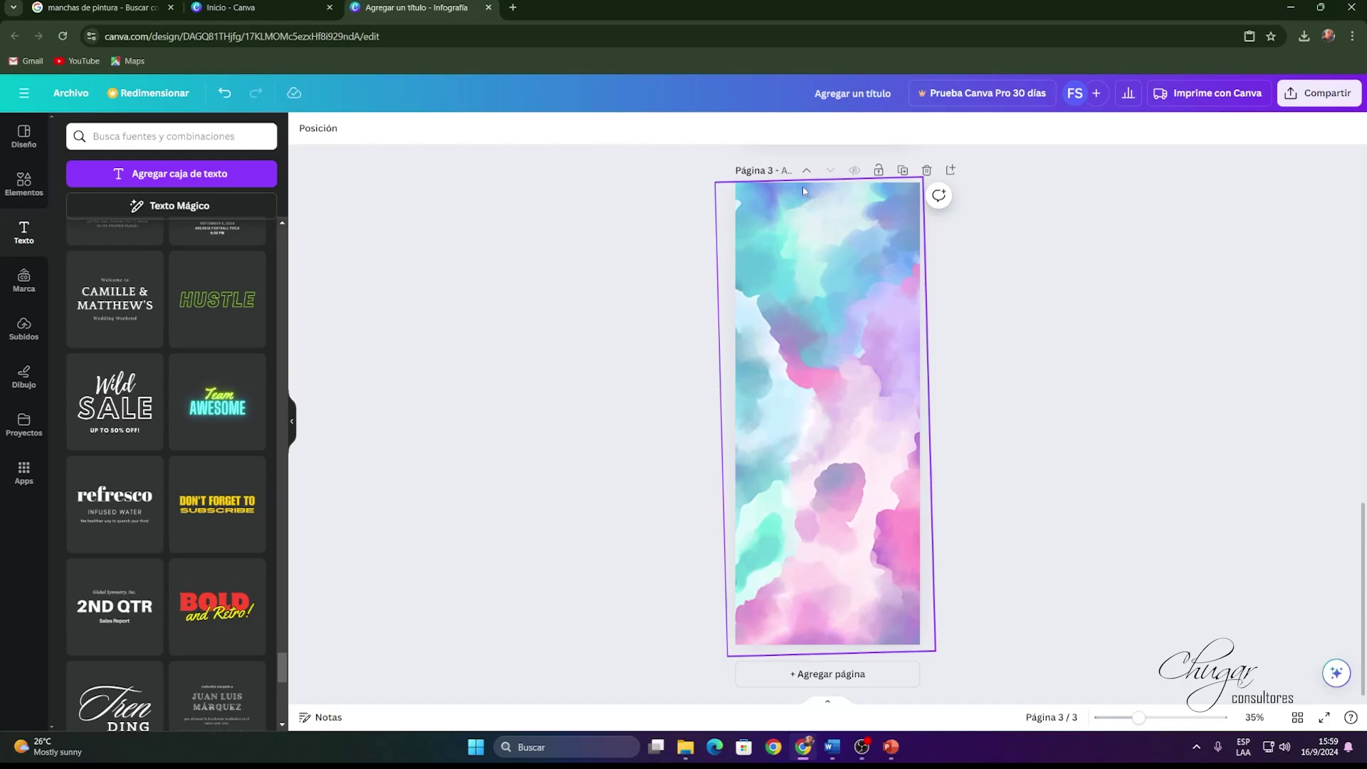
Add the purple and yellow "NOW OPEN" font combination to page 3 and place it at the top of the page.
scroll(110, 625, down, 15)
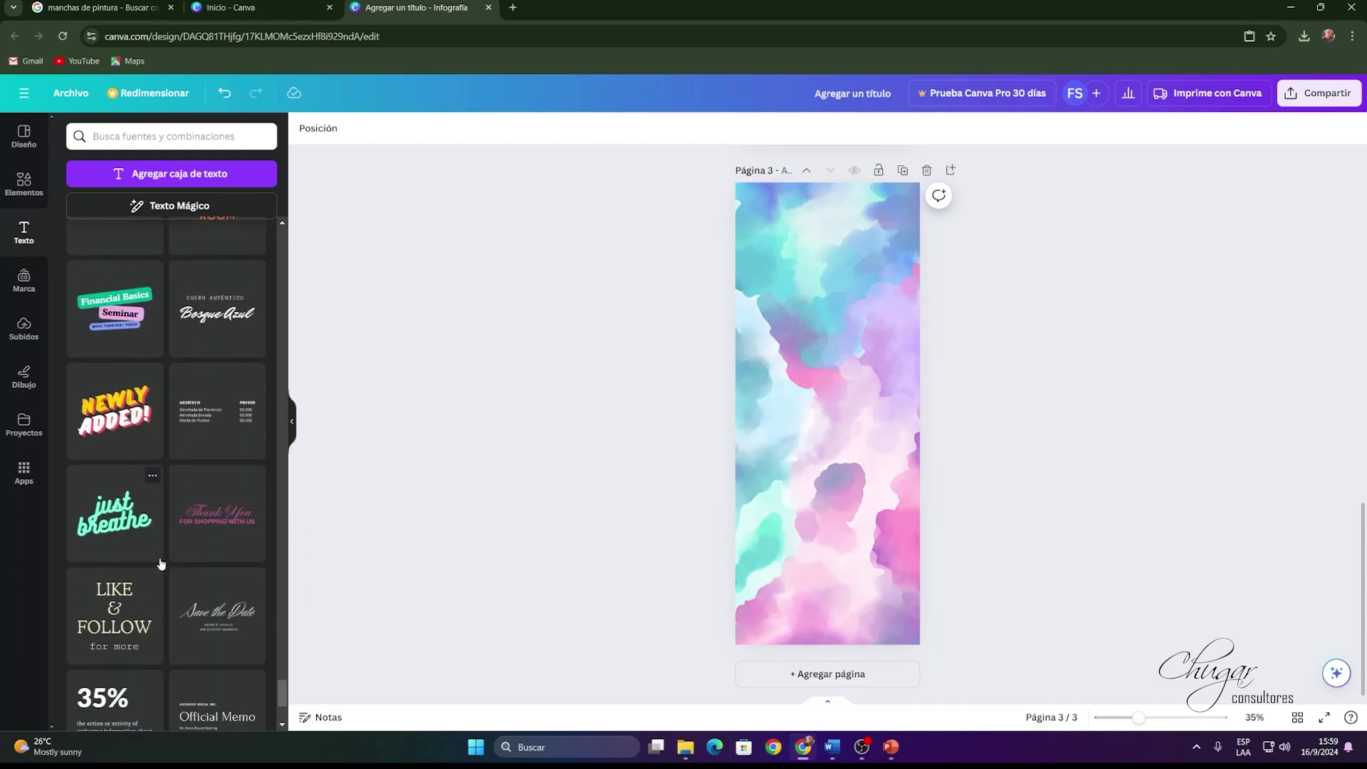
scroll(152, 566, down, 10)
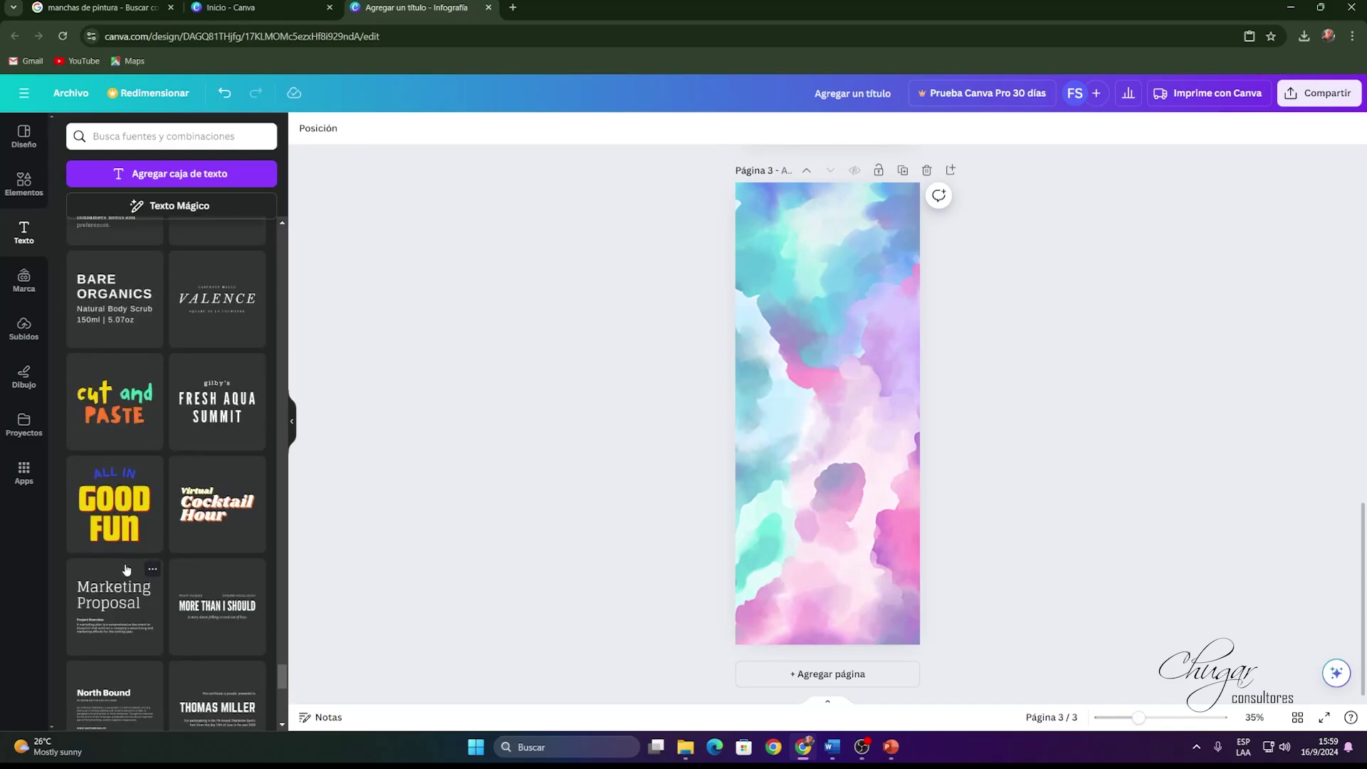
scroll(141, 562, down, 5)
scroll(136, 571, down, 5)
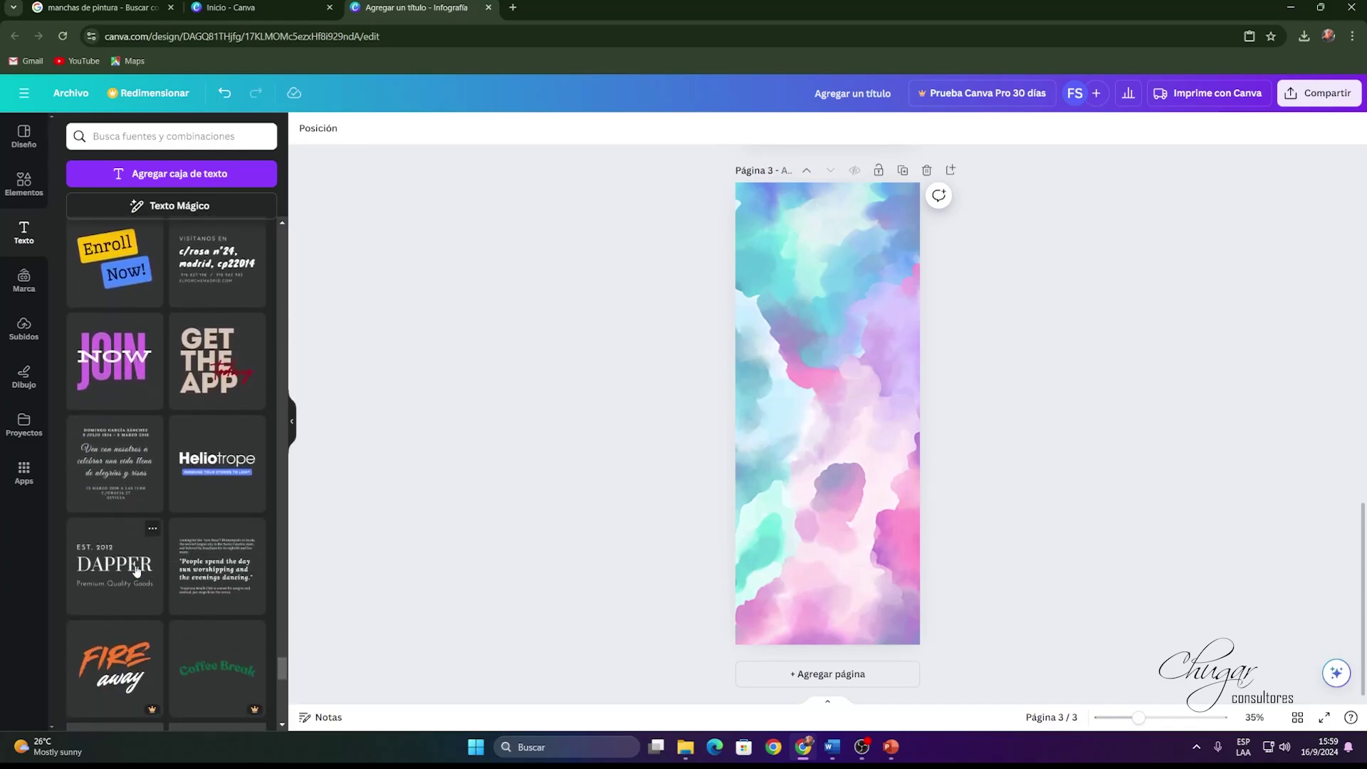
scroll(188, 530, down, 10)
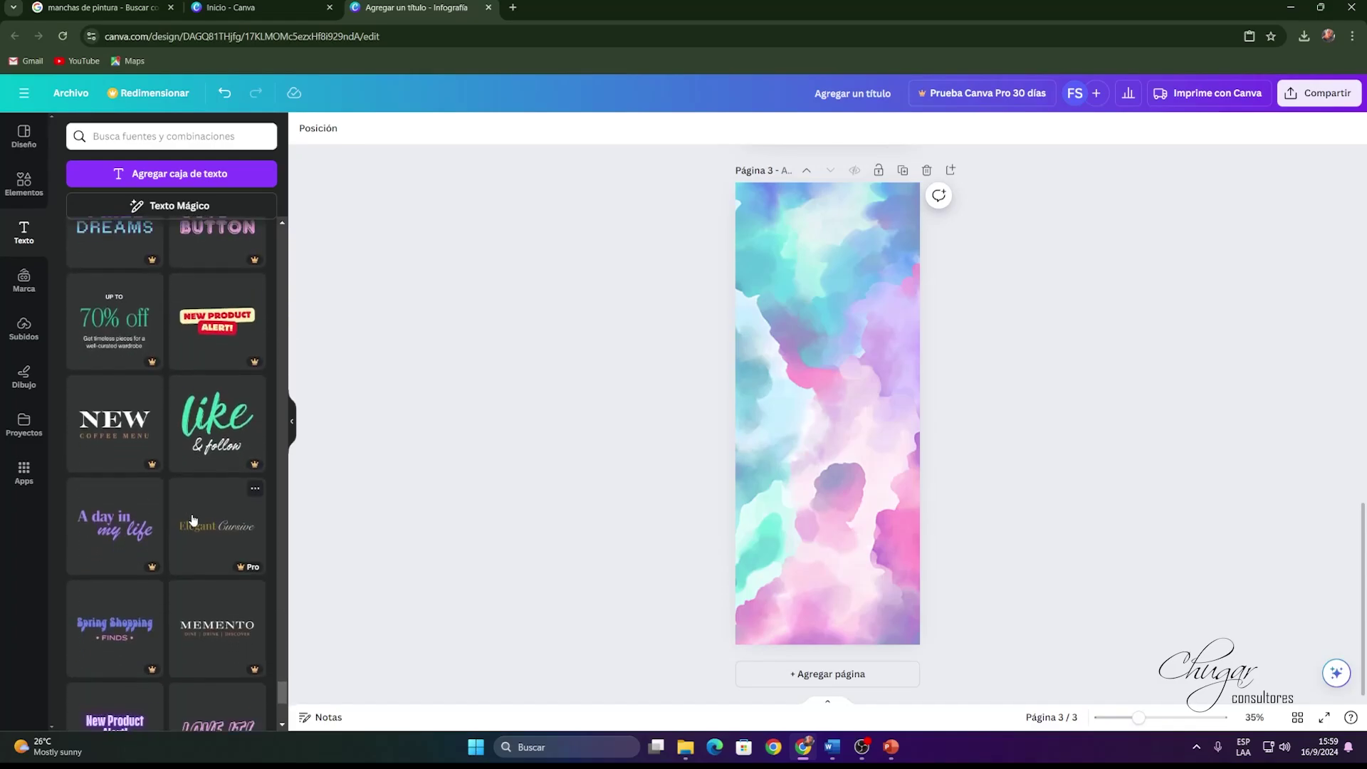
scroll(195, 502, down, 10)
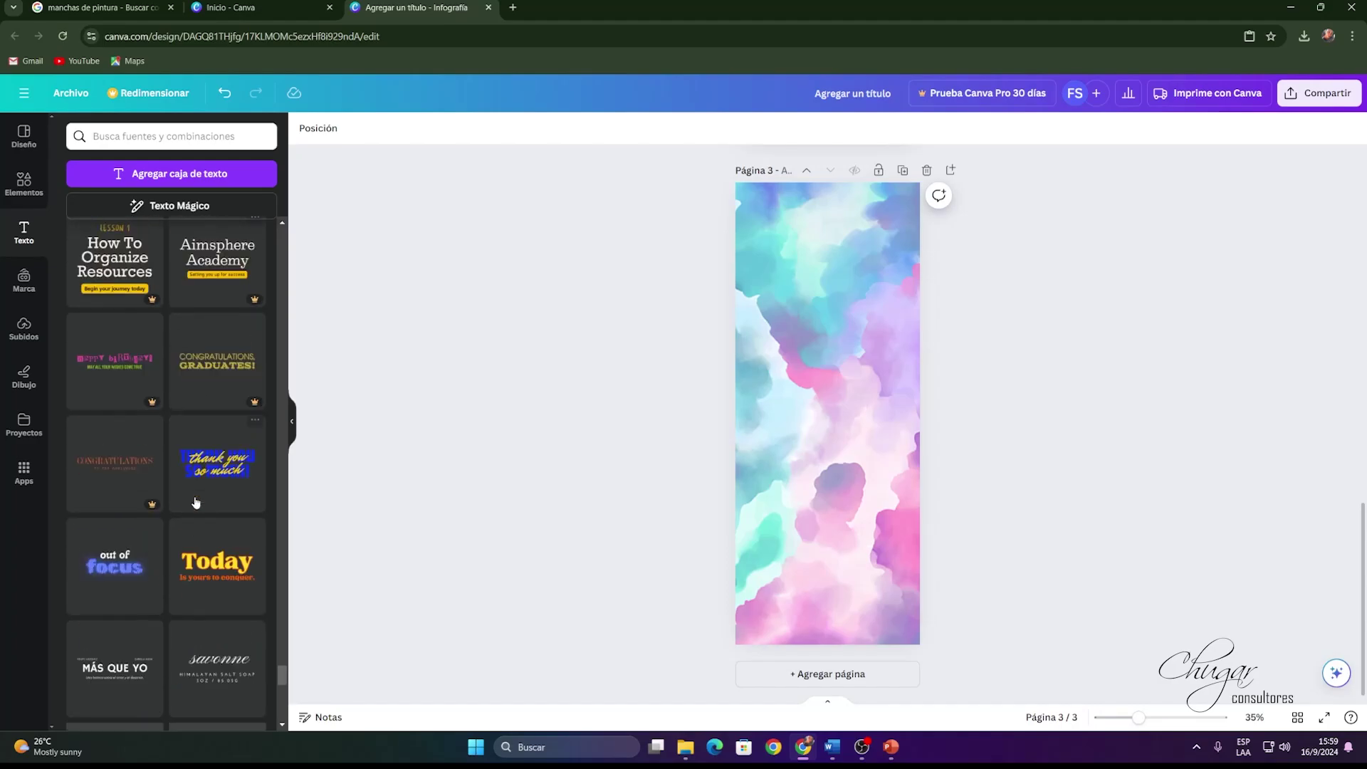
scroll(188, 485, up, 12)
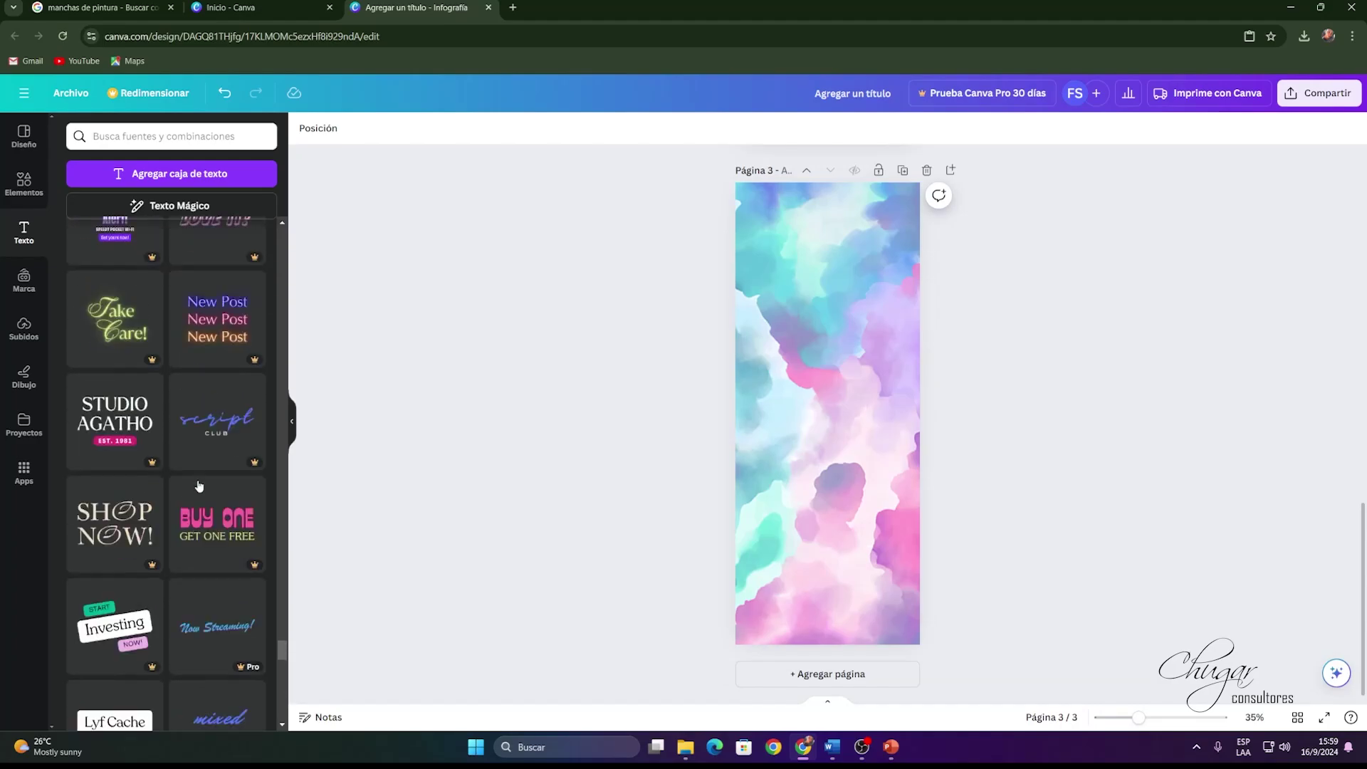
scroll(205, 478, down, 4)
scroll(205, 478, up, 15)
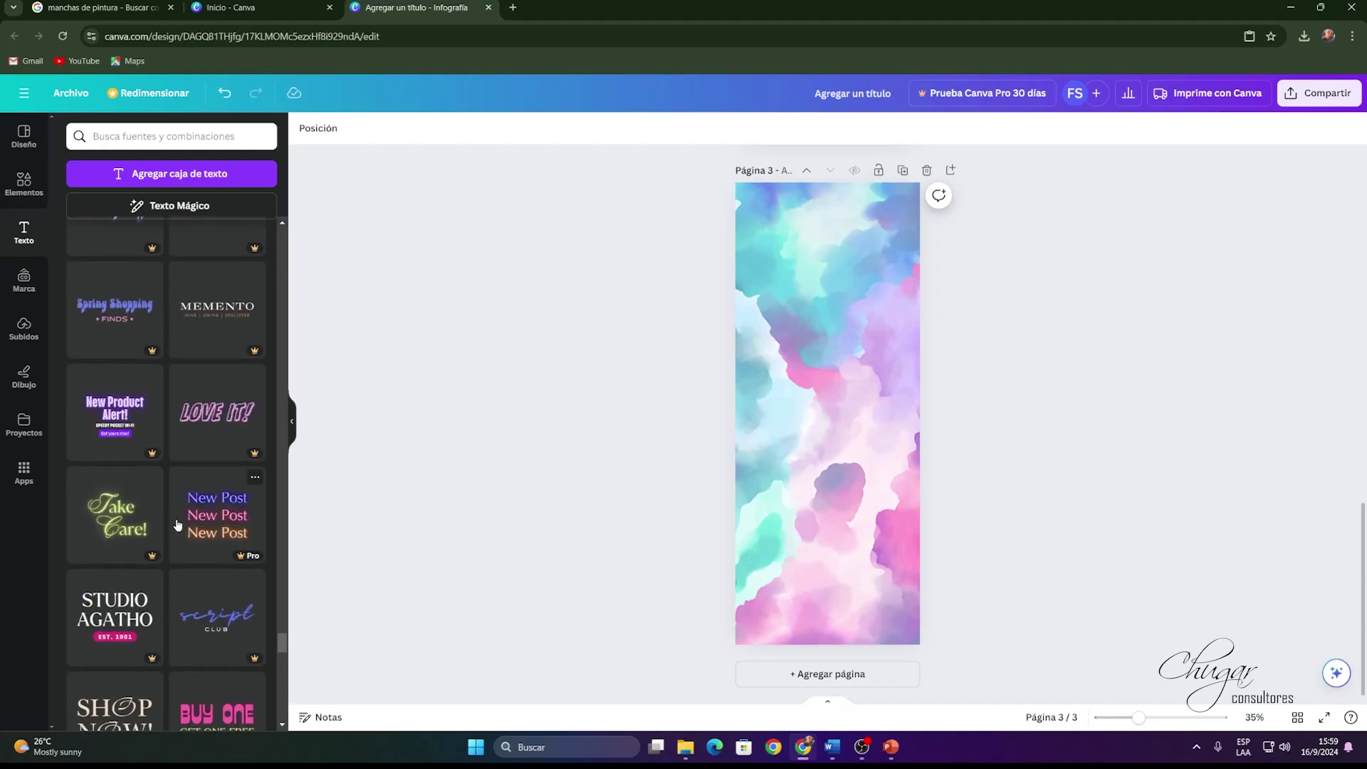
scroll(178, 508, up, 15)
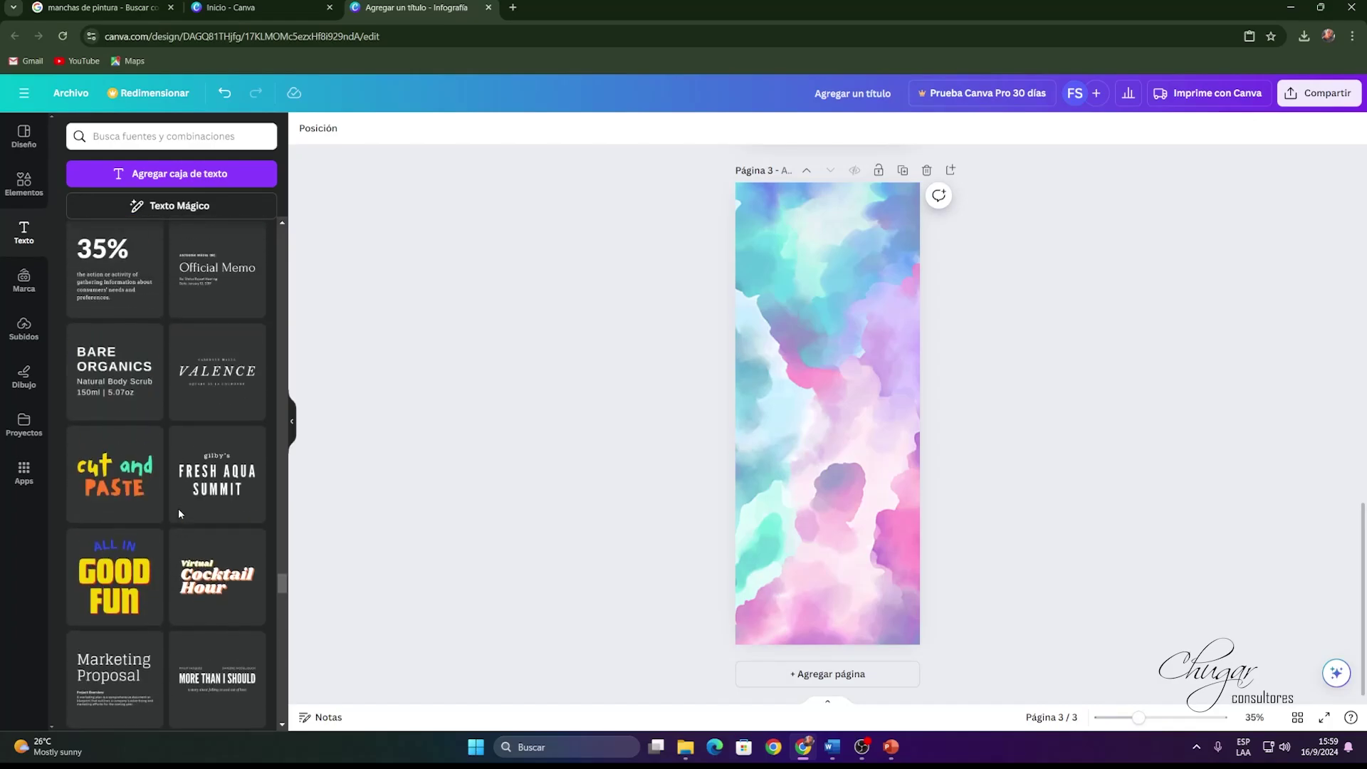
scroll(163, 497, up, 7)
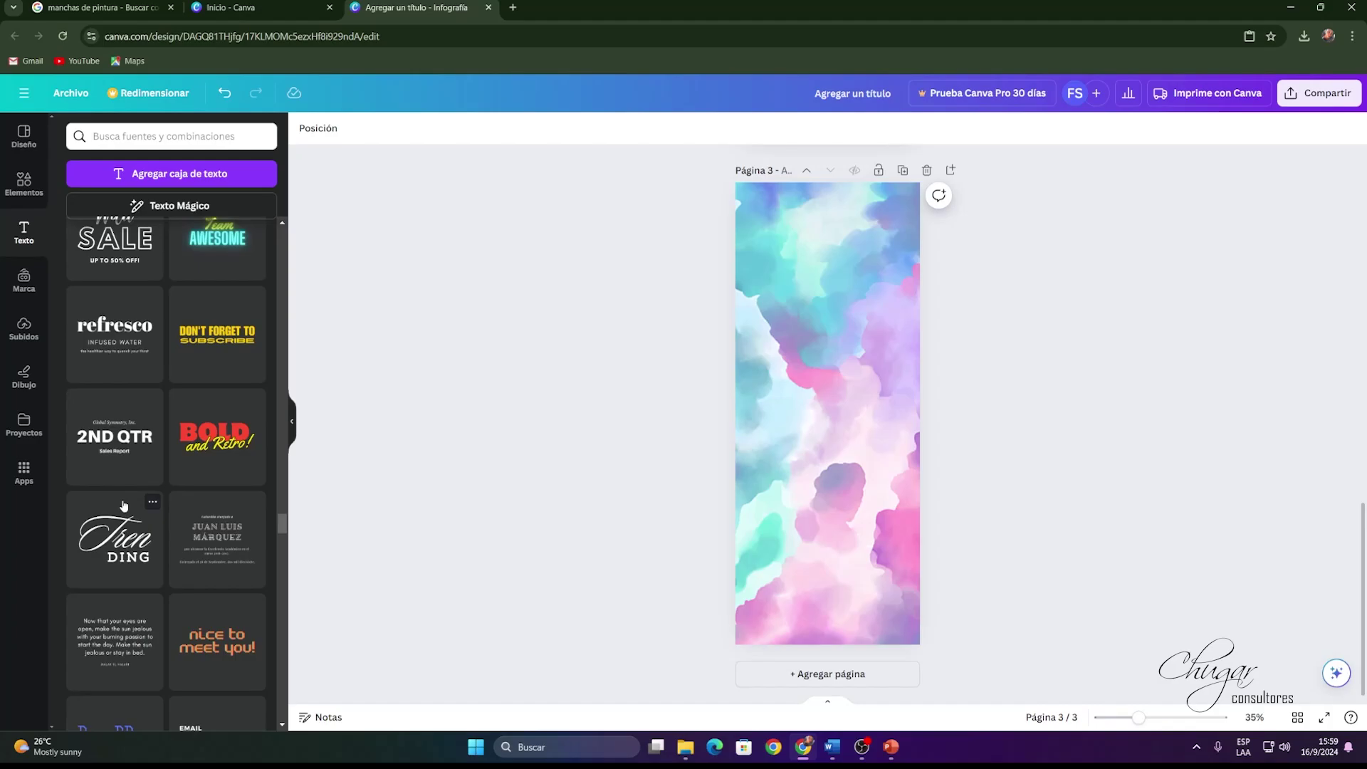
scroll(123, 506, up, 10)
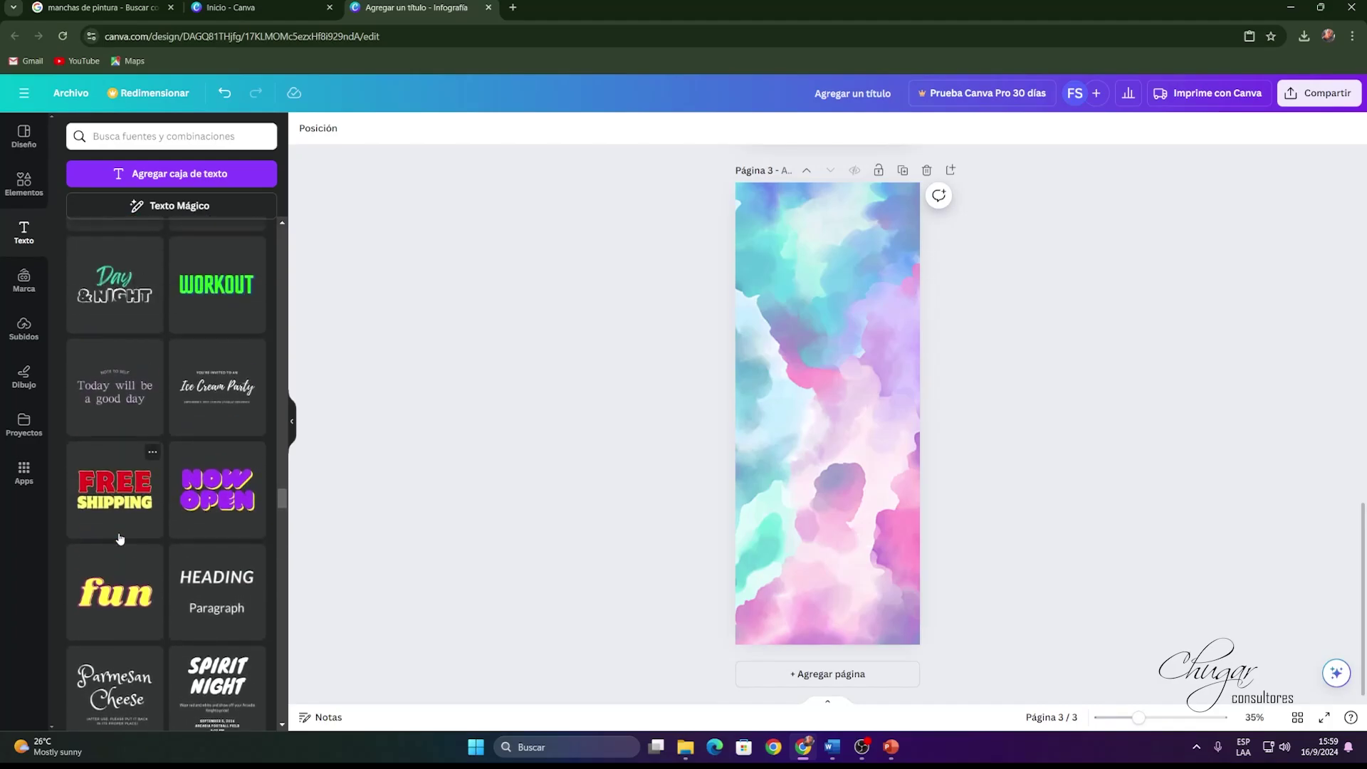
scroll(121, 539, up, 1)
click(228, 567)
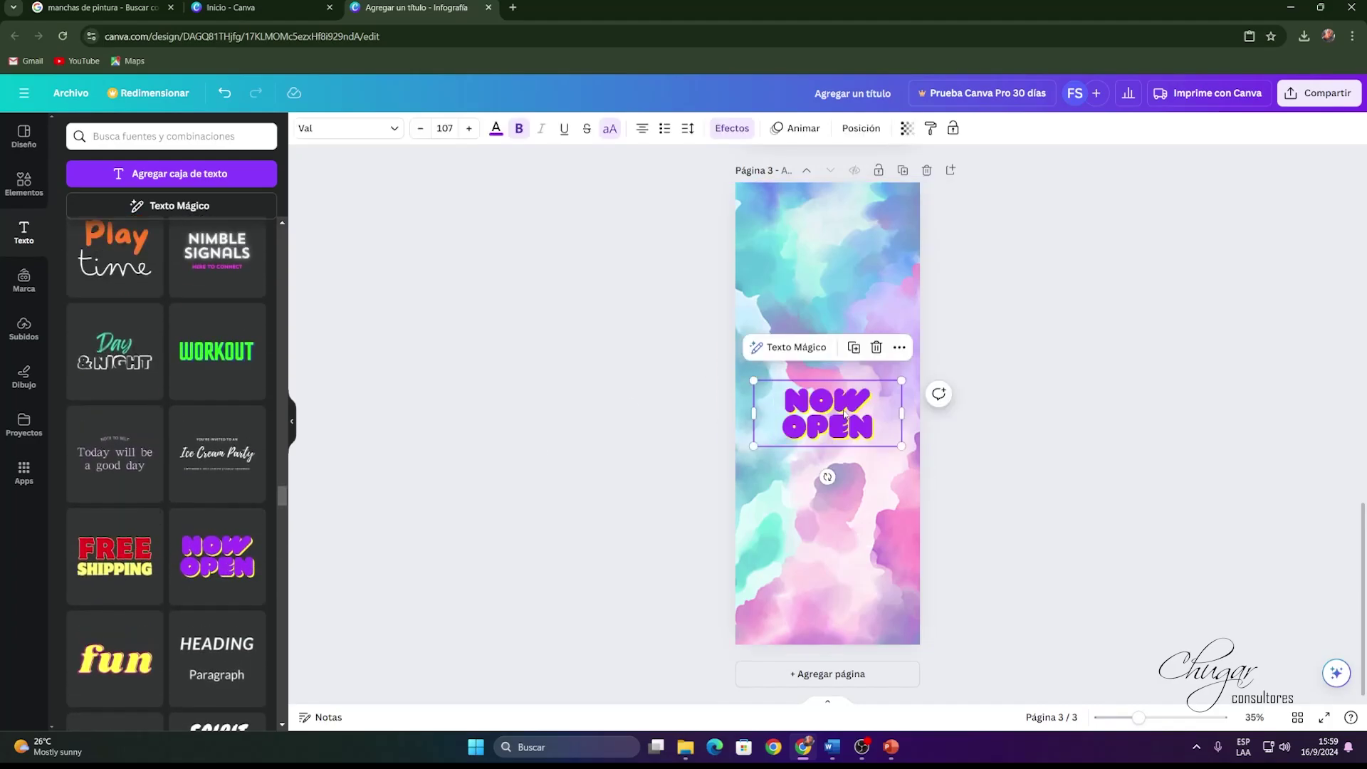
drag(833, 414, 827, 242)
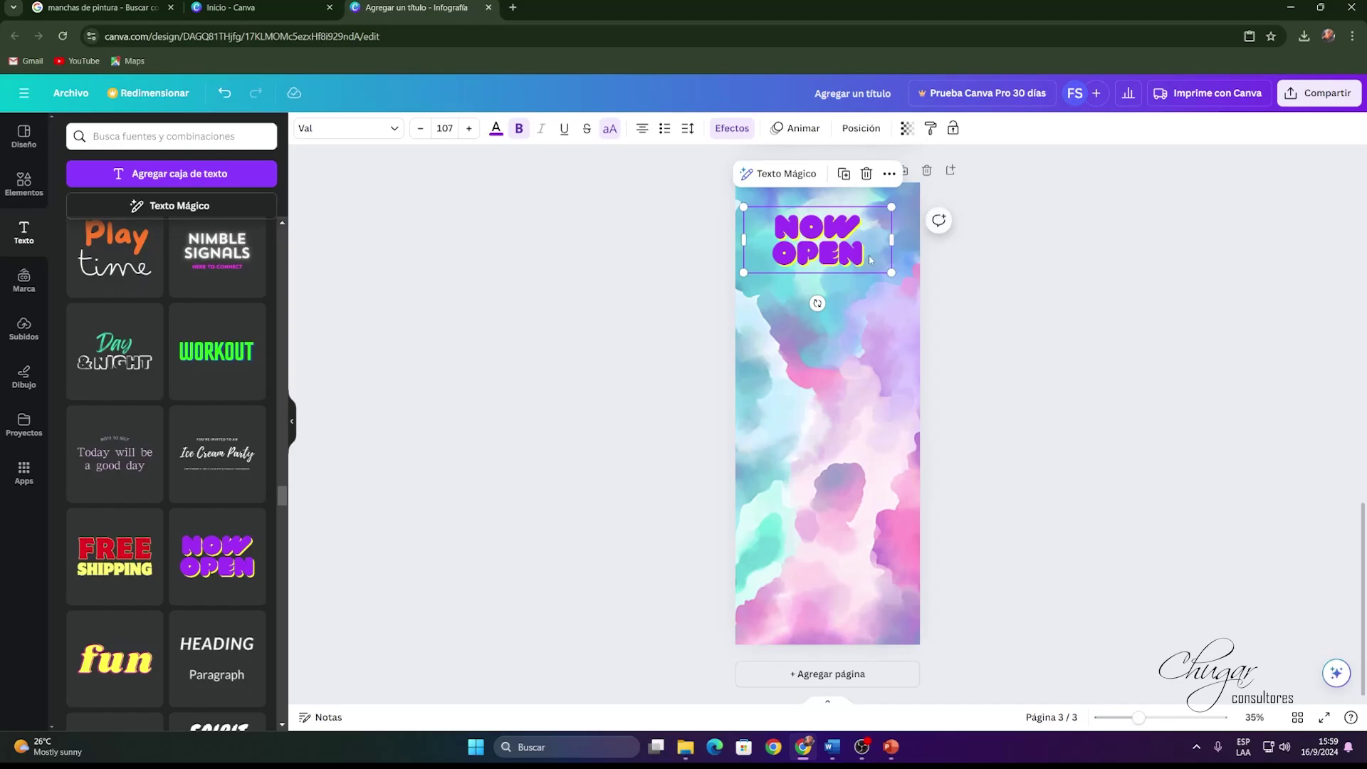
Erase the "NOW OPEN" title text down to the single letter "N".
key(BackSpace)
key(BackSpace)
key(BackSpace)
key(BackSpace)
key(BackSpace)
key(BackSpace)
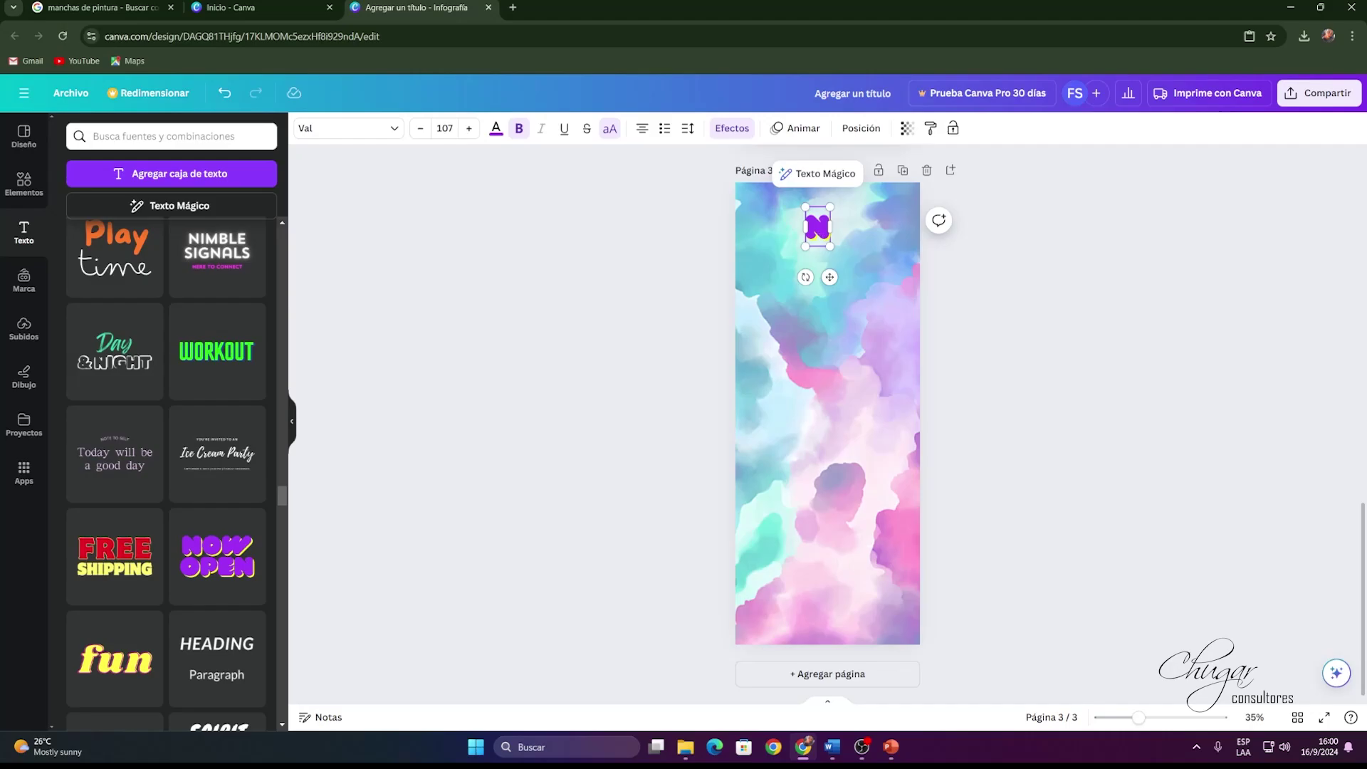
Try to paste the title text copied from Word onto the "N" text, and undo the paste.
key(alt+Tab)
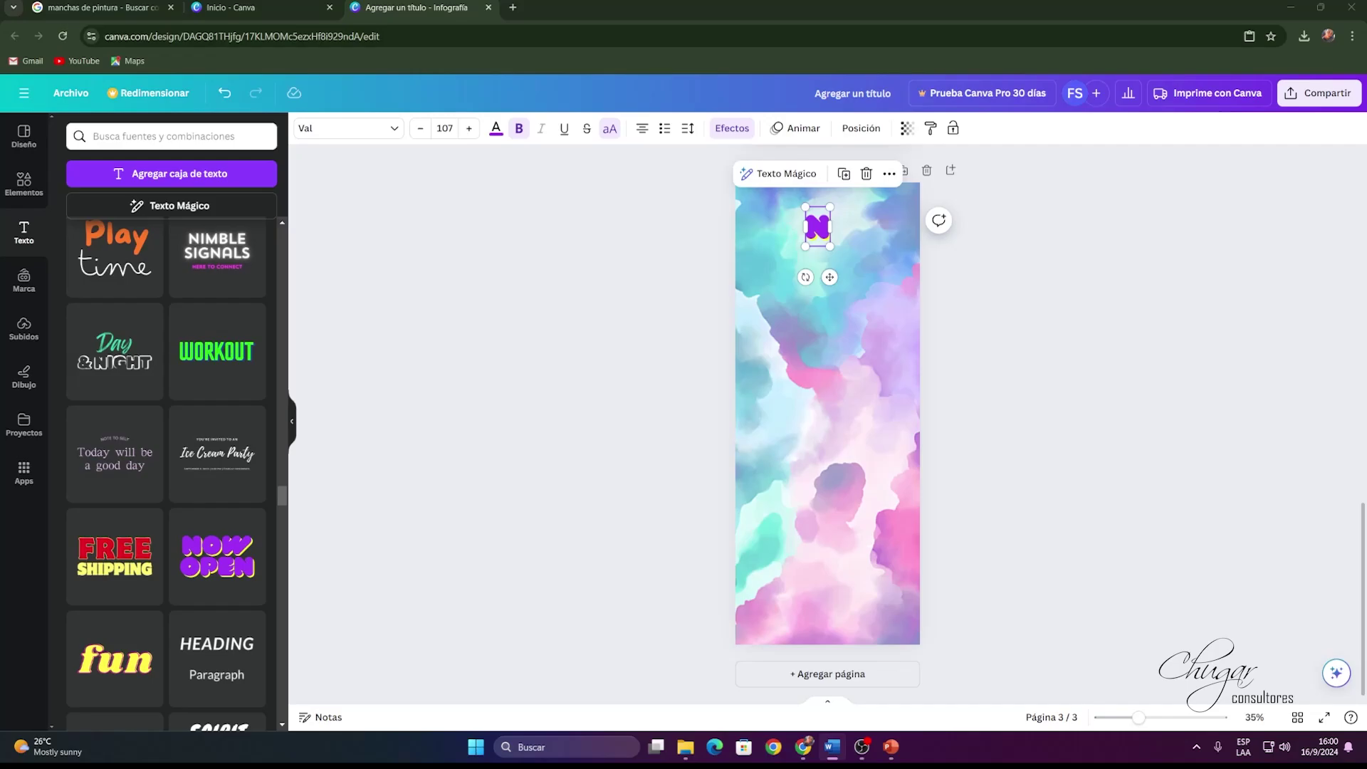
right_click(824, 225)
right_click(824, 225)
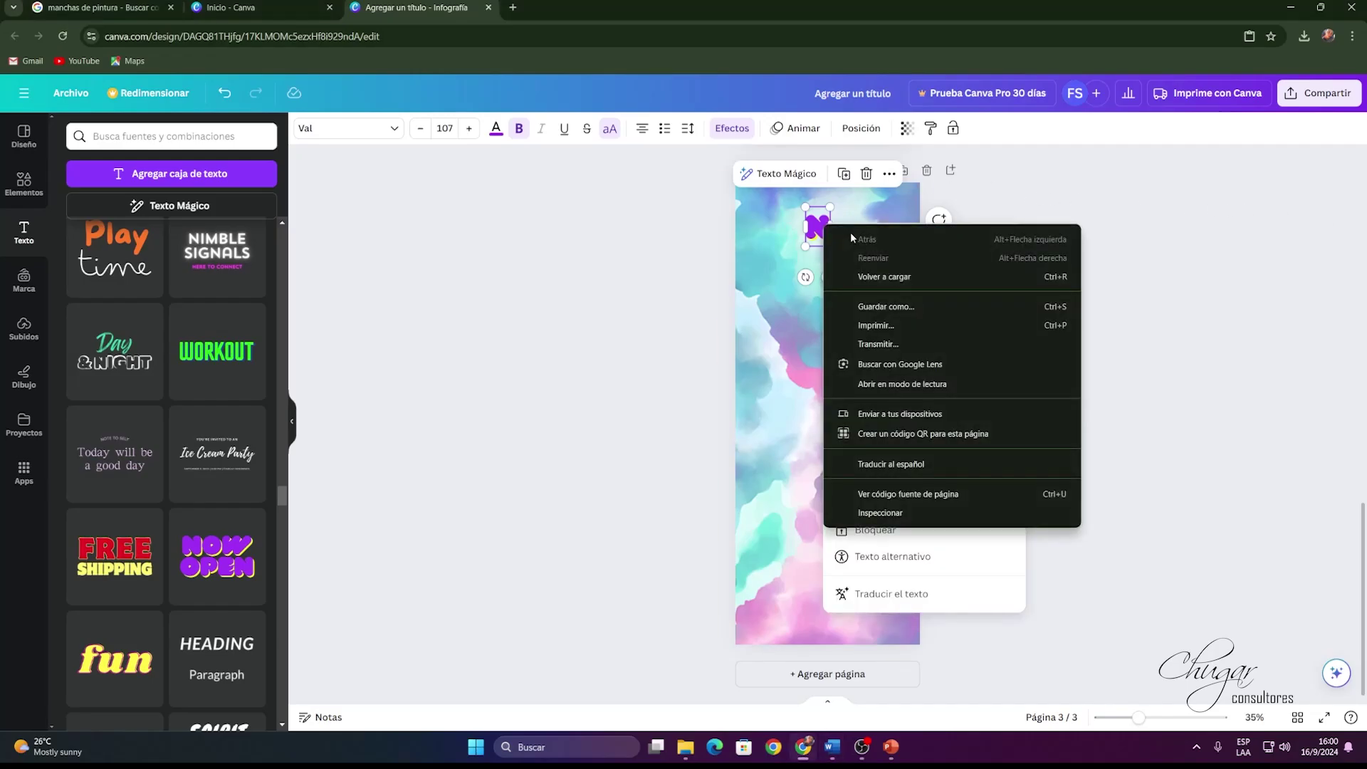
click(823, 230)
click(852, 248)
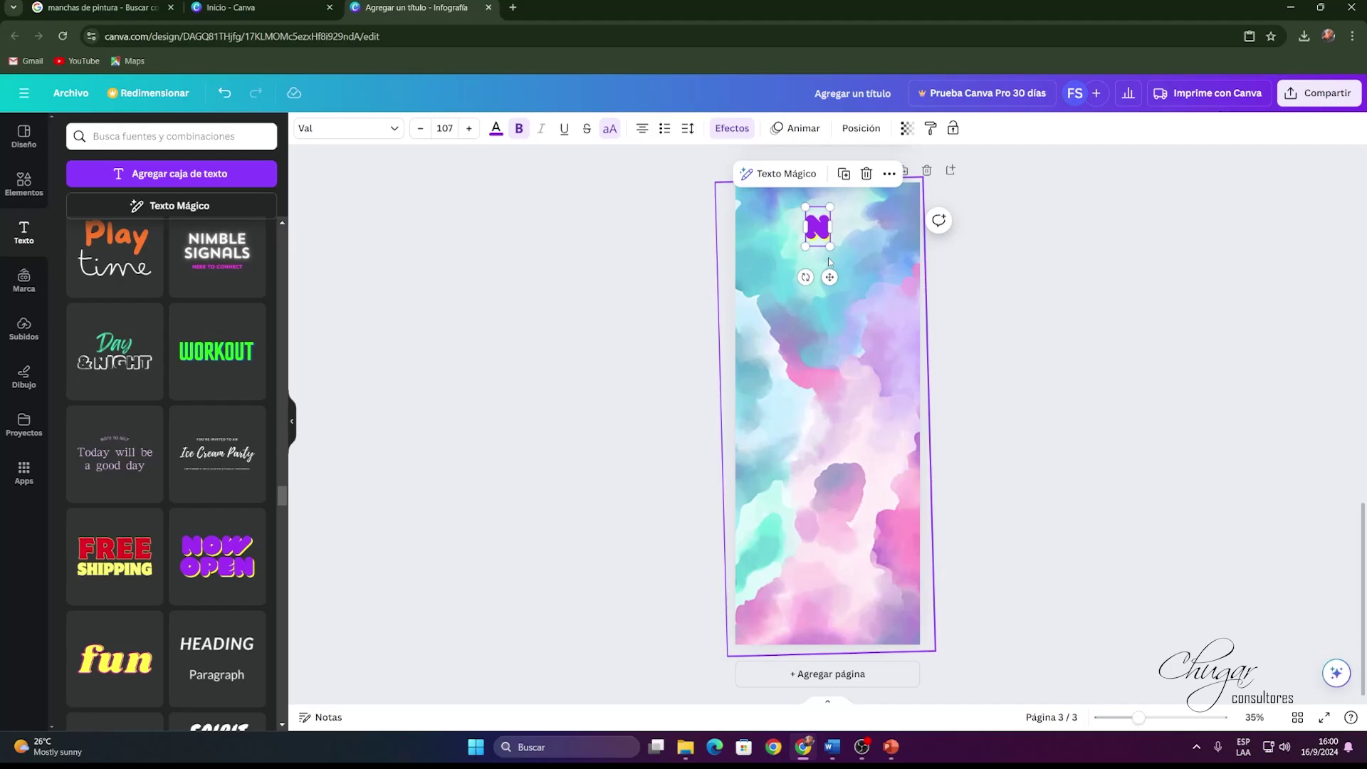
right_click(817, 228)
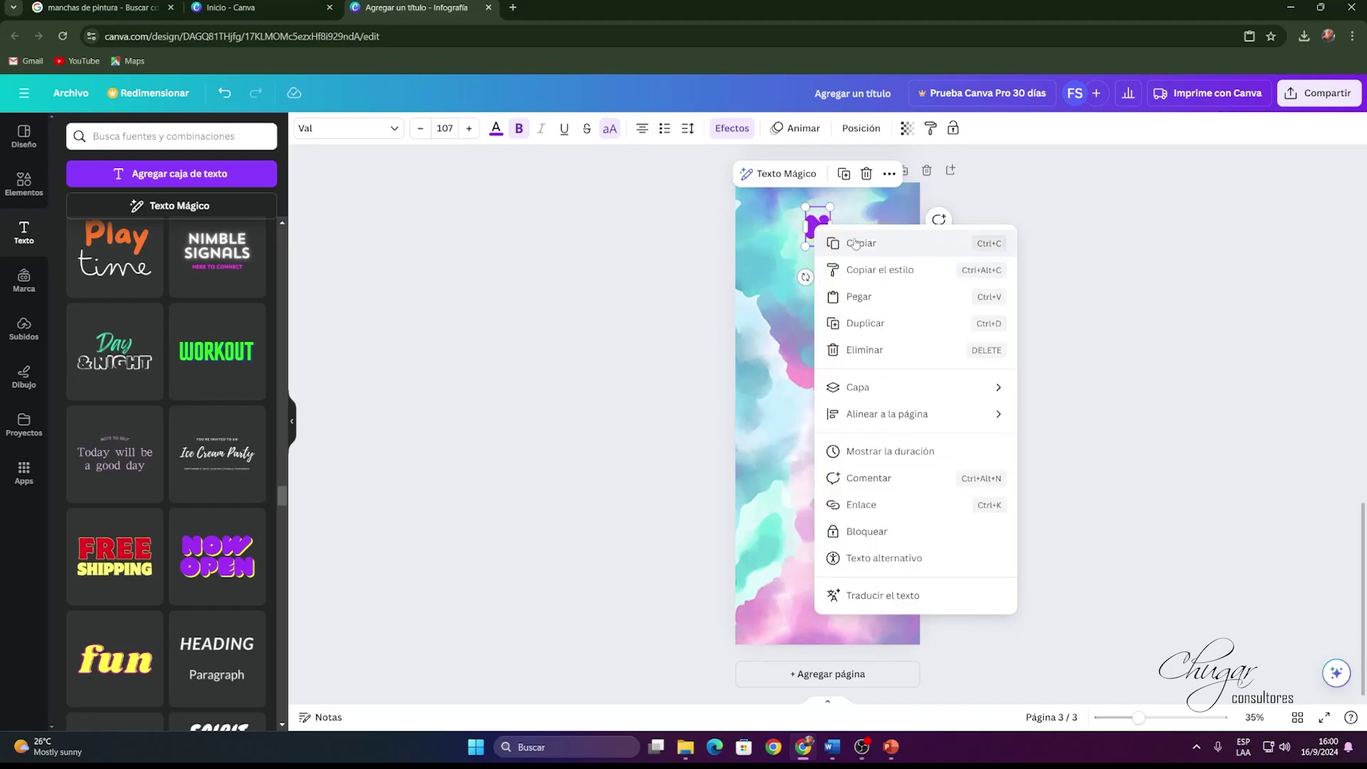
click(859, 297)
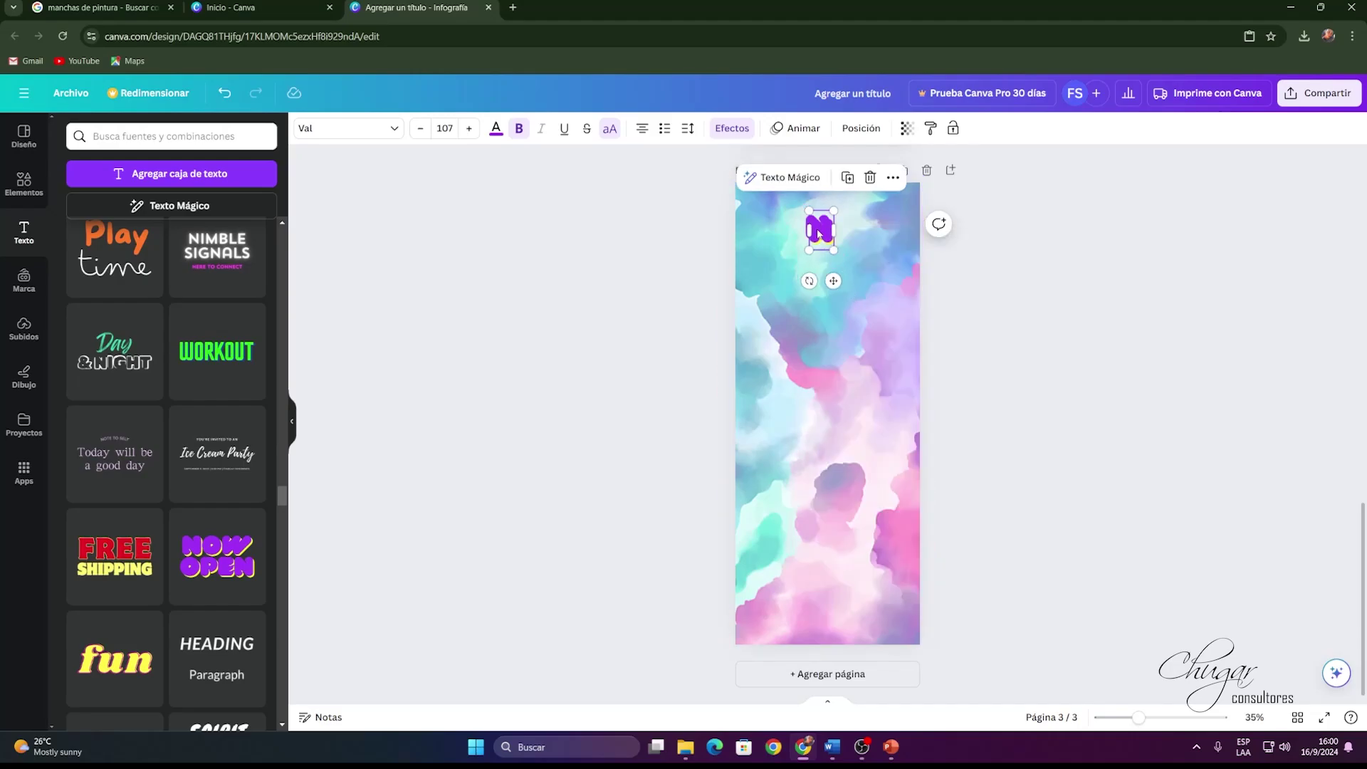
key(ctrl+z)
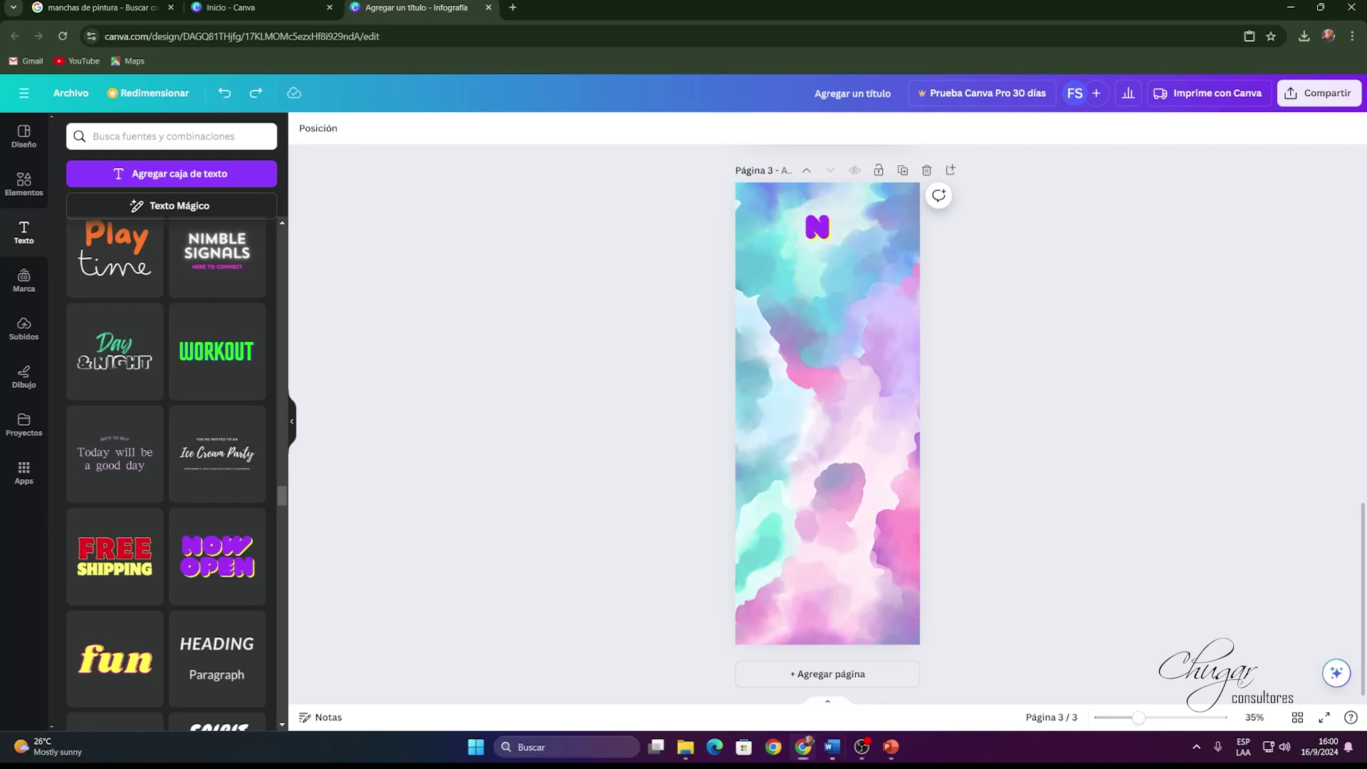
Try pasting the title from Word over the "N" and enlarging its text box, and undo back to the word "NOW".
key(alt+Tab)
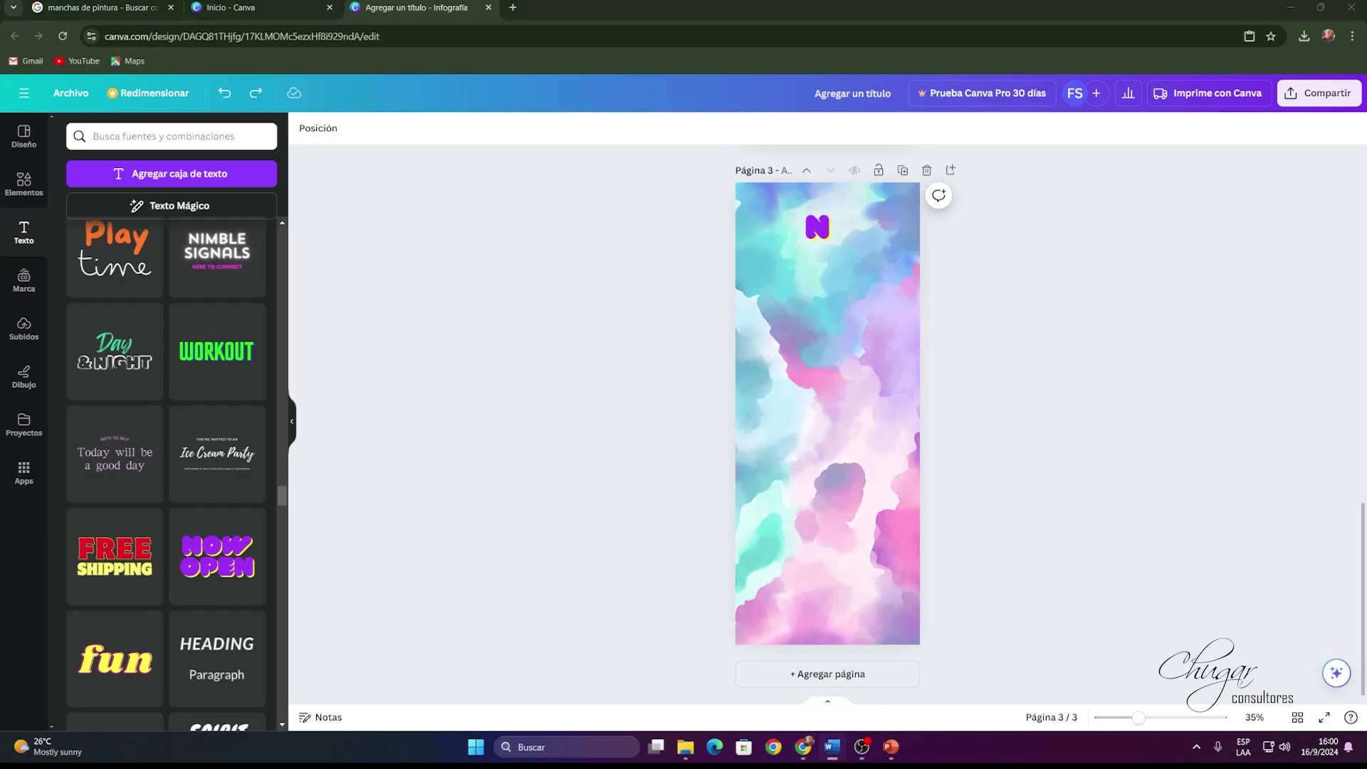
right_click(820, 224)
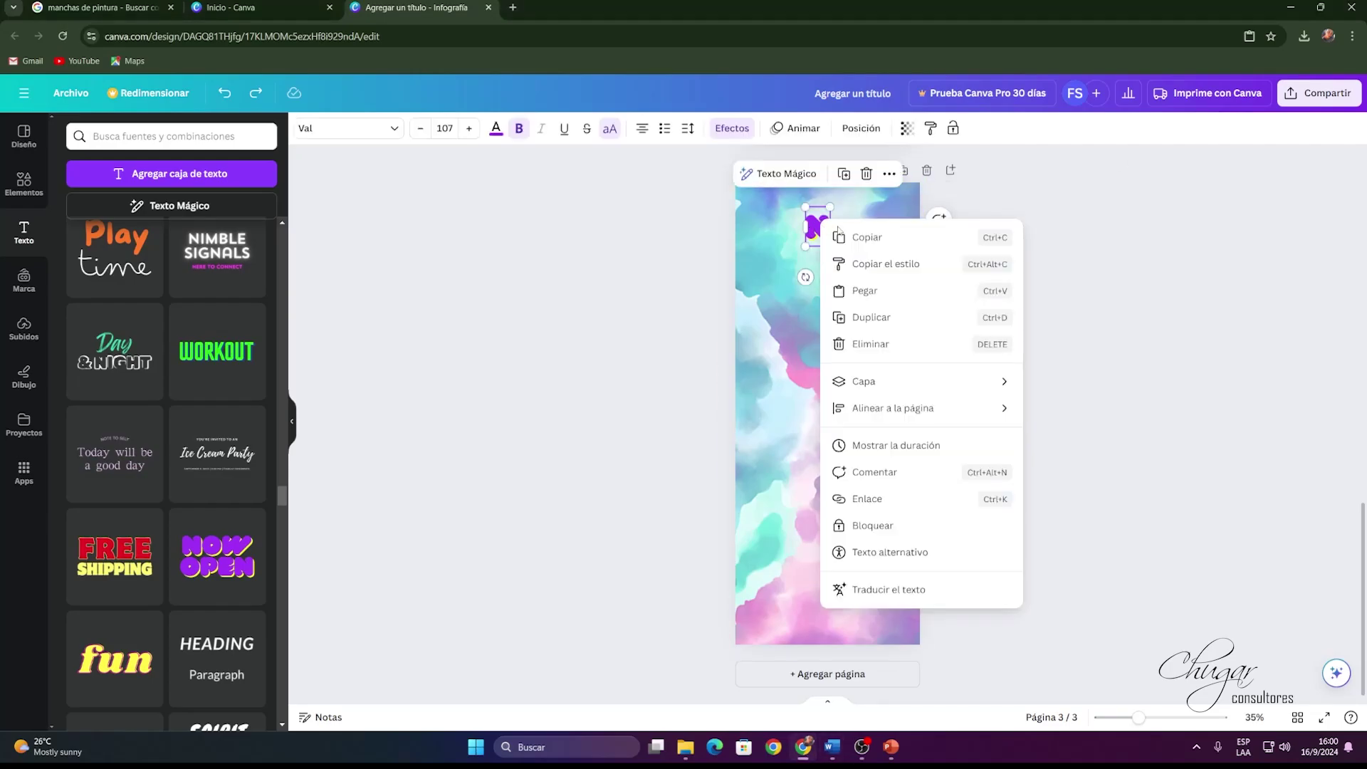
click(855, 284)
click(820, 250)
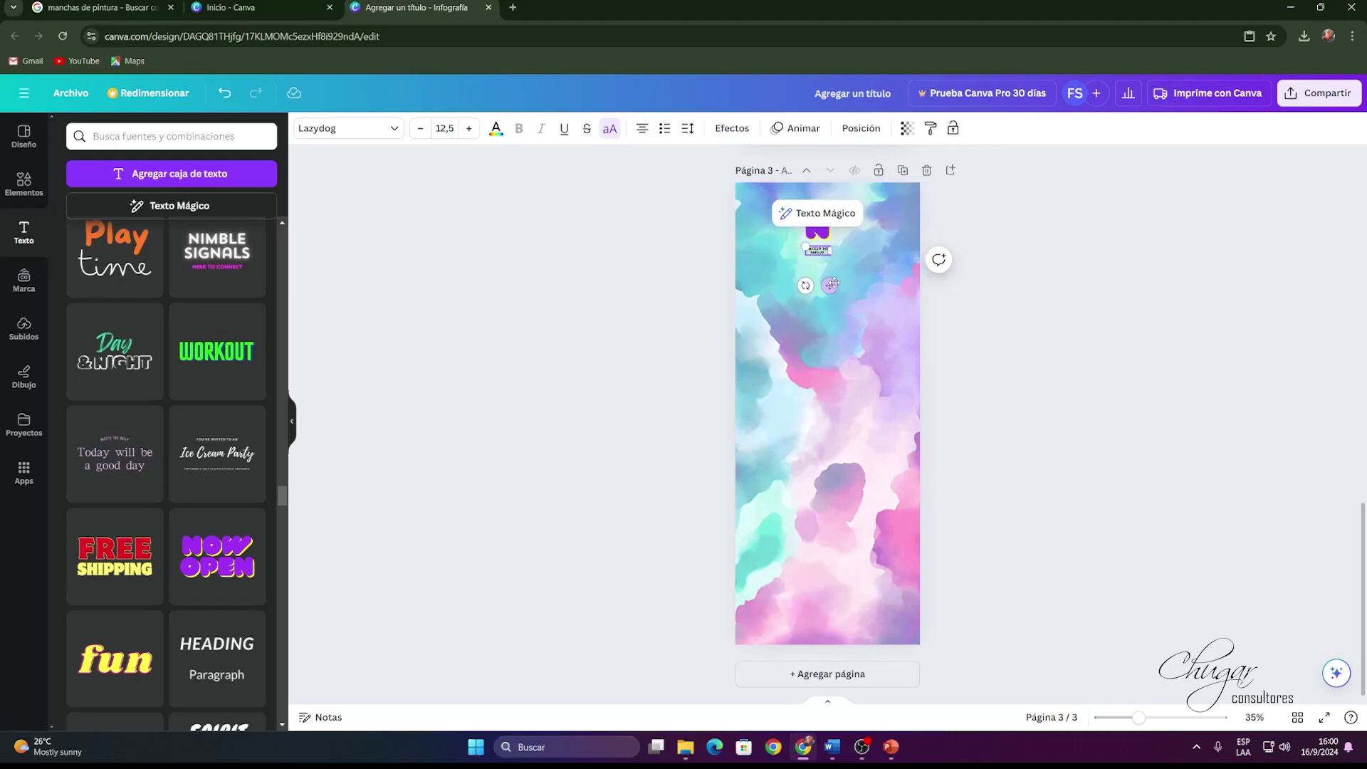
drag(833, 251, 831, 257)
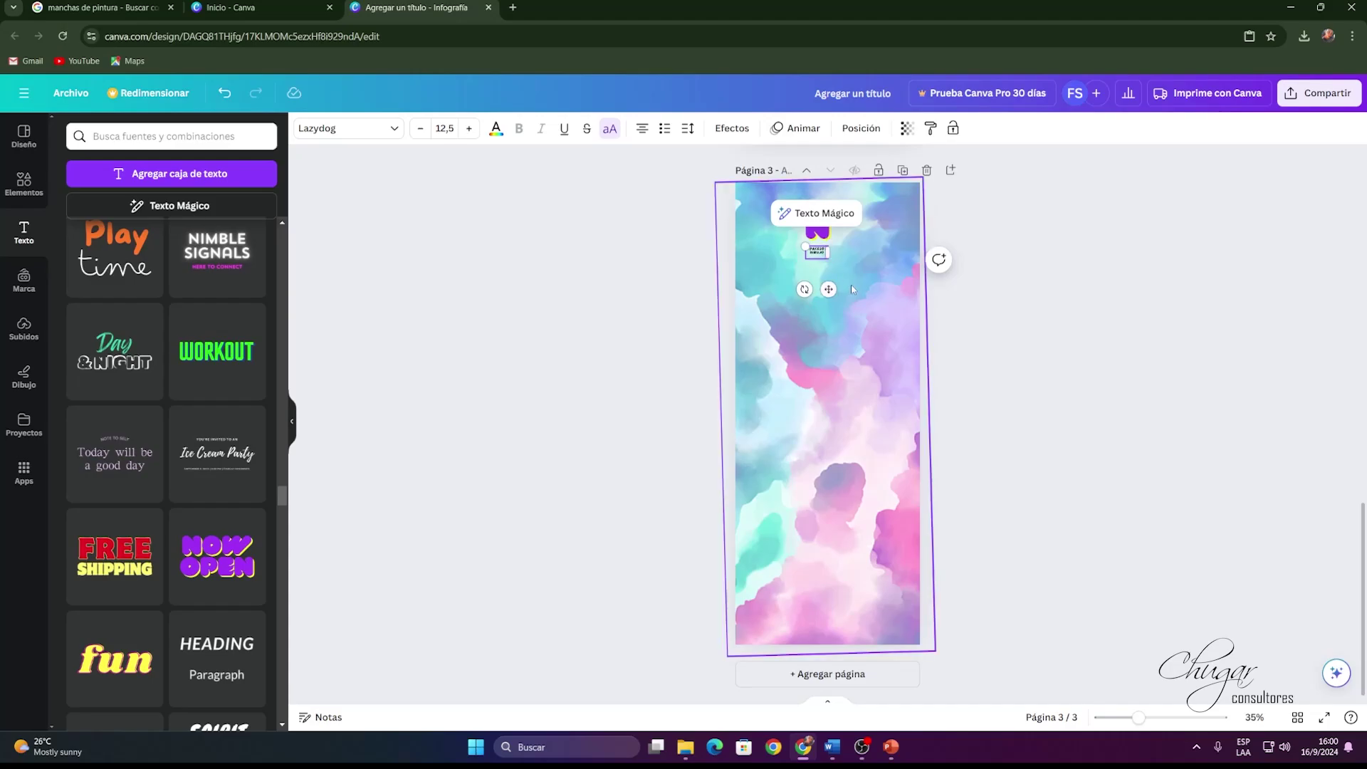
key(ctrl+z)
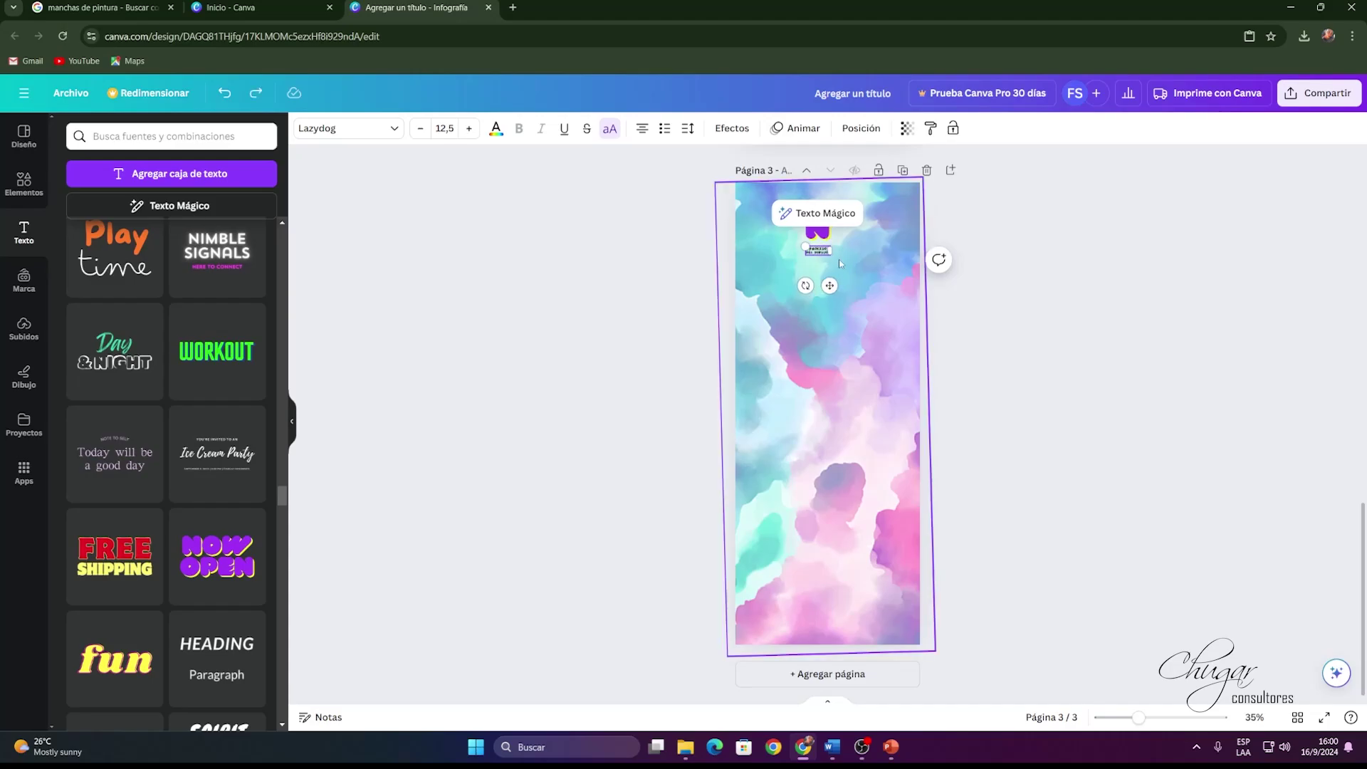
key(ctrl+z)
key(ctrl+z)
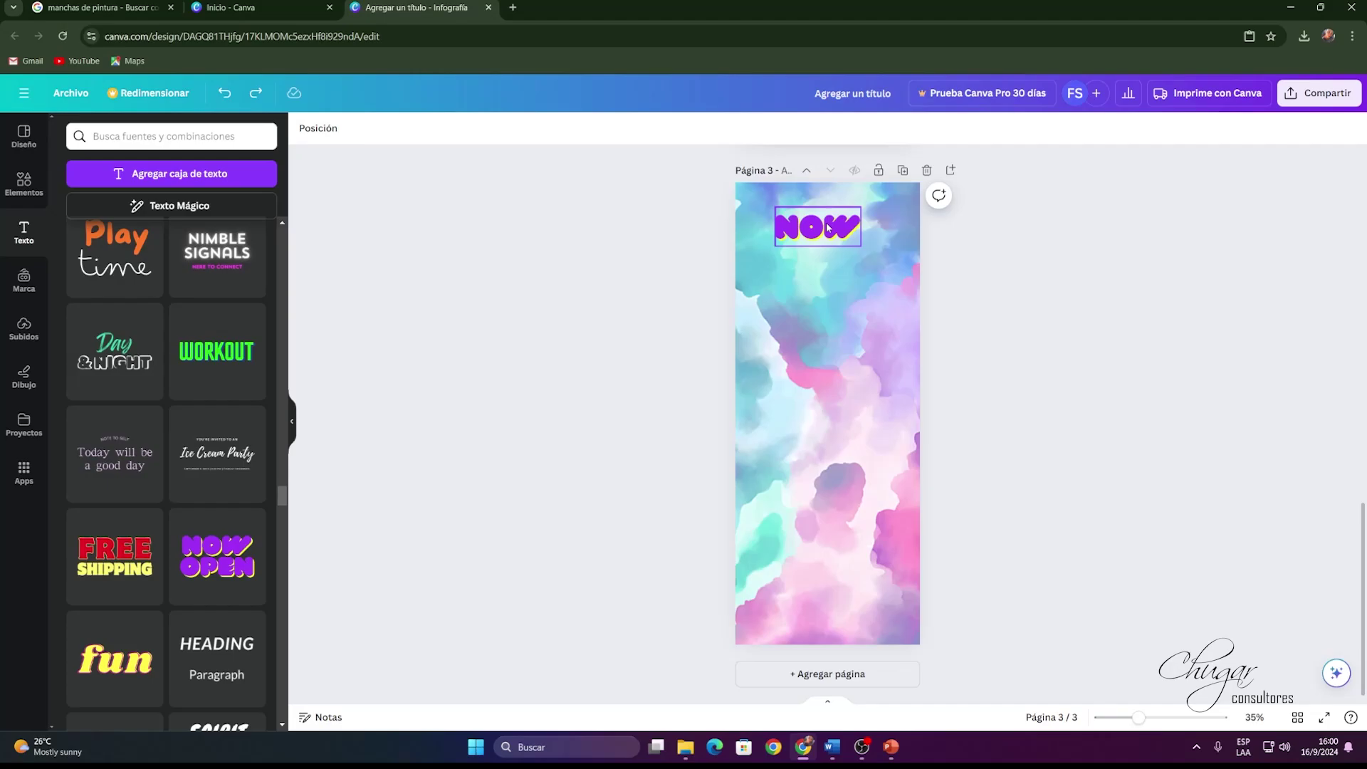
Try to paste the title copied from Word onto the selected "NOW" text box.
click(828, 228)
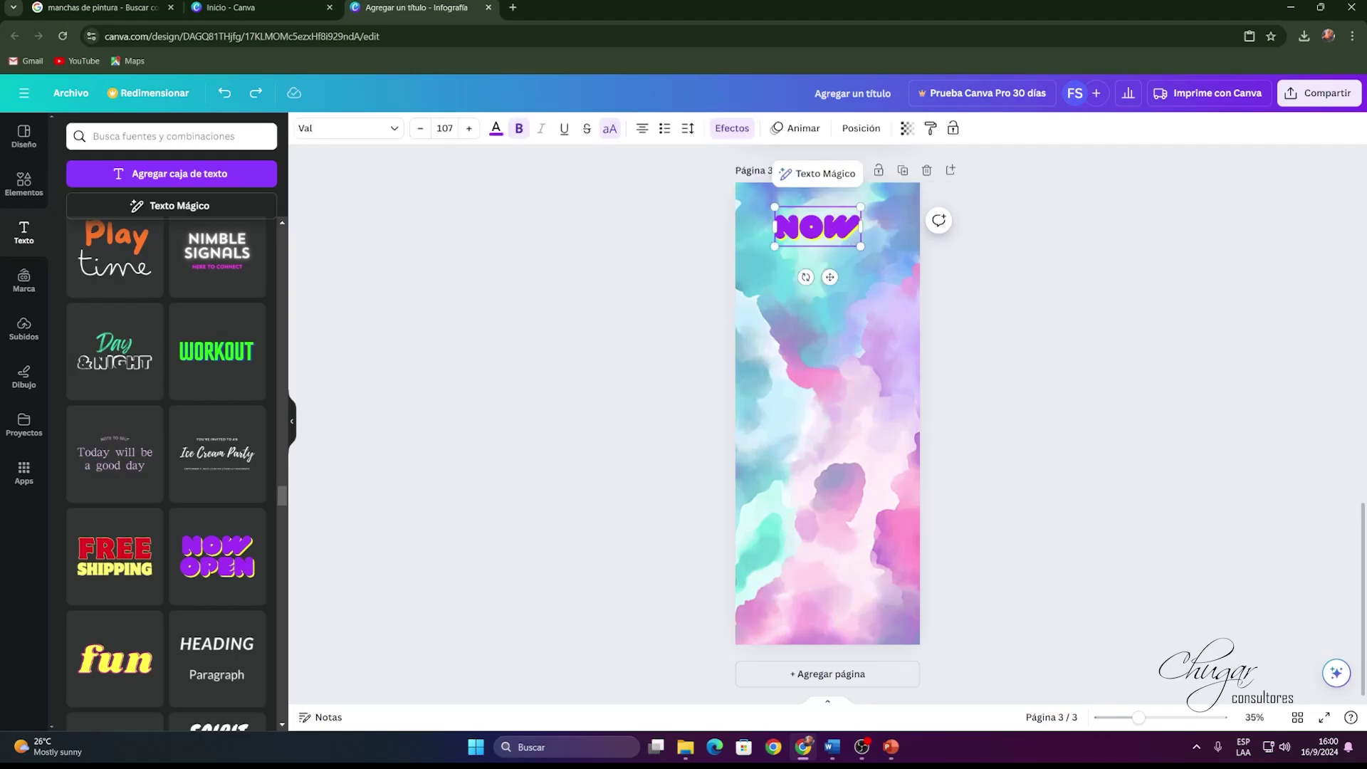
key(ctrl+y)
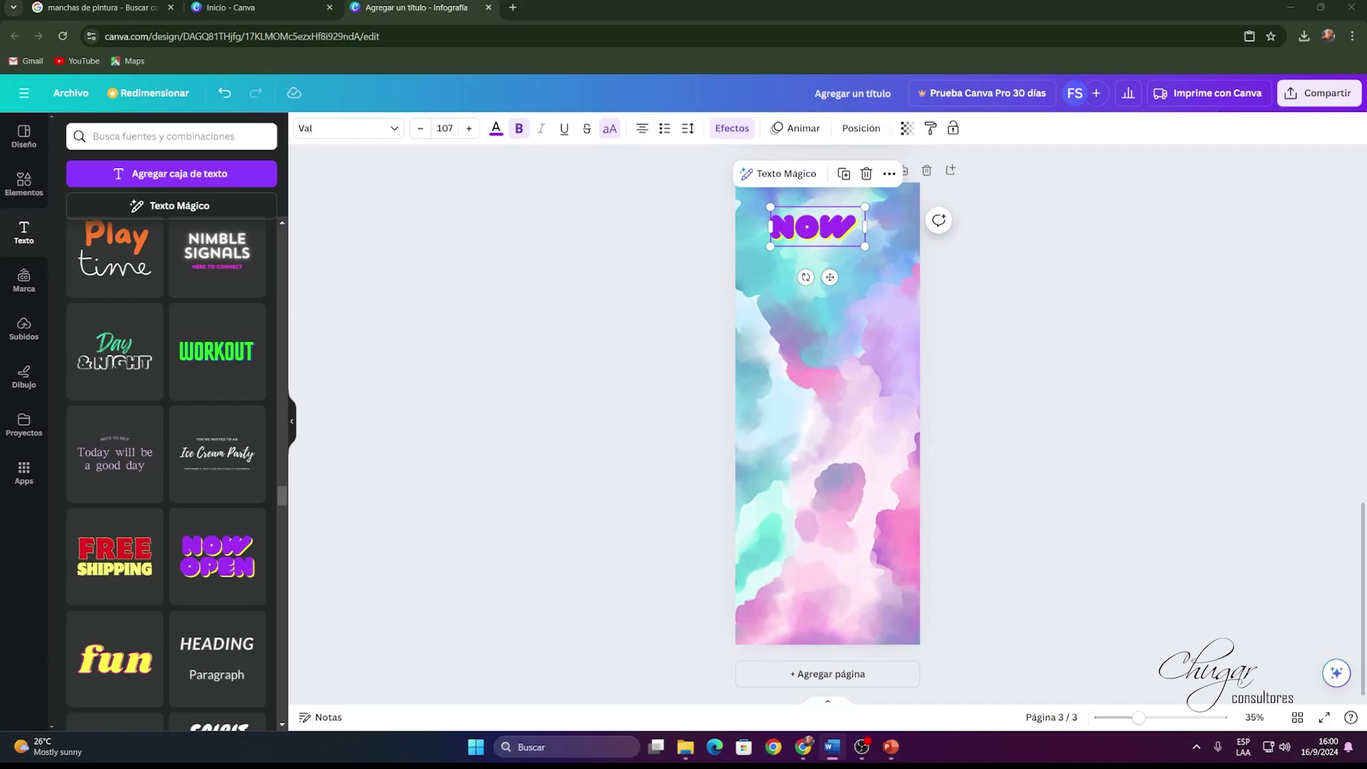
right_click(856, 233)
click(898, 304)
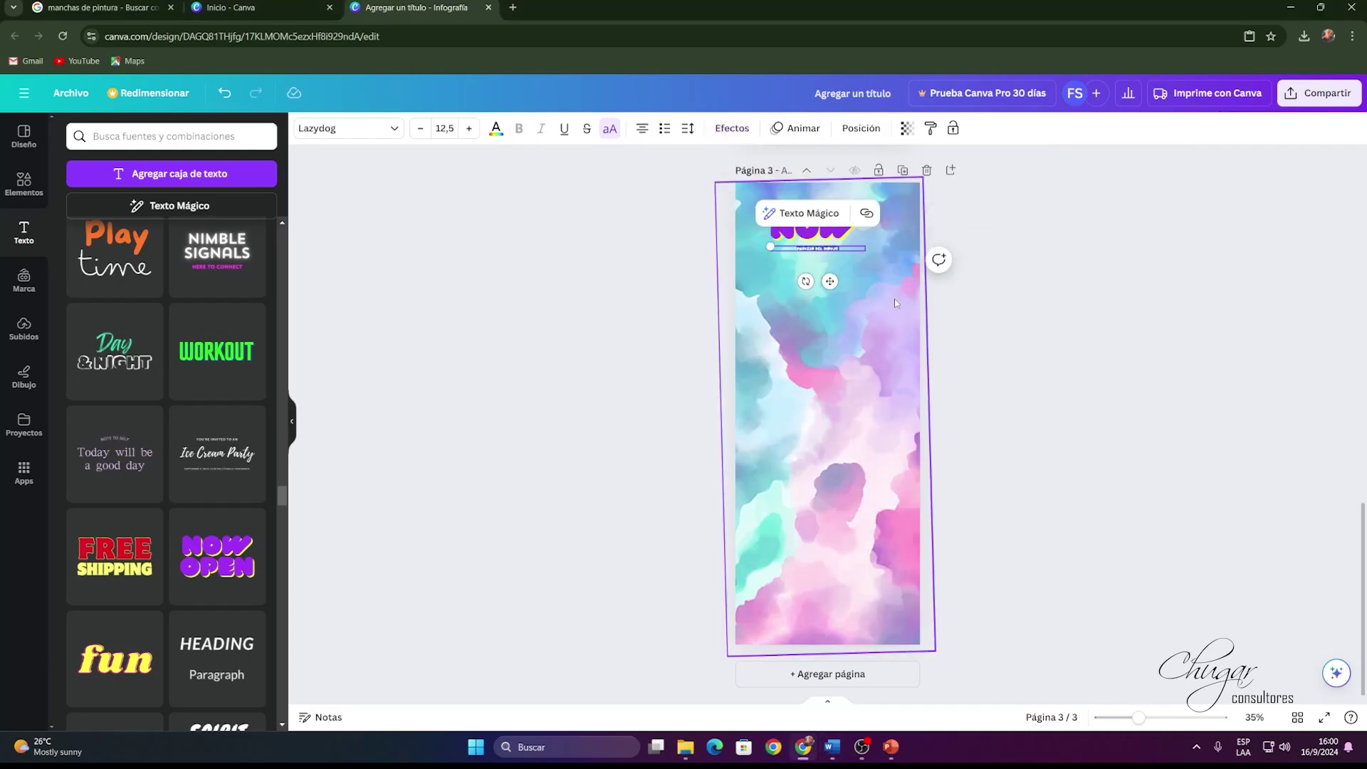
click(841, 250)
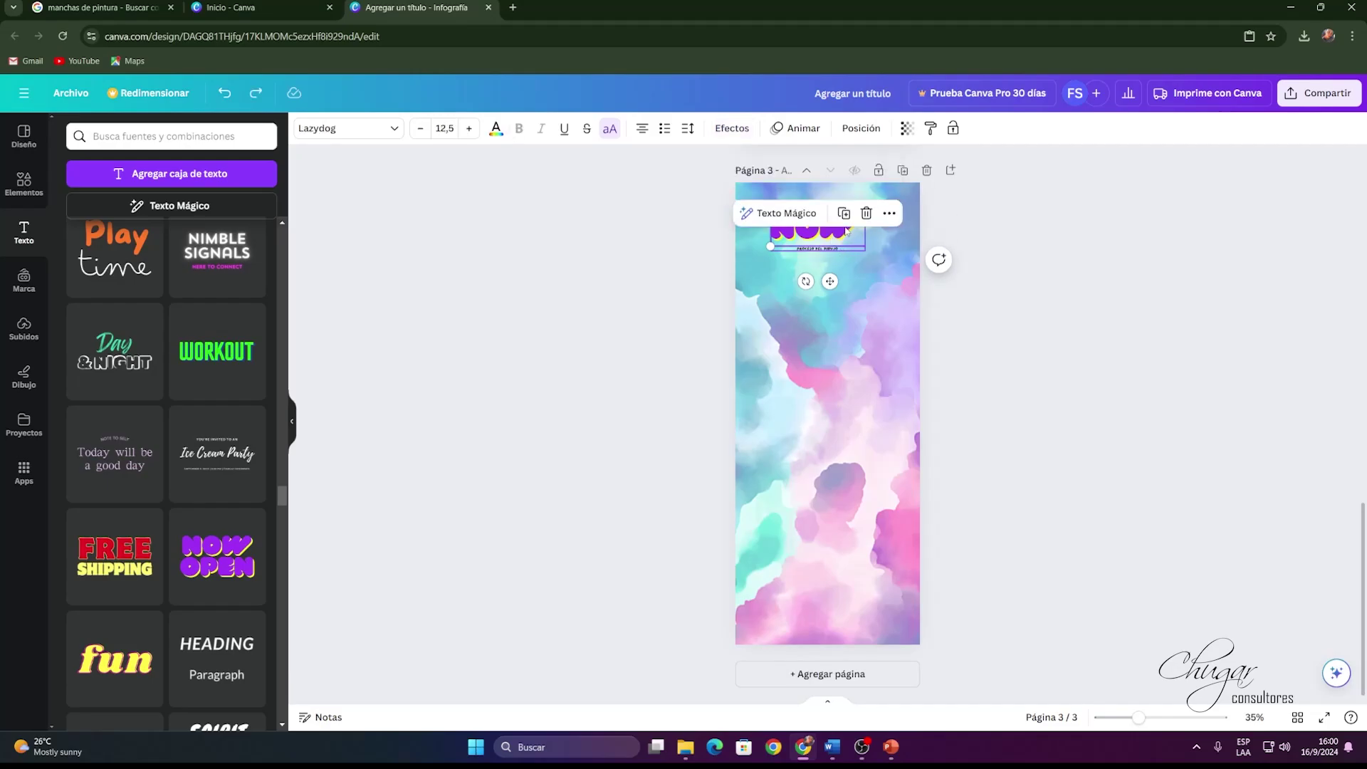
Paste "PROCESO DEL DIBUJO" from Word inside the "NOW" text box and delete the word "NOW".
click(847, 226)
click(847, 223)
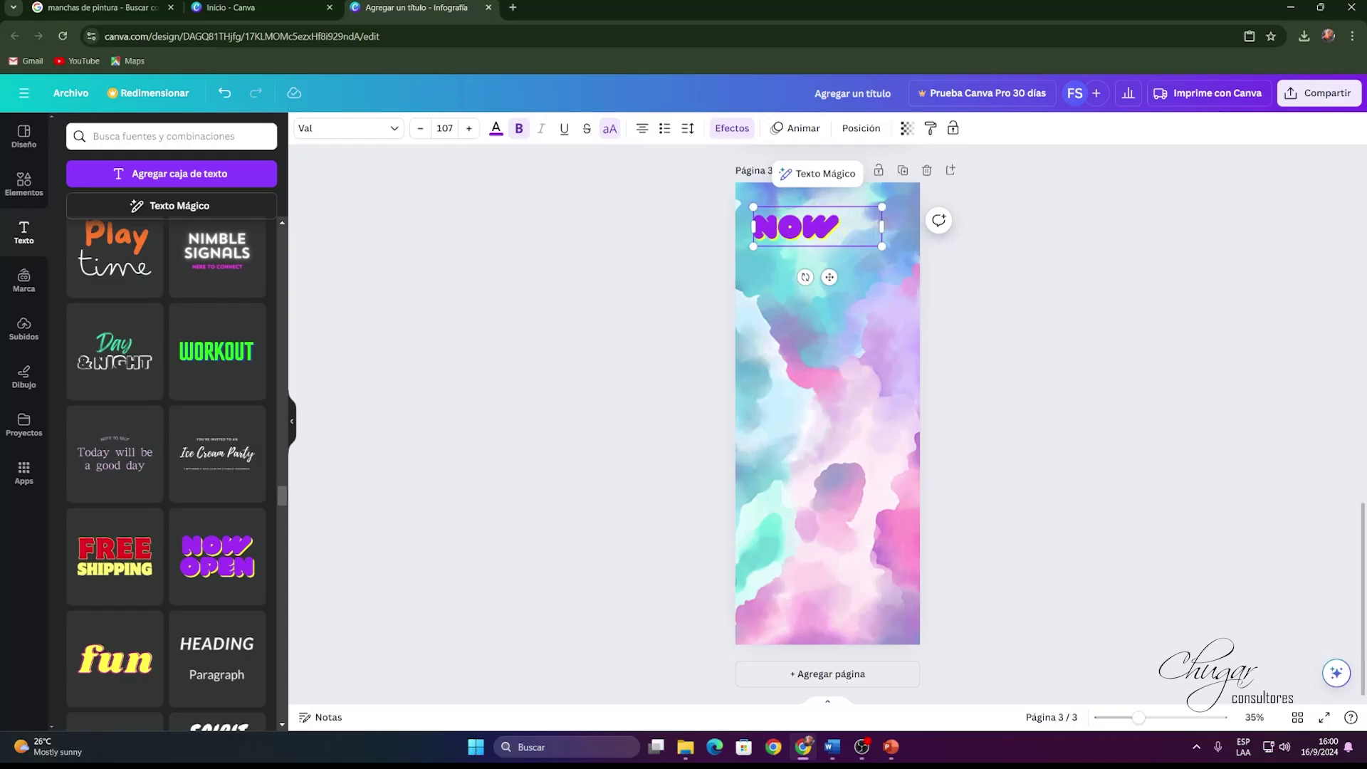
key(alt+Tab)
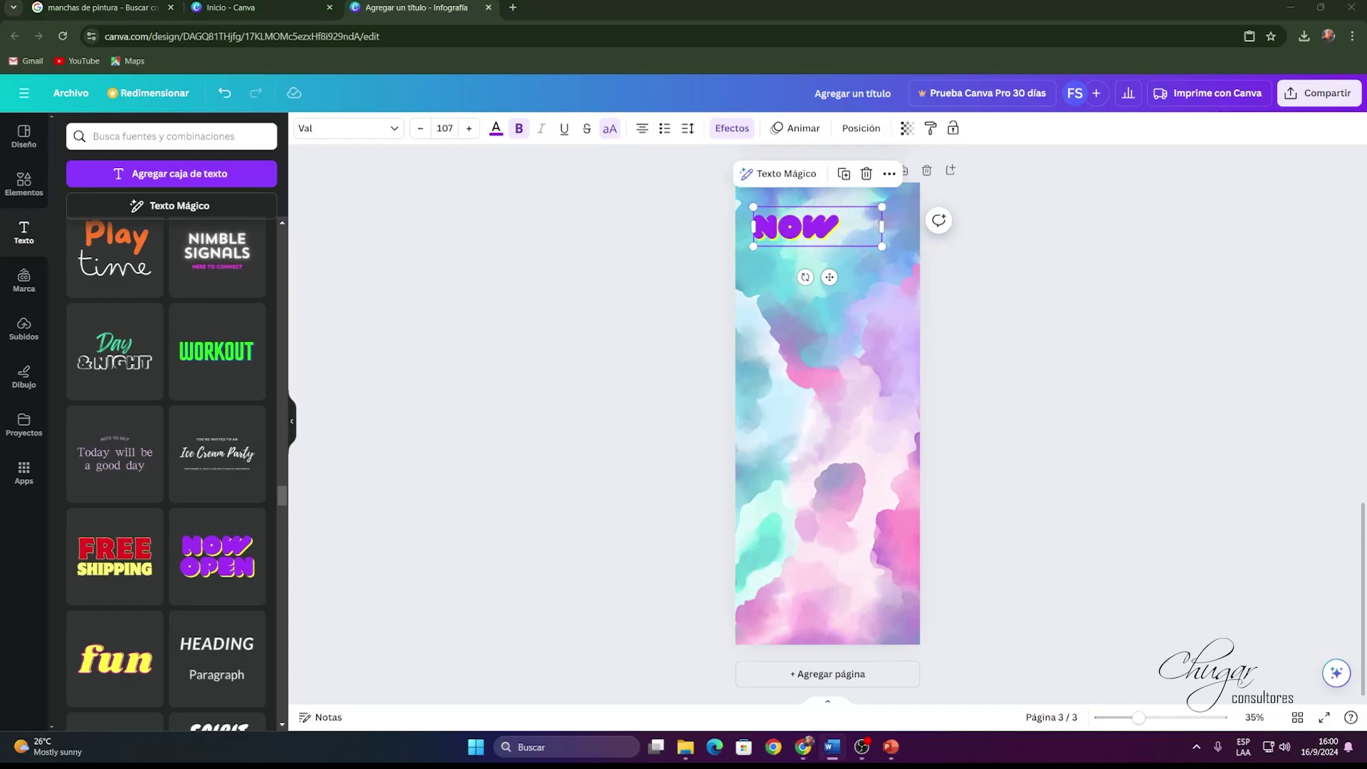
right_click(847, 235)
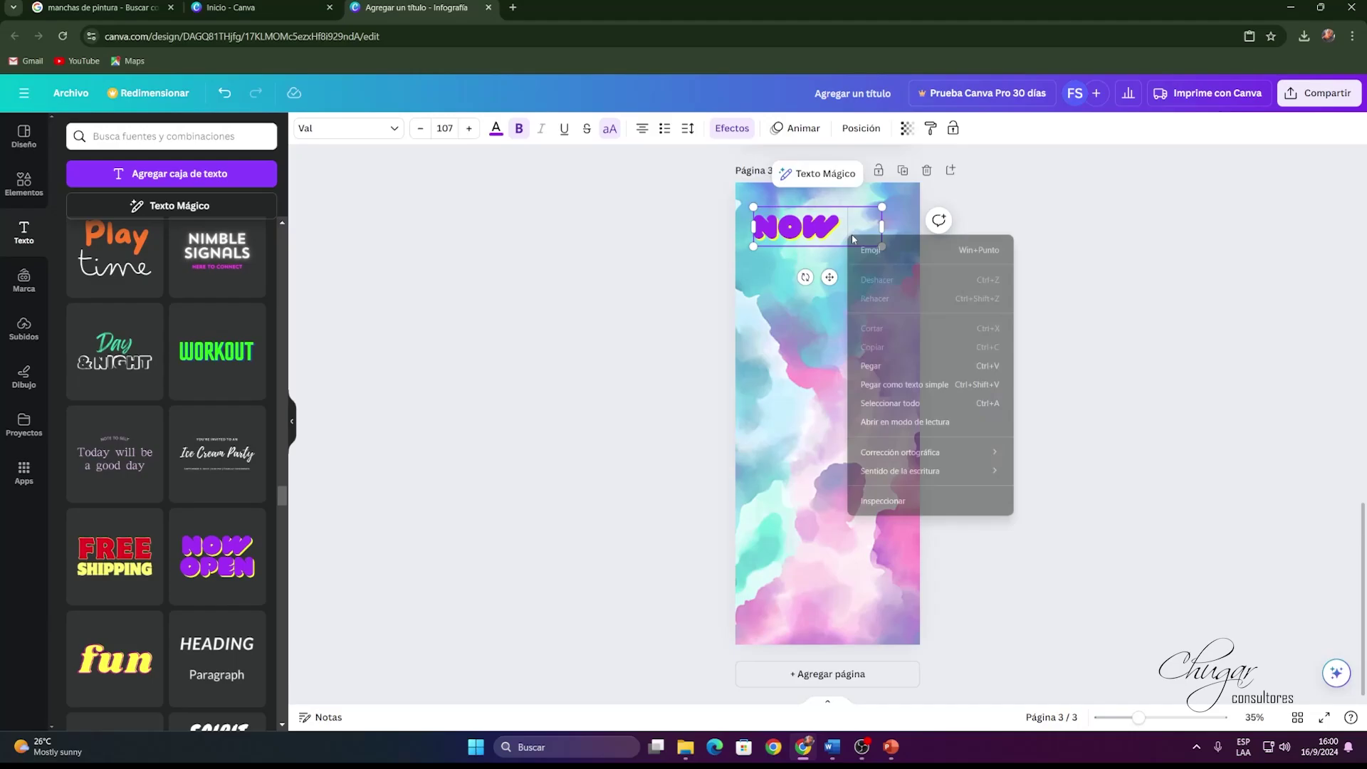
click(886, 365)
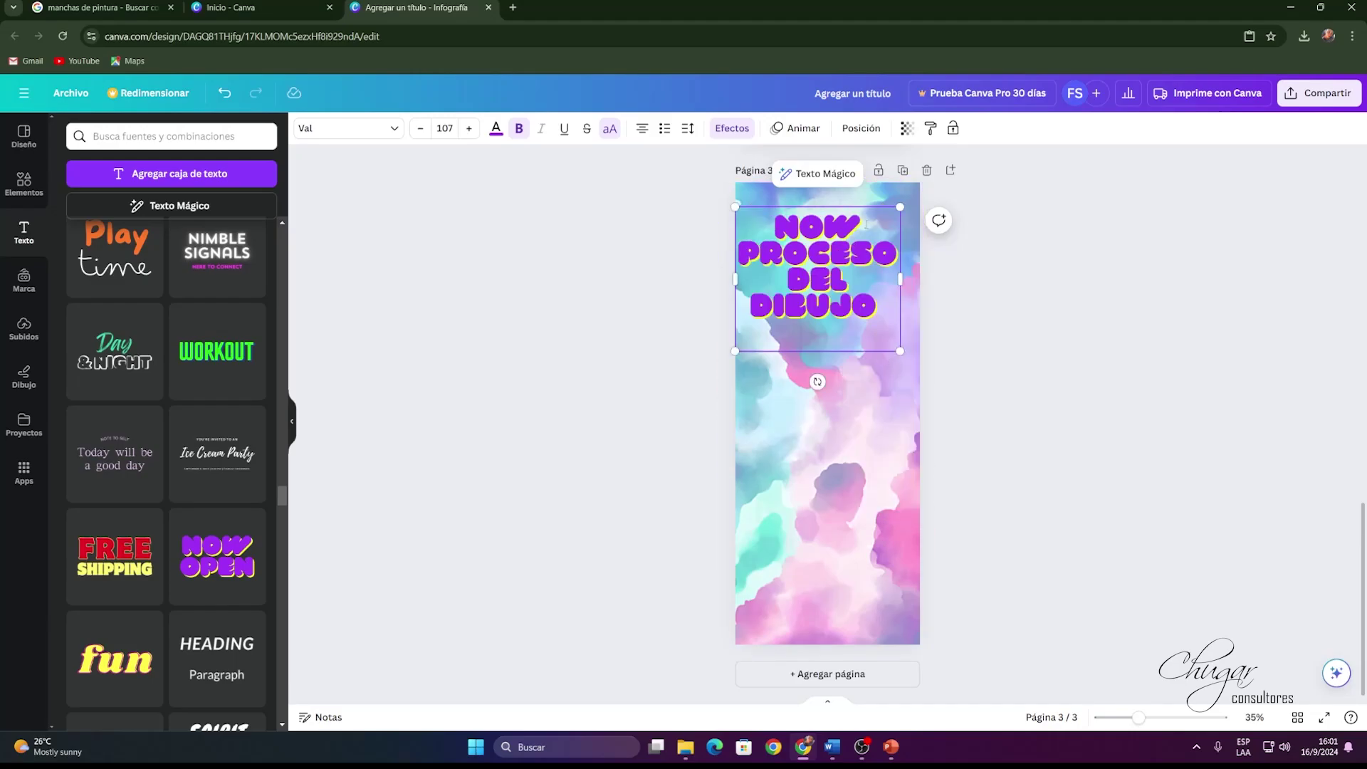
key(BackSpace)
key(BackSpace)
key(BackSpace)
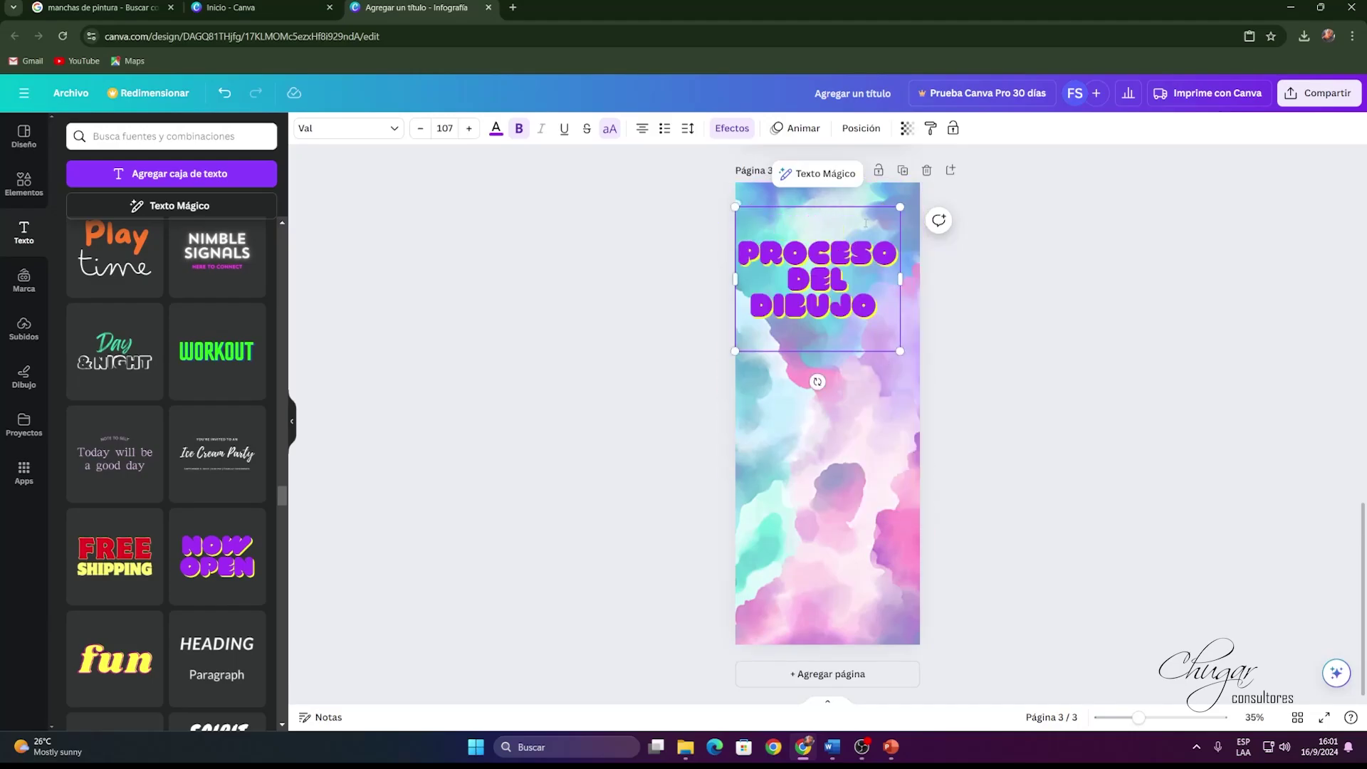
Reduce the "PROCESO DEL DIBUJO" title to size 75 and arrange it on two lines at the page's upper edge.
drag(900, 351, 854, 302)
drag(855, 255, 850, 222)
click(874, 351)
click(880, 304)
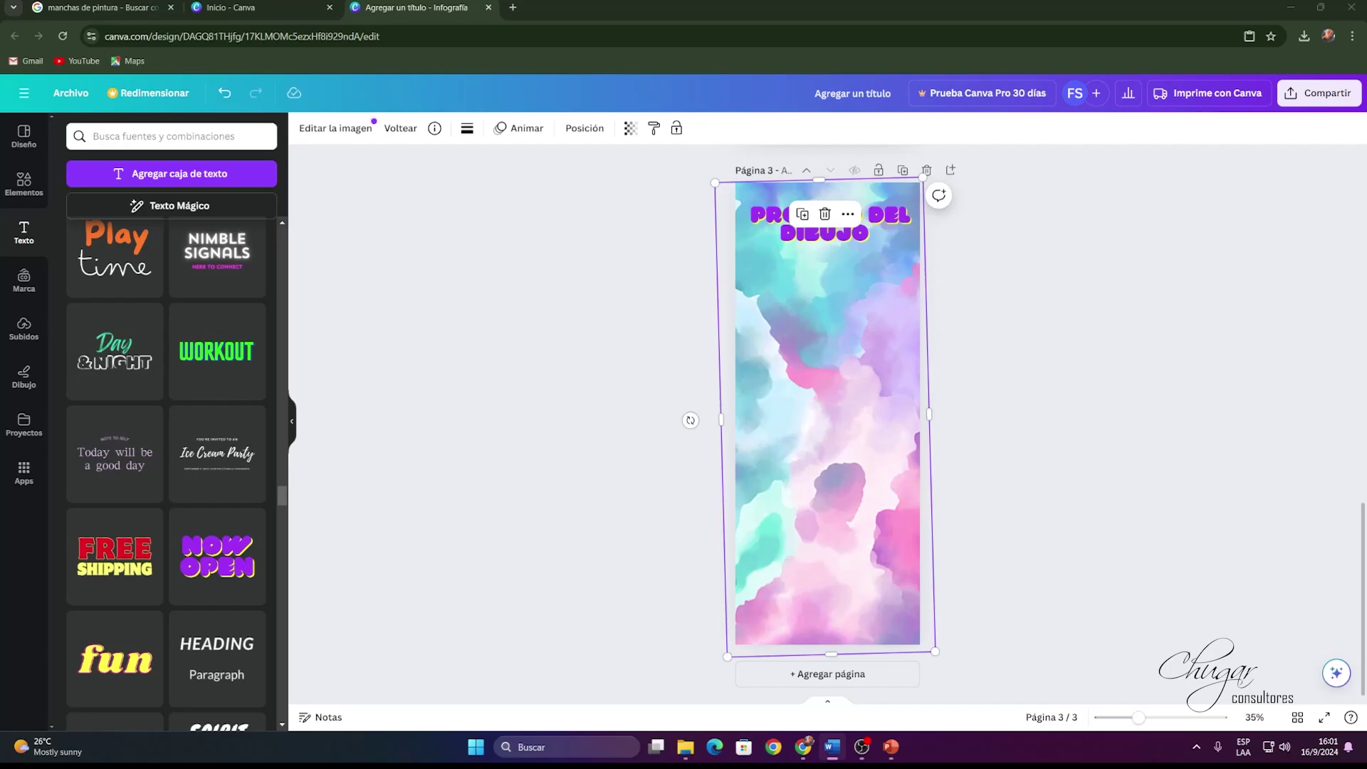
Paste "A PARTIR DE LAS FORMAS GEOMÉTRICAS" from Word after "PROCESO DEL DIBUJO" in the title text box.
click(883, 228)
click(883, 228)
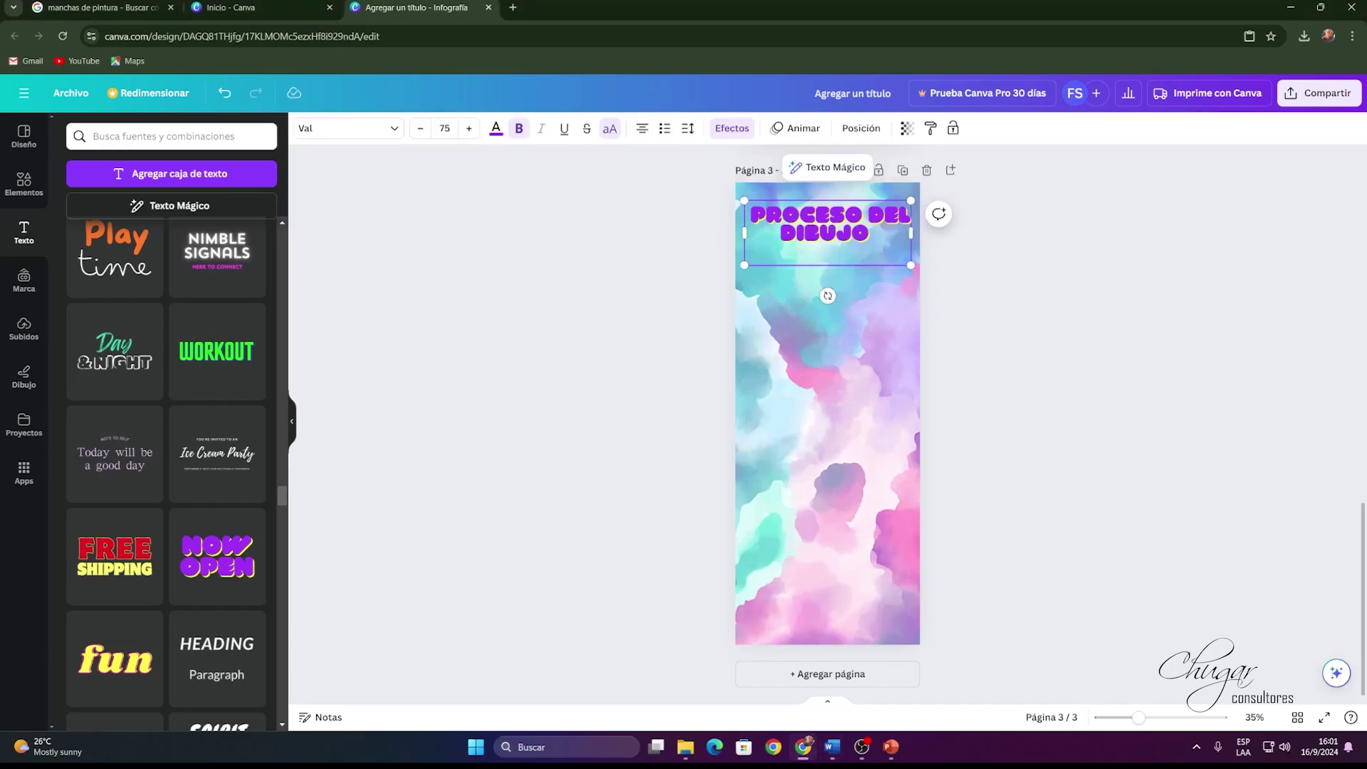
right_click(853, 250)
click(908, 379)
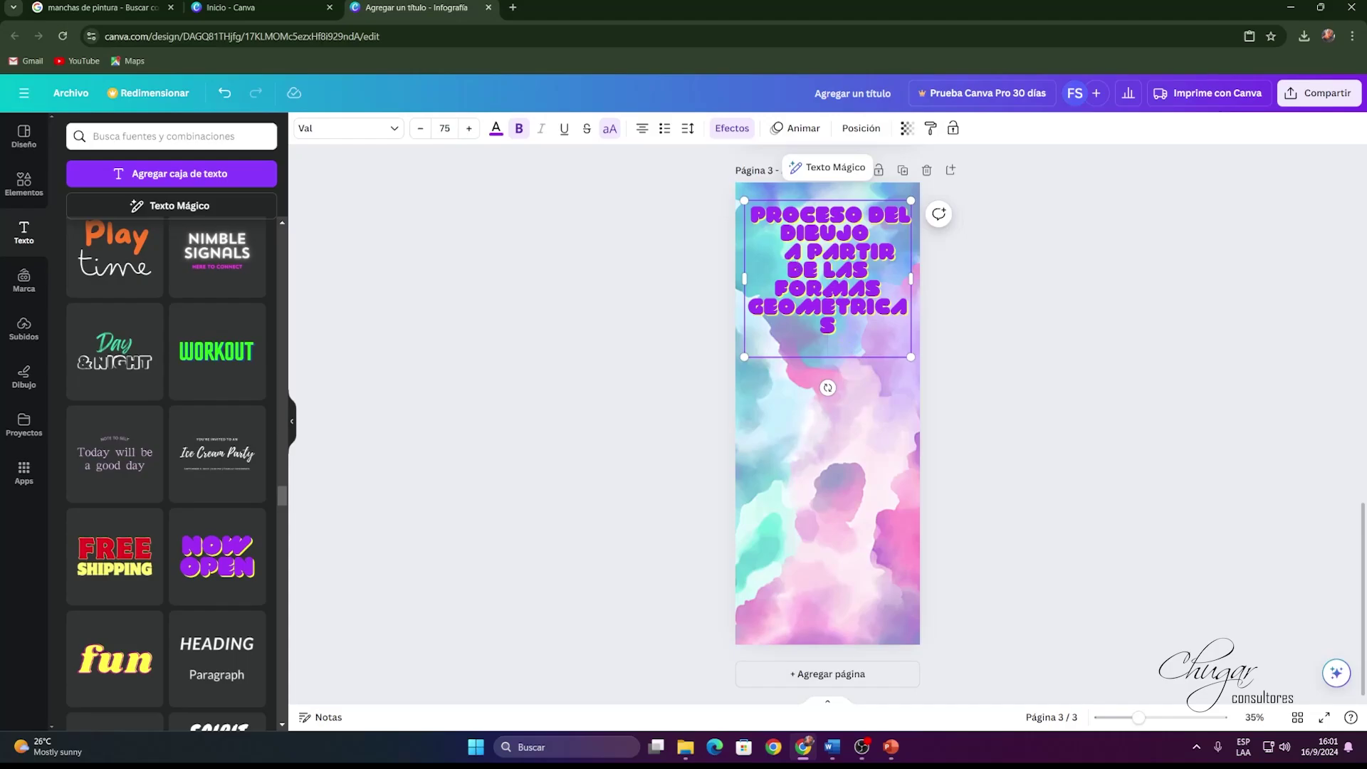
Change the font of the whole title to League Spartan.
key(ctrl+a)
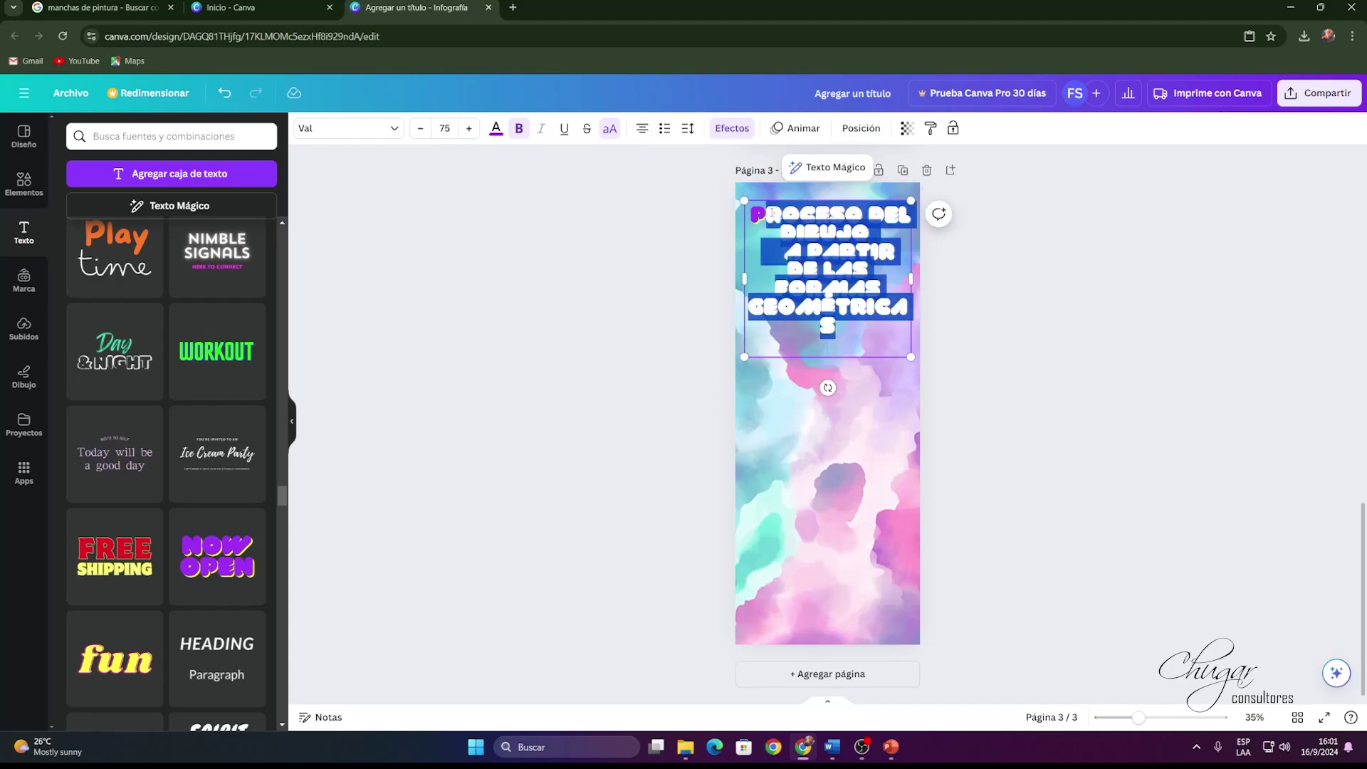
click(372, 132)
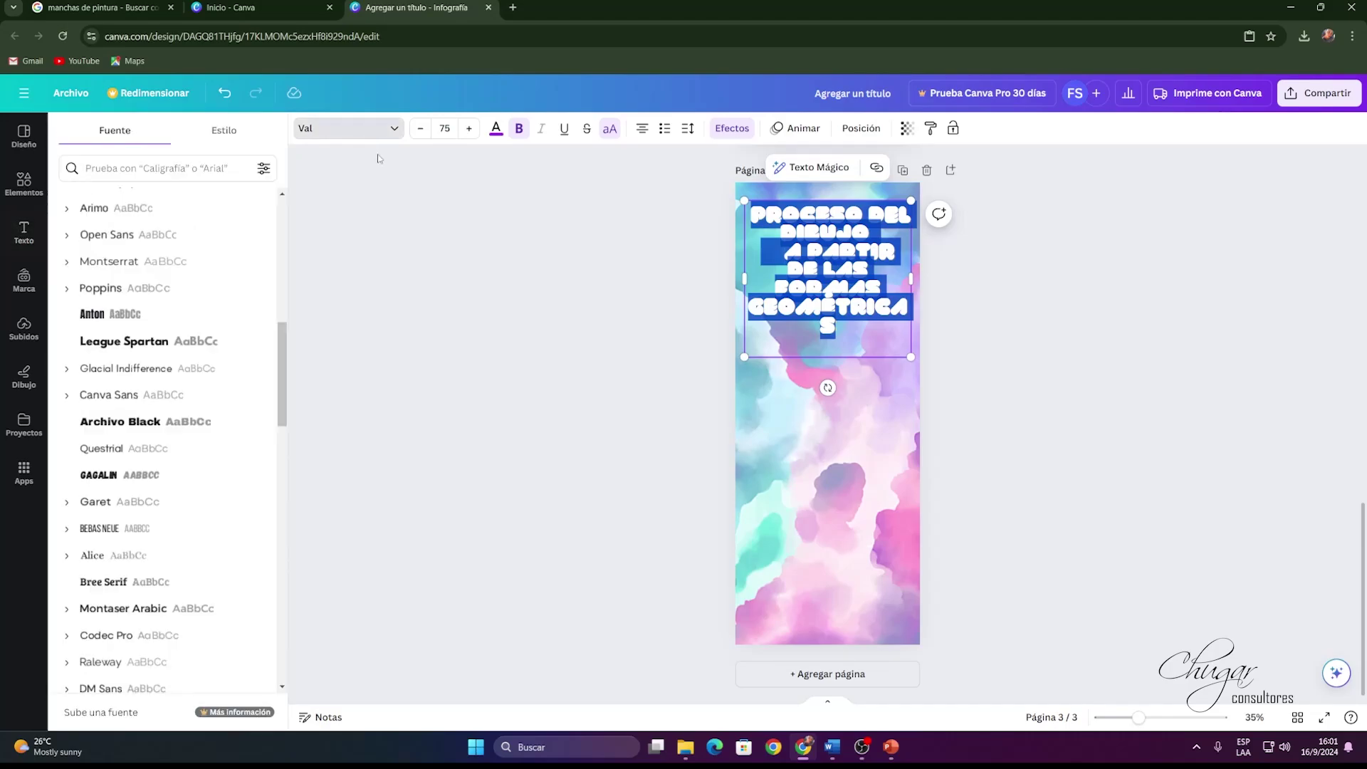
click(118, 350)
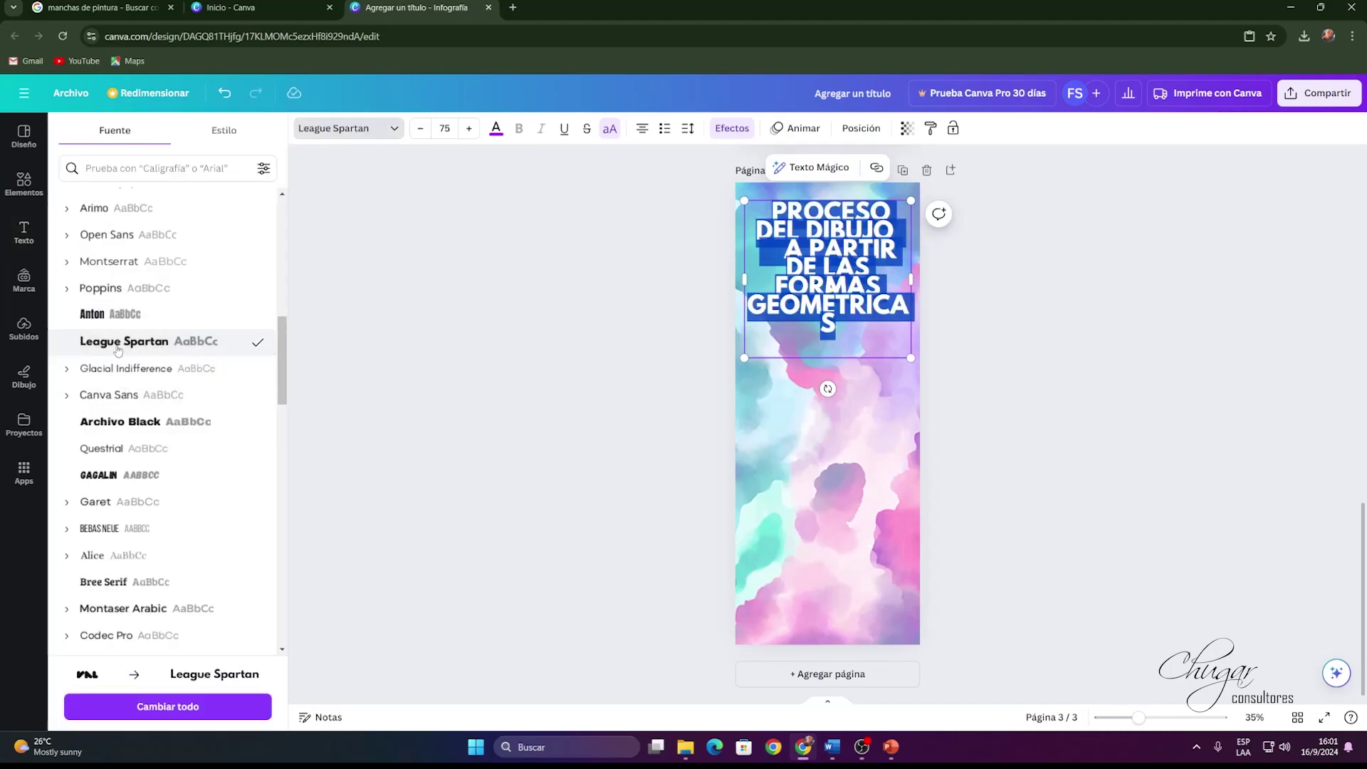
click(823, 475)
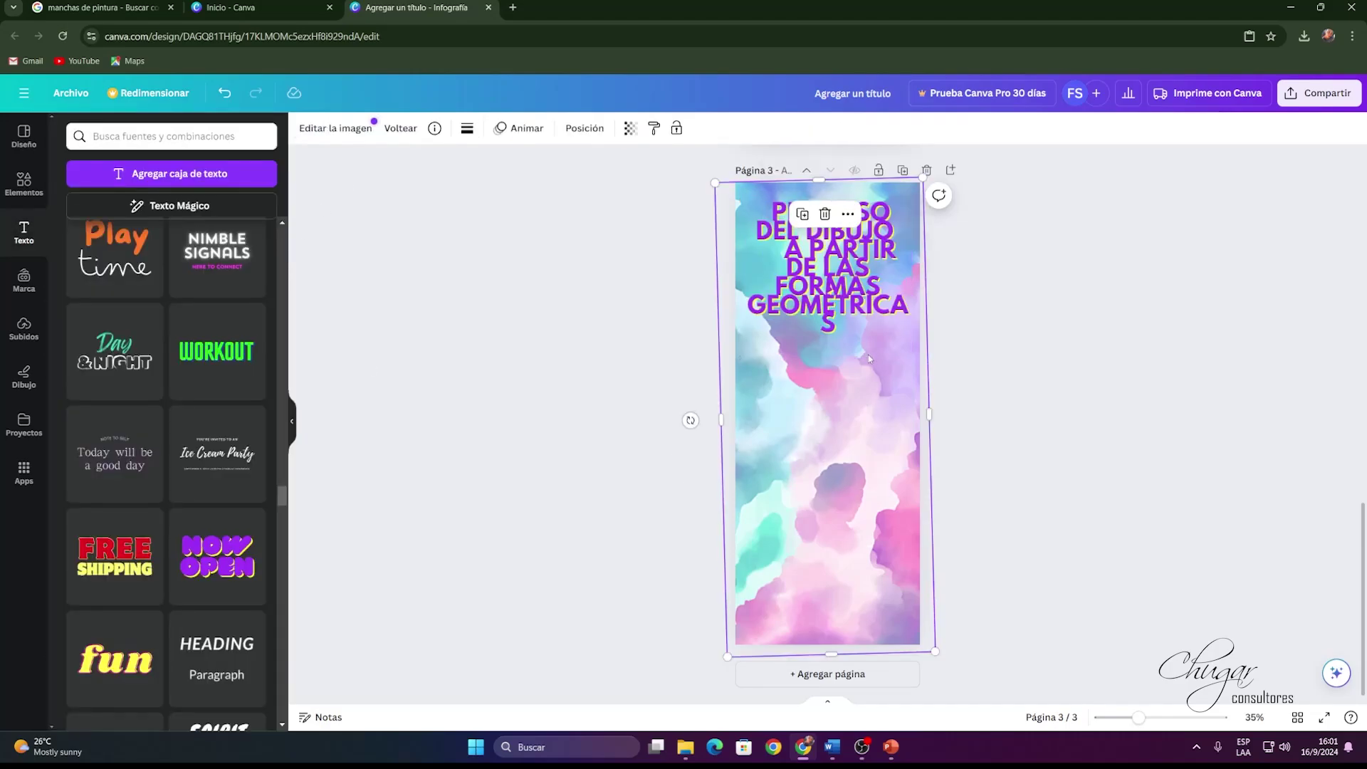
Change the font of the title text to Horizon and reselect its text box.
click(858, 336)
drag(841, 326, 759, 206)
click(378, 131)
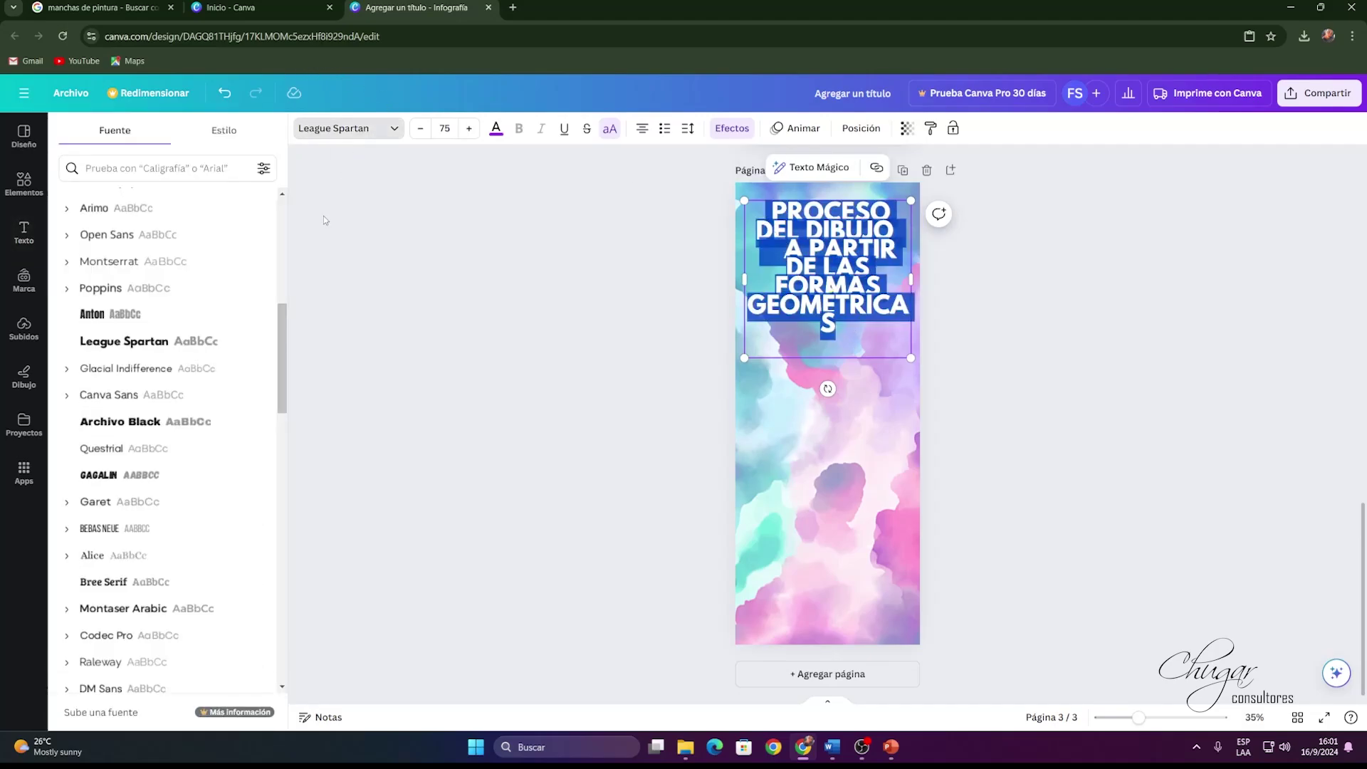
scroll(171, 455, down, 2)
scroll(168, 456, down, 3)
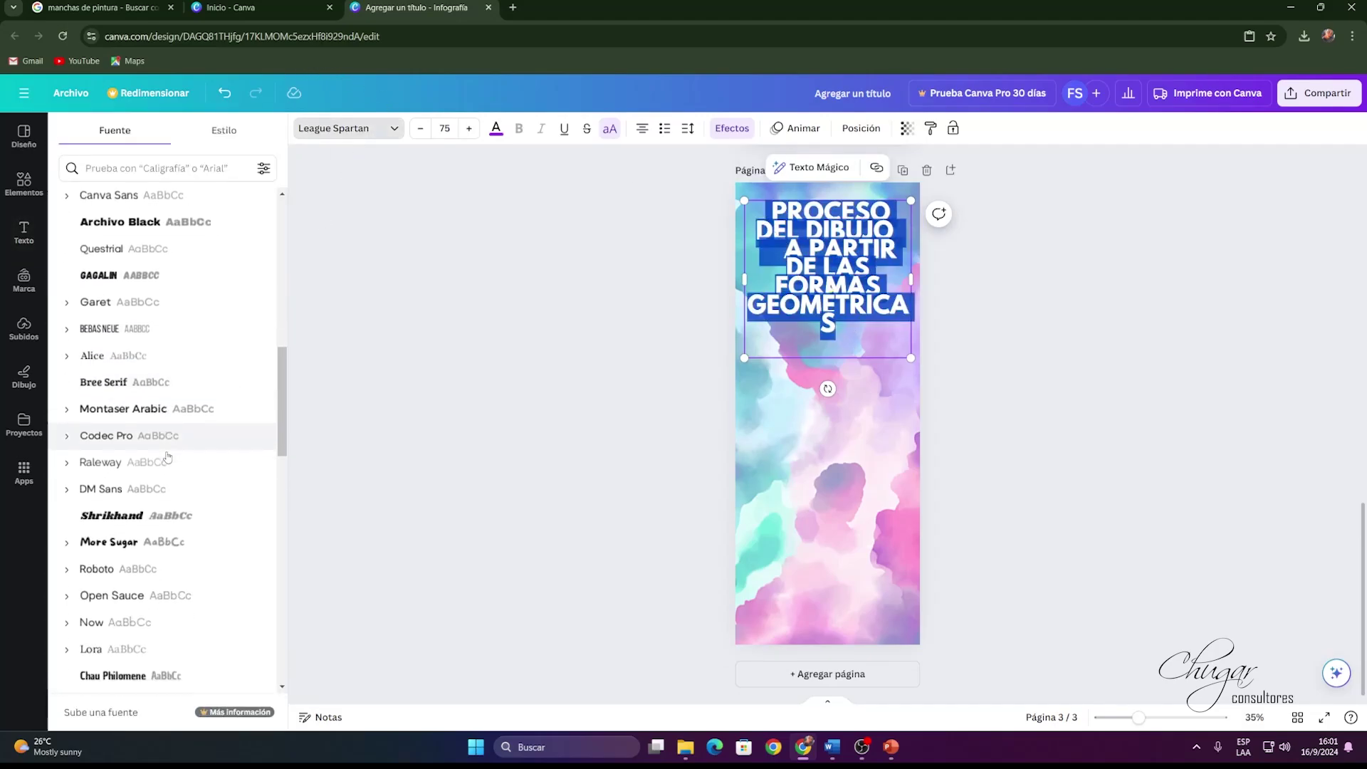
scroll(158, 472, down, 5)
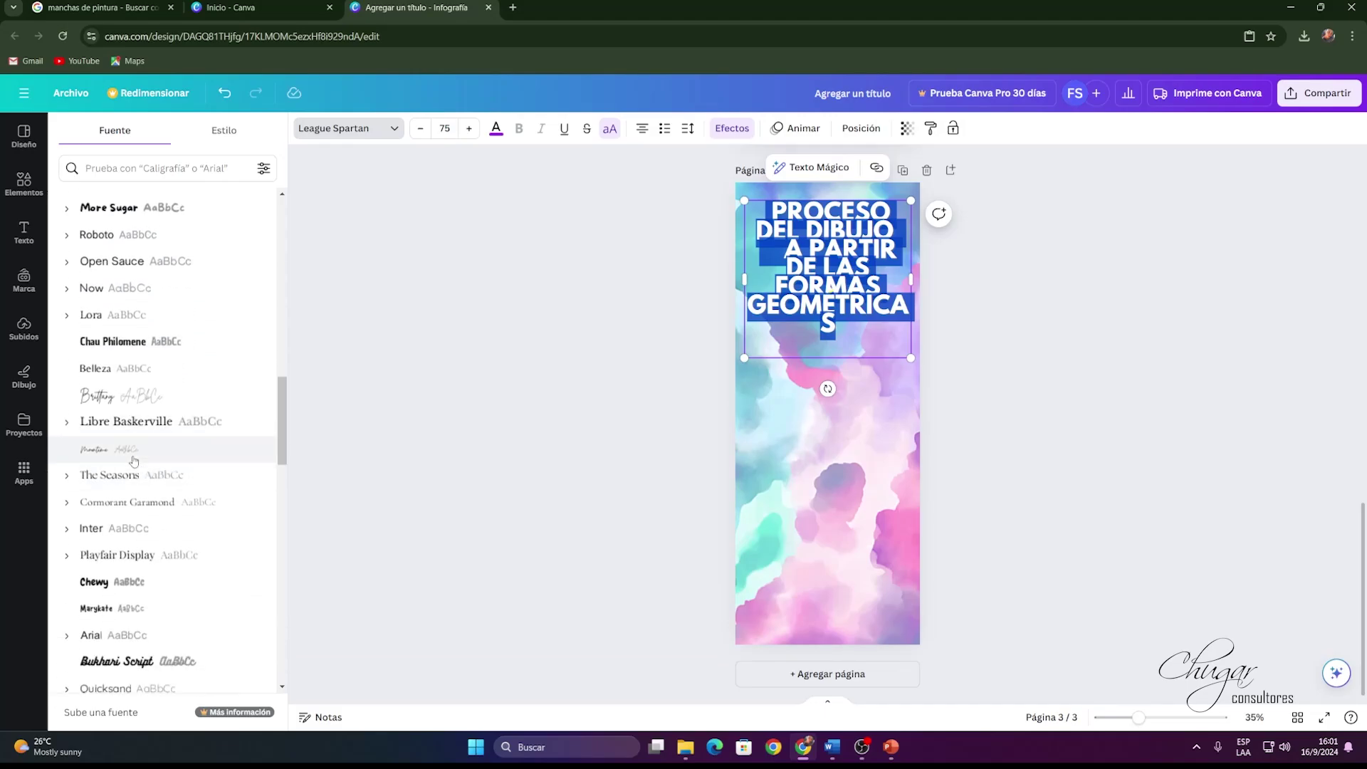
scroll(155, 546, down, 2)
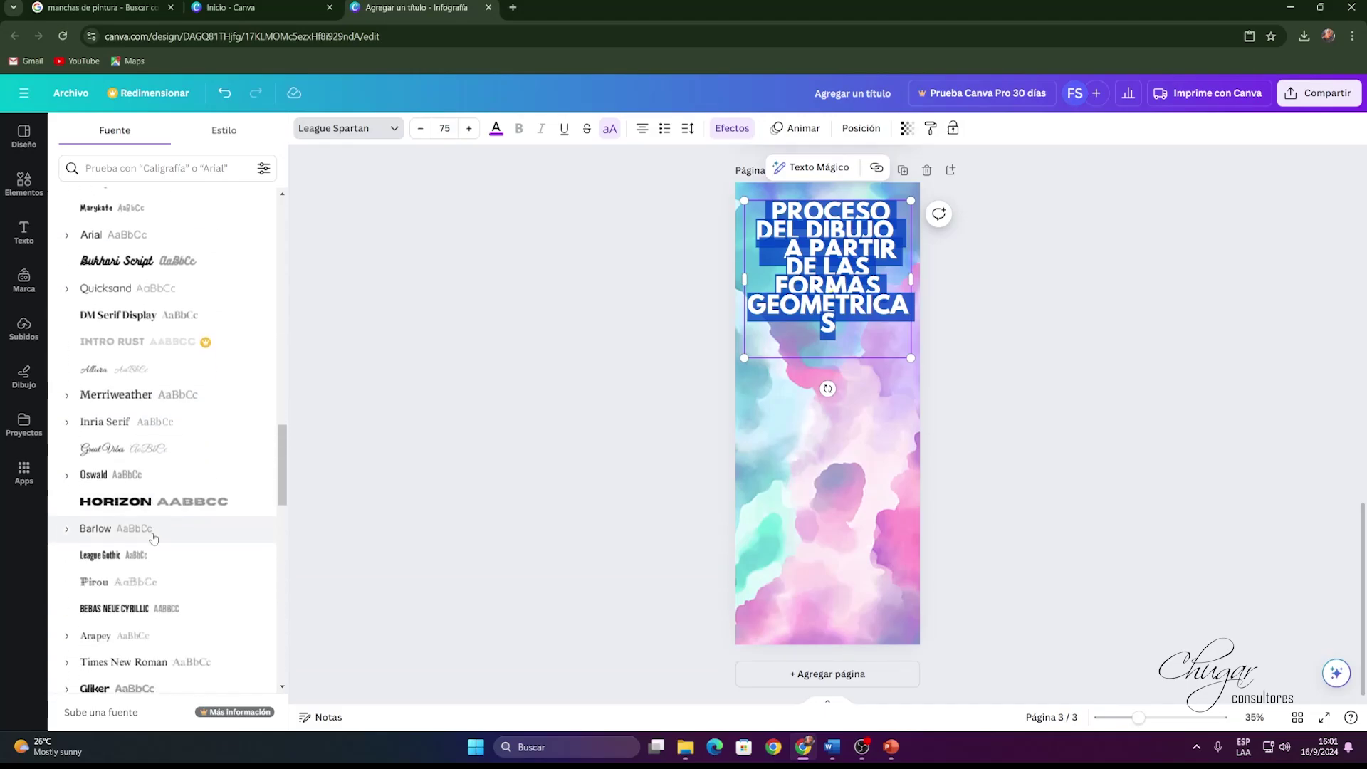
click(153, 502)
click(874, 485)
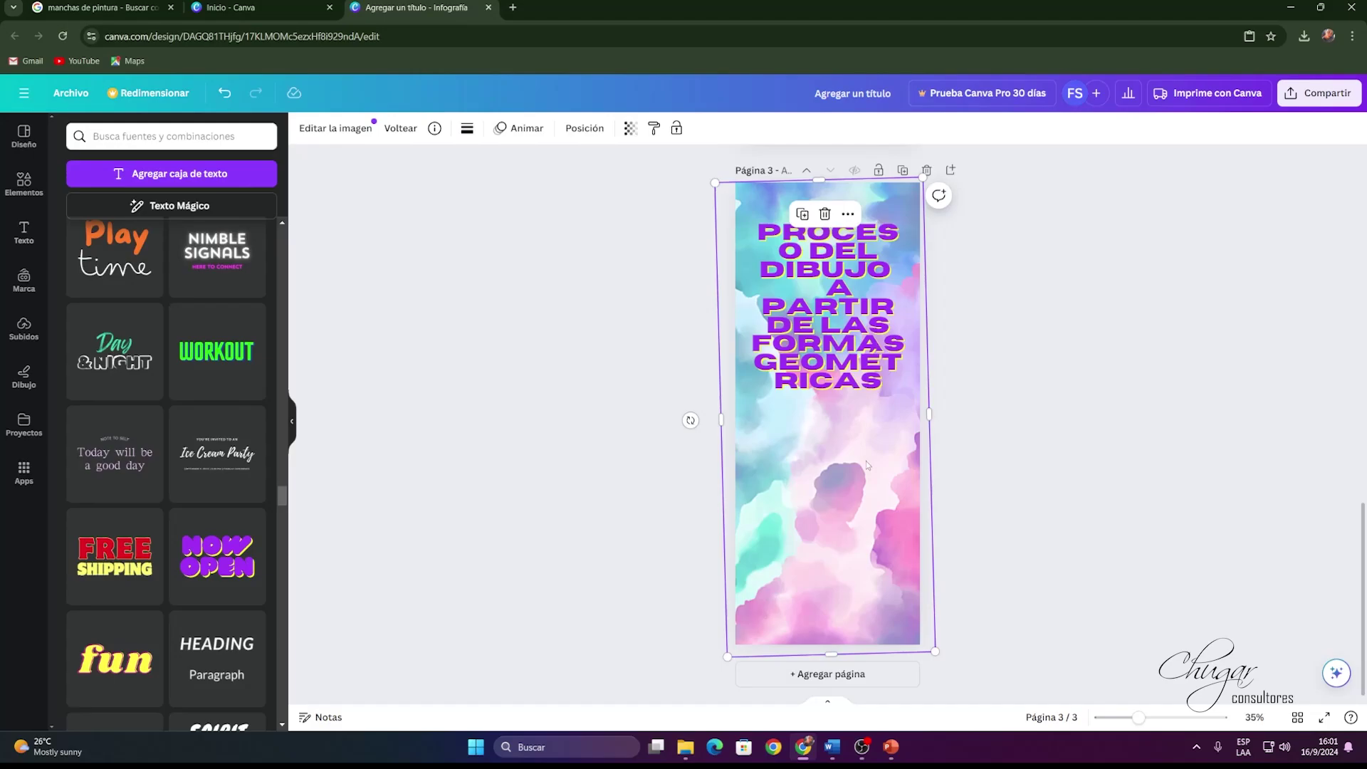
click(873, 373)
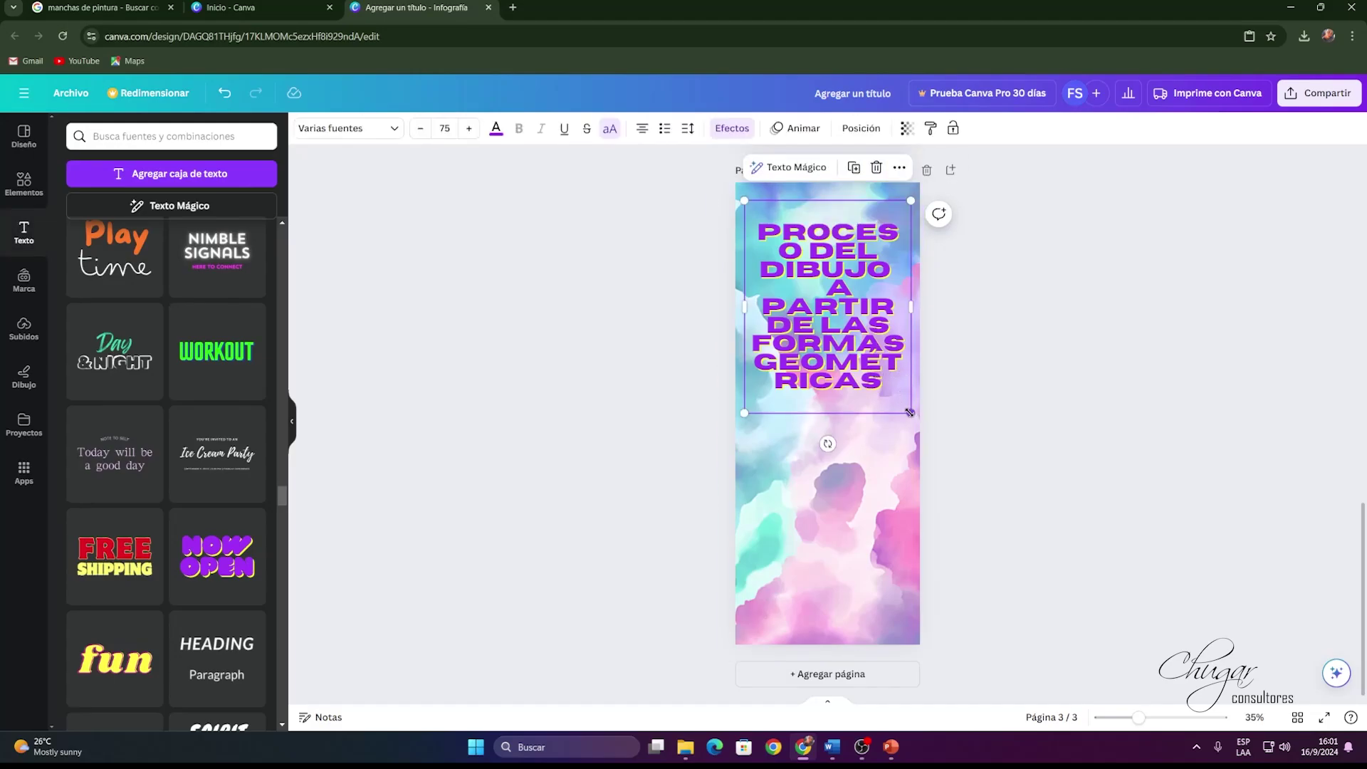
Shrink the title to size 44,9 across five lines and centre it near the page's upper edge.
drag(909, 412, 844, 324)
mouse_move(848, 262)
mouse_down()
mouse_move(903, 270)
mouse_move(848, 247)
mouse_move(862, 245)
mouse_up()
click(872, 350)
click(865, 267)
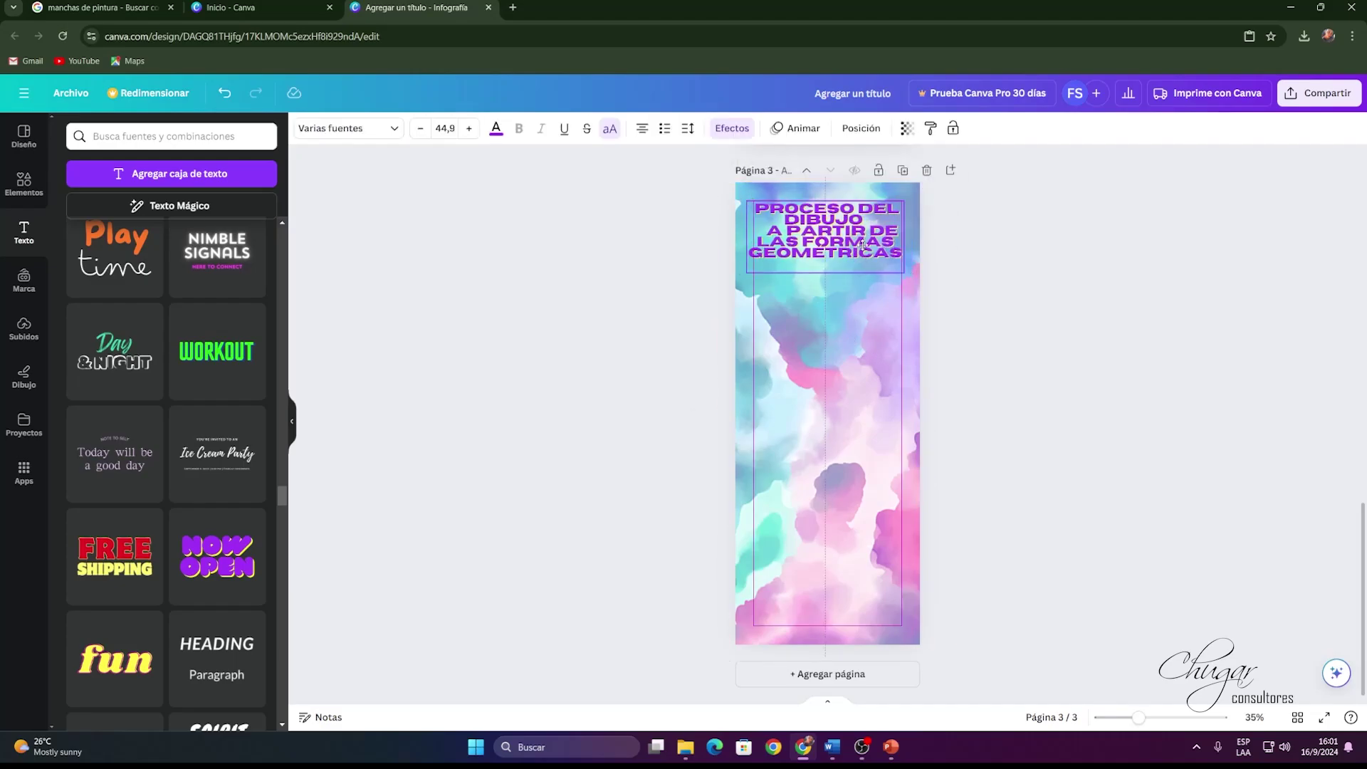
Paste "Técnica: lápiz a grafito / Temática: el caballo" from Word onto the page and move it below the title.
click(874, 305)
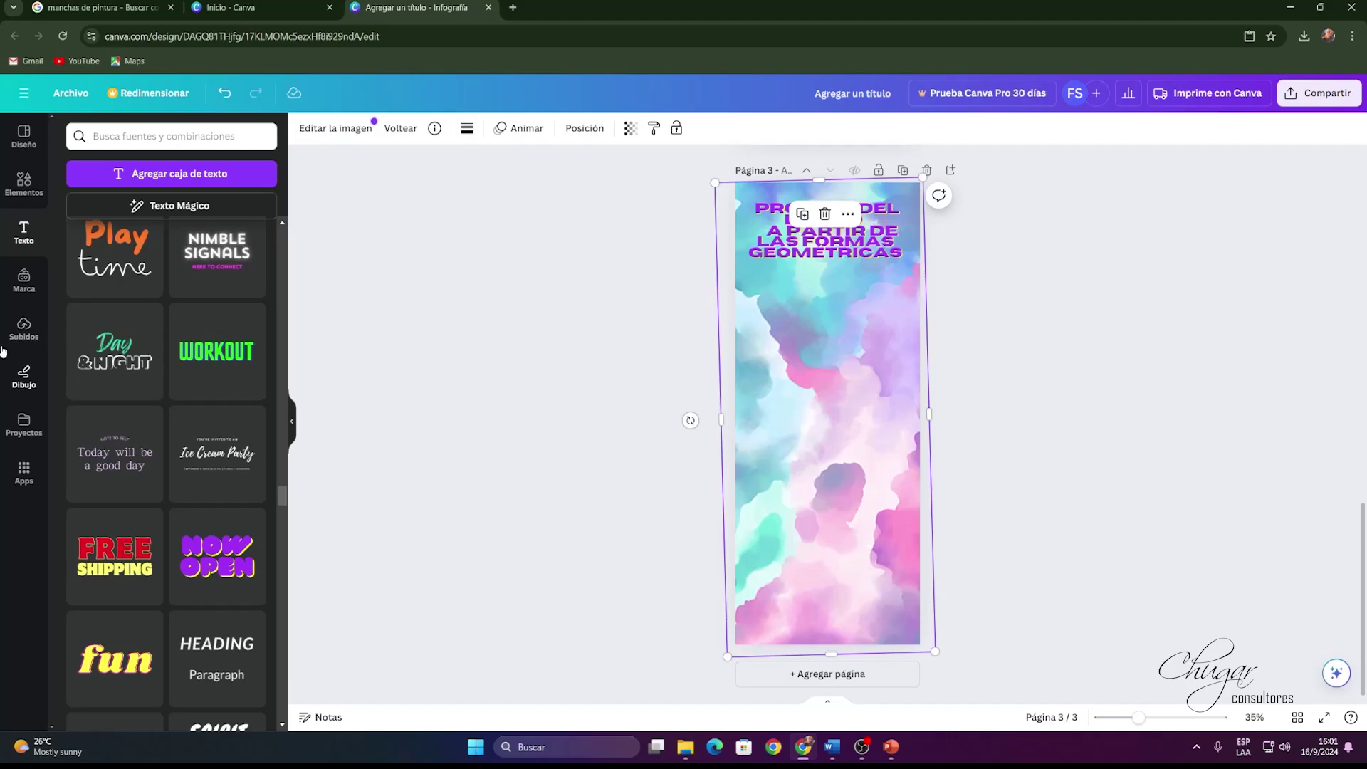
click(25, 334)
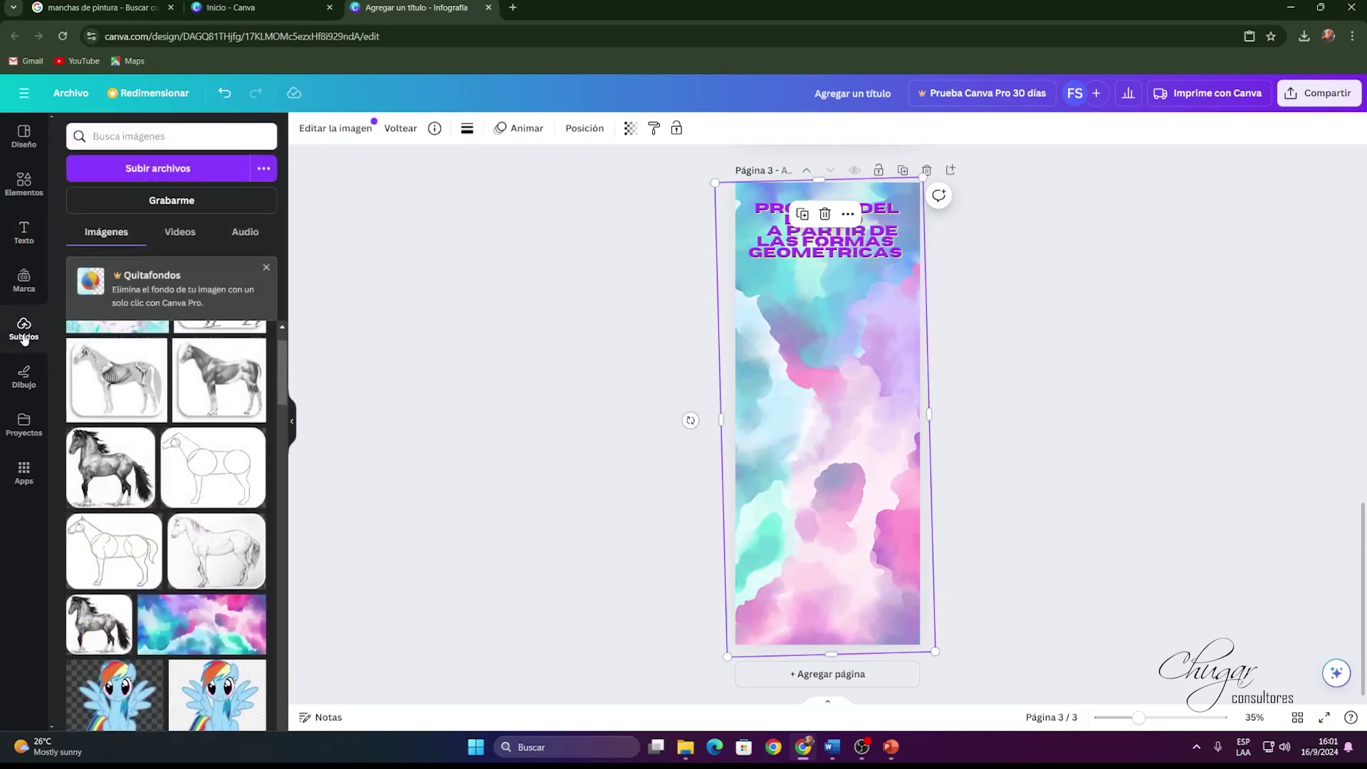
key(alt+Tab)
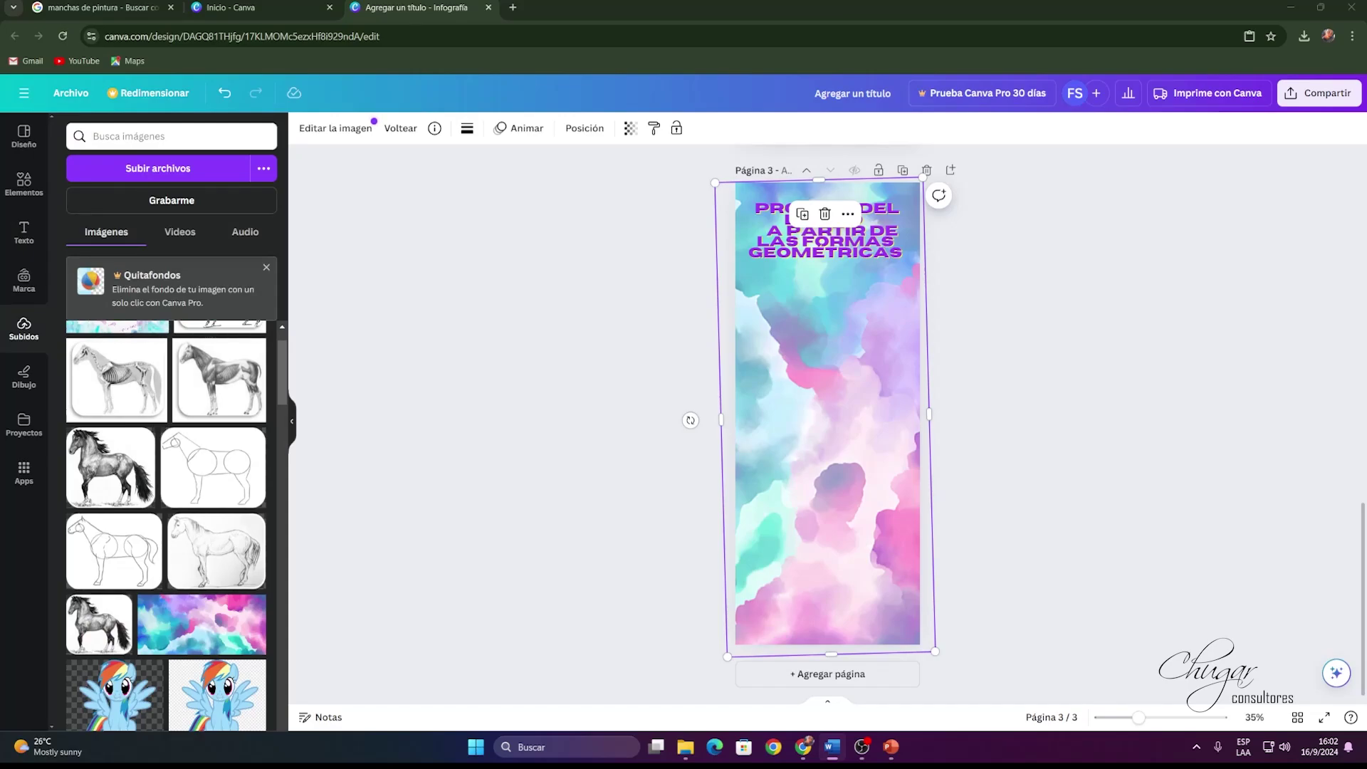
right_click(835, 316)
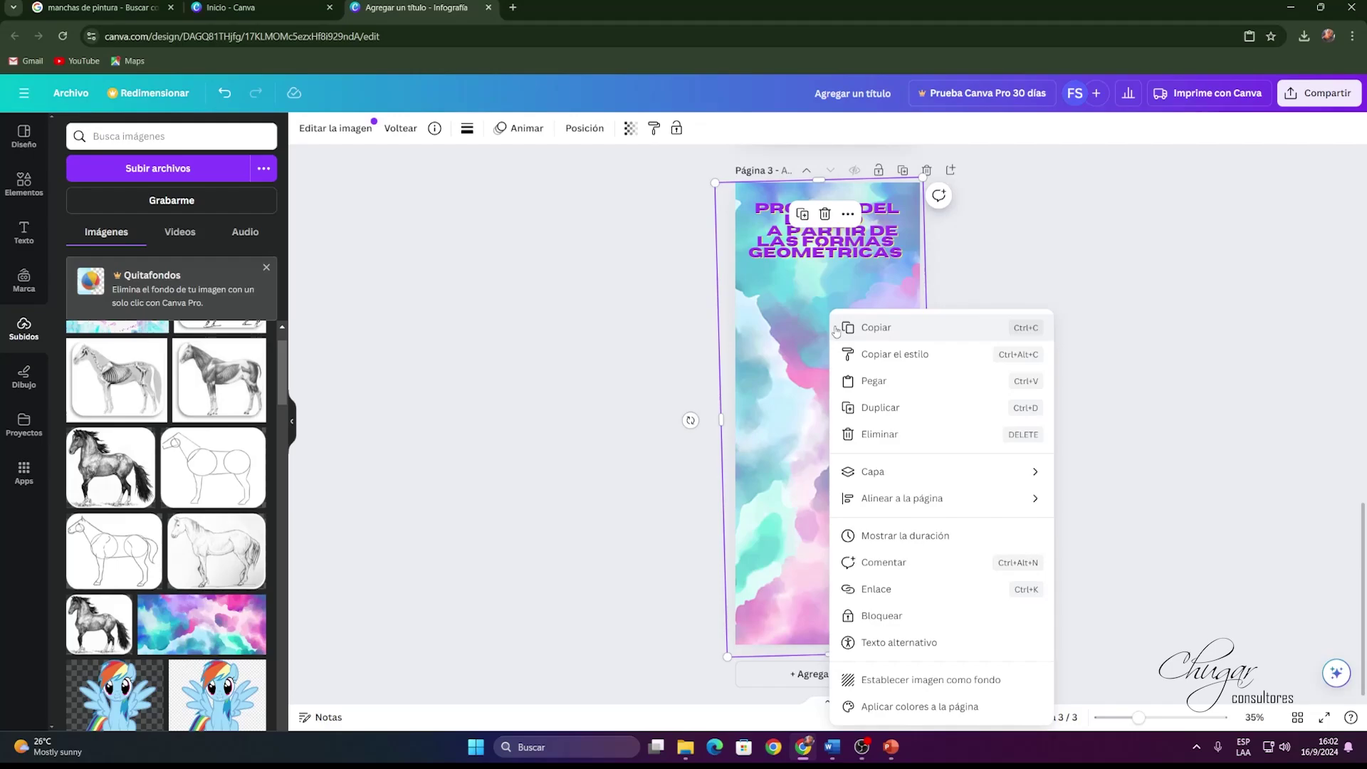
click(860, 379)
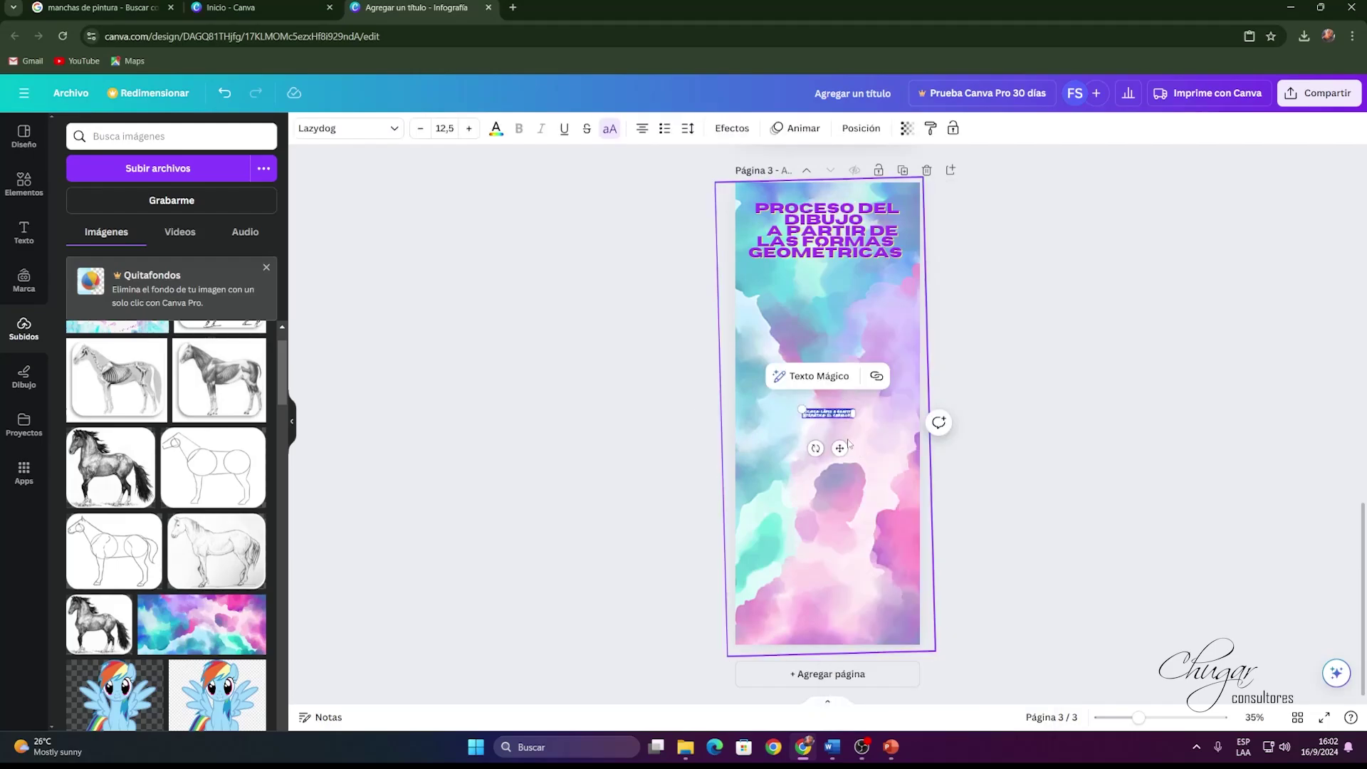
drag(855, 413, 840, 288)
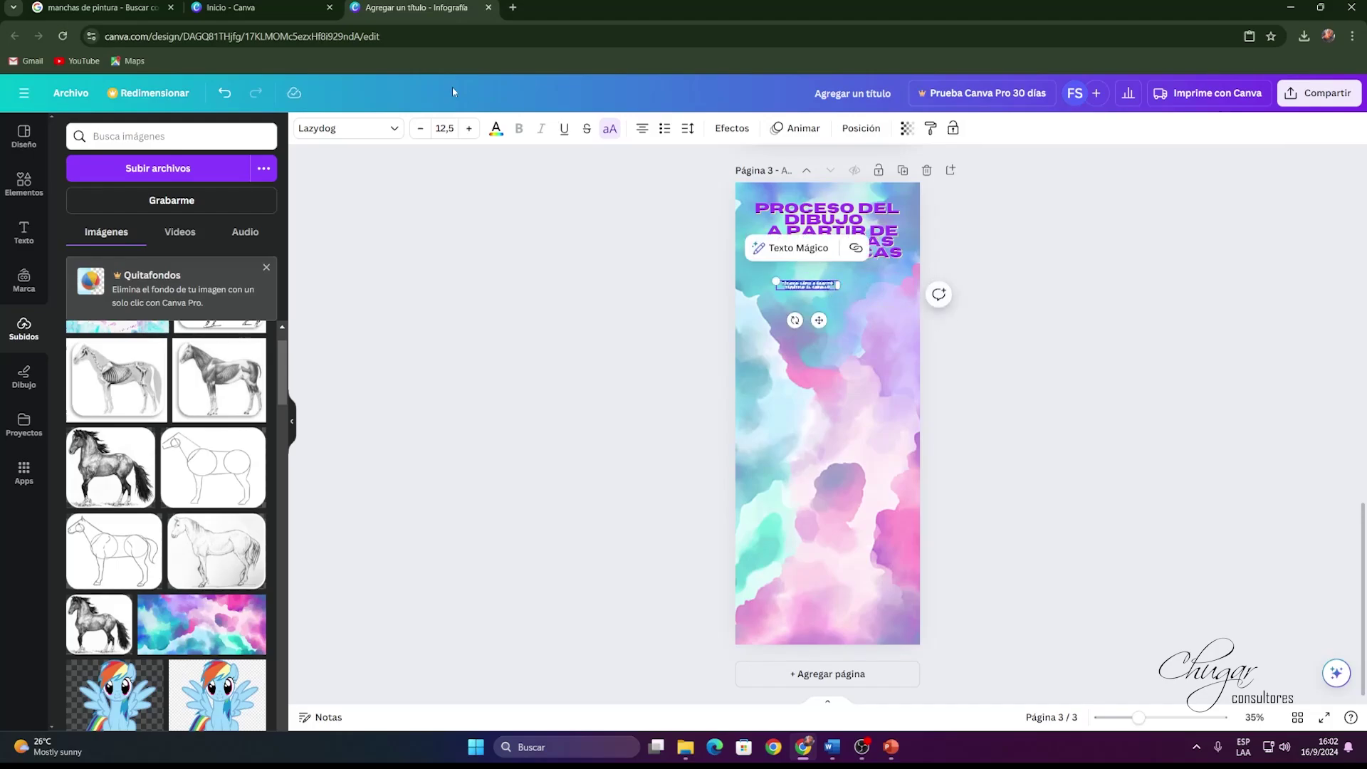
Enlarge the technique and theme text to size 42,1 and centre it directly beneath the title.
click(469, 128)
click(468, 128)
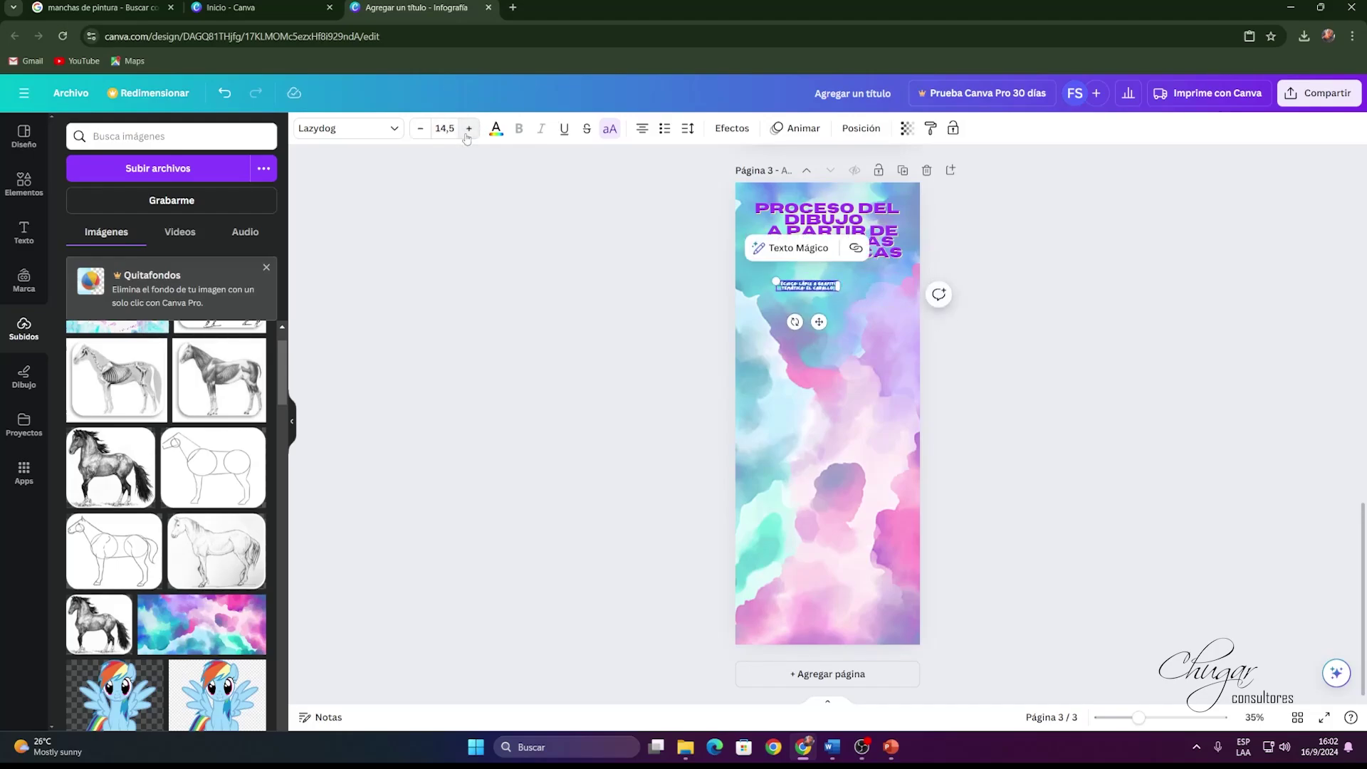
double_click(468, 128)
click(468, 128)
double_click(469, 128)
click(469, 128)
double_click(469, 128)
click(468, 128)
double_click(468, 128)
click(468, 128)
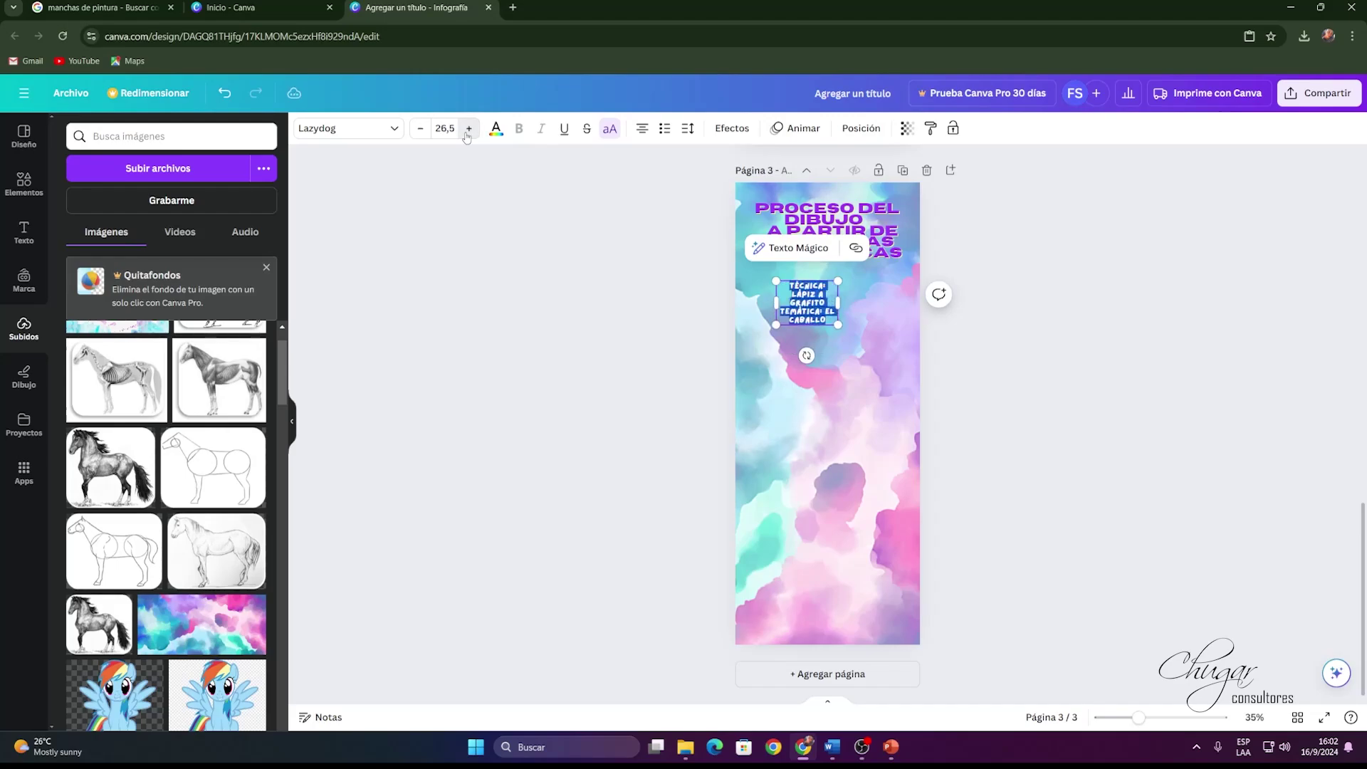
click(467, 132)
click(467, 131)
click(467, 131)
click(467, 132)
drag(838, 331, 871, 374)
click(833, 306)
drag(880, 323, 852, 296)
click(865, 447)
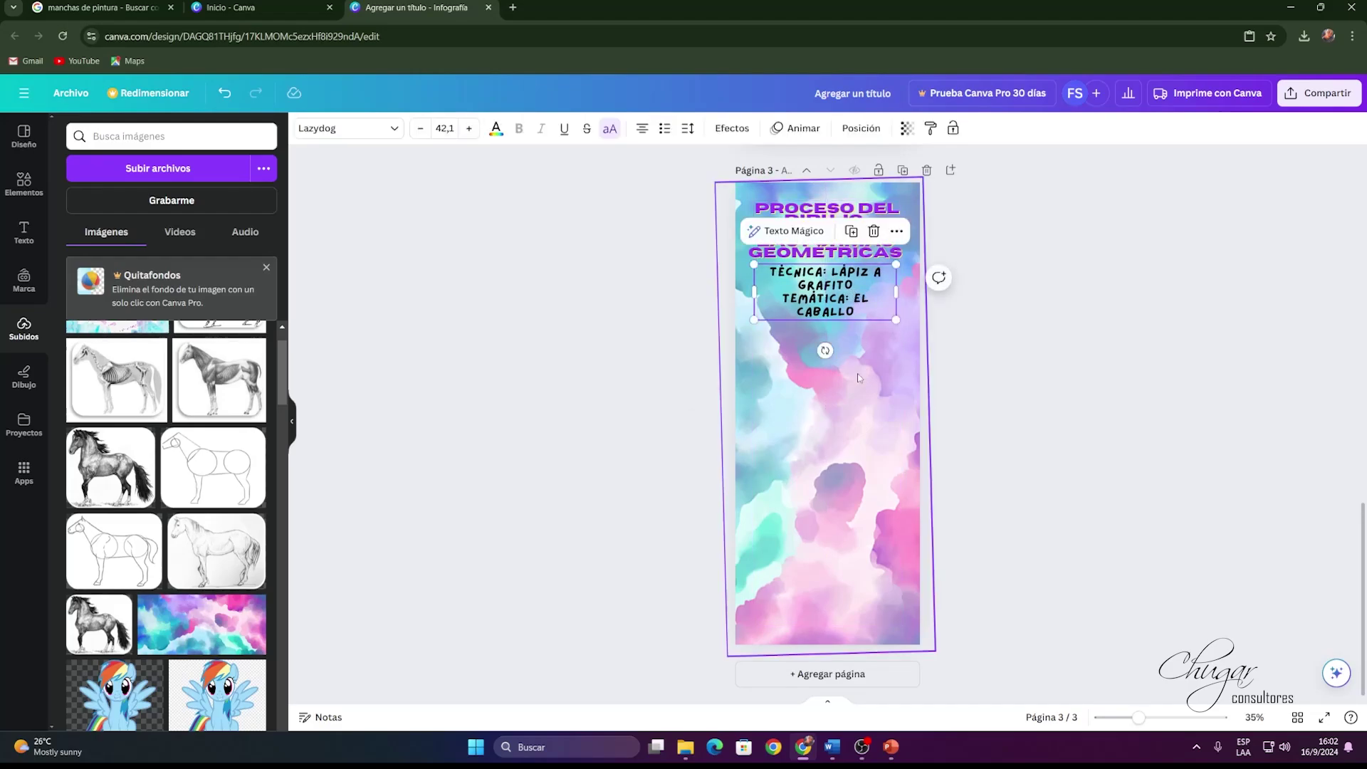
click(850, 380)
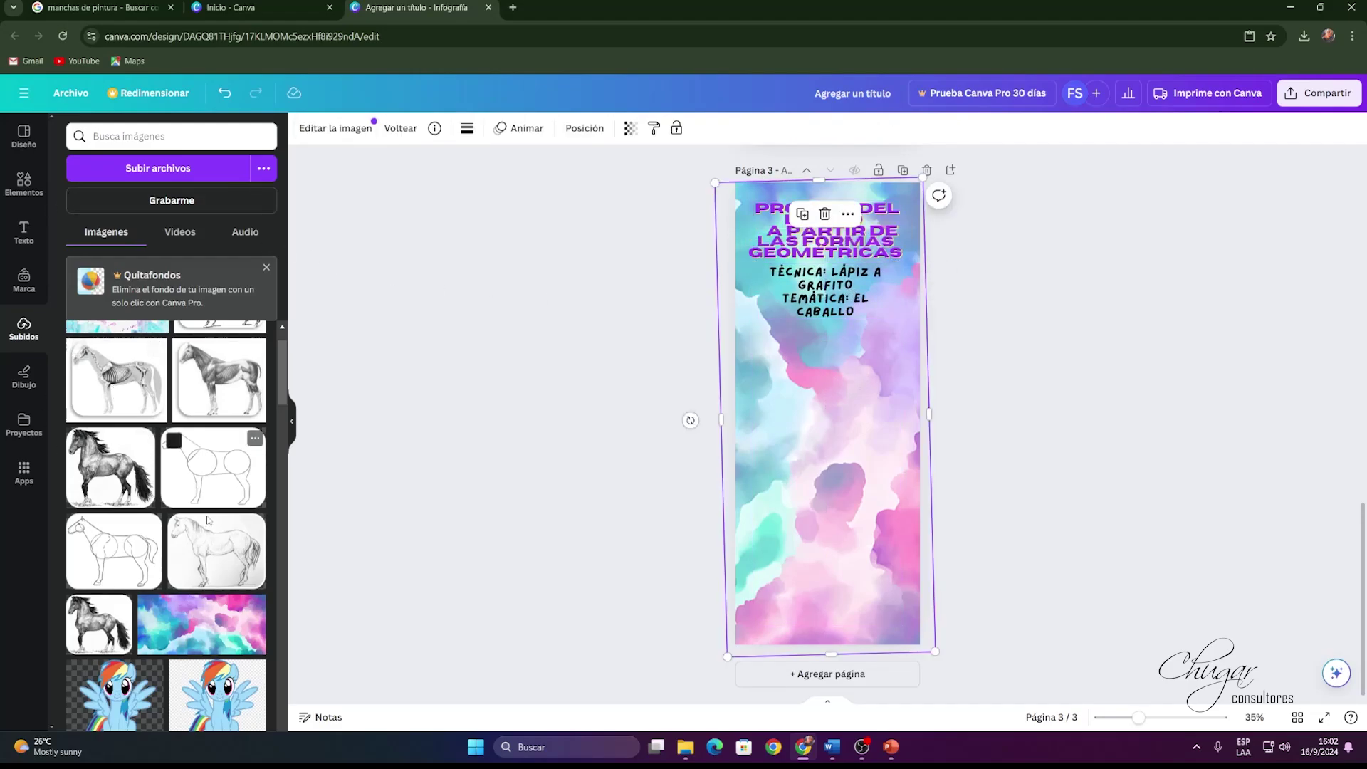
Add the uploaded horse sketch built from circles and place it near the page's right edge below the technique text.
scroll(192, 498, up, 1)
scroll(198, 507, down, 2)
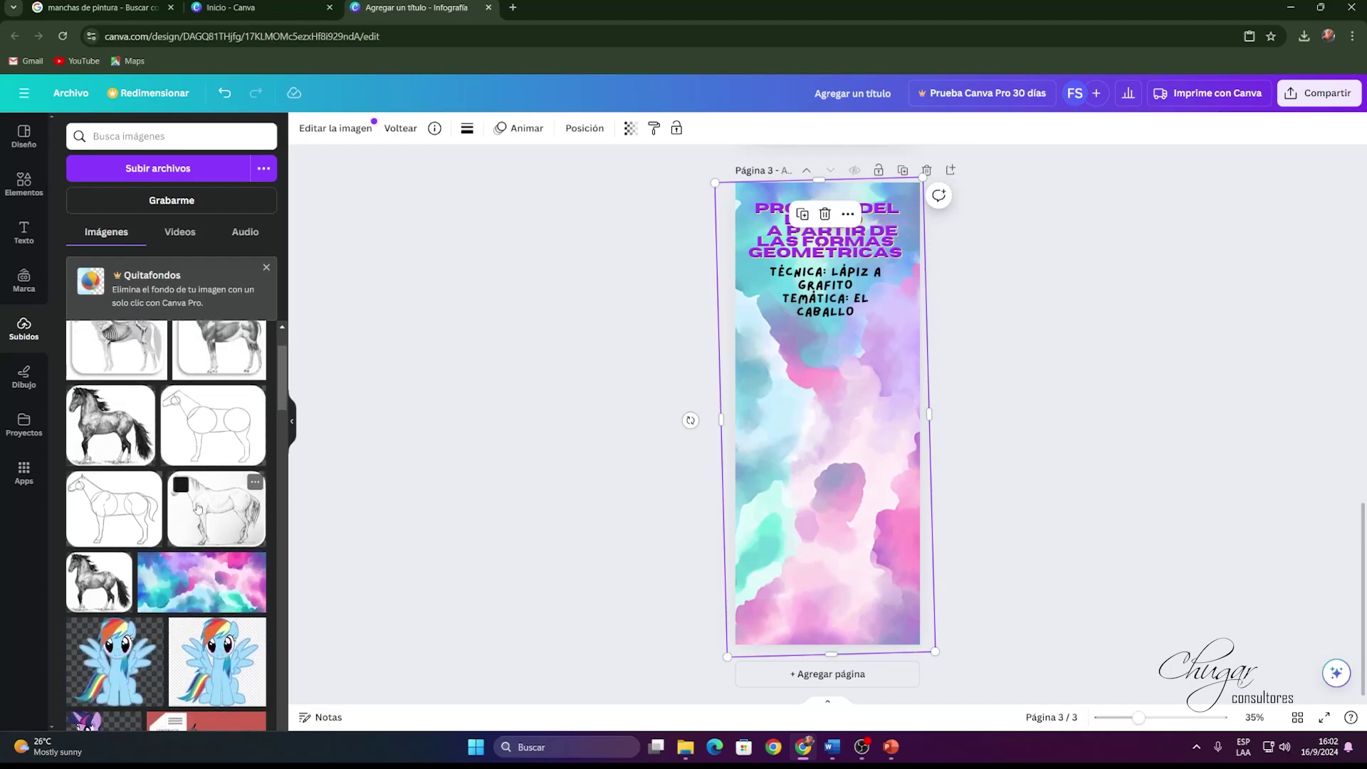
scroll(198, 506, up, 2)
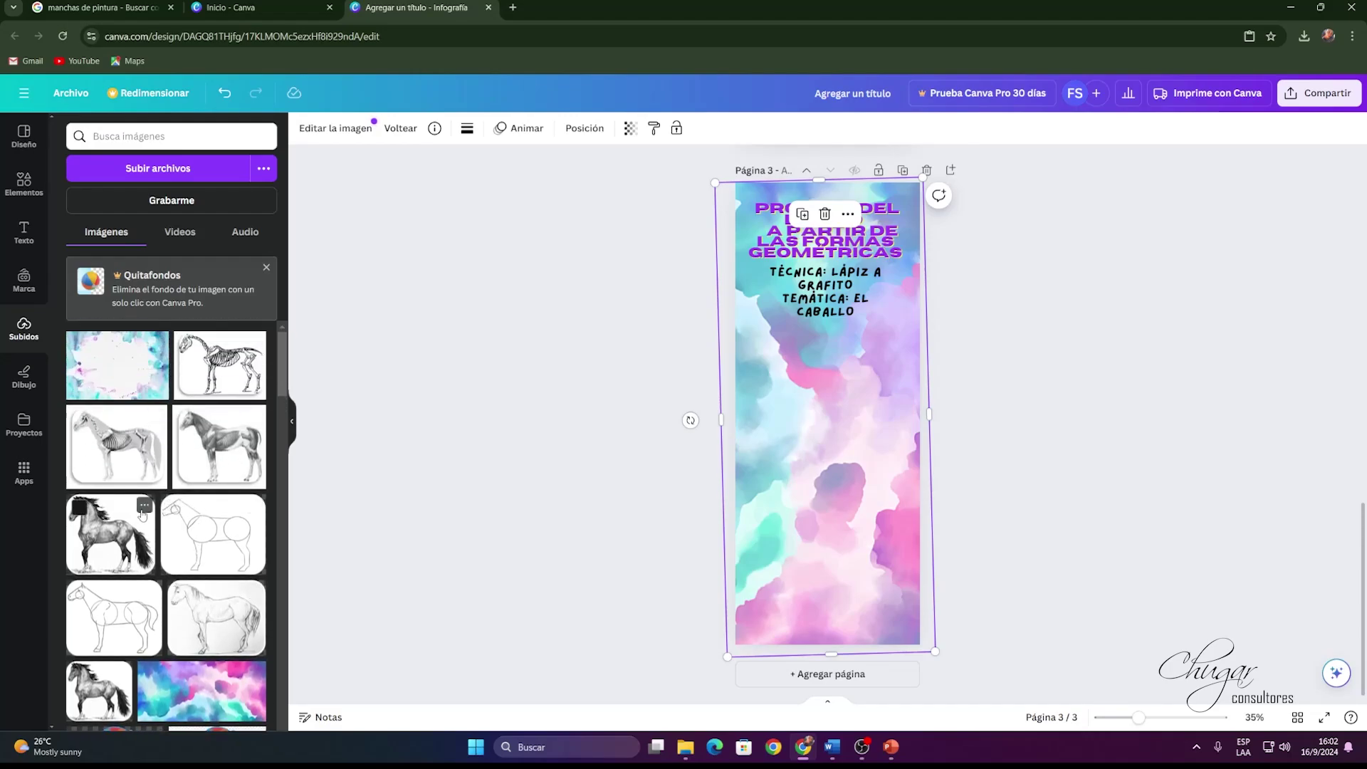
click(245, 530)
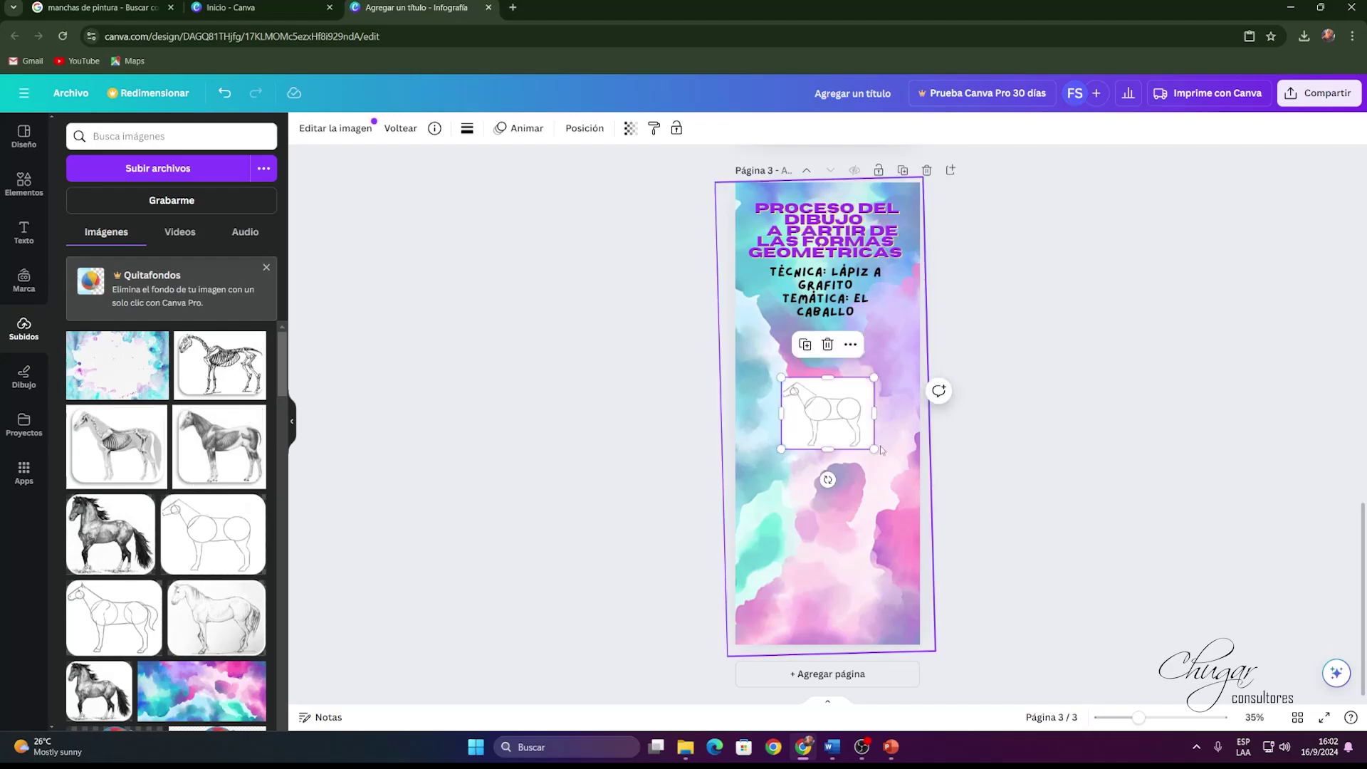
mouse_move(822, 424)
mouse_down()
mouse_move(865, 371)
mouse_move(867, 392)
mouse_up()
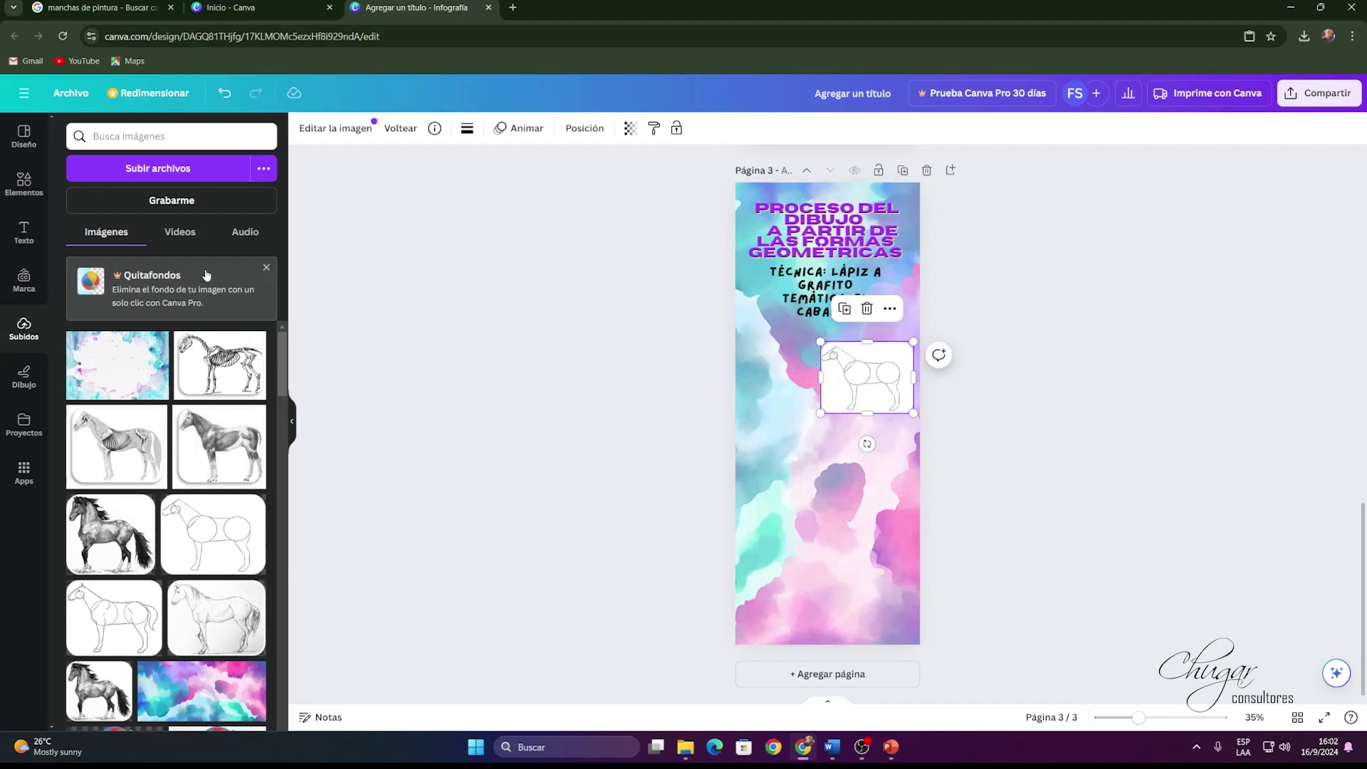
Dismiss the Quitafondos notice, look through the uploaded videos and audio, and return to the uploaded images.
click(267, 269)
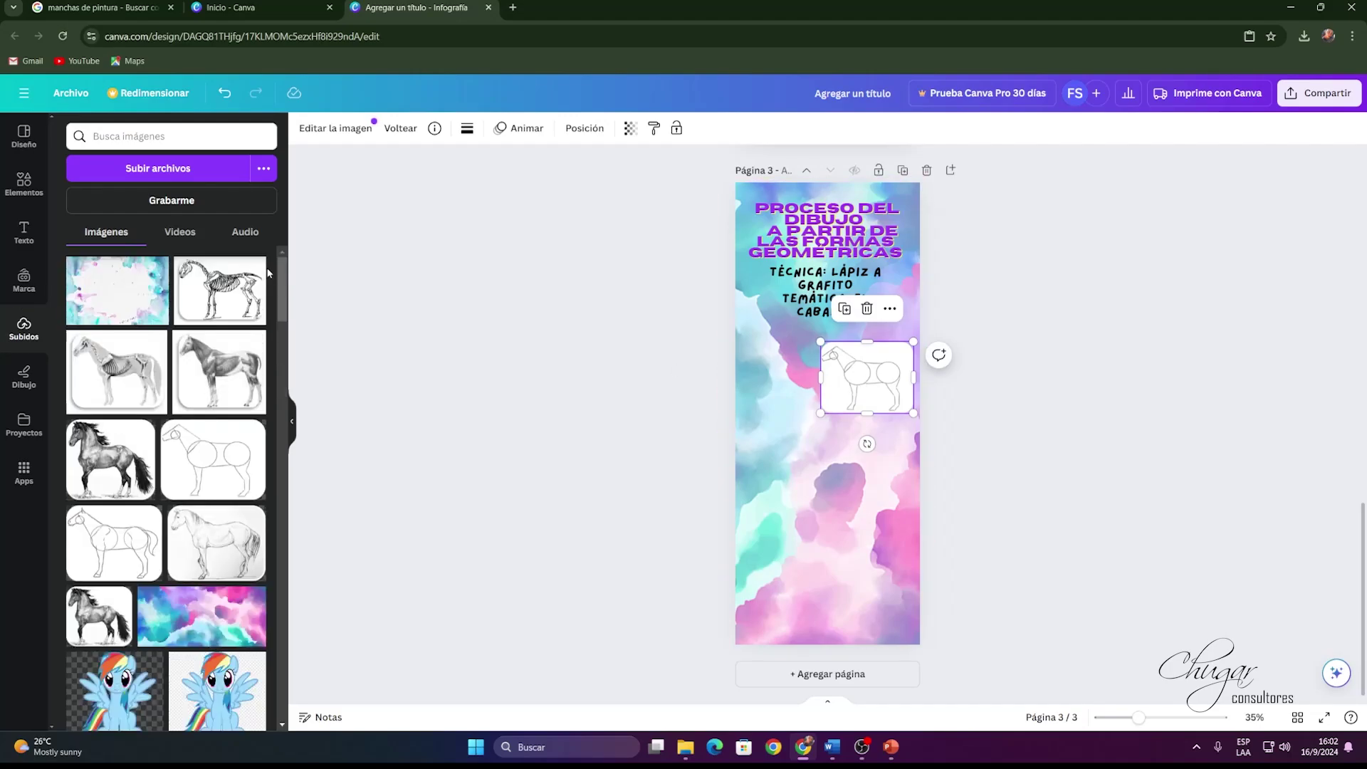
click(183, 239)
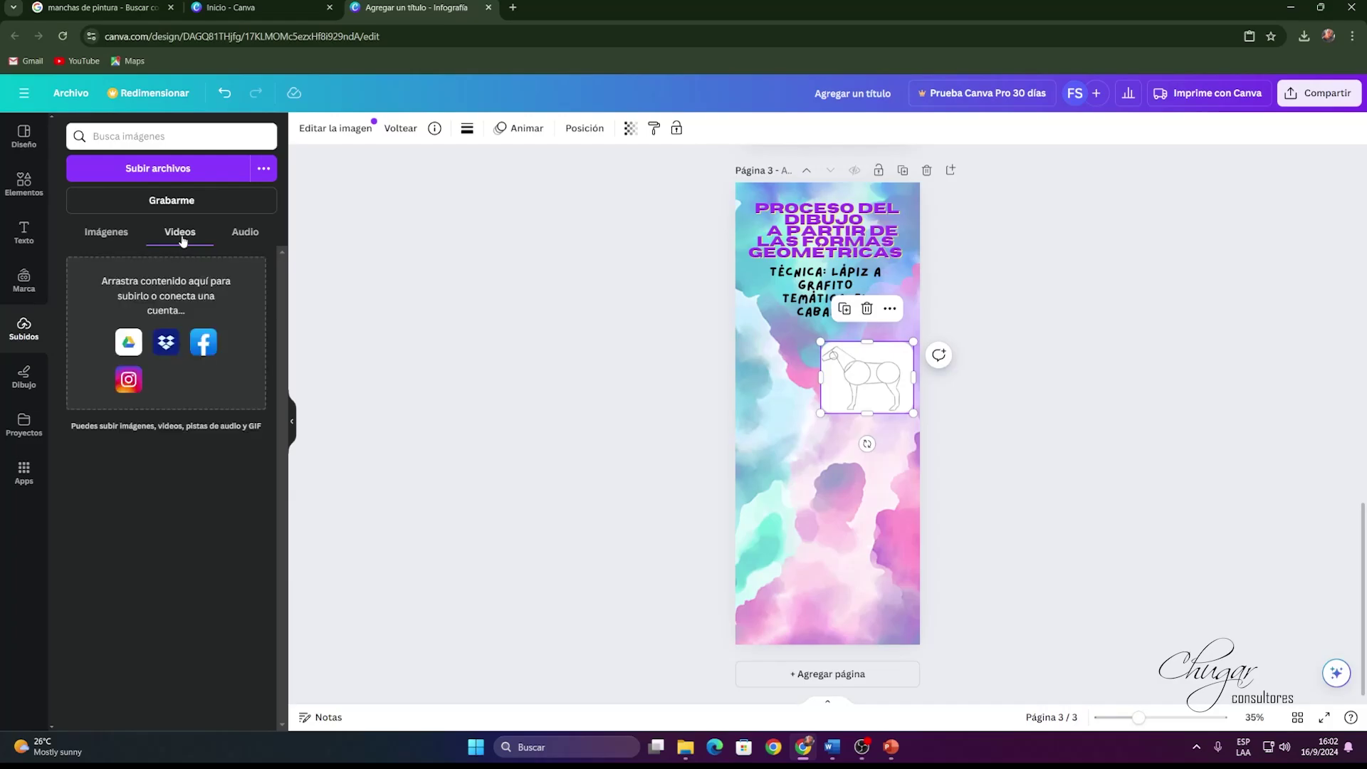
click(245, 235)
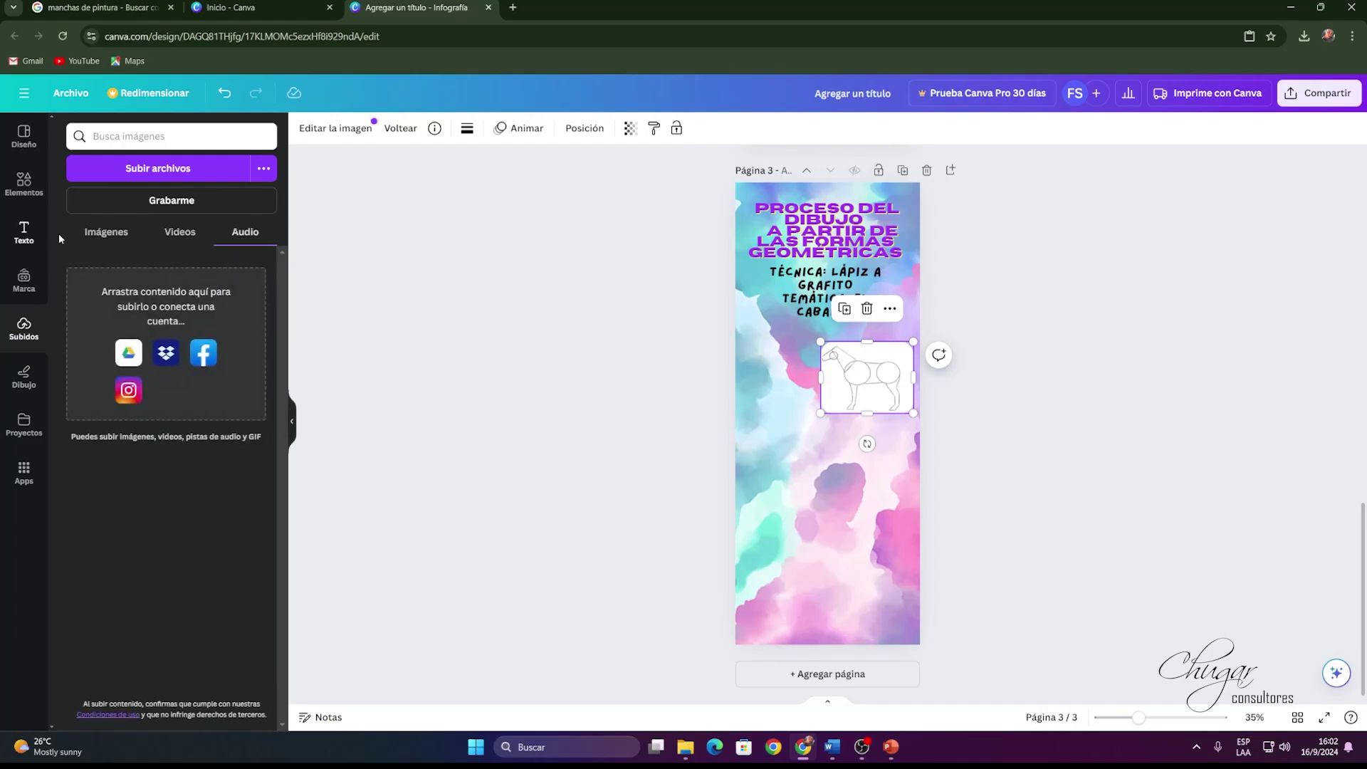
click(97, 234)
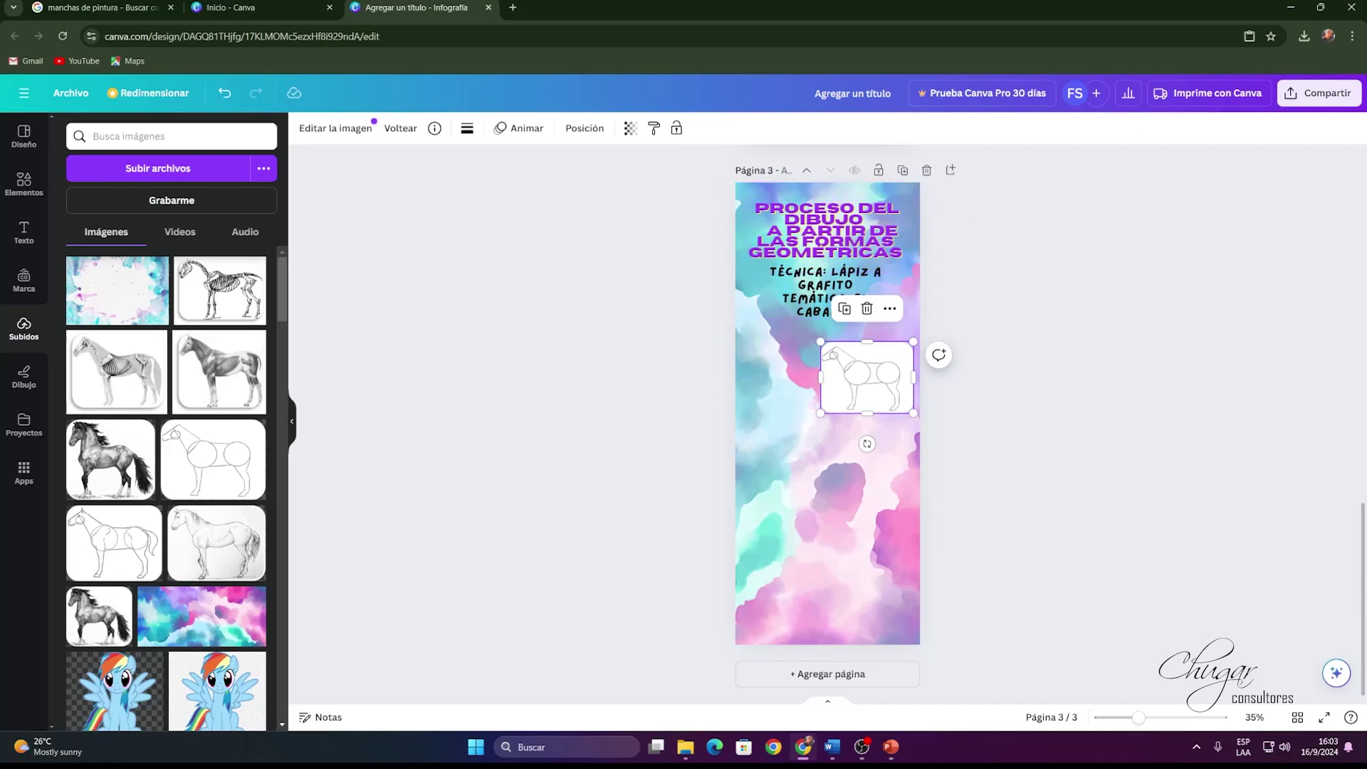
Examine the design's sharing options, including the link access levels, and close them without changes.
click(1319, 92)
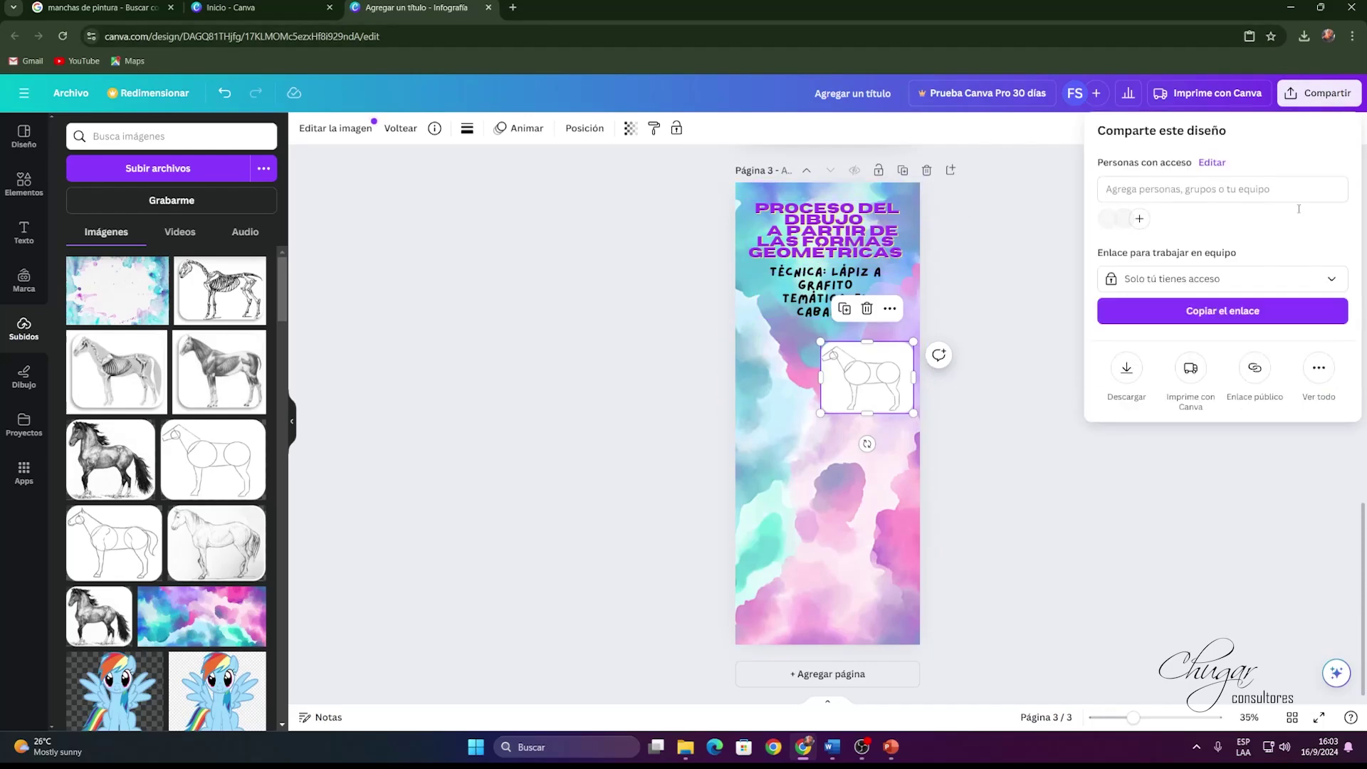
click(1258, 287)
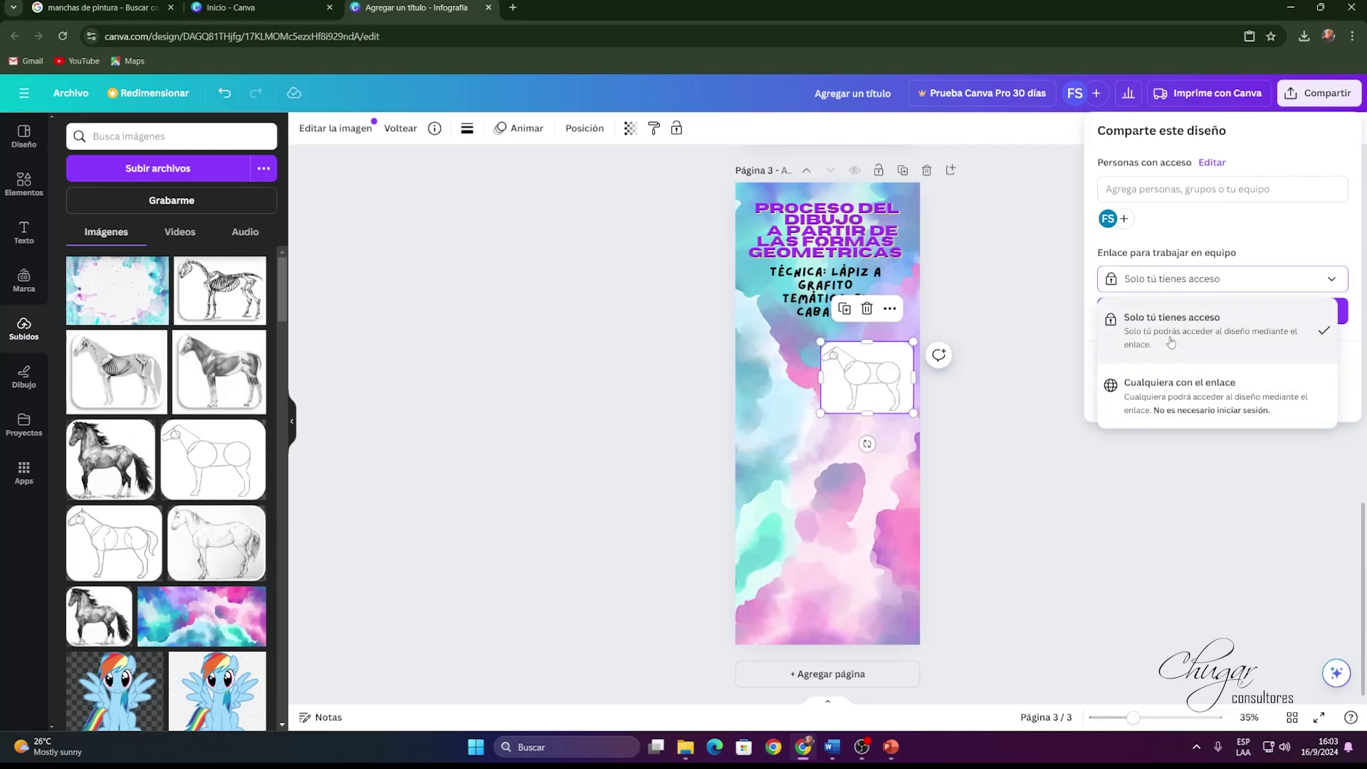
click(1020, 428)
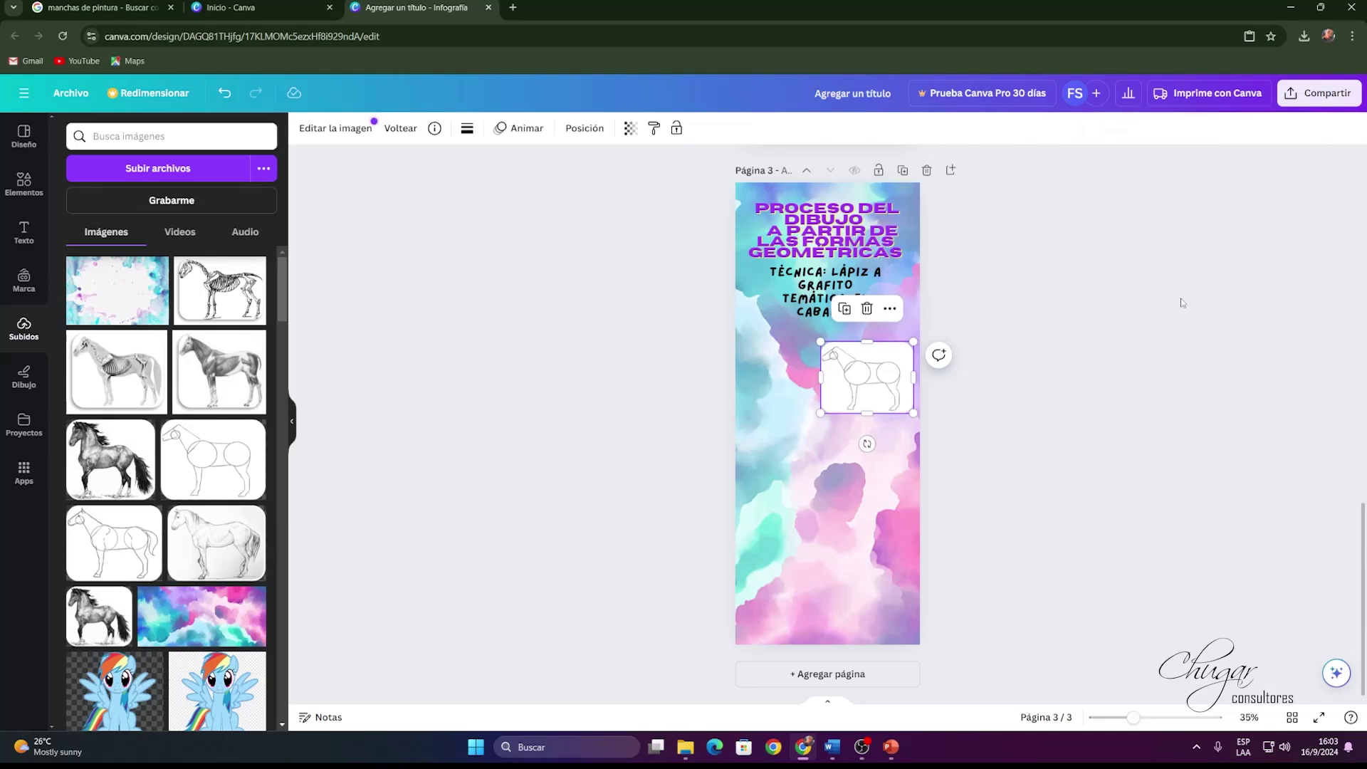
click(1318, 89)
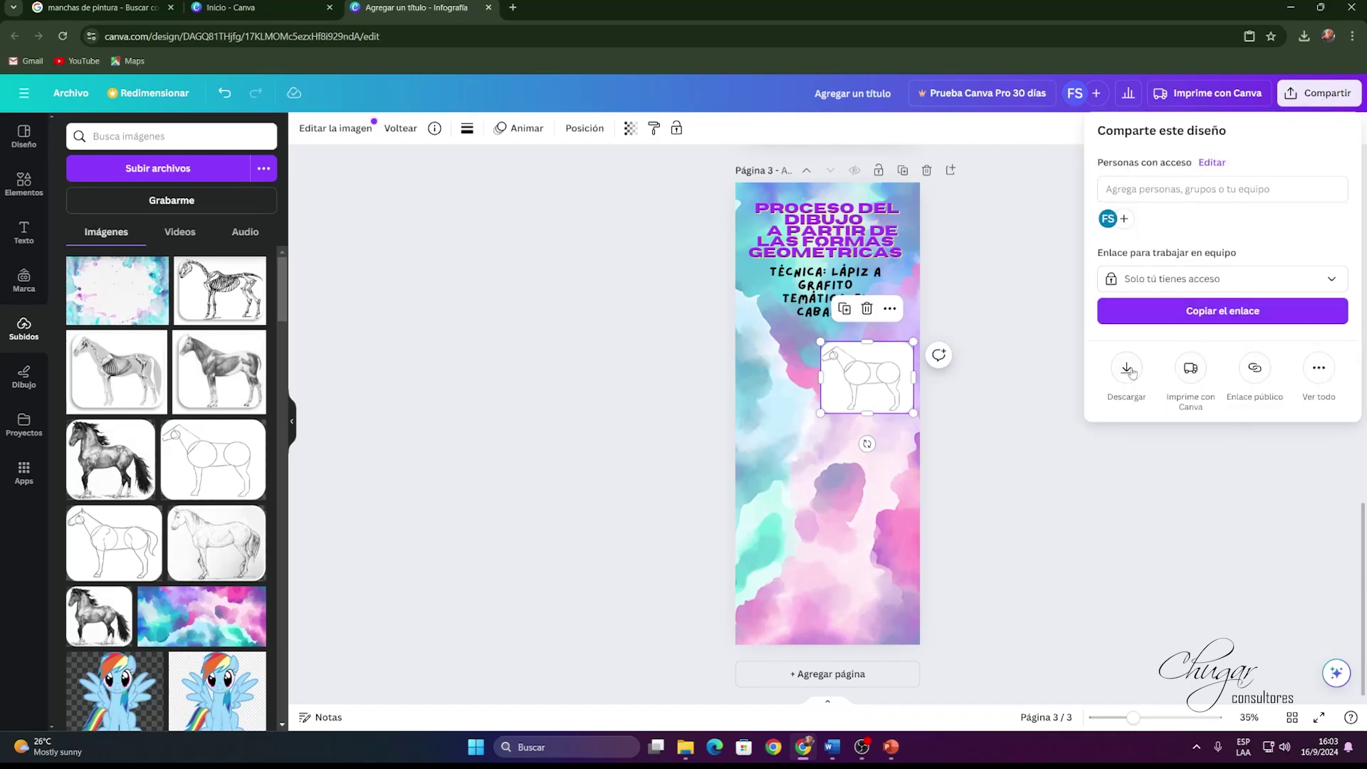
click(786, 539)
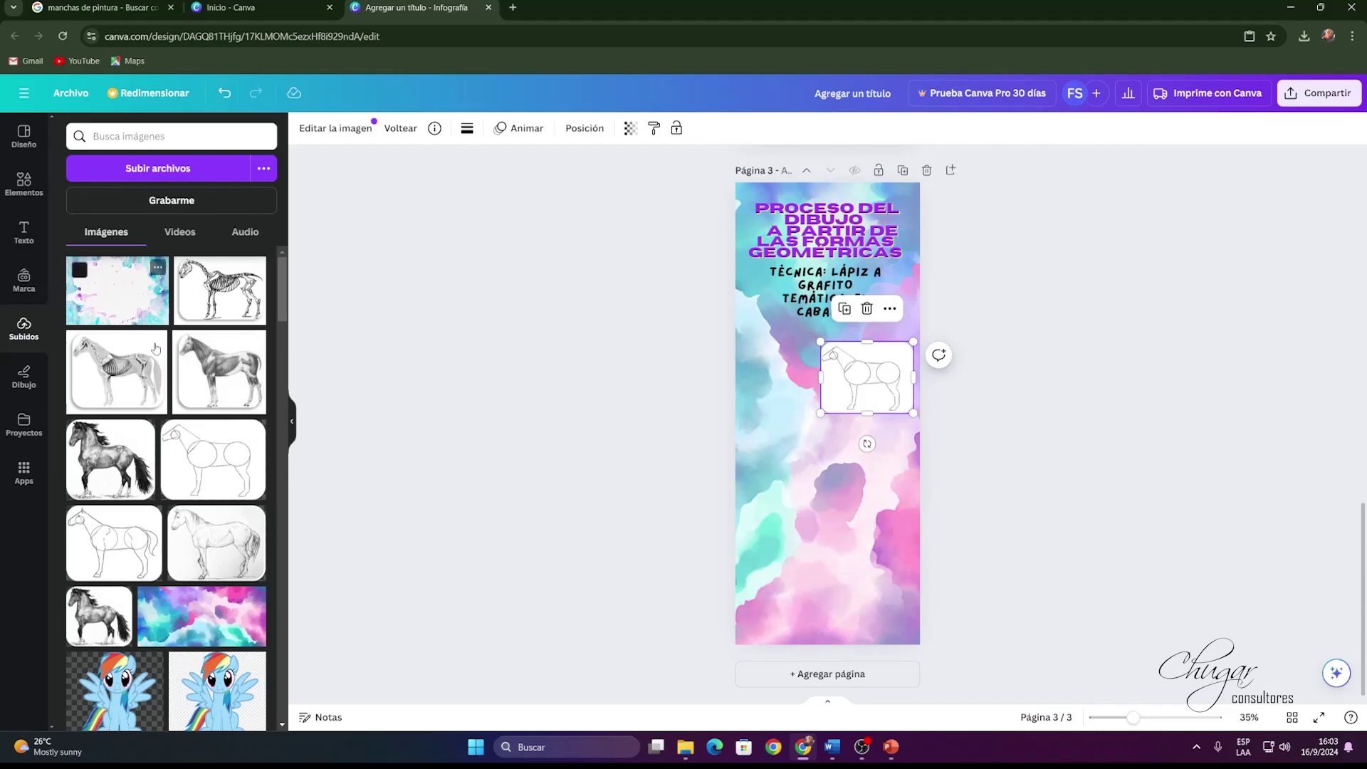
Paste "1° PASO" from Word onto the page and move it to the left, below the technique text.
scroll(165, 492, down, 2)
scroll(166, 499, up, 2)
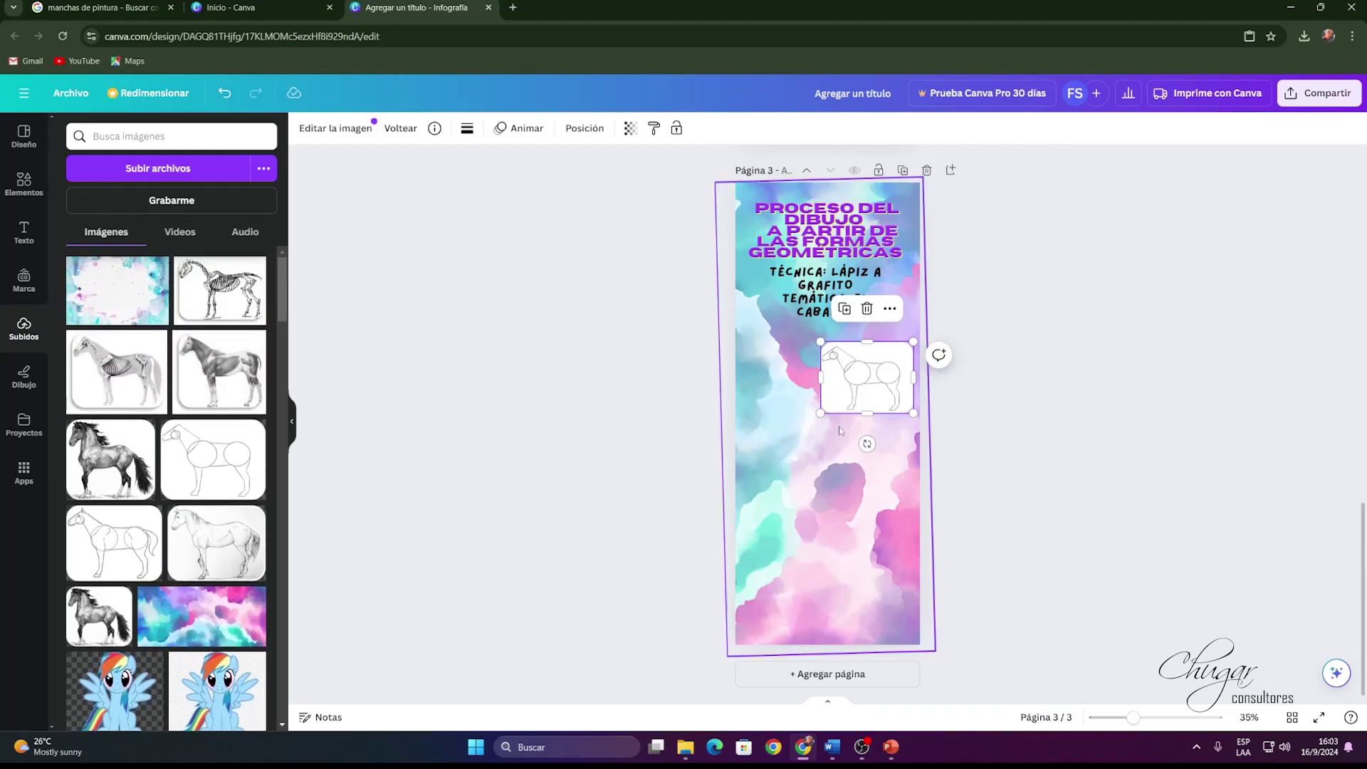
click(774, 385)
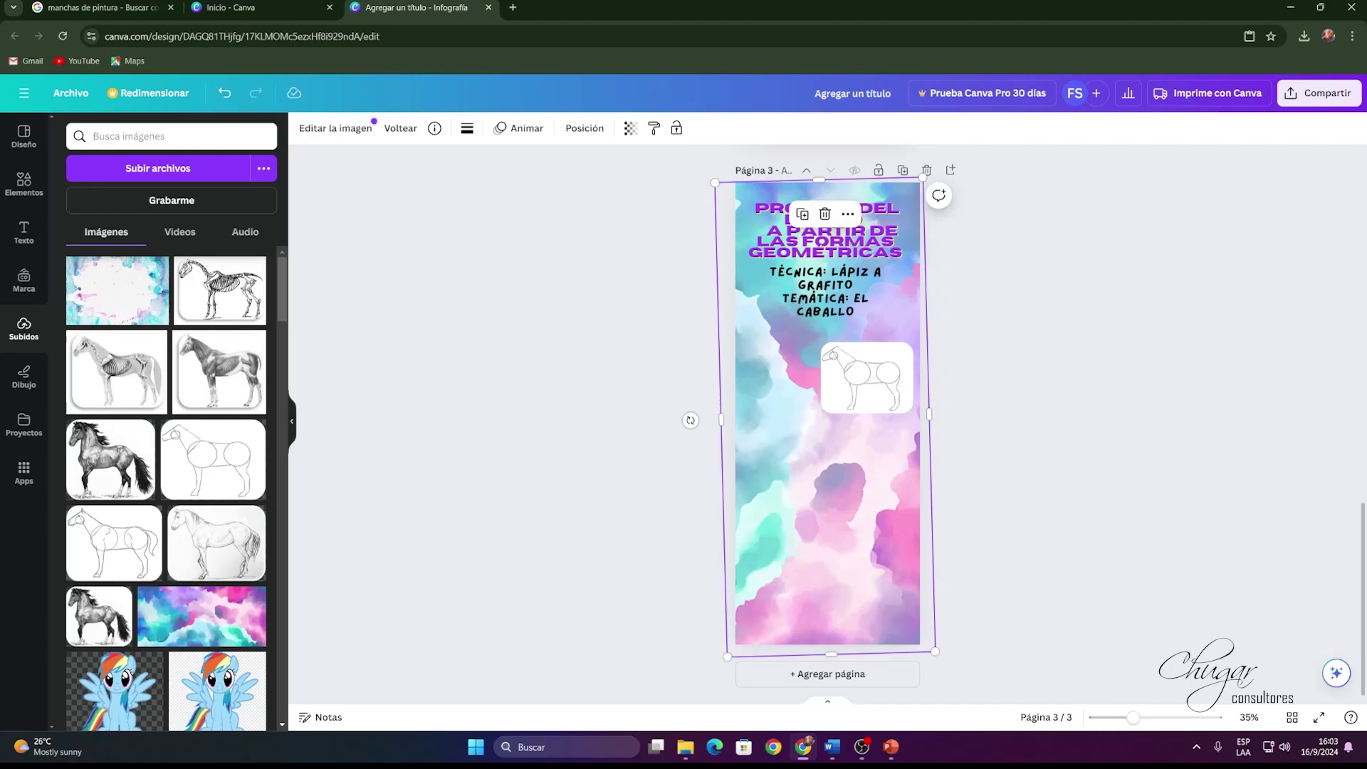
key(alt+Tab)
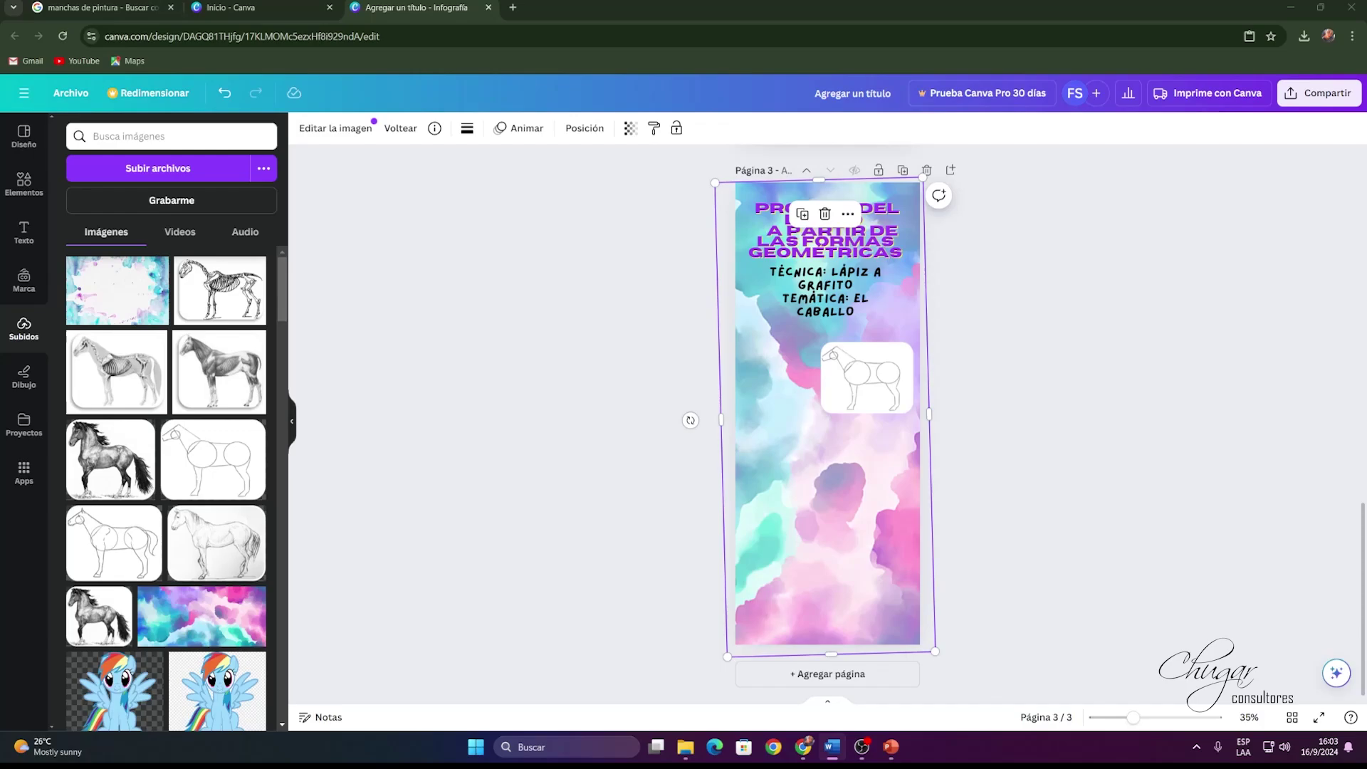
right_click(764, 351)
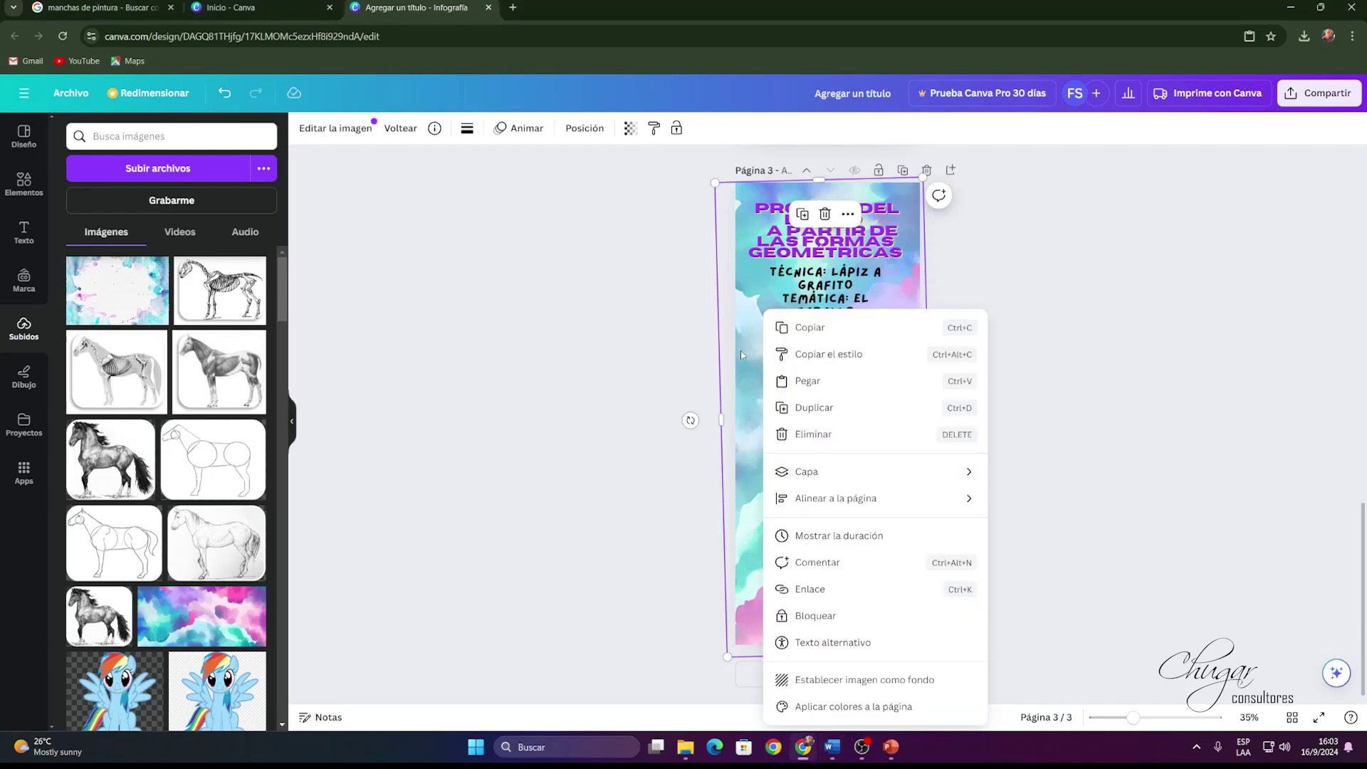
click(841, 388)
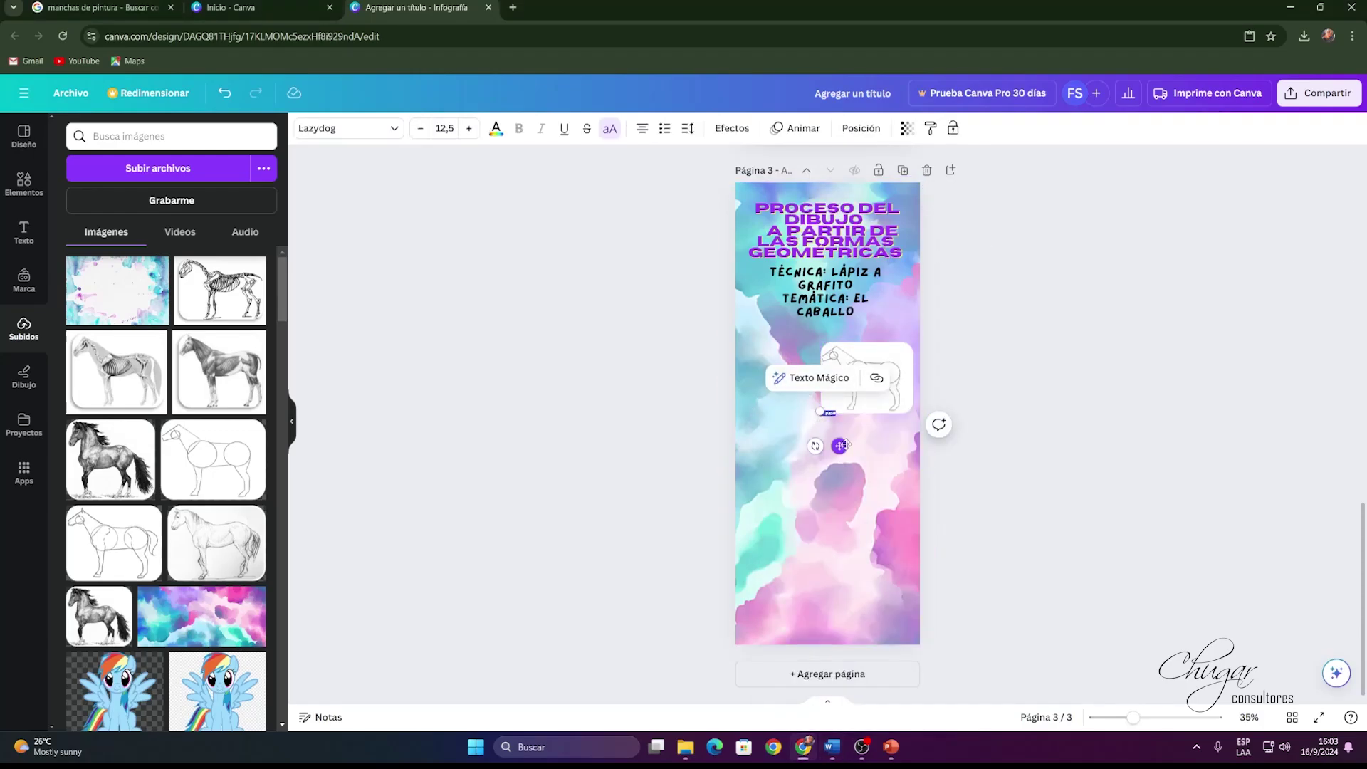
drag(815, 396, 776, 339)
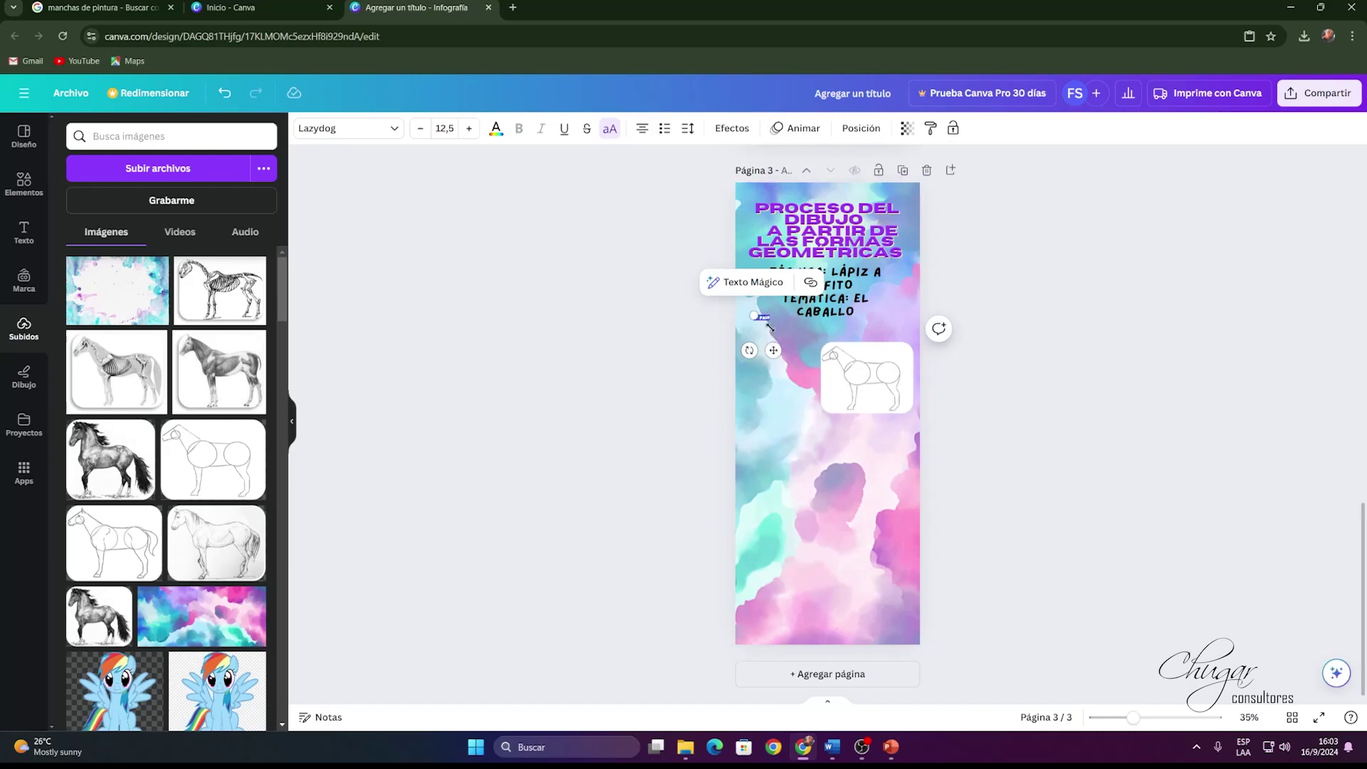
Enlarge the "1° PASO" text to size 30,5 and position it left of the horse sketch.
click(469, 129)
click(469, 129)
click(469, 129)
click(469, 129)
click(469, 129)
click(470, 129)
click(471, 129)
click(469, 129)
click(469, 129)
click(469, 129)
click(469, 129)
click(469, 128)
click(469, 129)
click(469, 129)
click(469, 129)
click(766, 348)
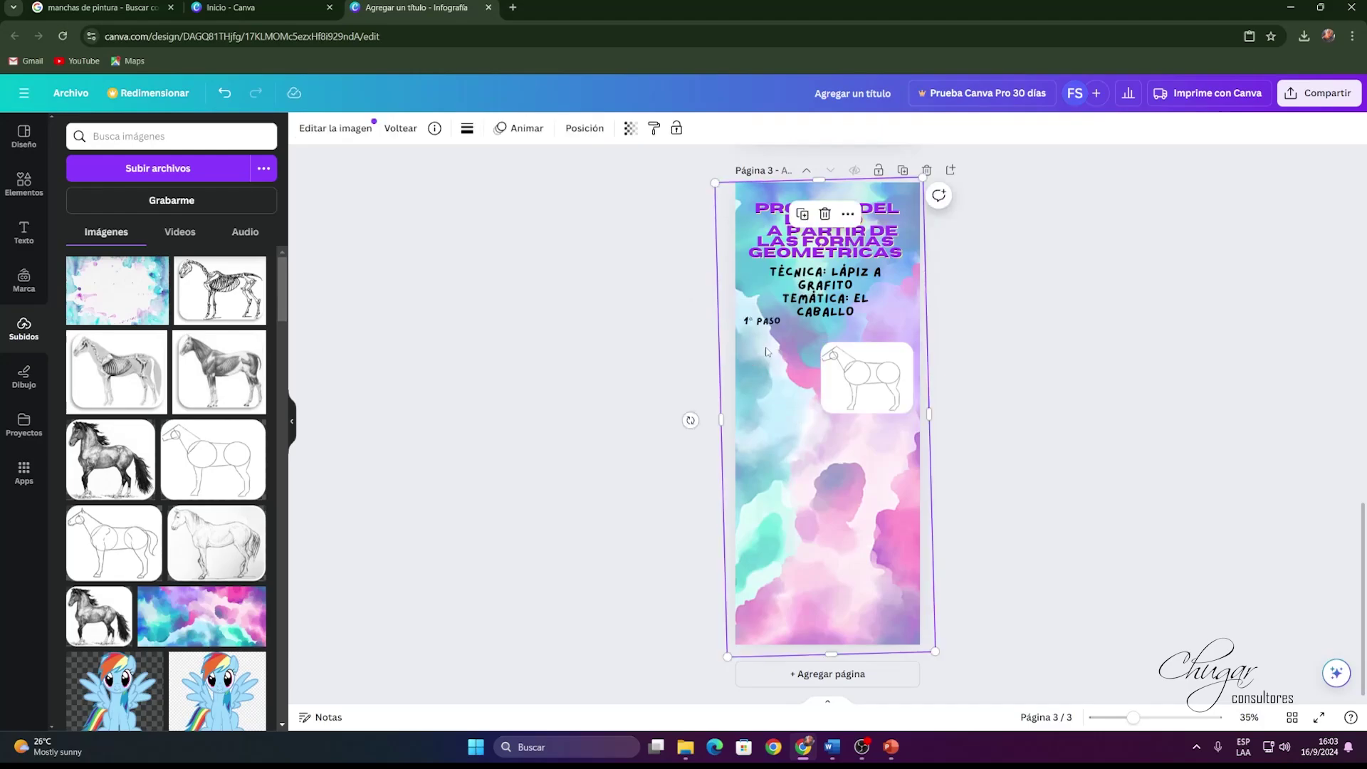
drag(766, 319, 778, 338)
Colour the "1° PASO" text coral red, widen its text box and place it just below the technique text.
double_click(775, 341)
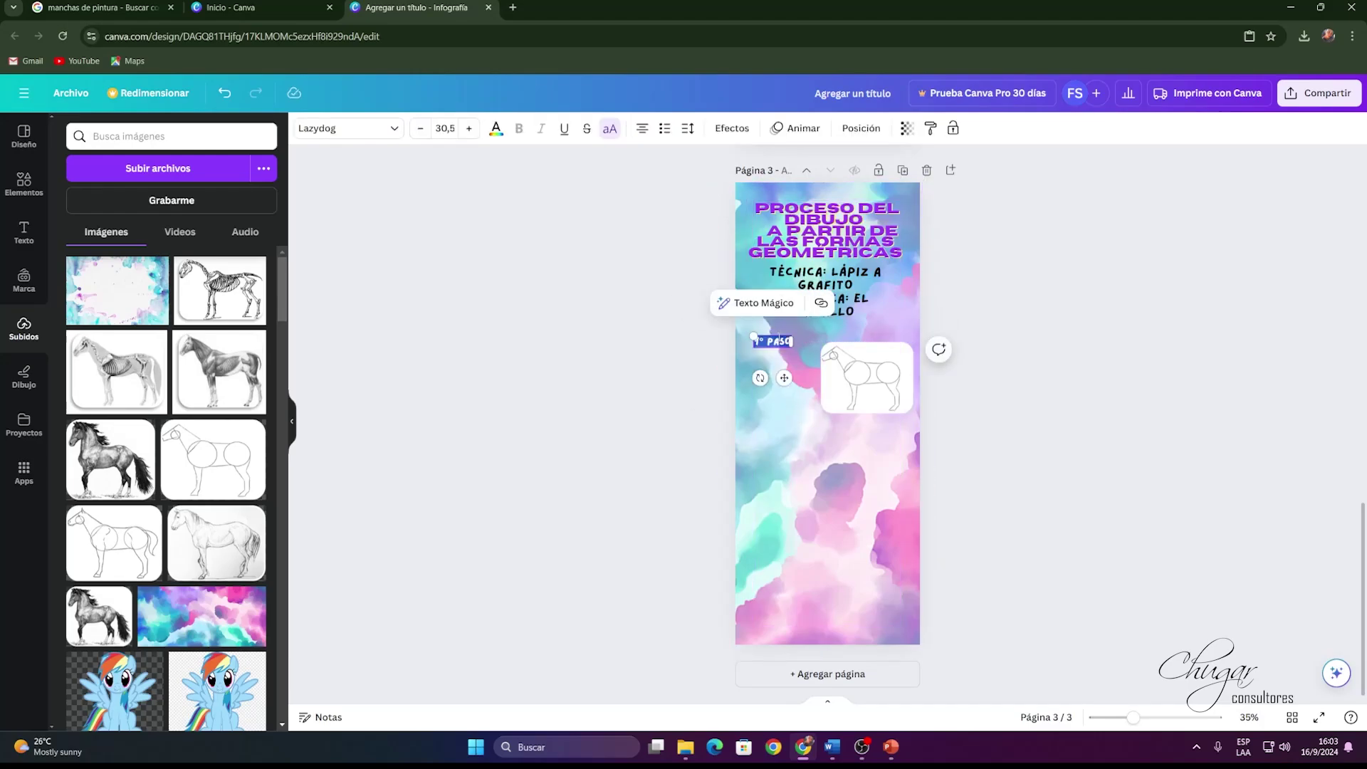
click(496, 129)
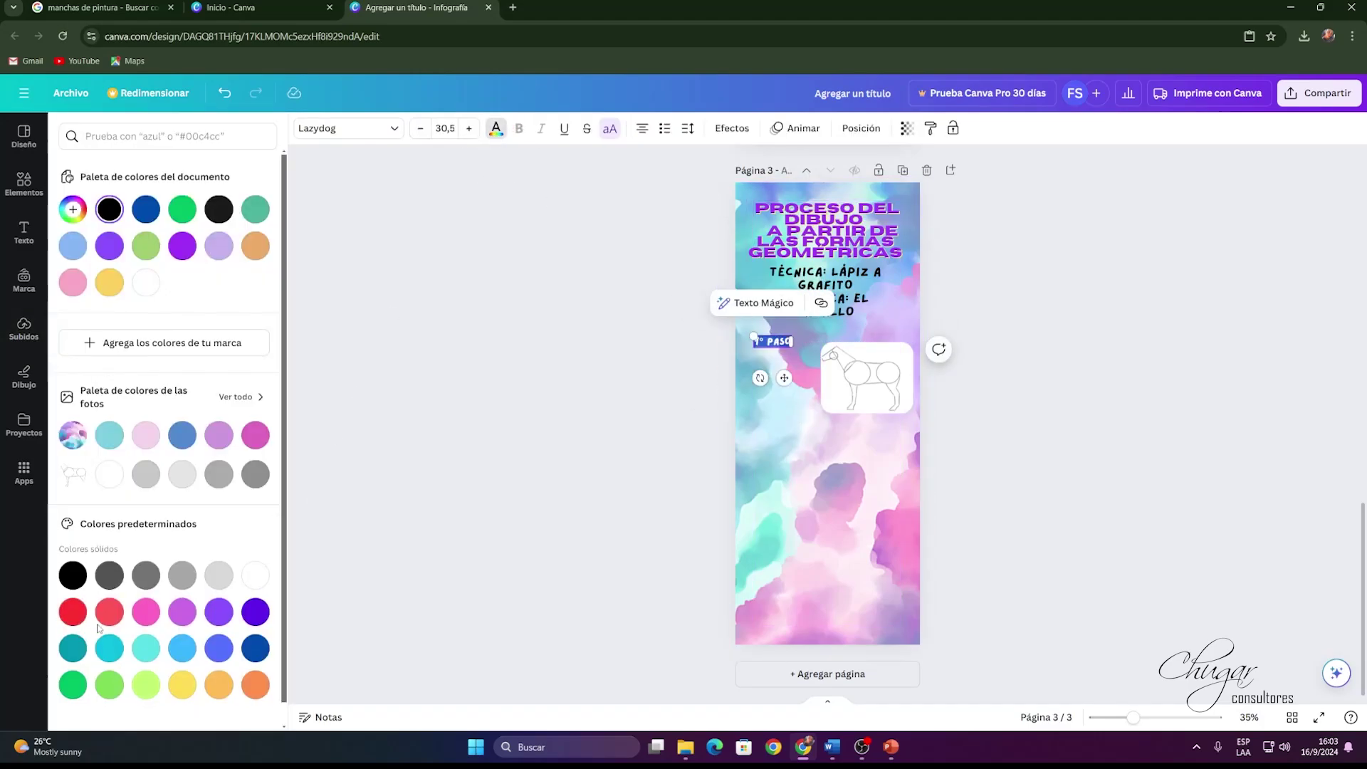
scroll(133, 624, down, 1)
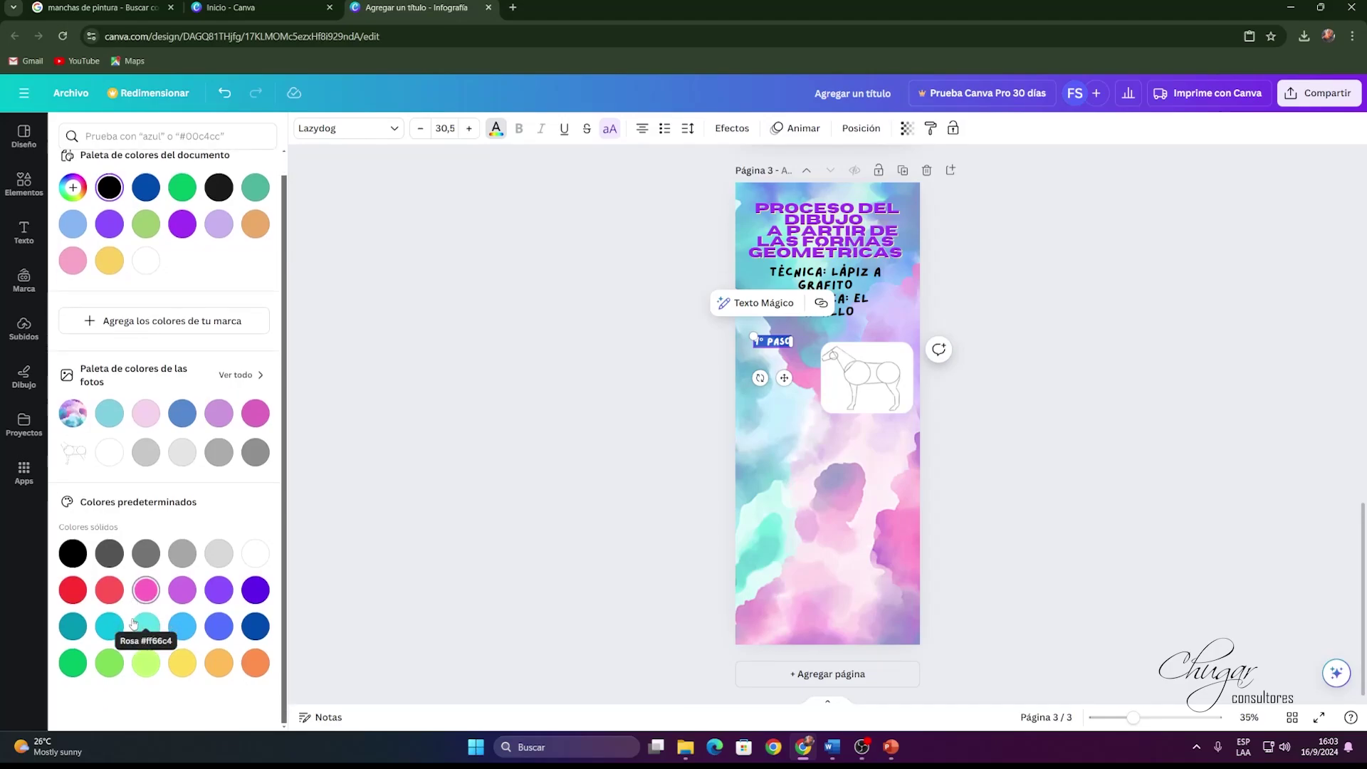
click(152, 425)
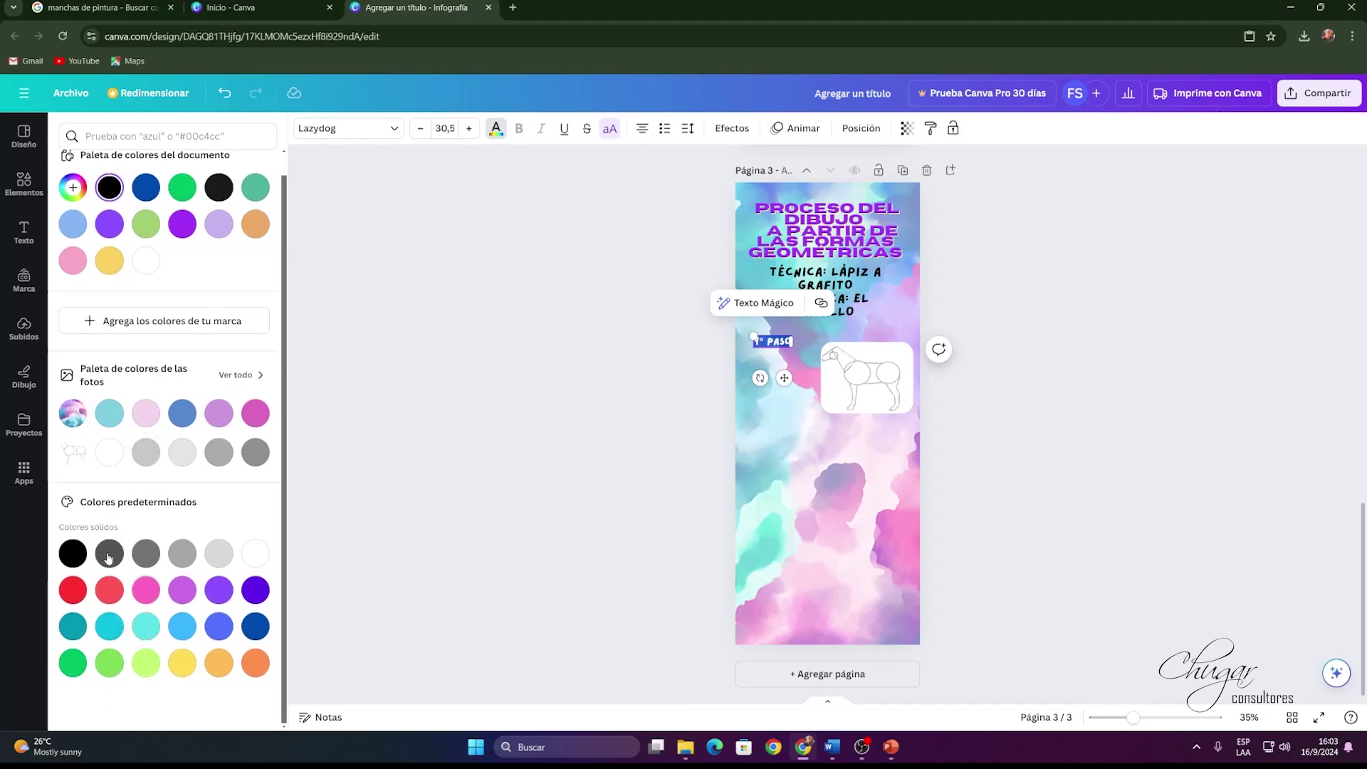
click(72, 554)
click(109, 589)
click(810, 421)
click(780, 342)
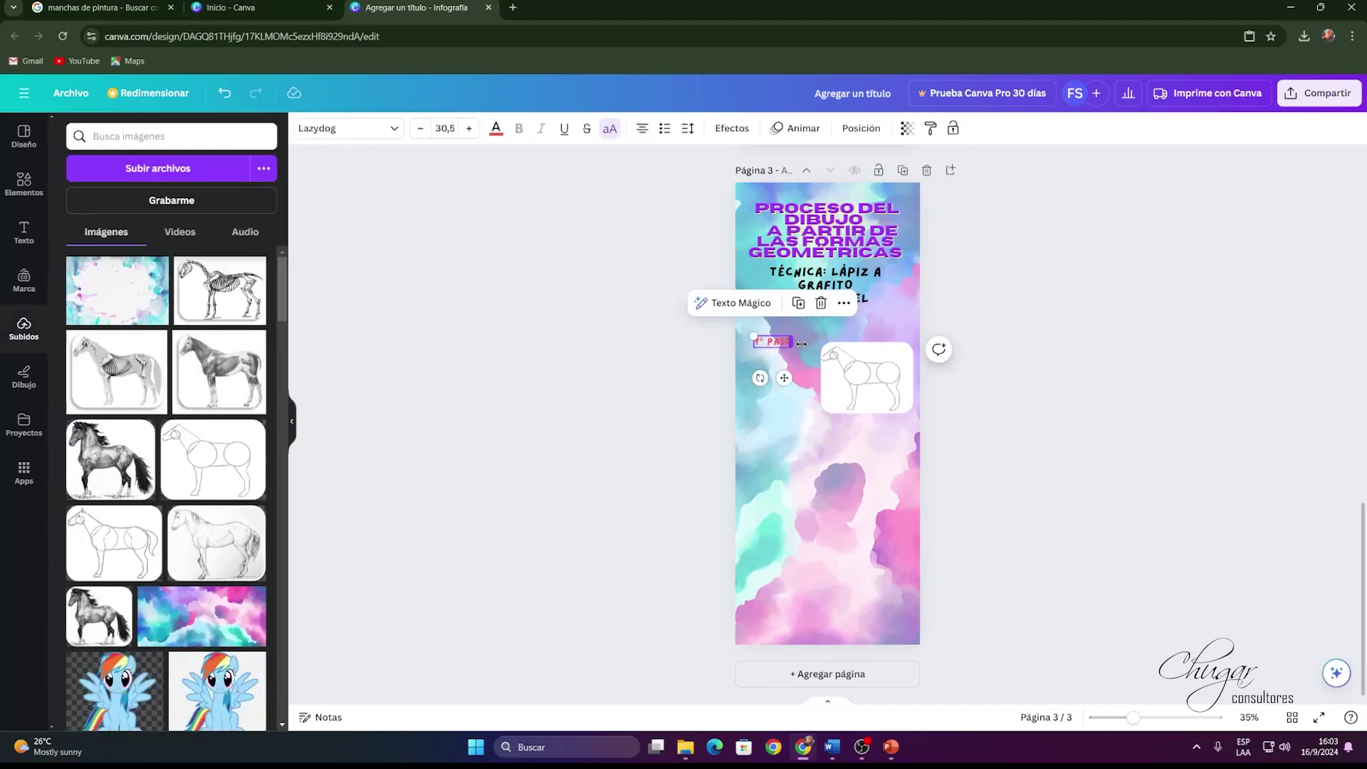
drag(795, 343, 787, 371)
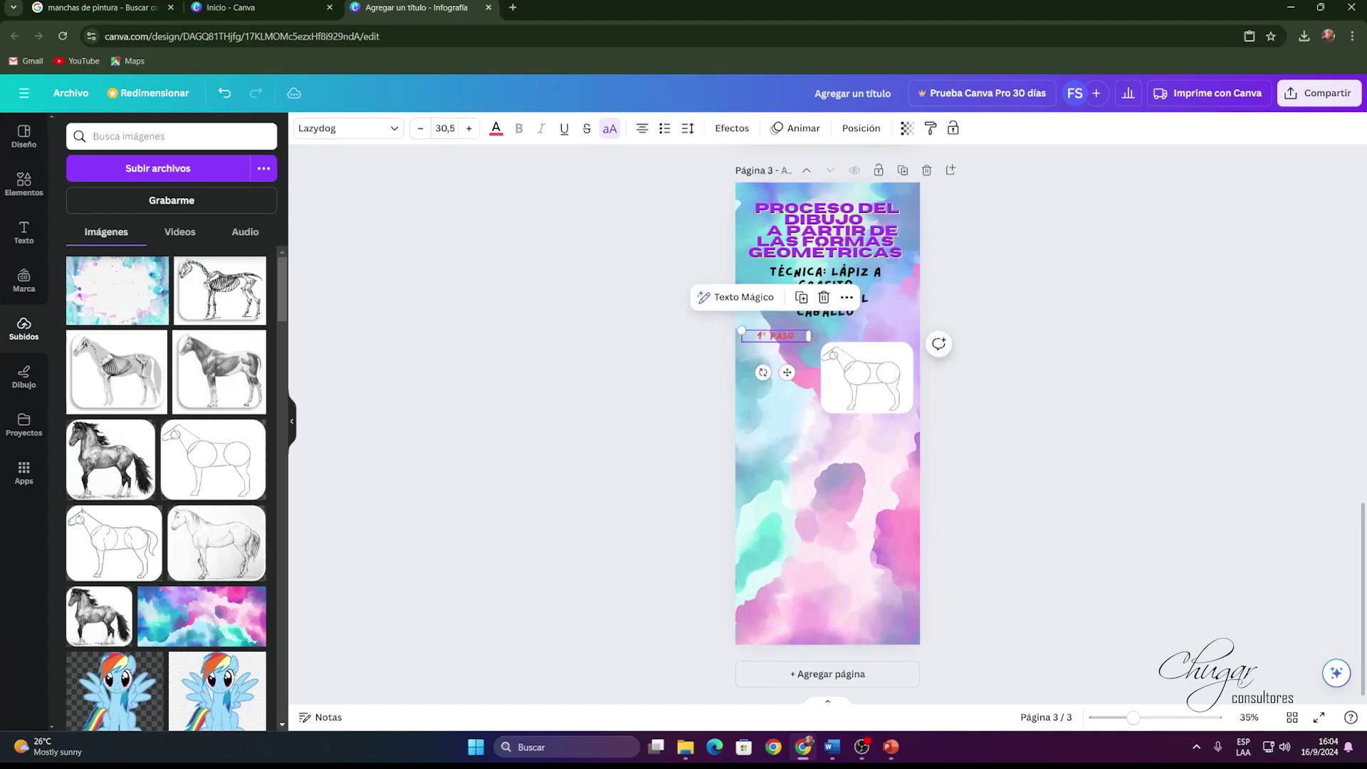
Copy "ESTRUCTURA" from Word, paste it onto the page and move it below "1° PASO".
key(alt+Tab)
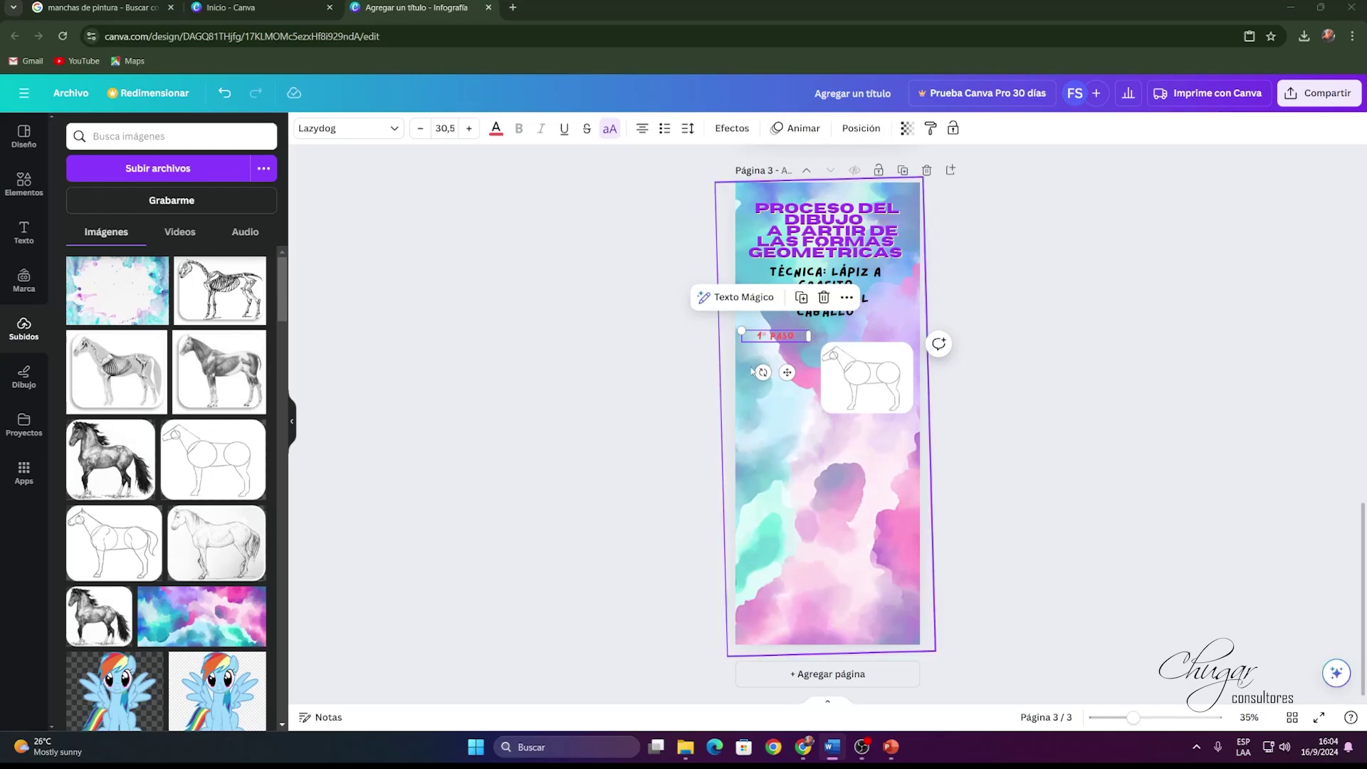
right_click(787, 388)
click(802, 388)
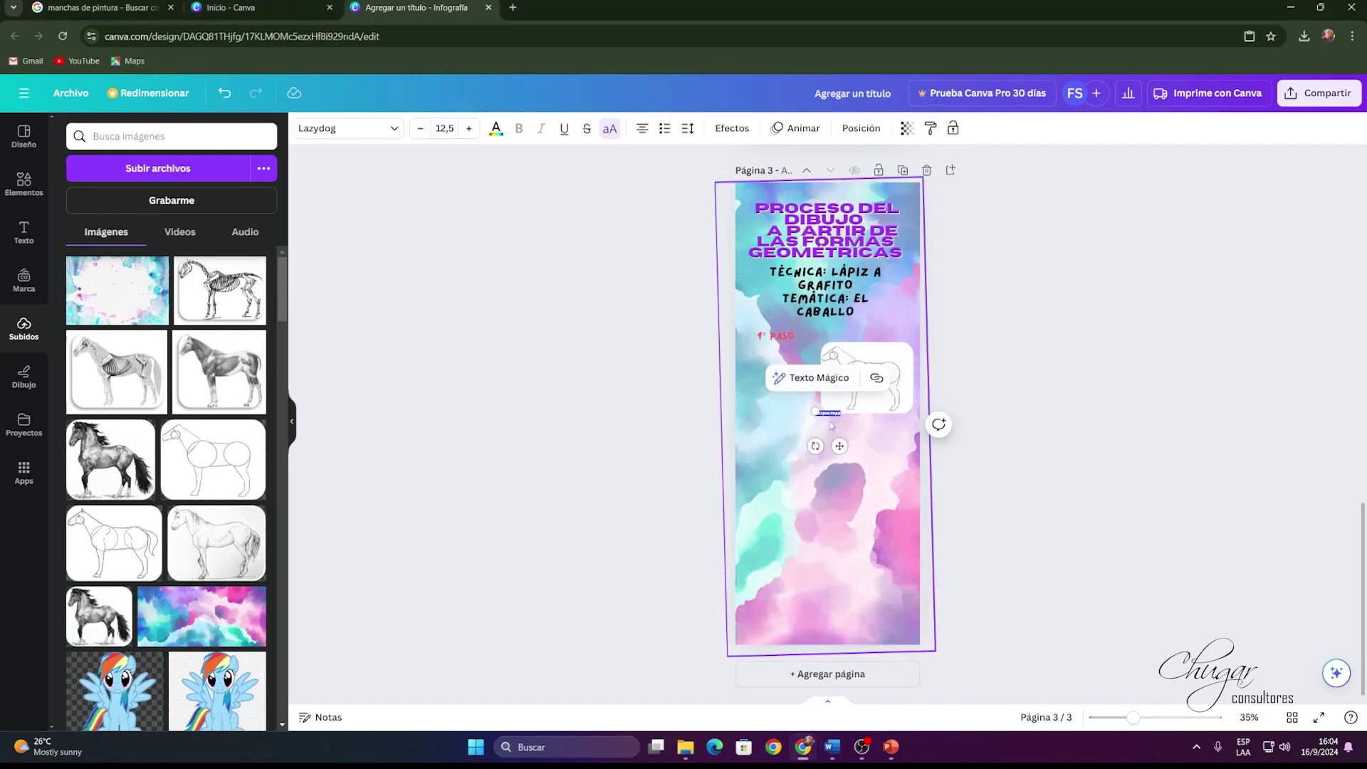
drag(840, 445, 808, 360)
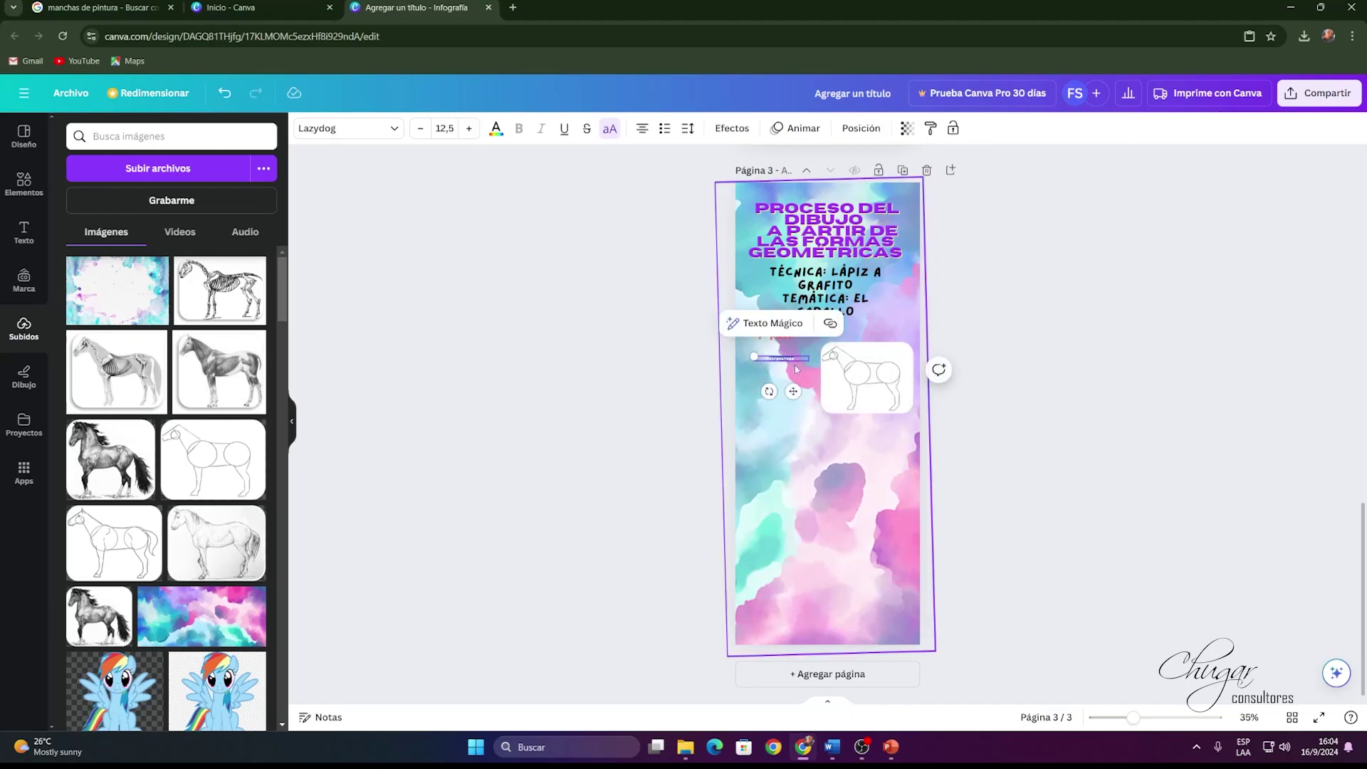
Enlarge the "ESTRUCTURA" text to size 30,5 and widen its box so the word fits on one line.
click(469, 128)
click(469, 129)
click(469, 128)
click(469, 129)
click(469, 128)
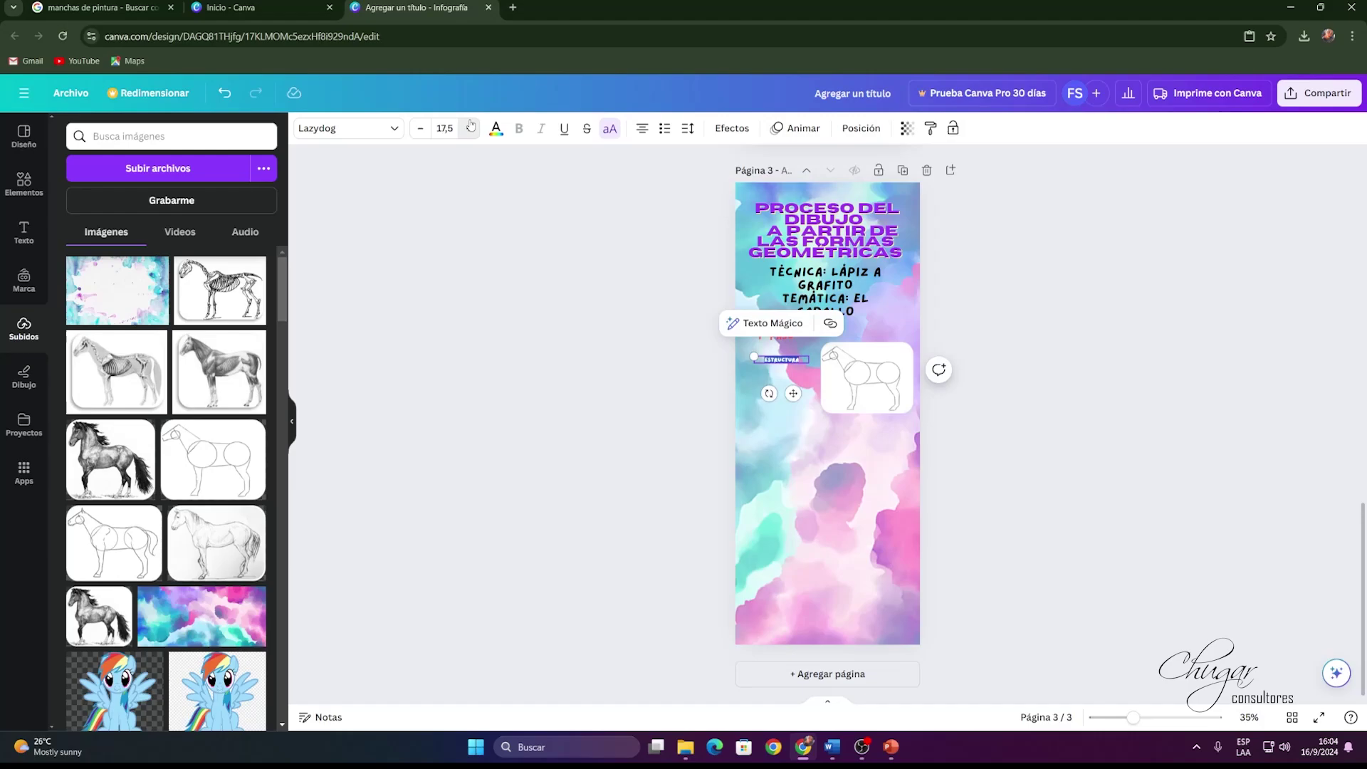
click(469, 128)
click(469, 128)
click(469, 128)
double_click(470, 128)
click(470, 128)
double_click(470, 128)
double_click(470, 128)
click(469, 128)
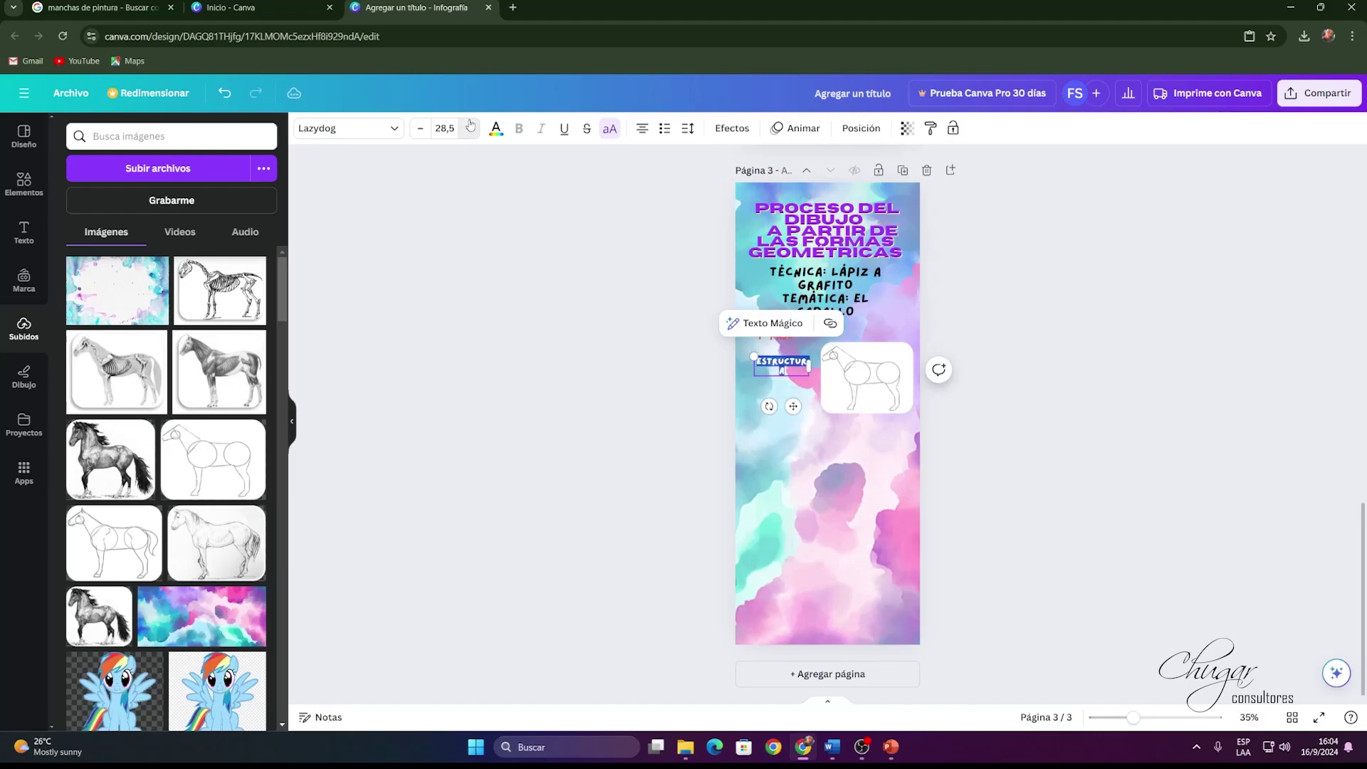
double_click(470, 128)
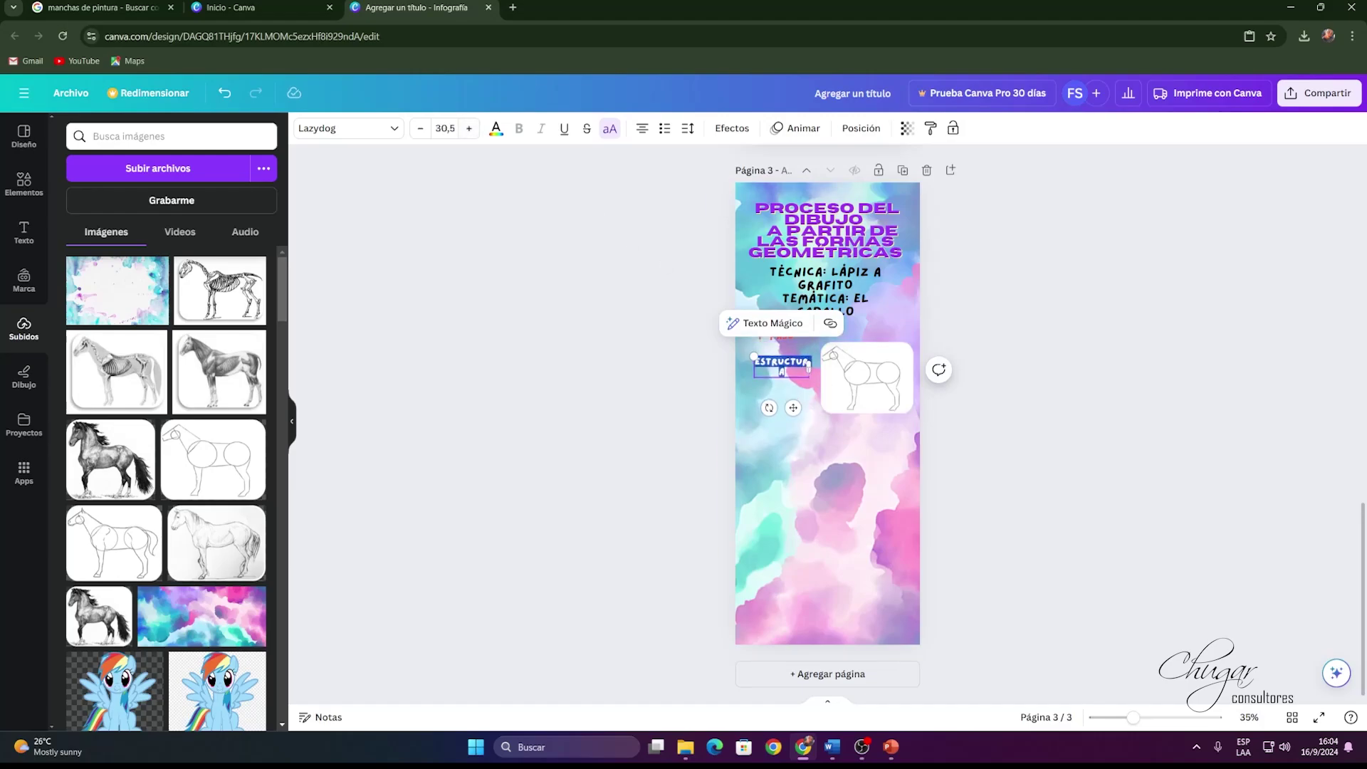
drag(813, 362, 797, 395)
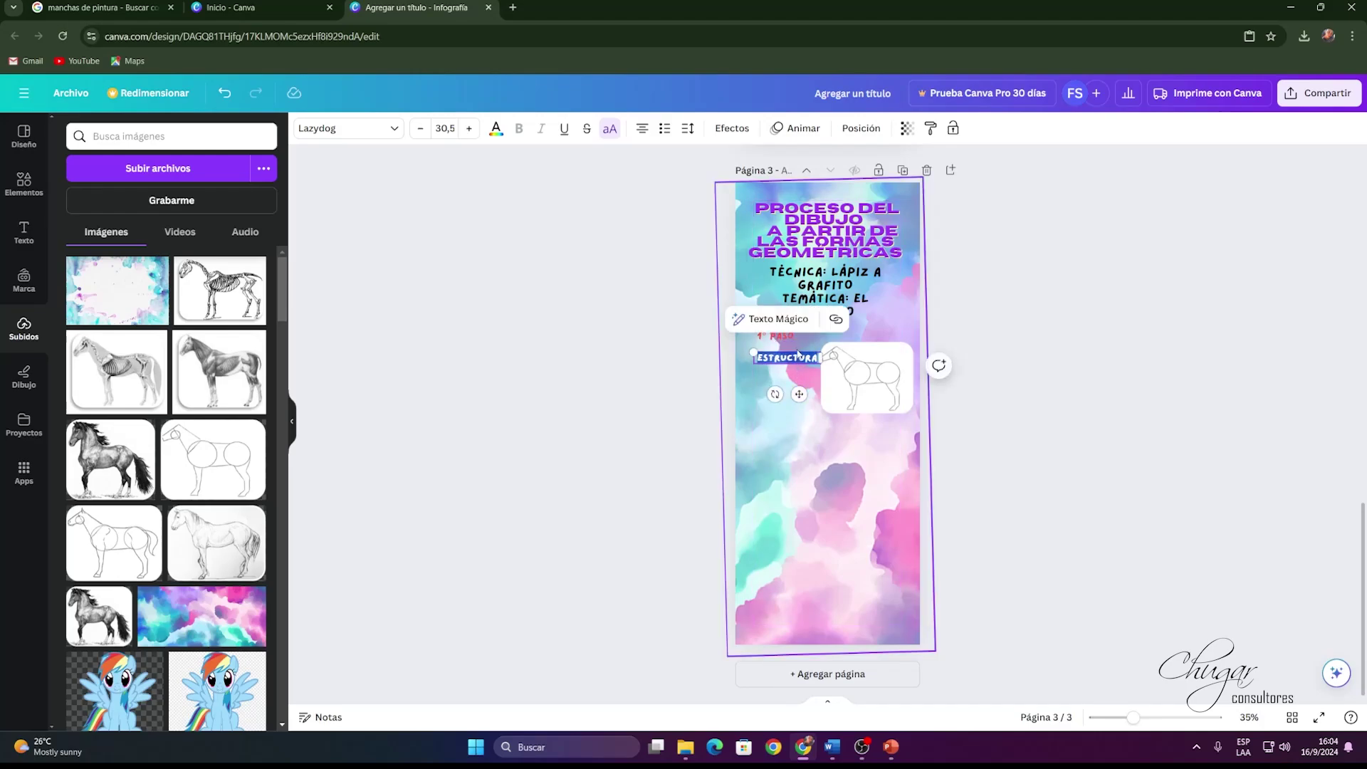
Colour the "ESTRUCTURA" text coral red and move it slightly closer to "1° PASO".
click(496, 128)
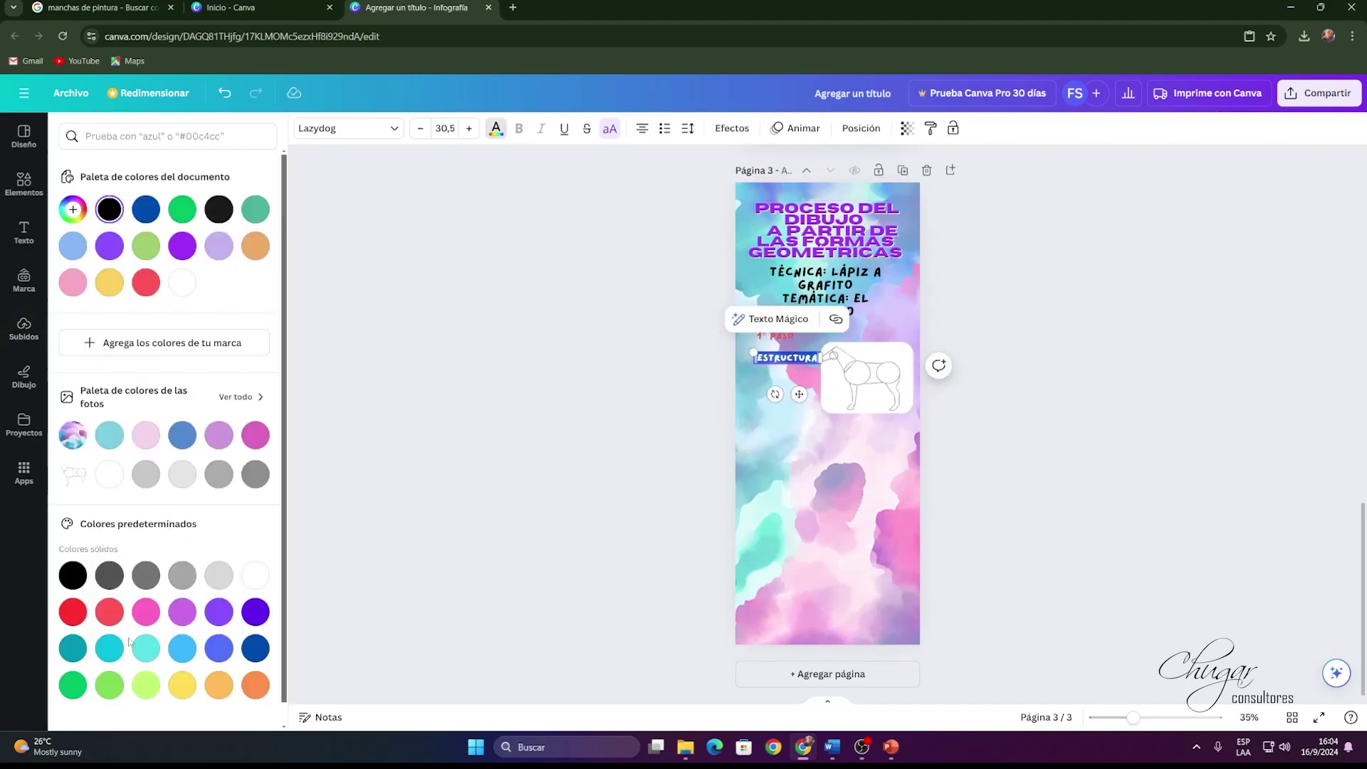
click(107, 610)
click(826, 537)
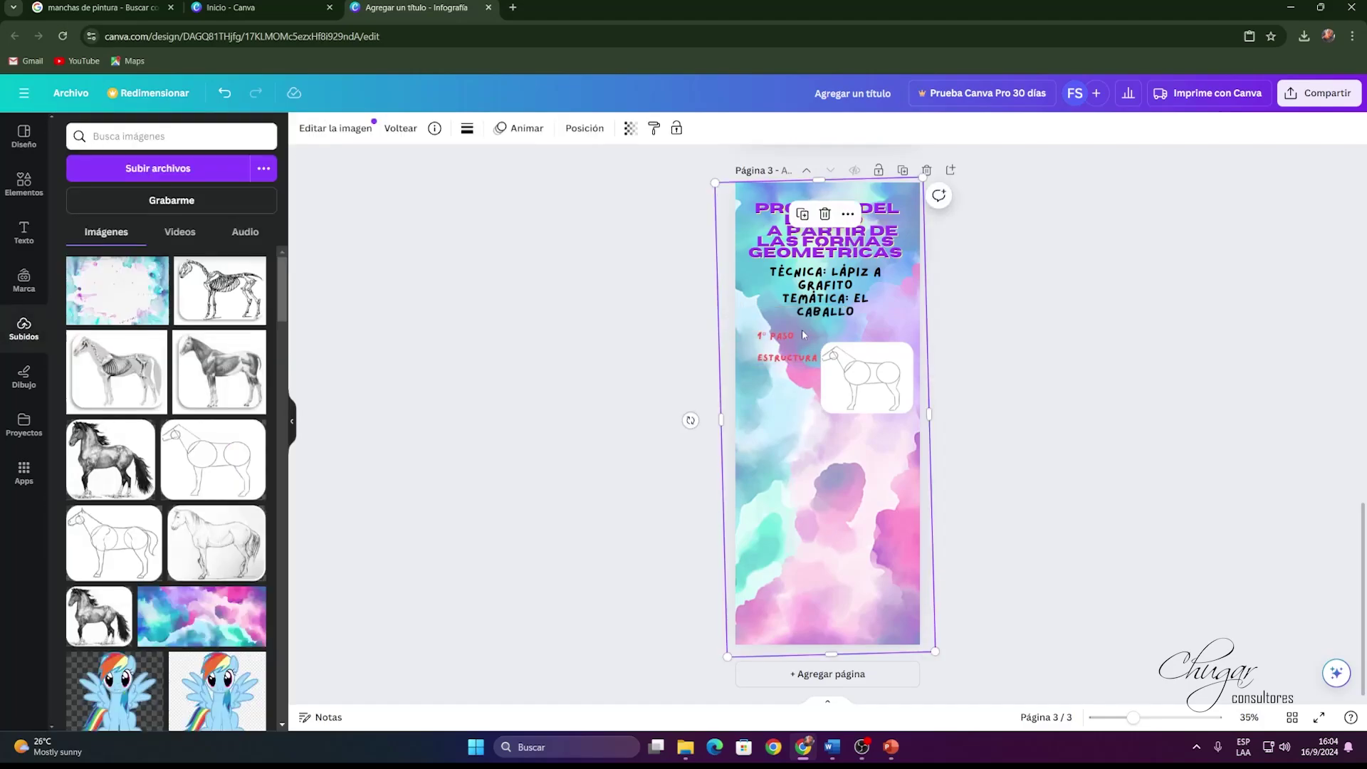
drag(791, 356, 793, 350)
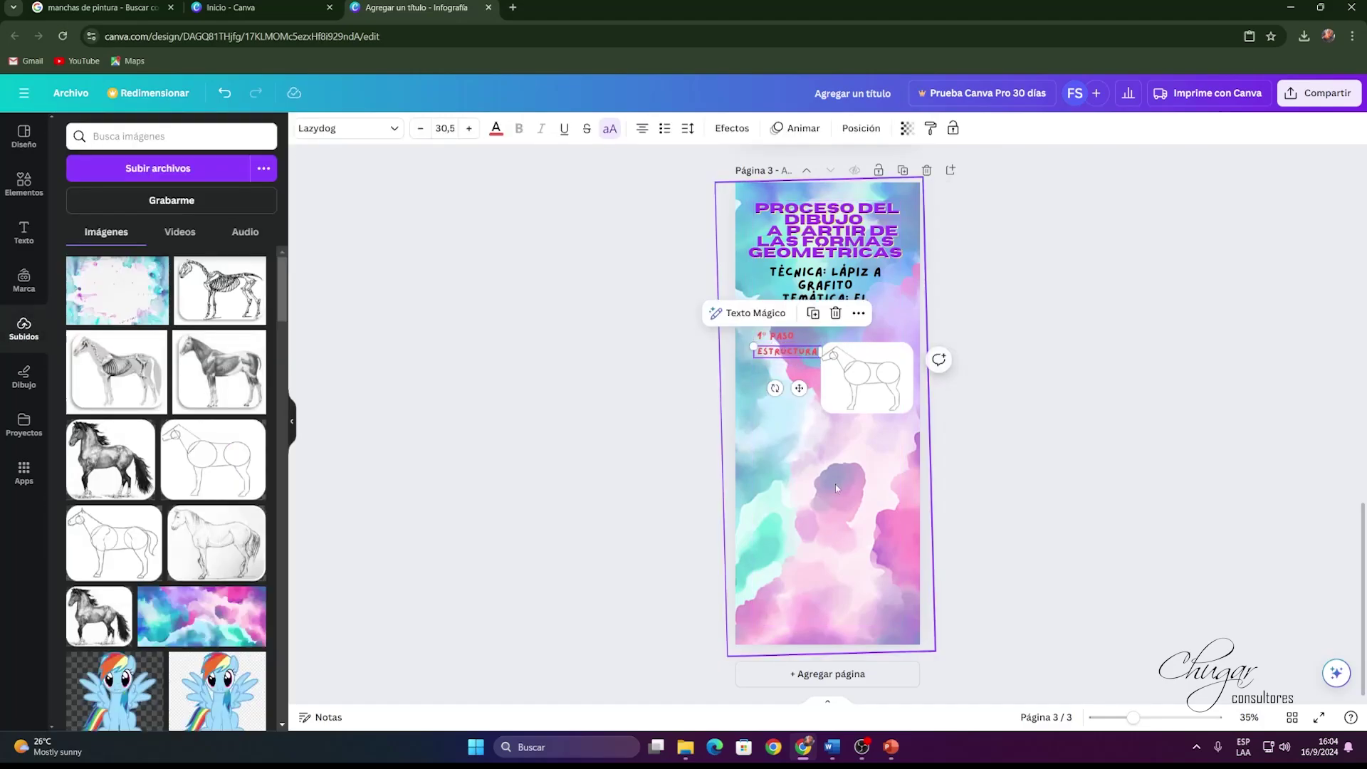
click(821, 528)
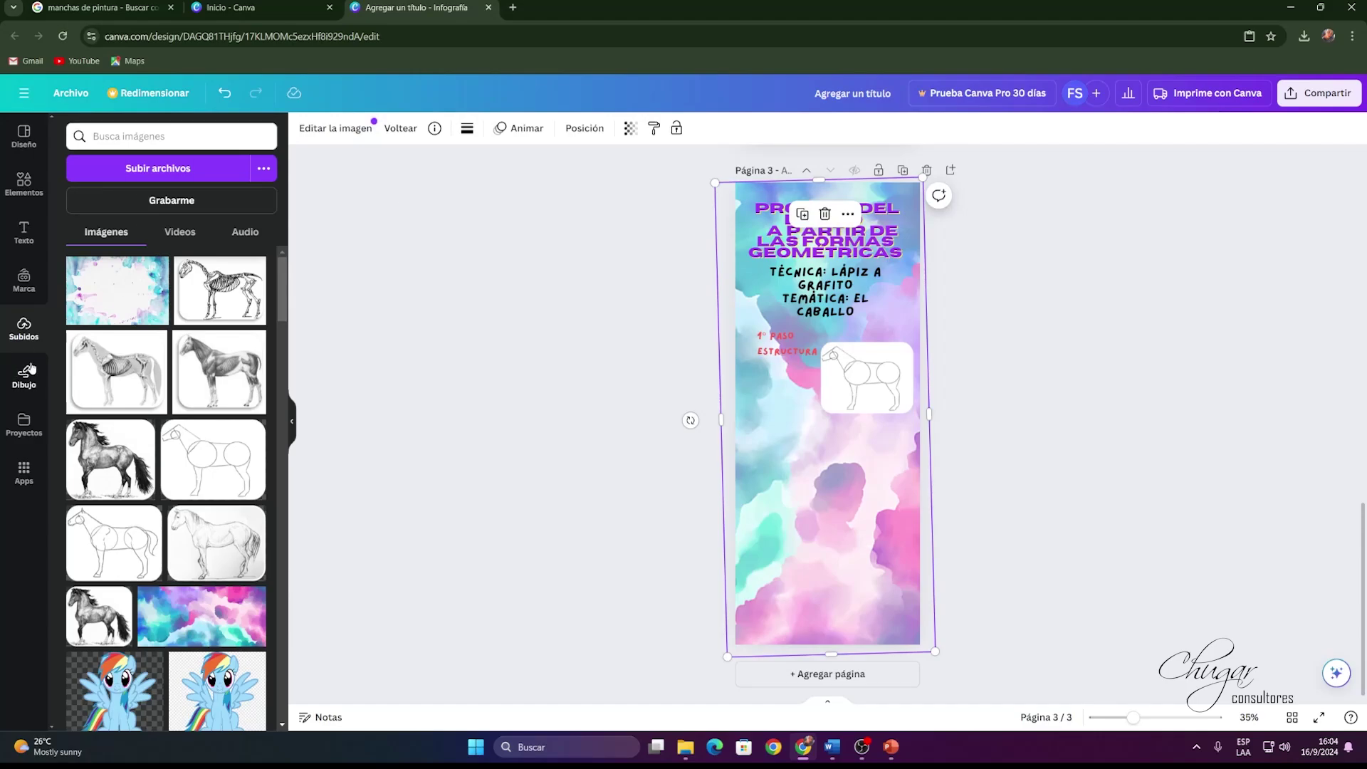
click(803, 356)
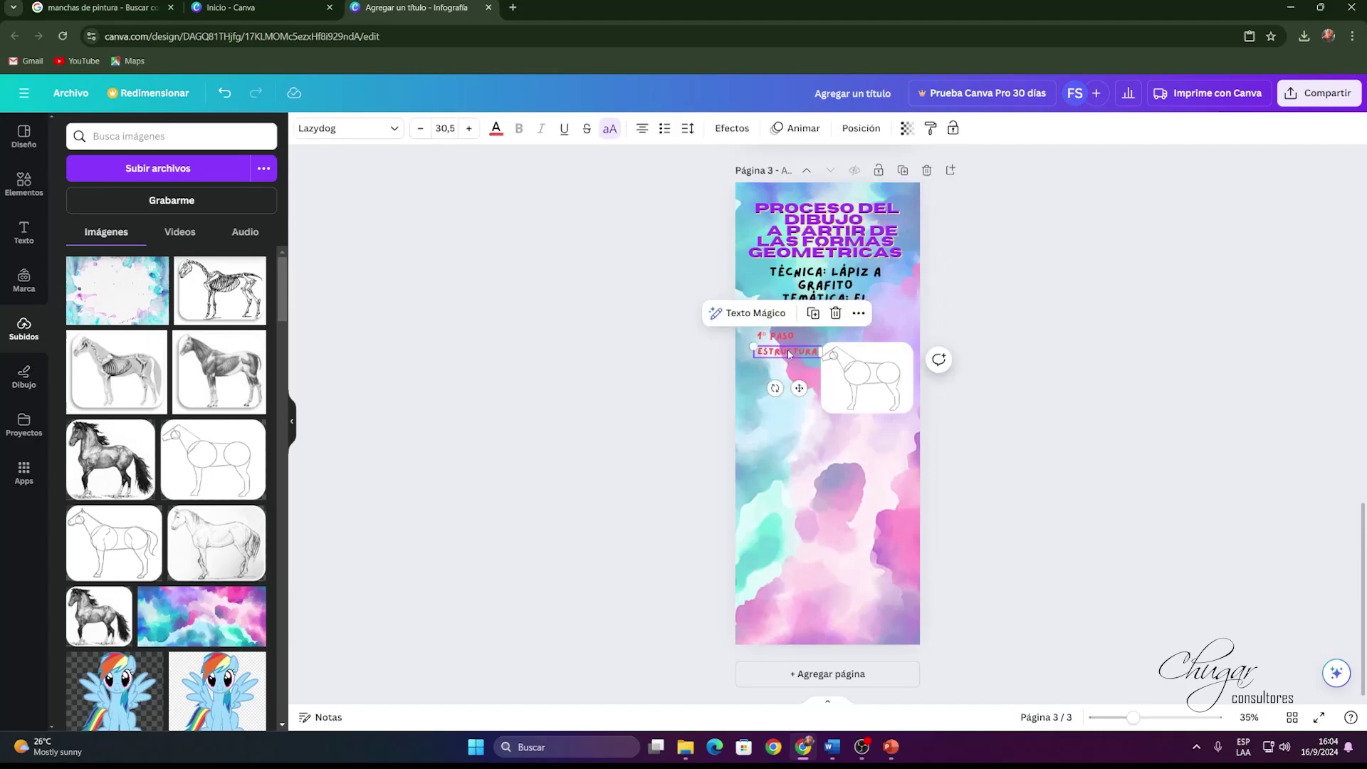
double_click(789, 354)
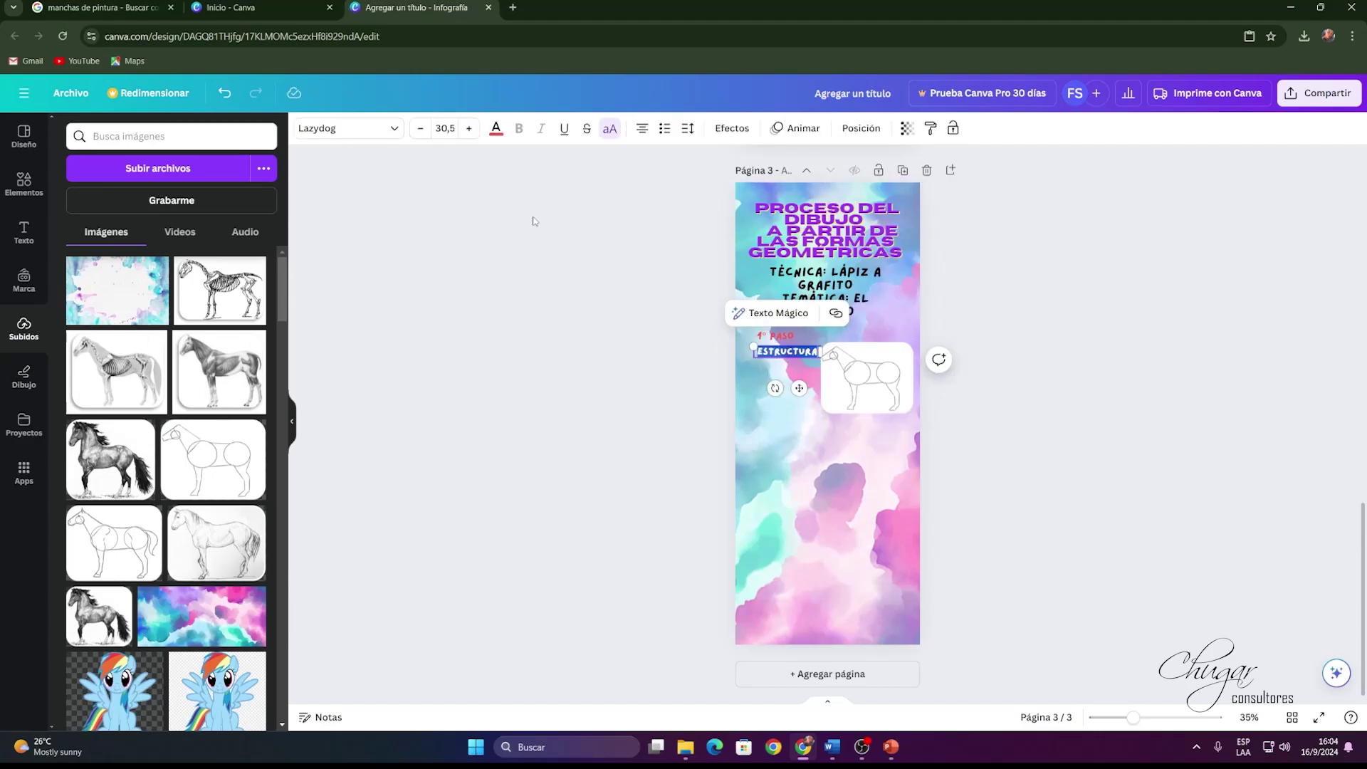
click(496, 131)
Set the transparency of the watercolour background image to 55.
click(835, 500)
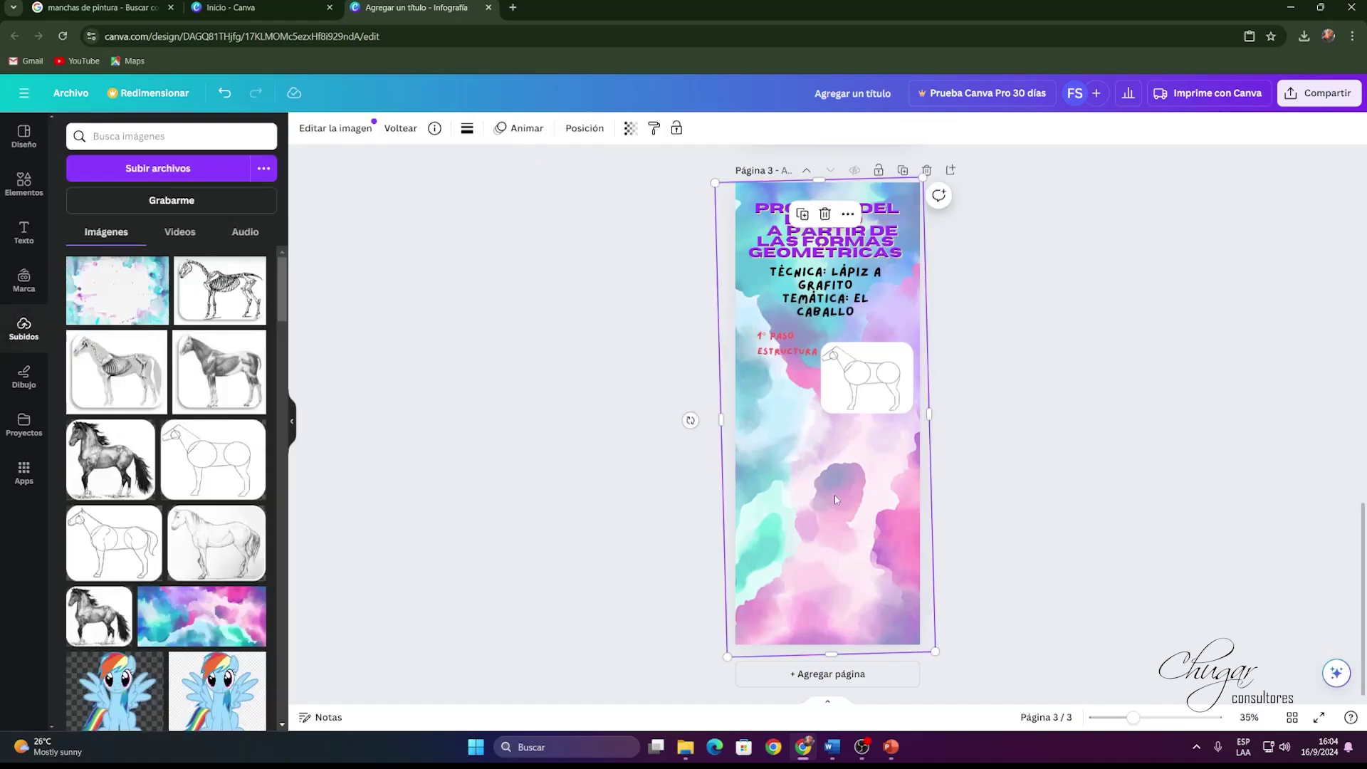
click(630, 129)
drag(591, 183, 554, 192)
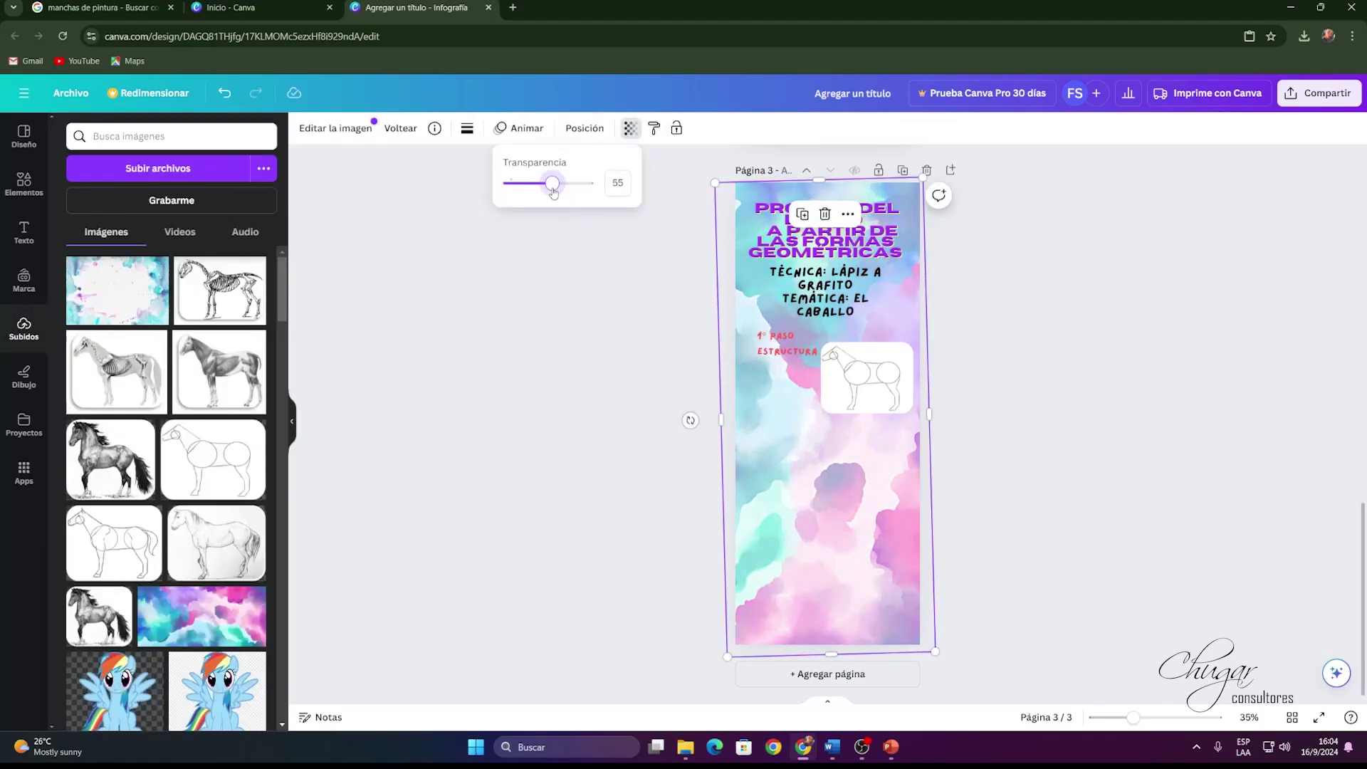
click(779, 426)
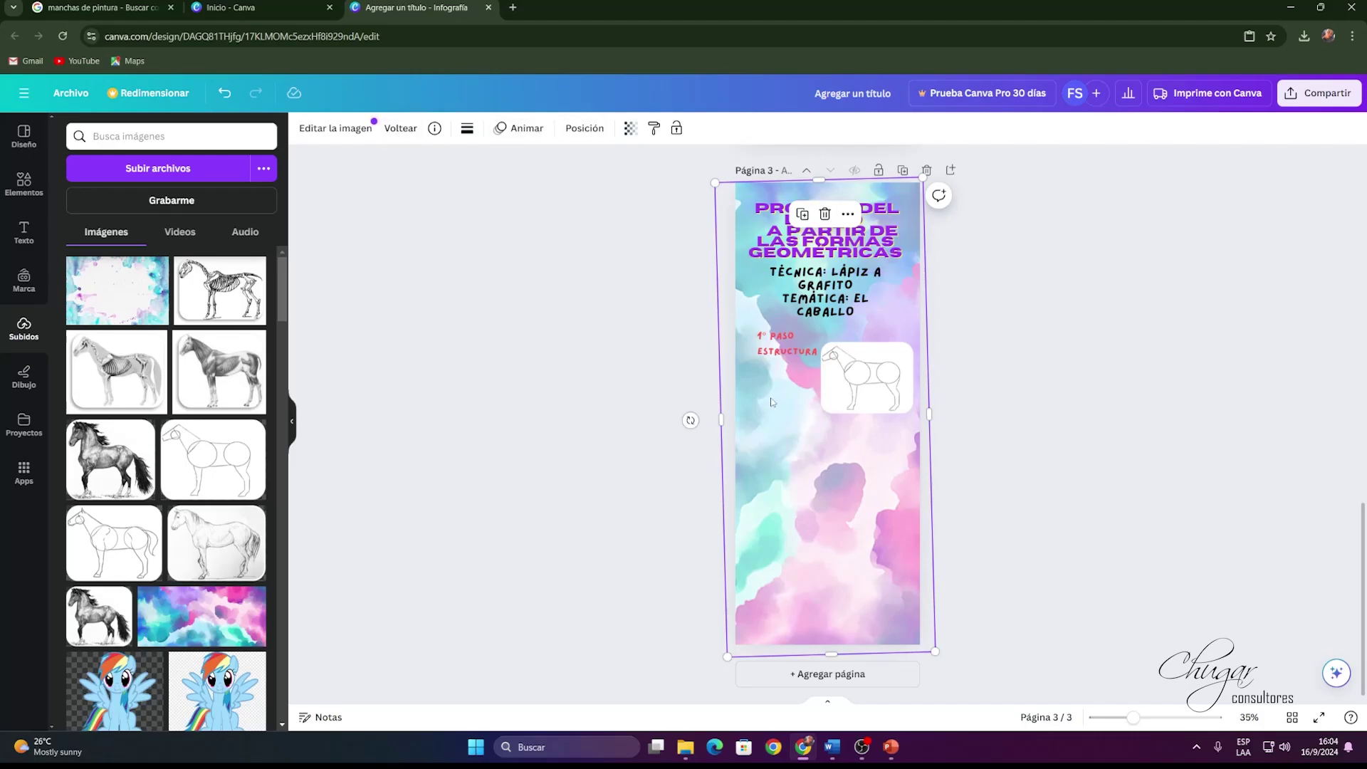
Recolour both the "1° PASO" and "ESTRUCTURA" texts bright red.
click(747, 337)
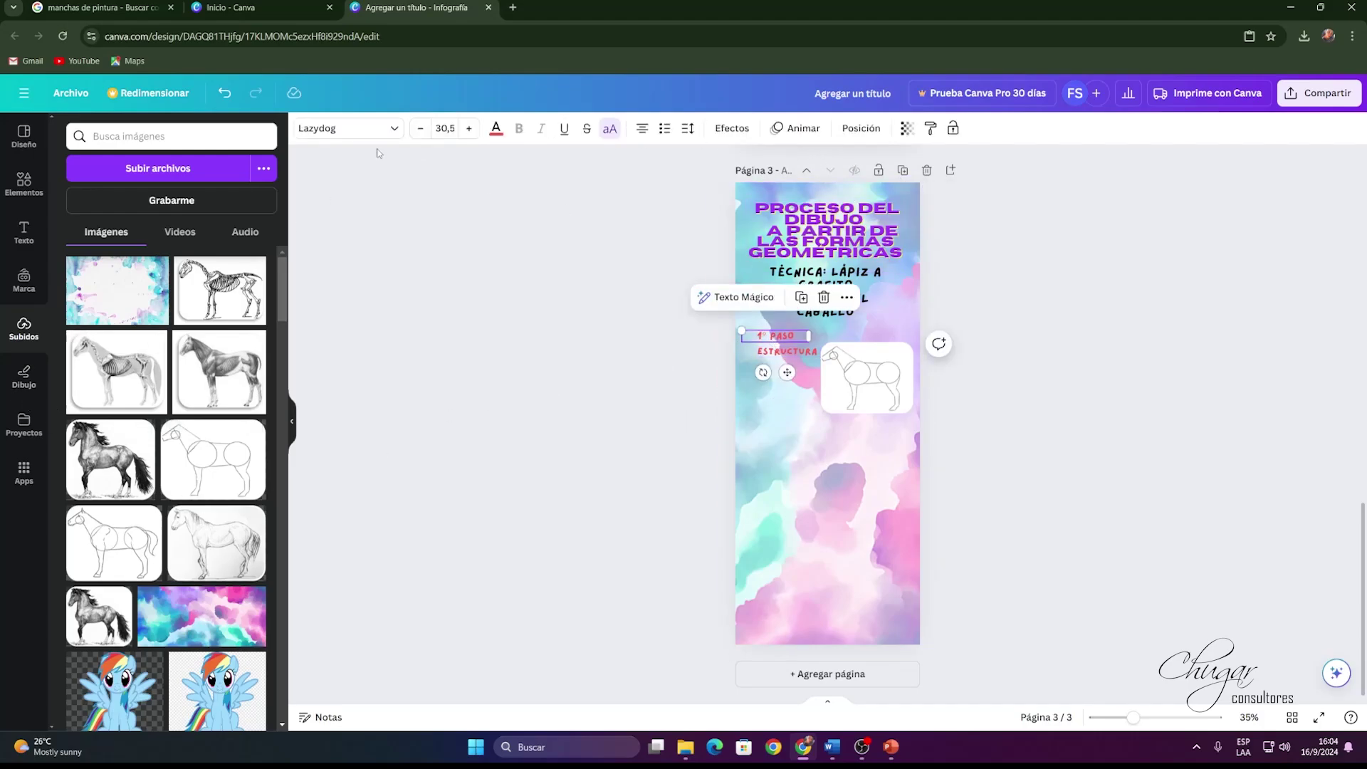
click(496, 129)
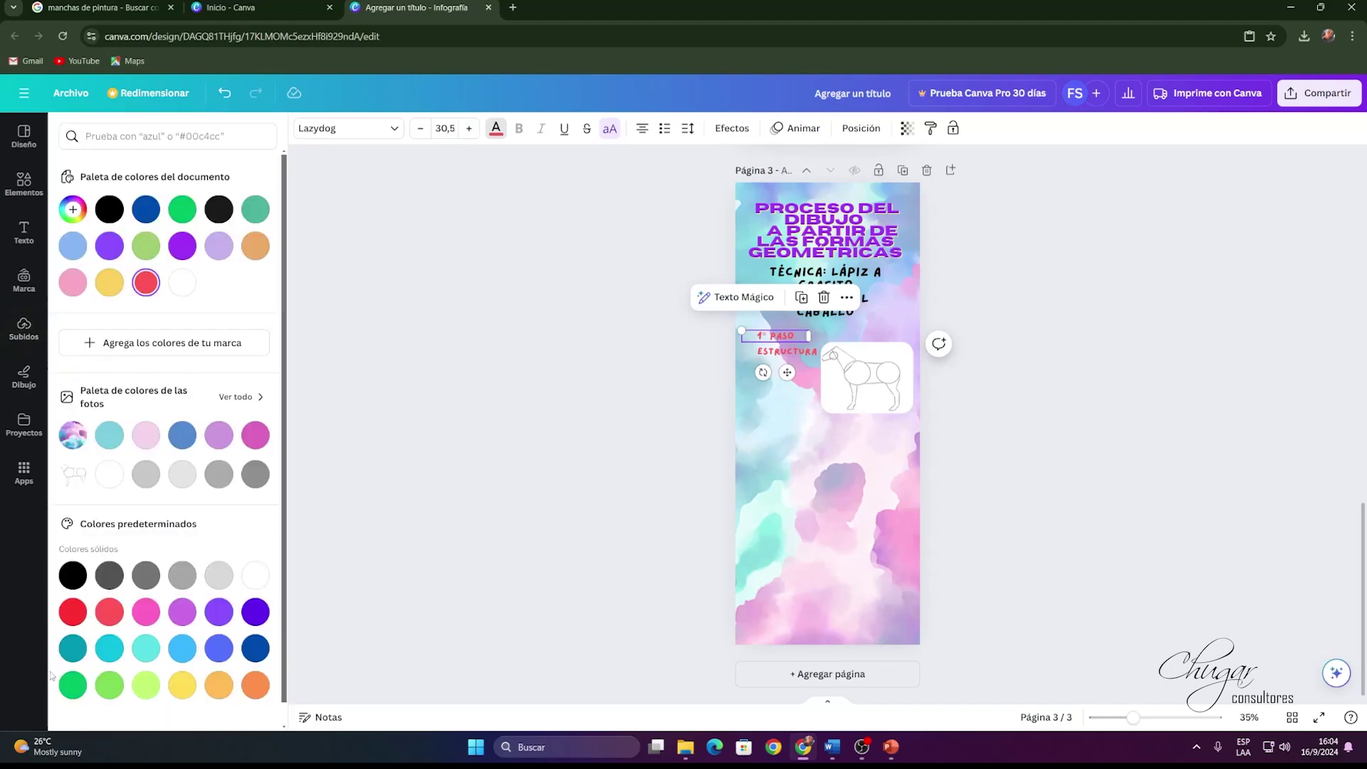
click(73, 611)
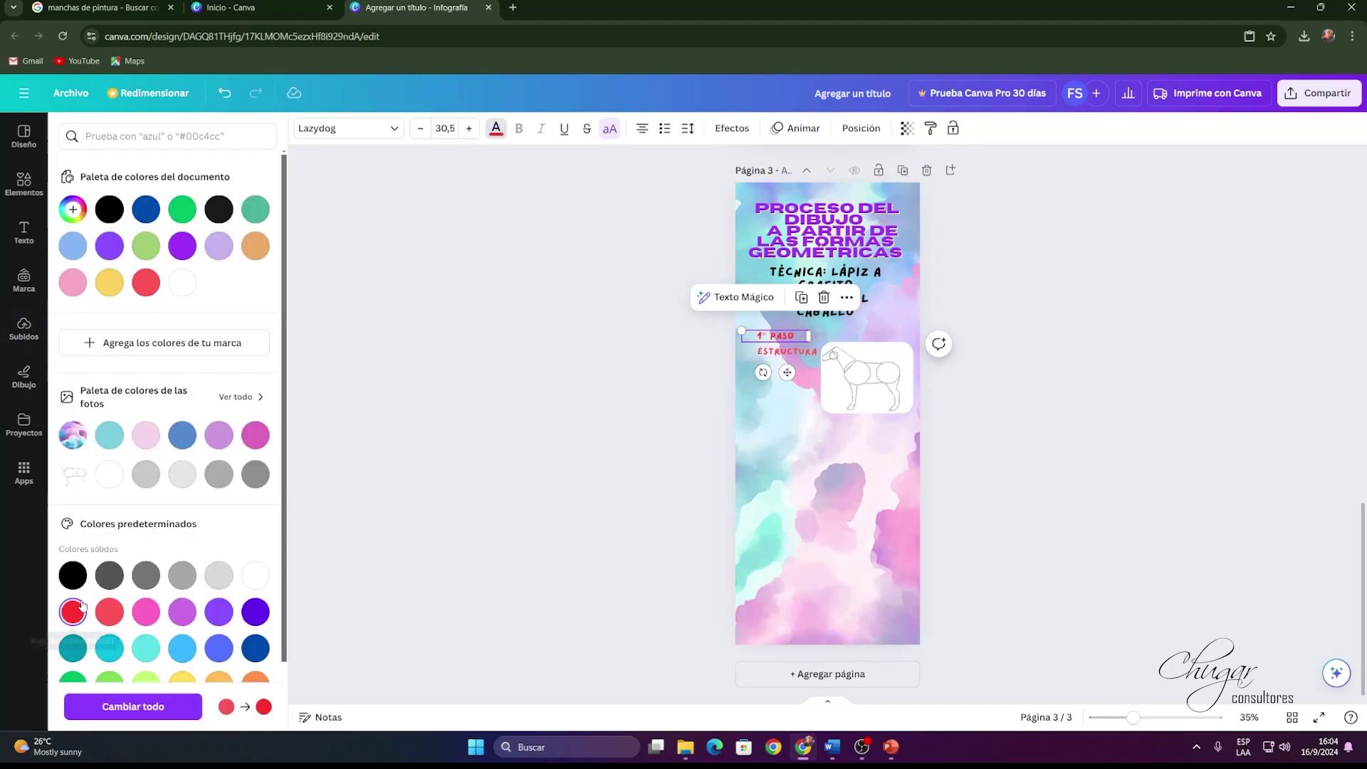
click(787, 351)
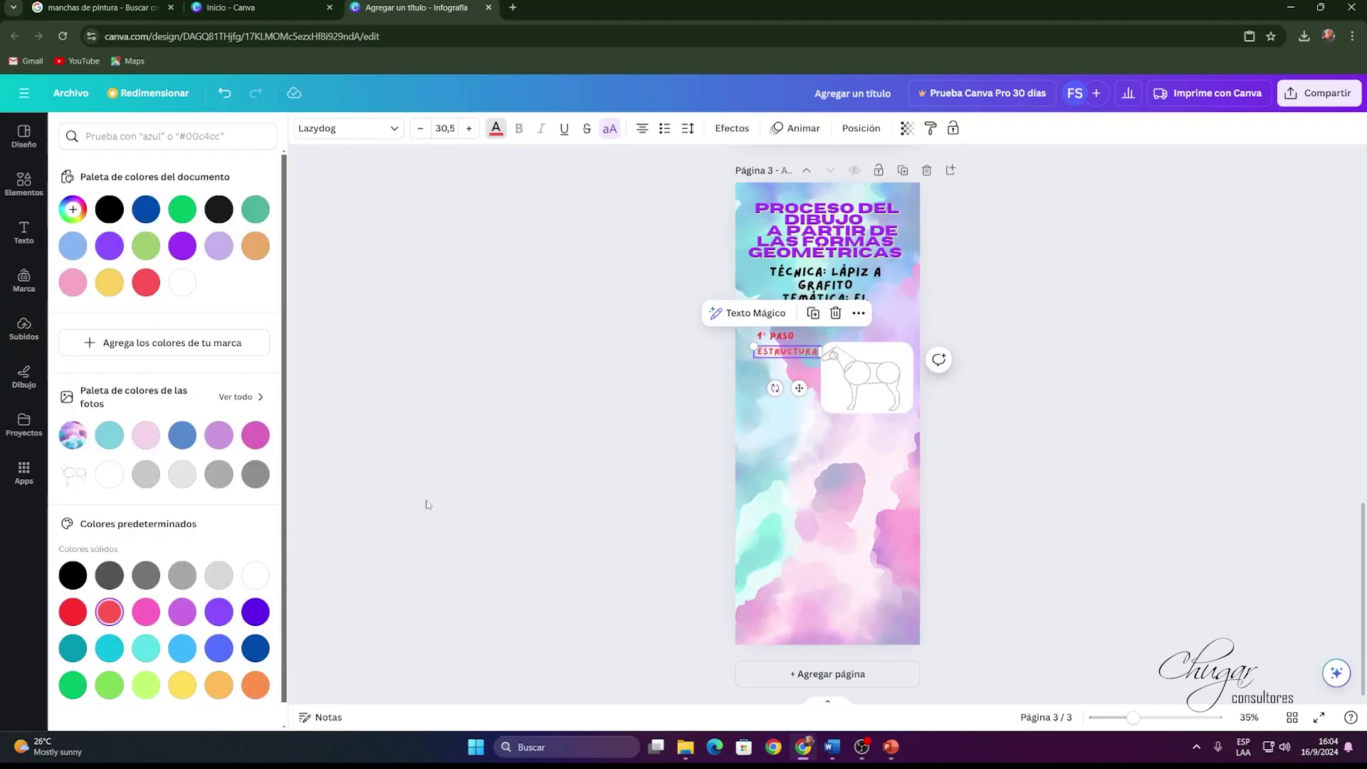
click(73, 611)
click(795, 608)
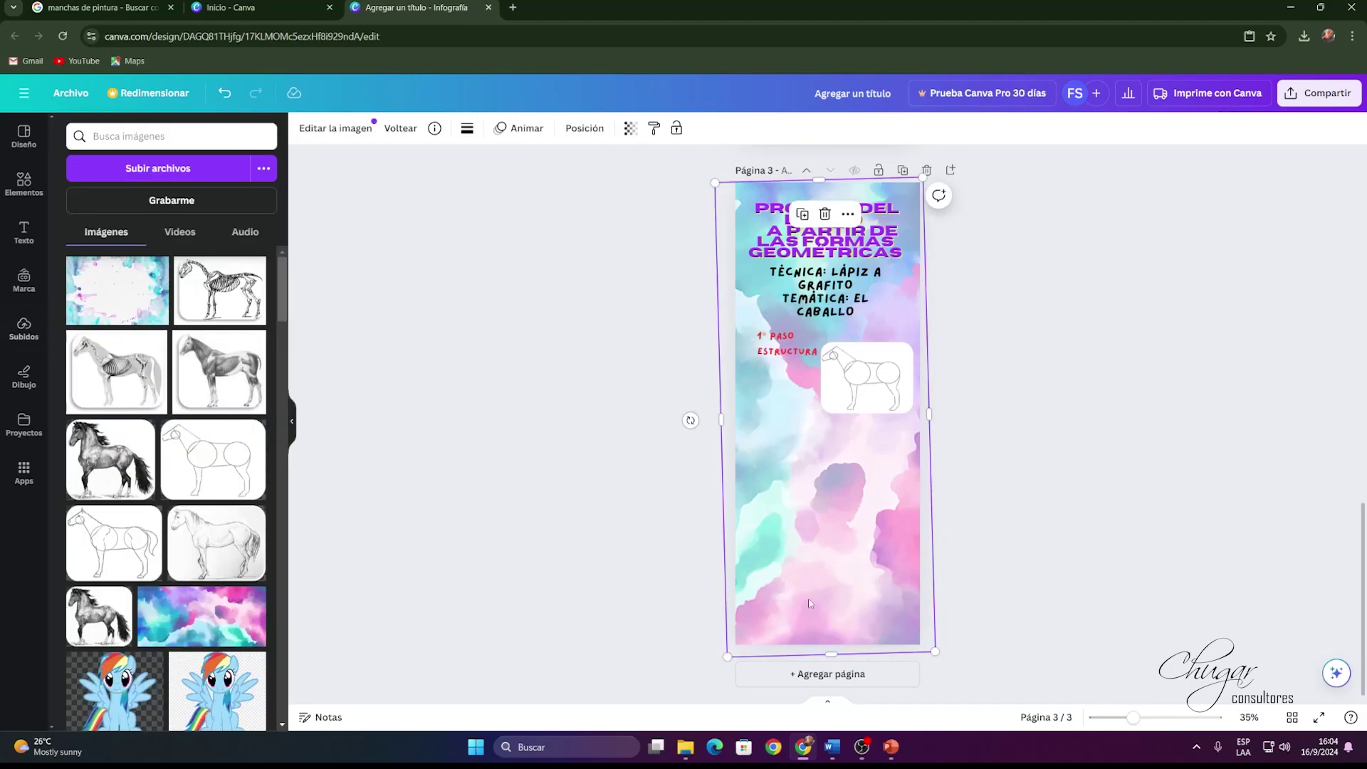
Add the black curved arrow pointing down to the right, shrink it and place it below "ESTRUCTURA".
click(22, 189)
scroll(182, 412, down, 7)
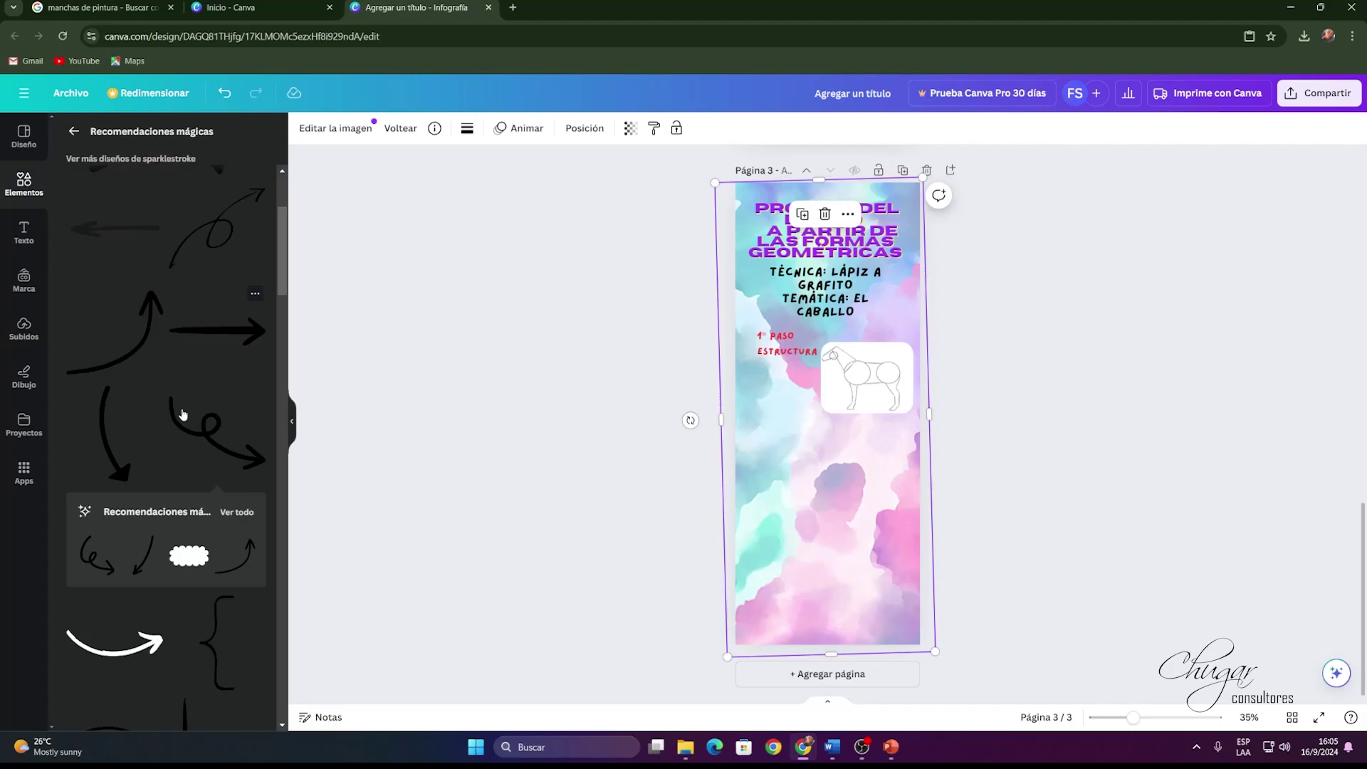
scroll(181, 412, down, 6)
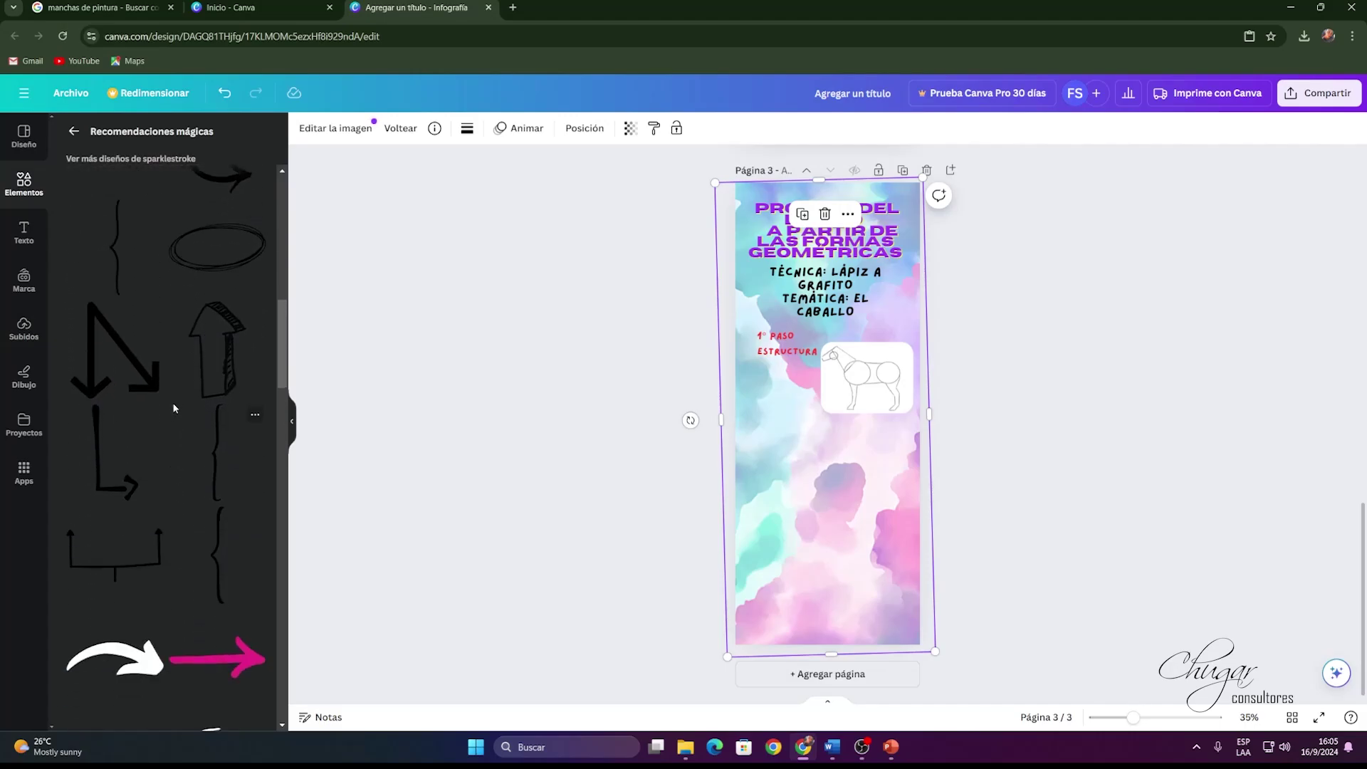
scroll(164, 404, down, 3)
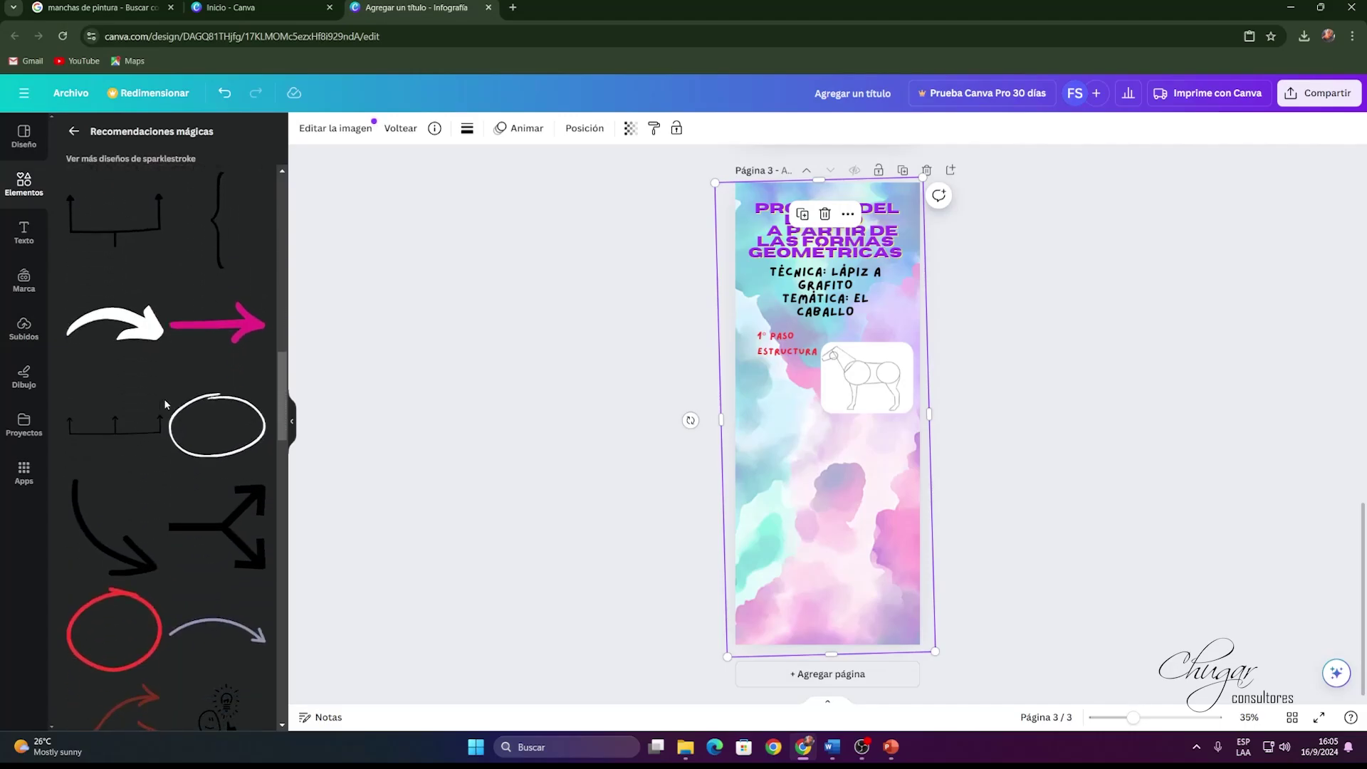
scroll(109, 430, down, 2)
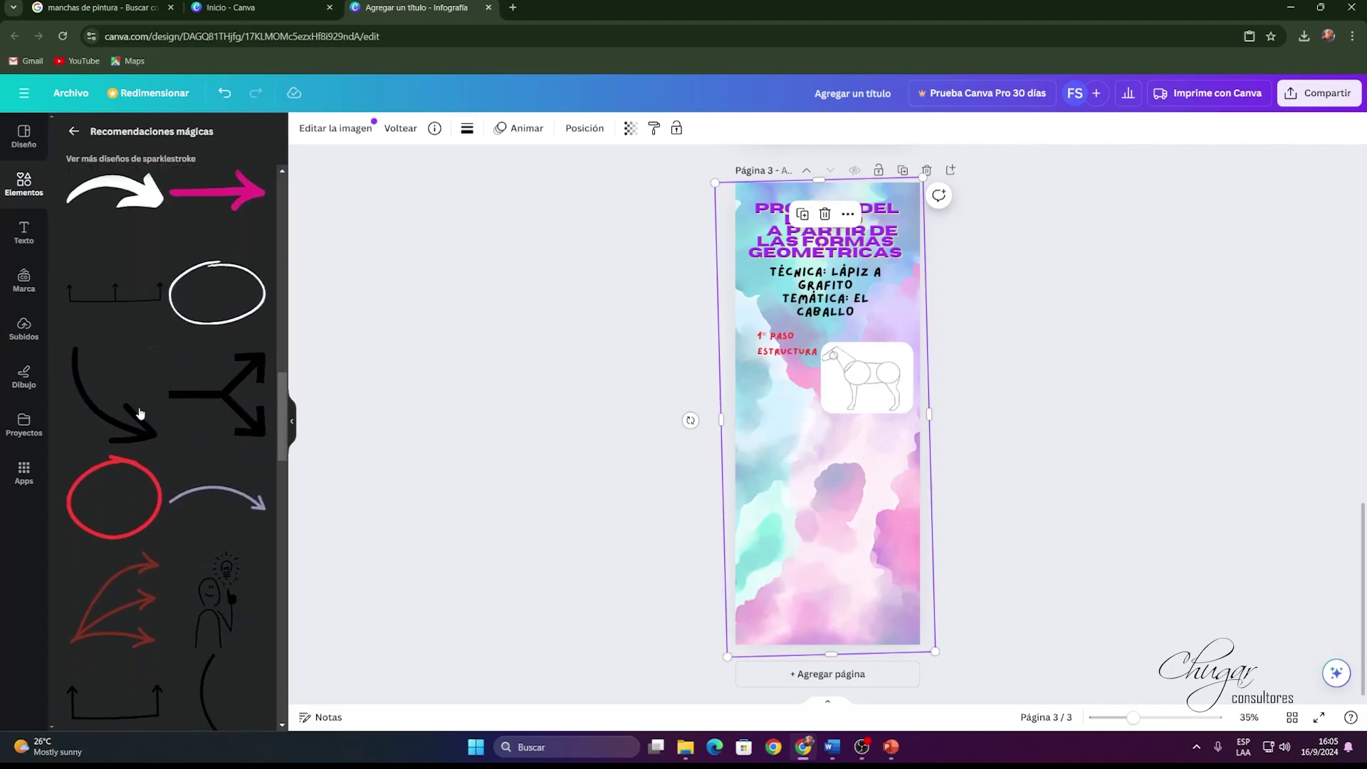
click(109, 430)
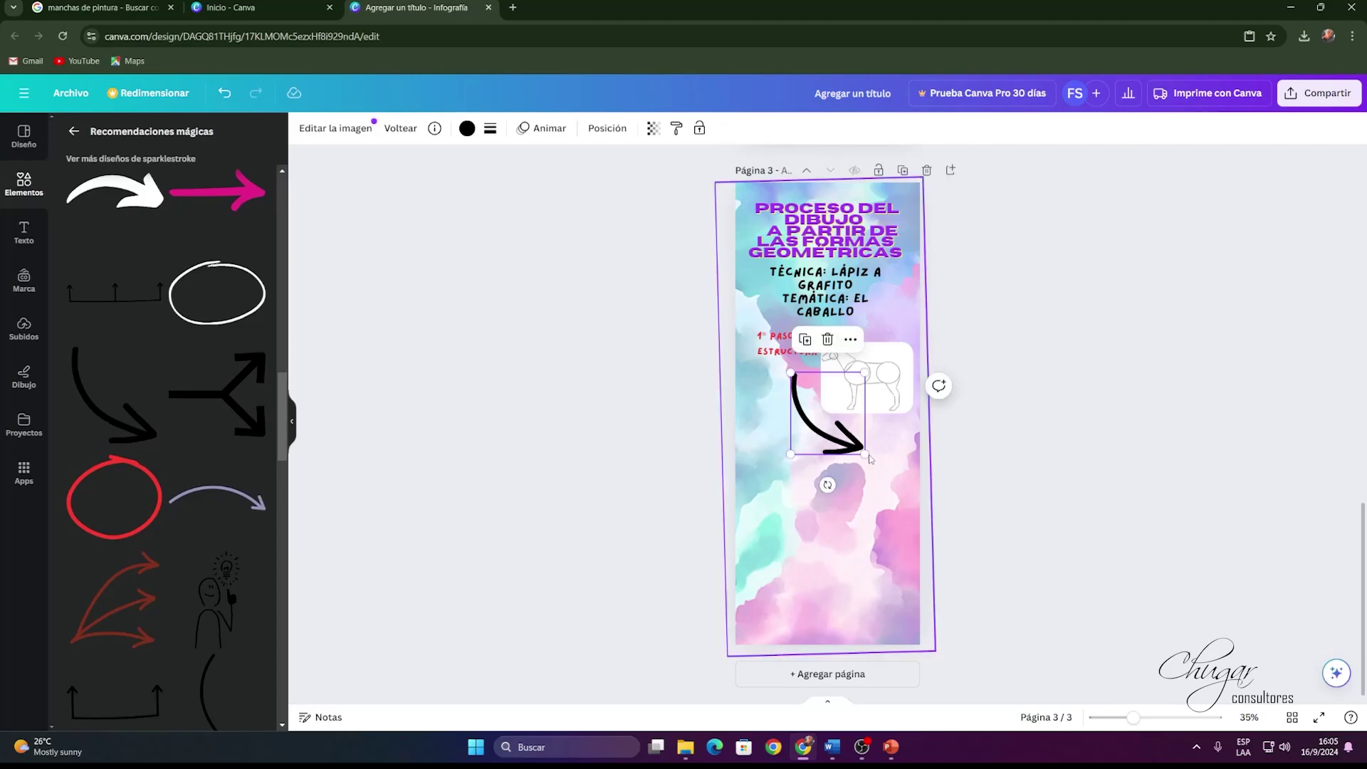
drag(866, 452, 783, 382)
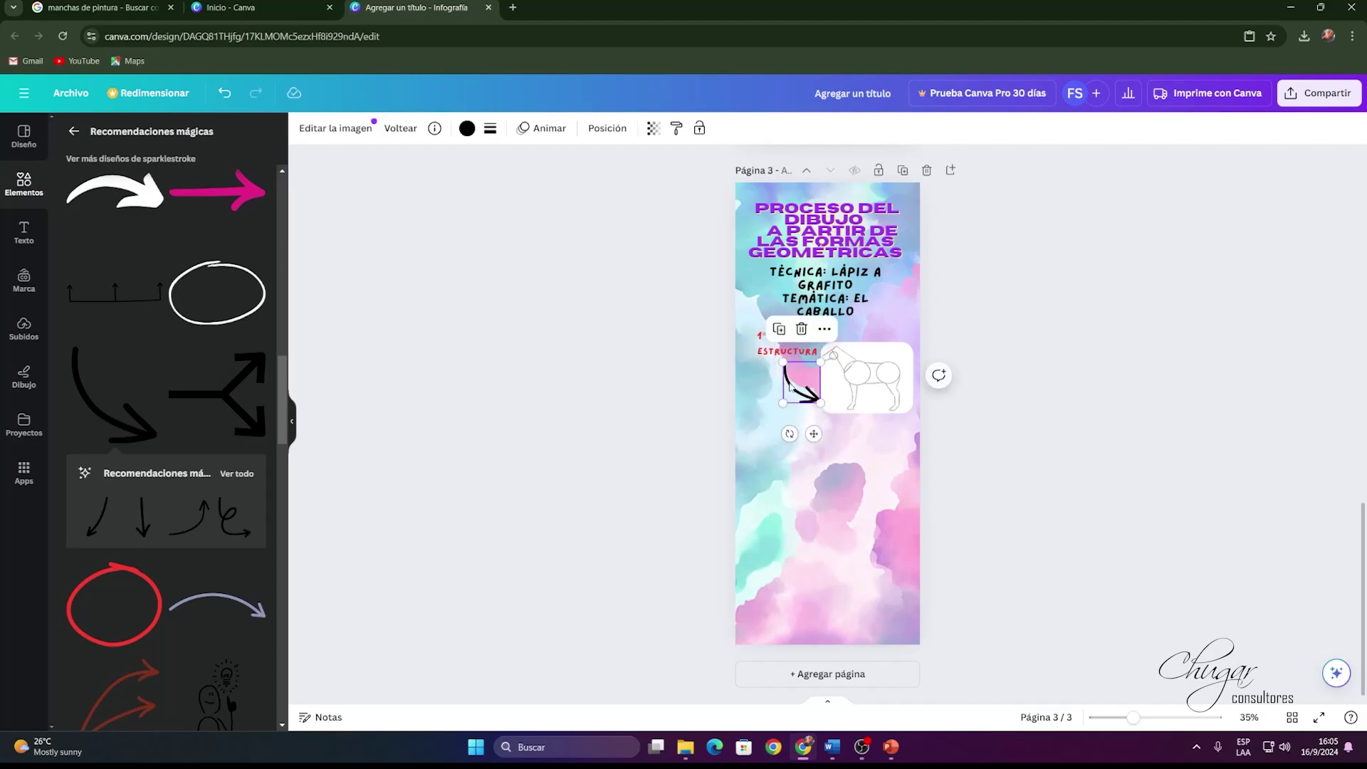
Set the curved arrow's transparency to 67 and move it right, up against the horse sketch.
click(652, 128)
drag(615, 182, 586, 192)
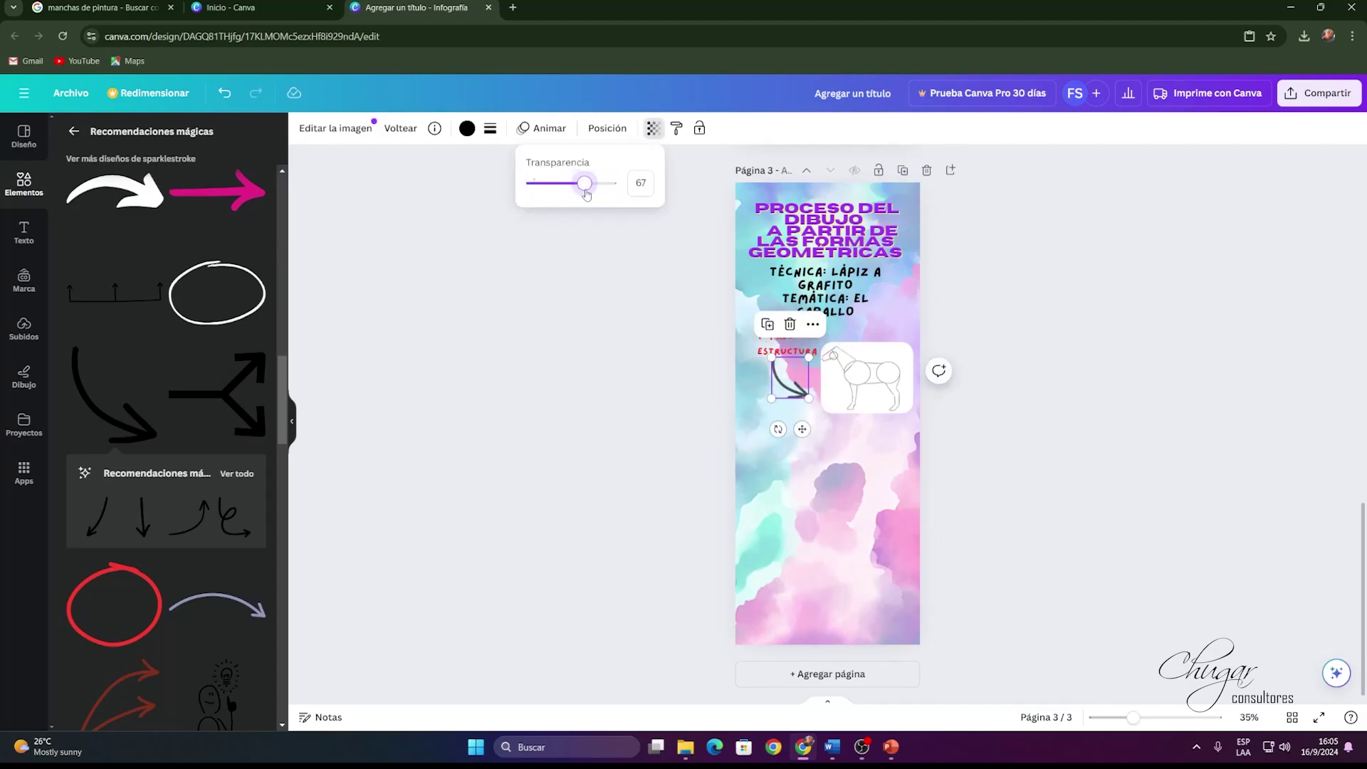
click(726, 320)
drag(786, 371, 794, 368)
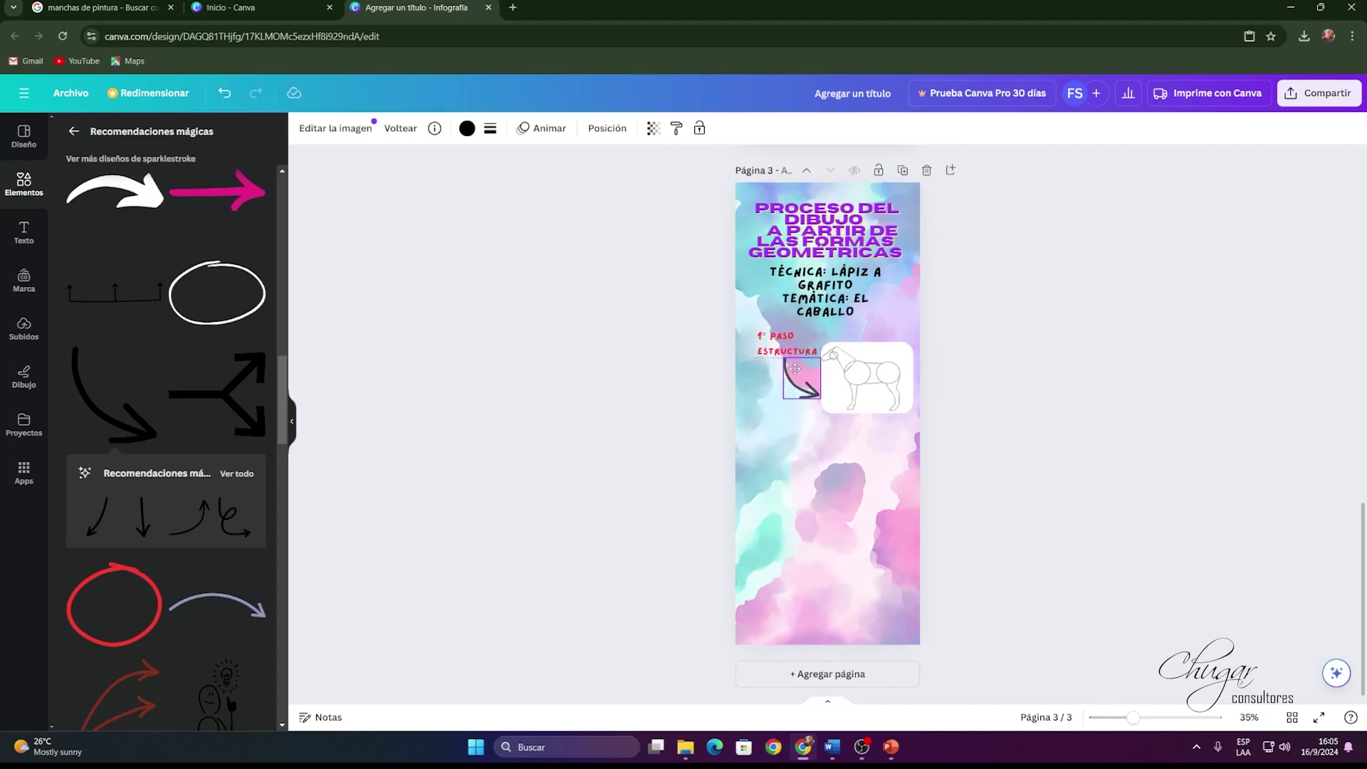
click(869, 384)
click(630, 129)
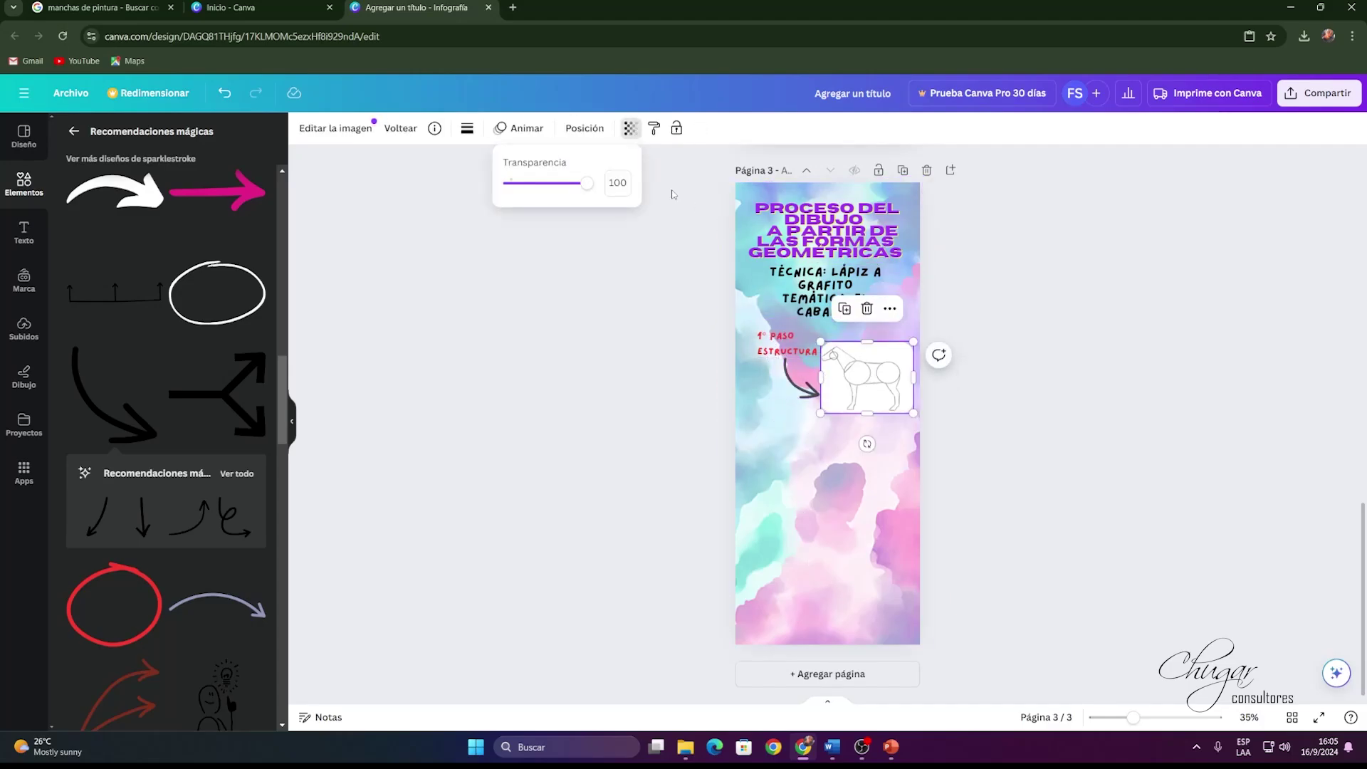
click(741, 422)
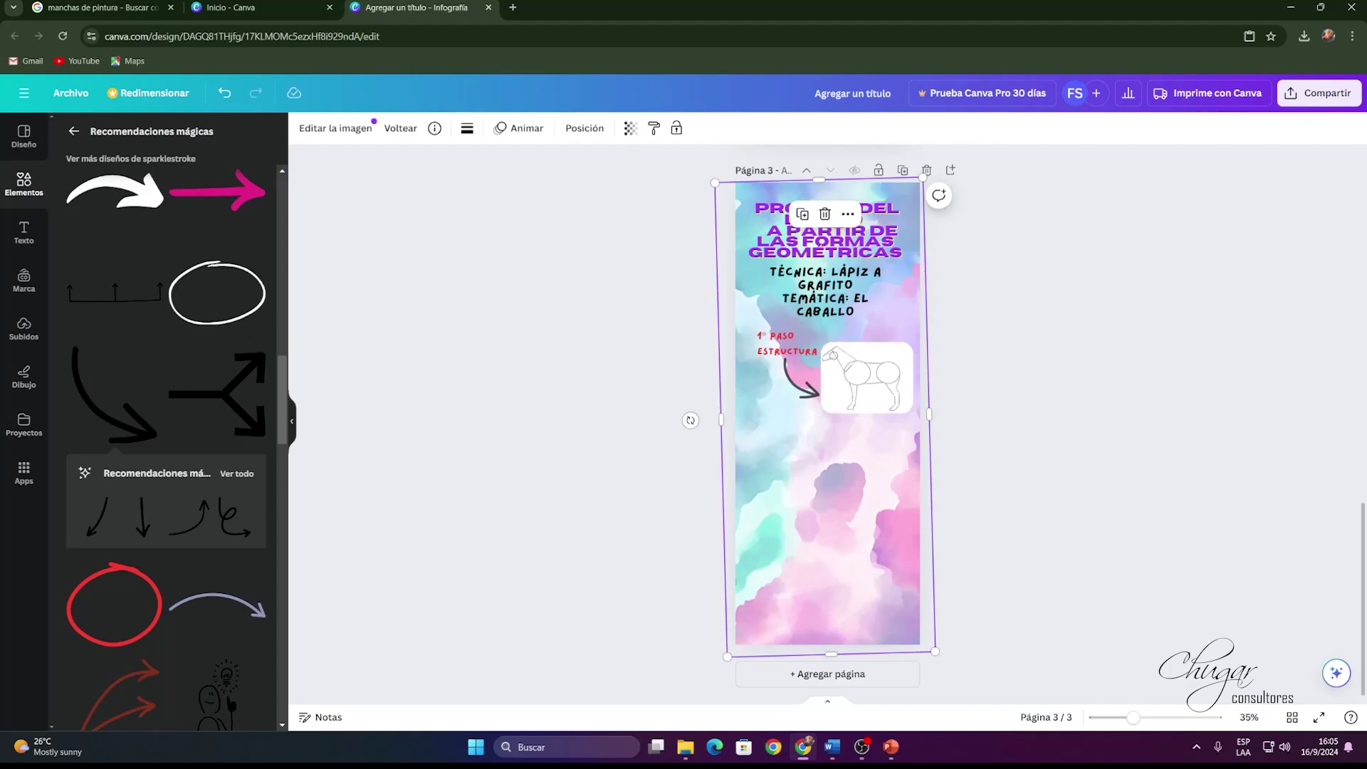
Copy the "2° PASO" and "BOCETO" texts from Word and paste them one above the other below the curved arrow.
key(alt+Tab)
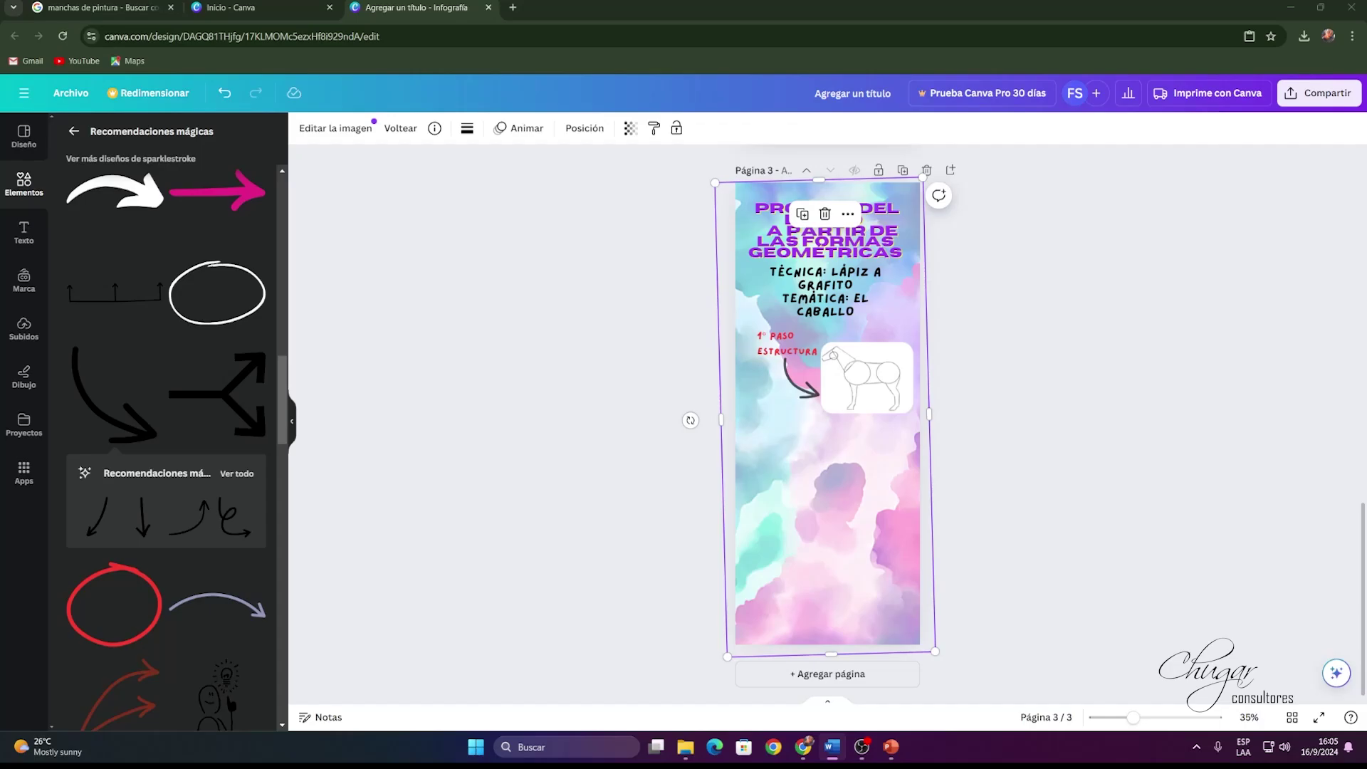
right_click(785, 486)
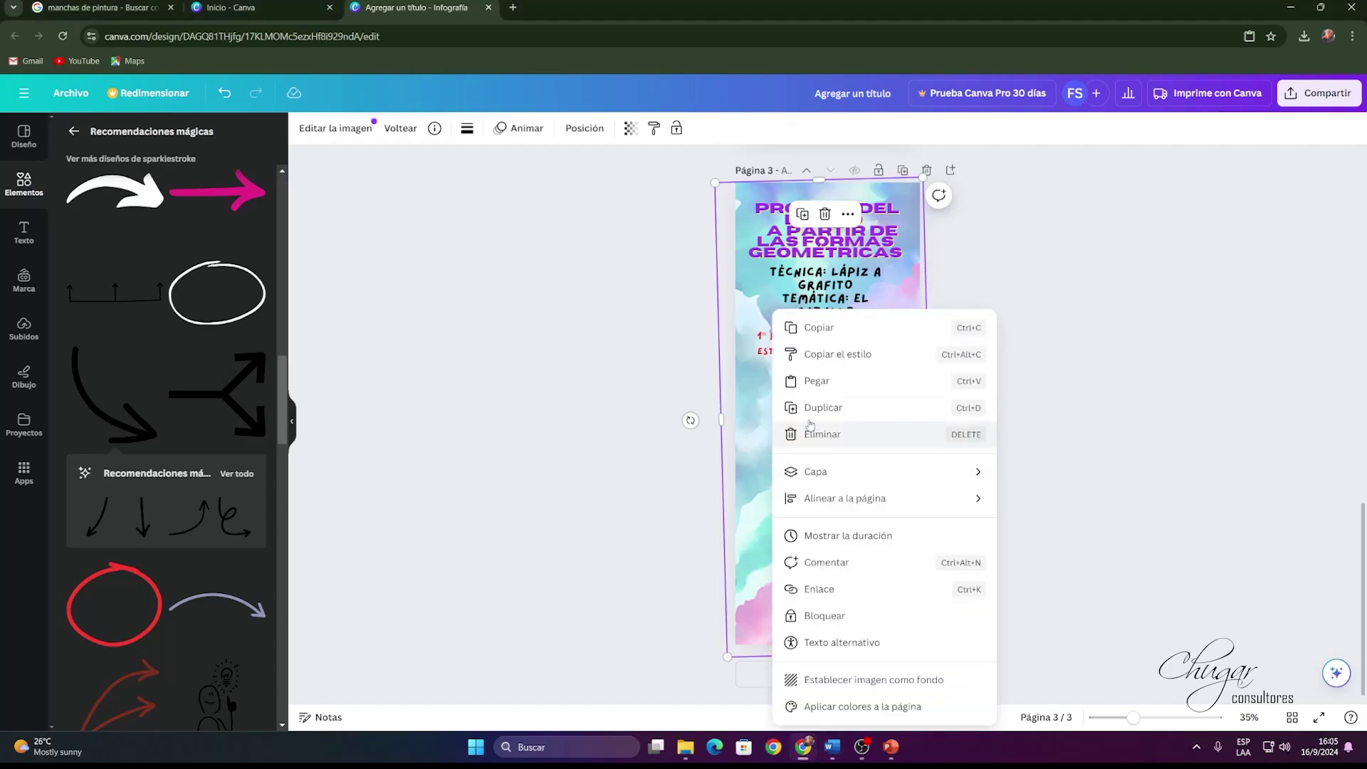
click(826, 381)
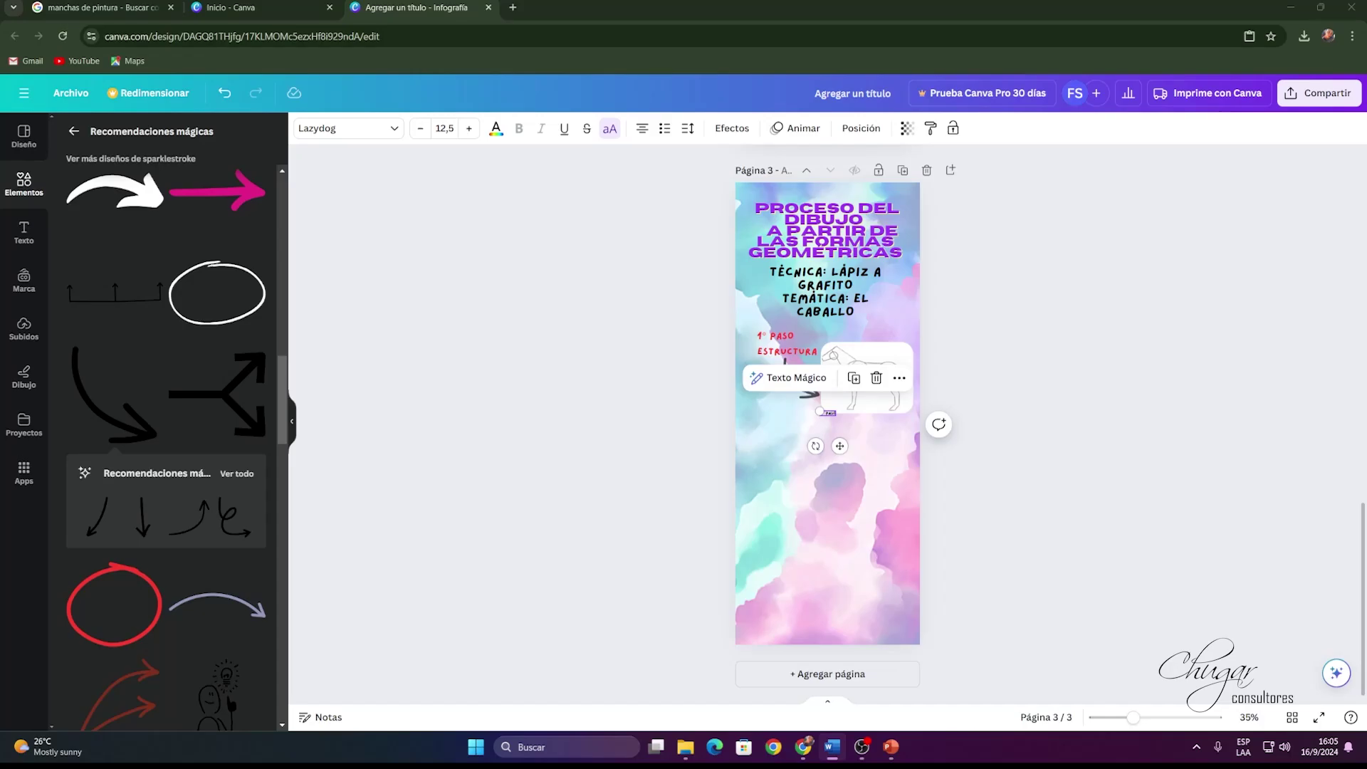
right_click(792, 474)
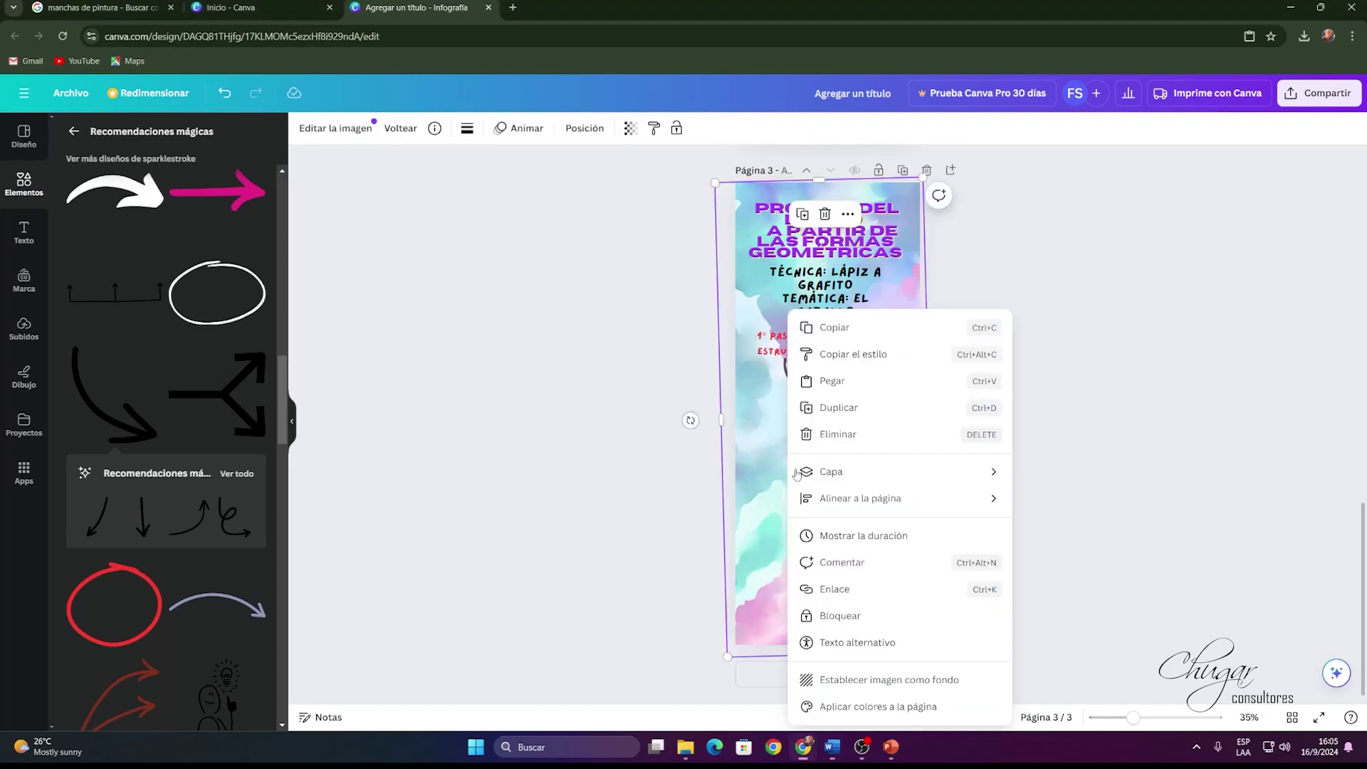
click(854, 381)
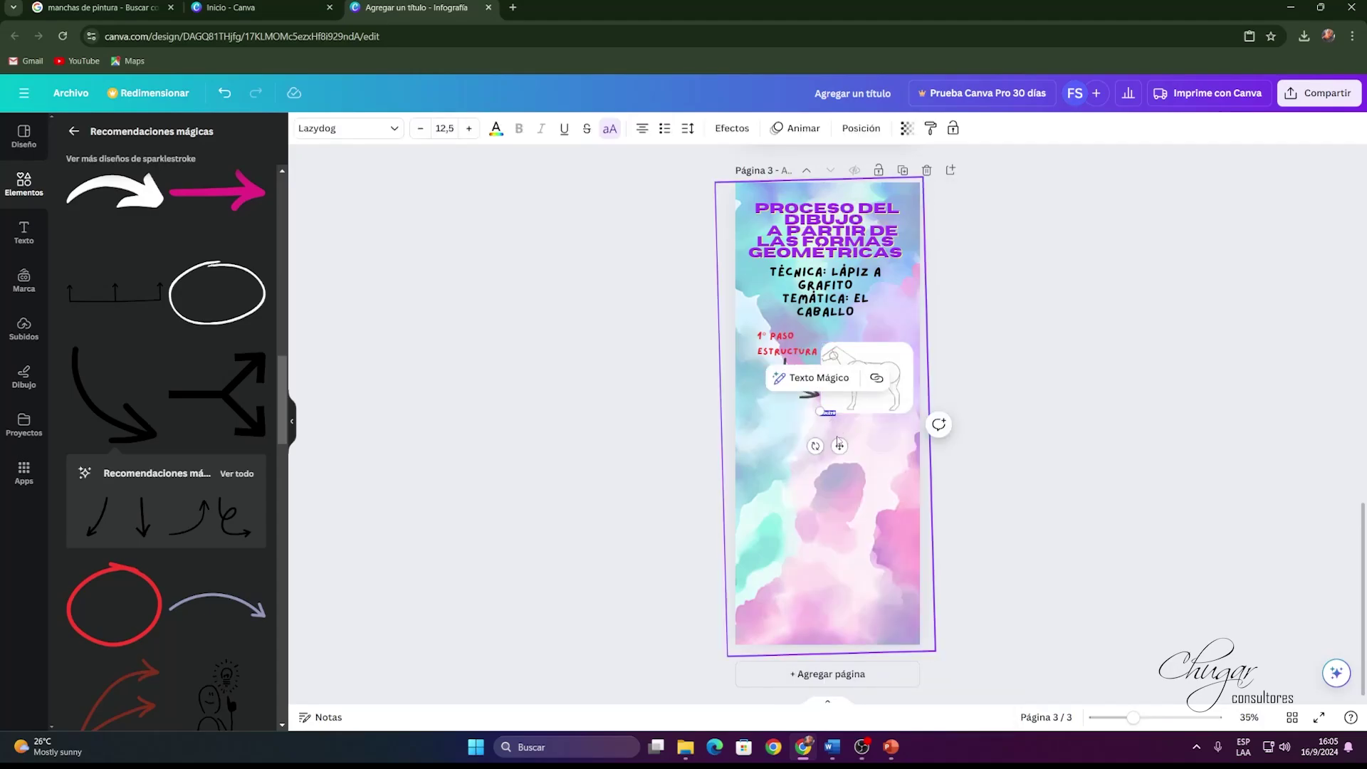
drag(840, 446, 789, 473)
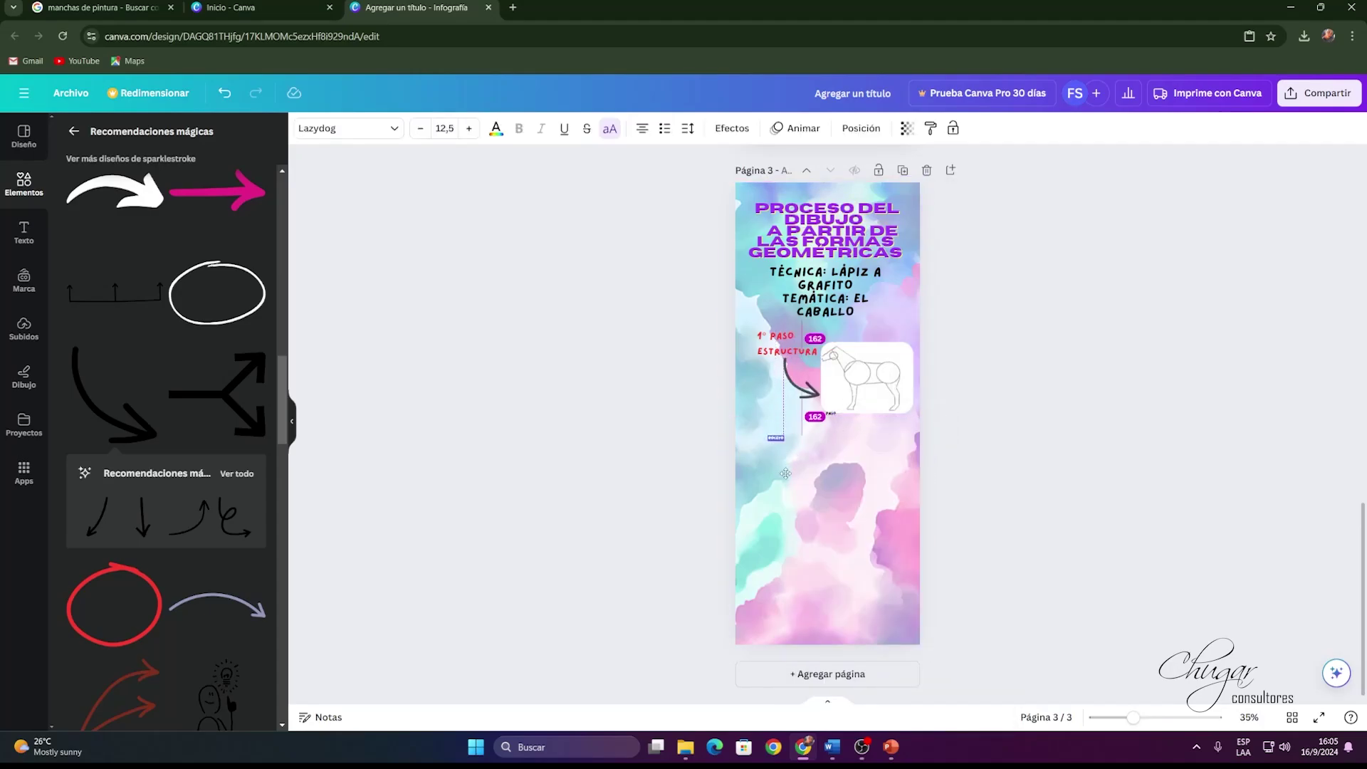
click(790, 473)
drag(830, 418, 779, 419)
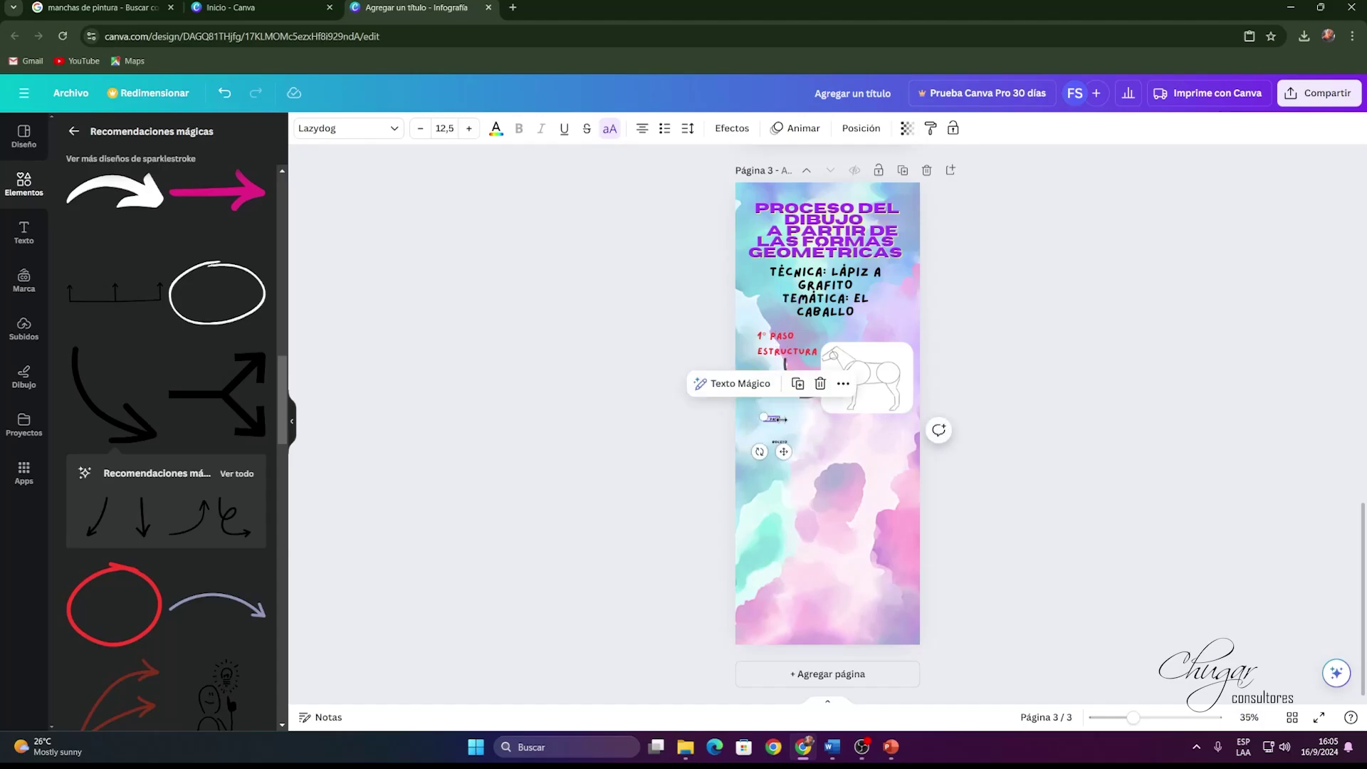
Set the "2° PASO" text to font size 36.5 and shift it slightly right.
click(469, 129)
click(469, 129)
click(469, 128)
click(468, 129)
click(469, 128)
click(468, 128)
click(468, 128)
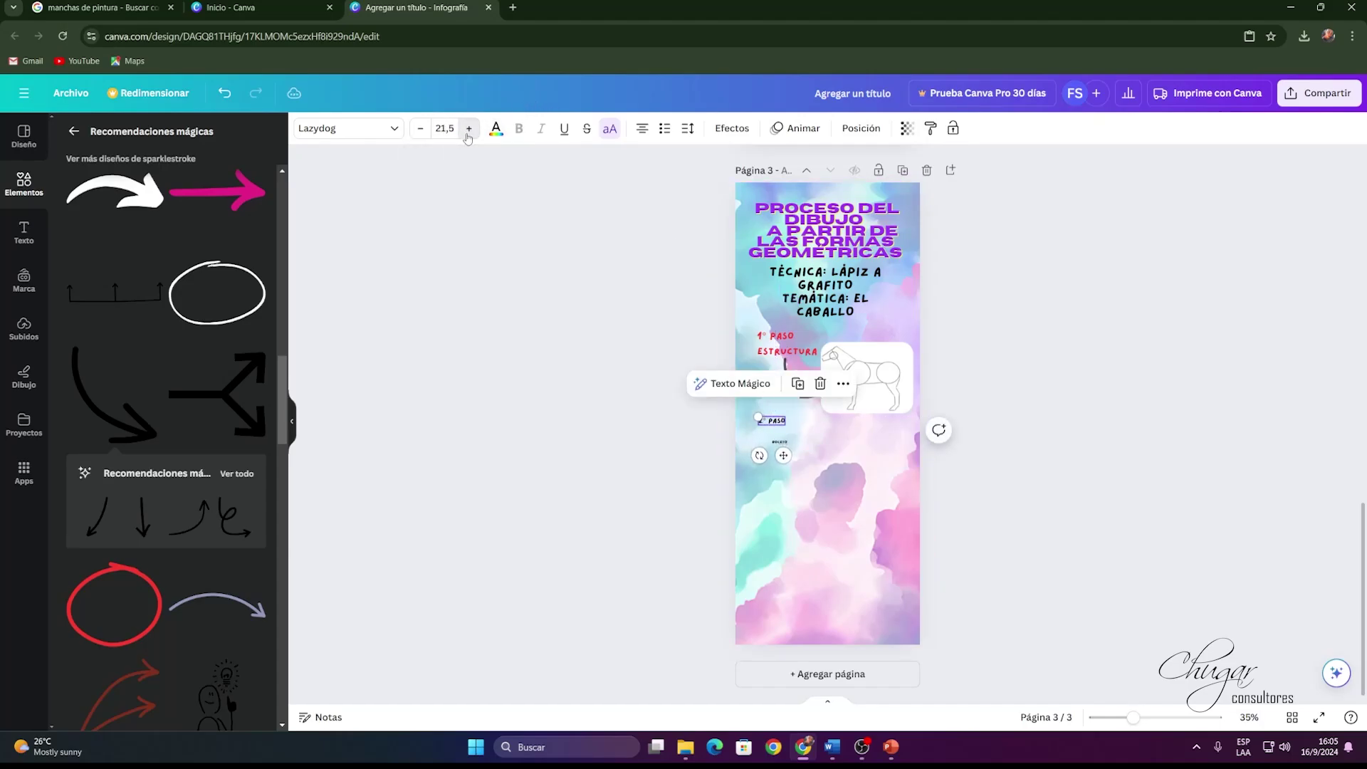
click(468, 128)
click(468, 128)
click(469, 128)
click(468, 128)
click(468, 128)
click(468, 128)
click(469, 128)
click(468, 128)
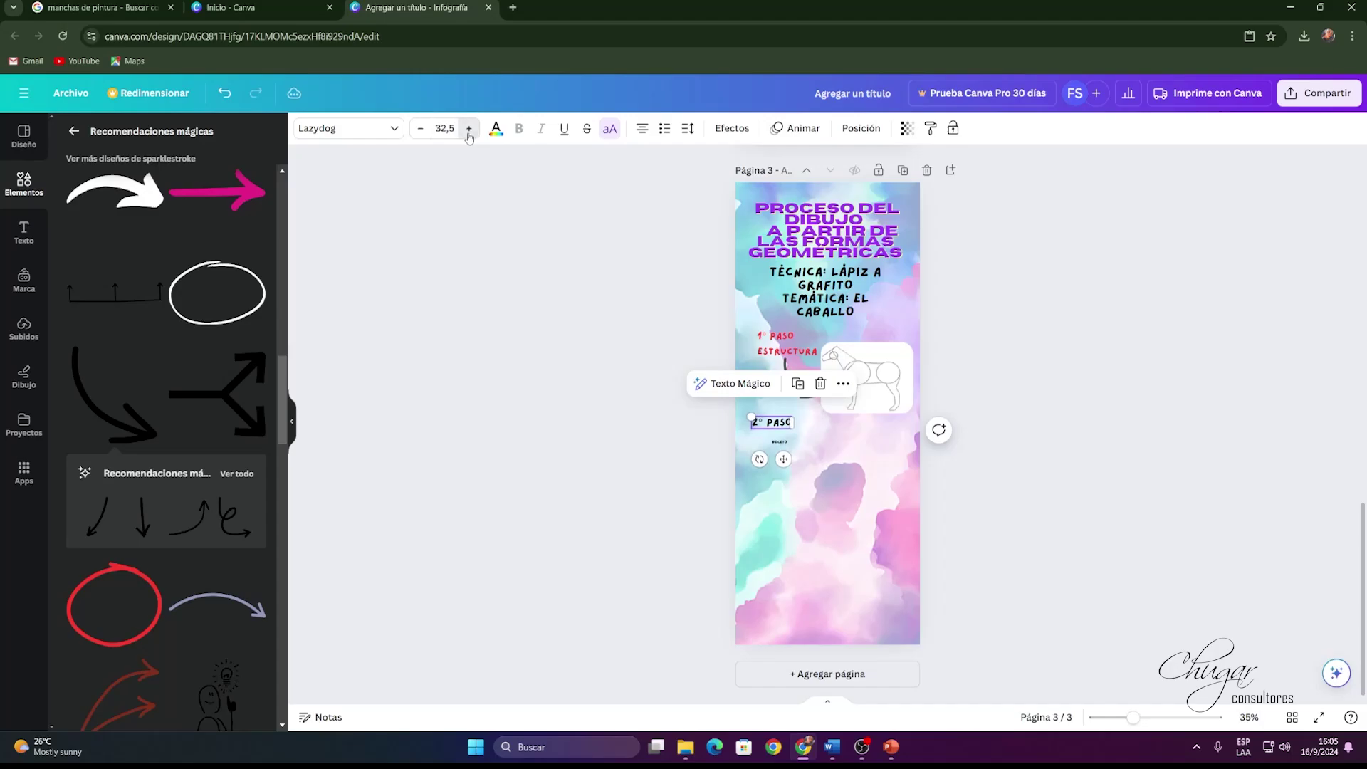
click(469, 128)
click(468, 128)
click(468, 129)
click(468, 128)
double_click(792, 425)
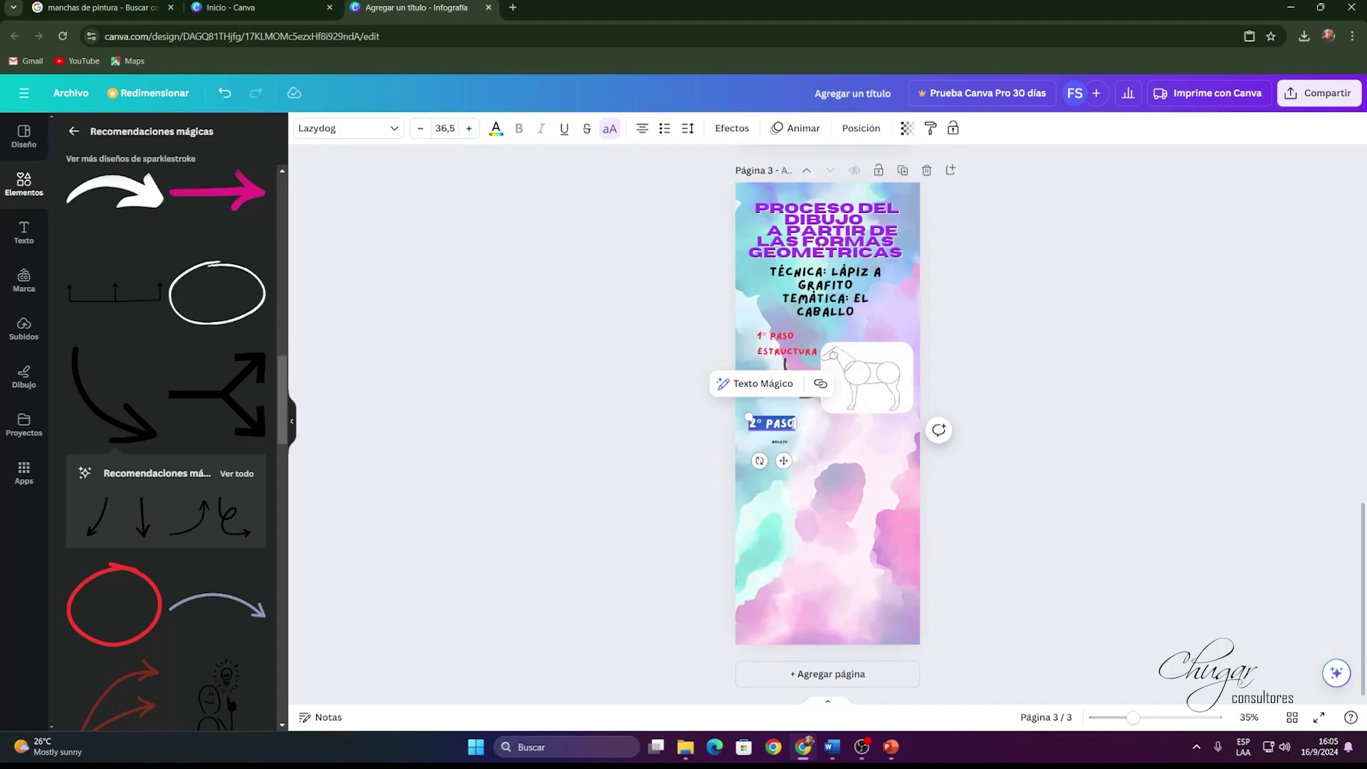
drag(797, 423, 800, 458)
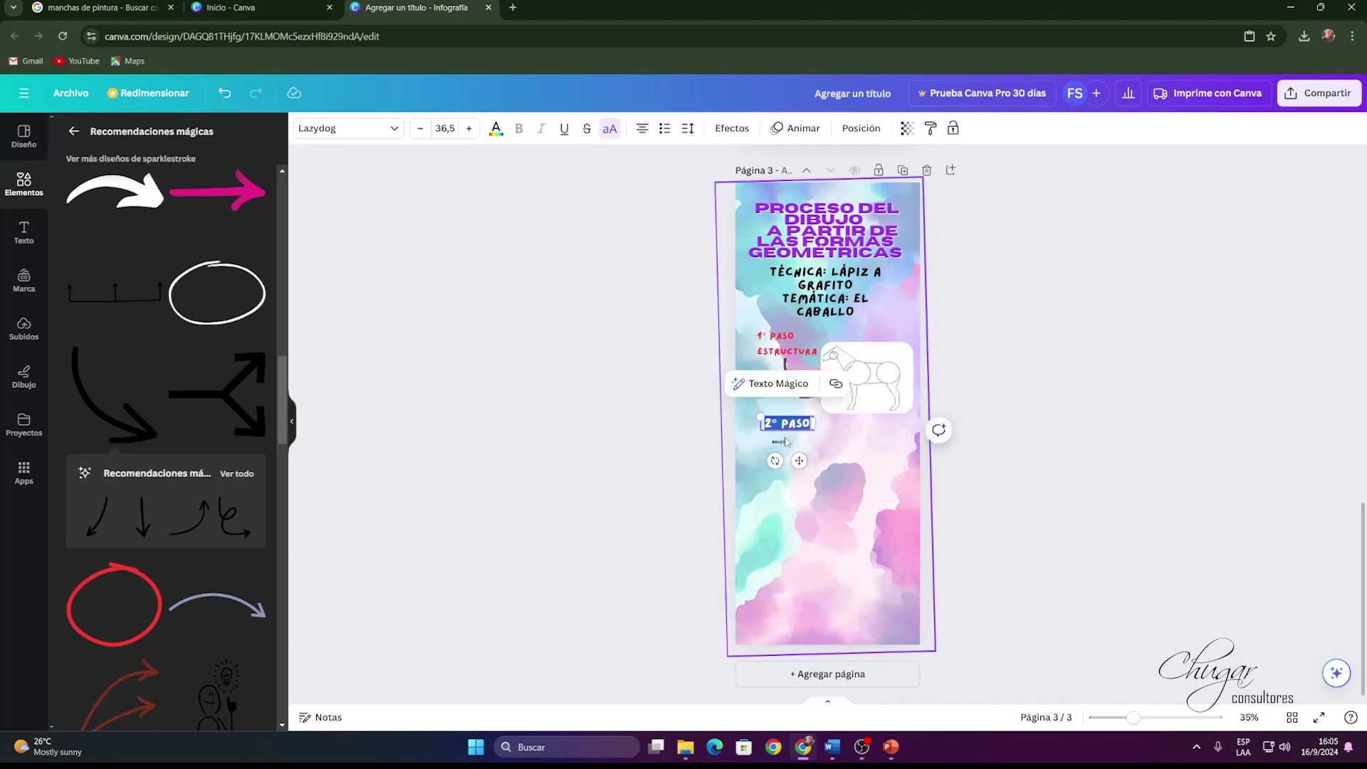
Set the "BOCETO" text to font size 36.5 and align it directly under "2° PASO".
click(780, 441)
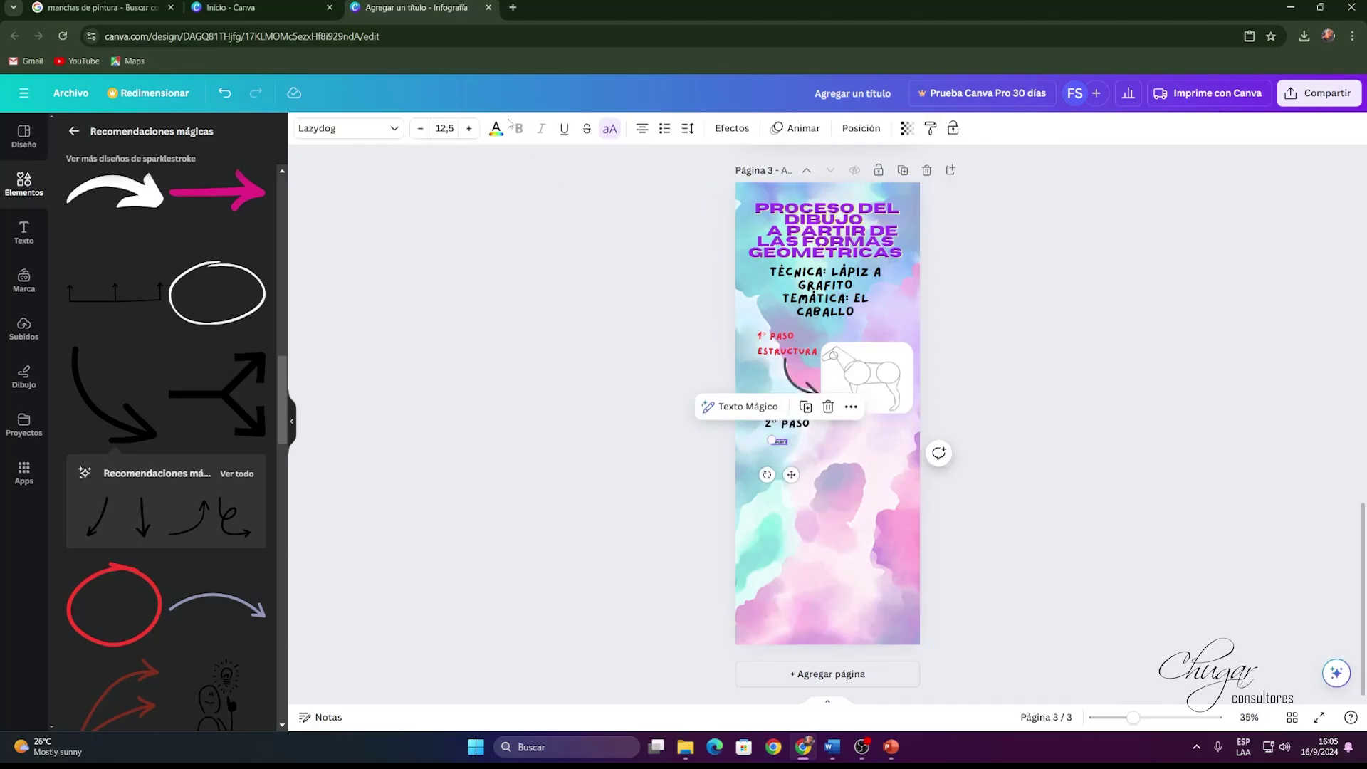
click(469, 129)
click(469, 129)
click(469, 129)
click(469, 129)
click(469, 128)
click(469, 129)
click(469, 129)
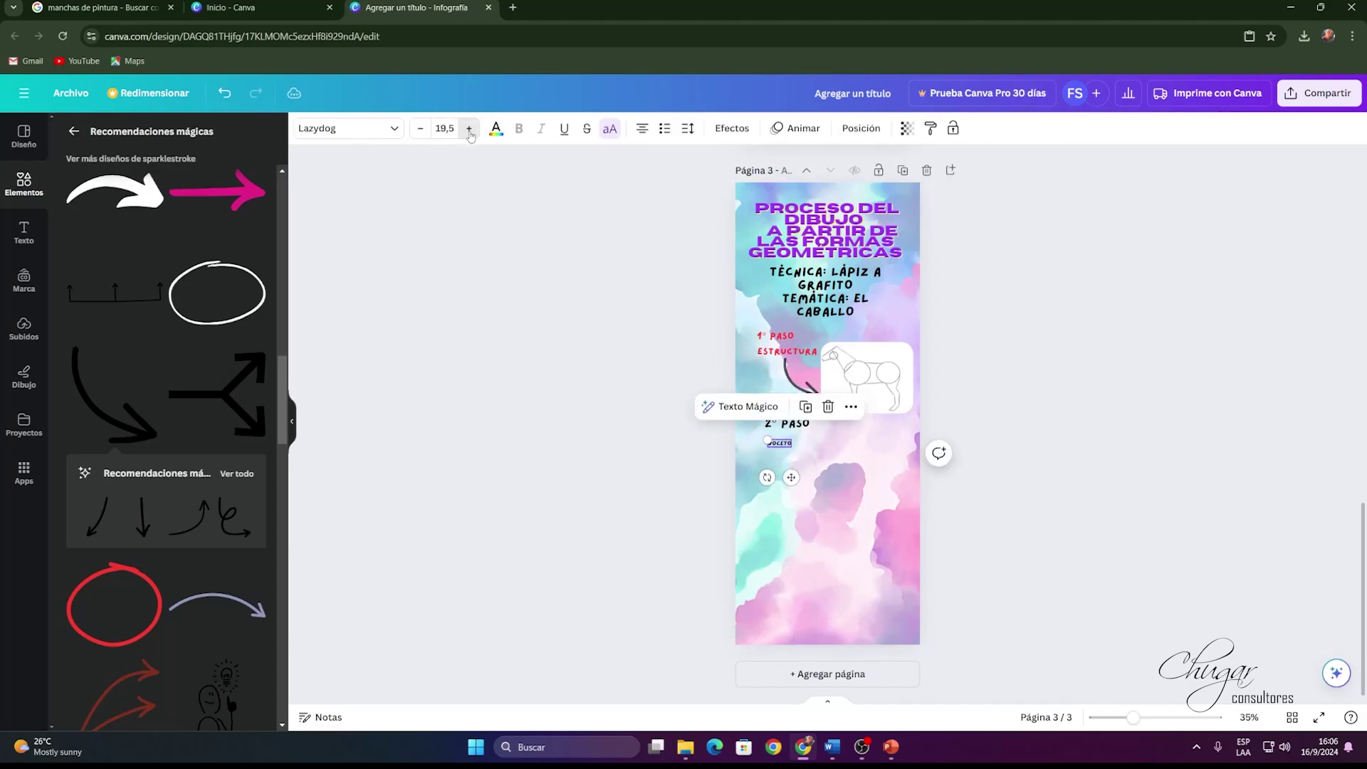
click(469, 129)
click(469, 129)
click(469, 129)
click(469, 129)
click(469, 129)
click(469, 129)
click(469, 128)
click(469, 129)
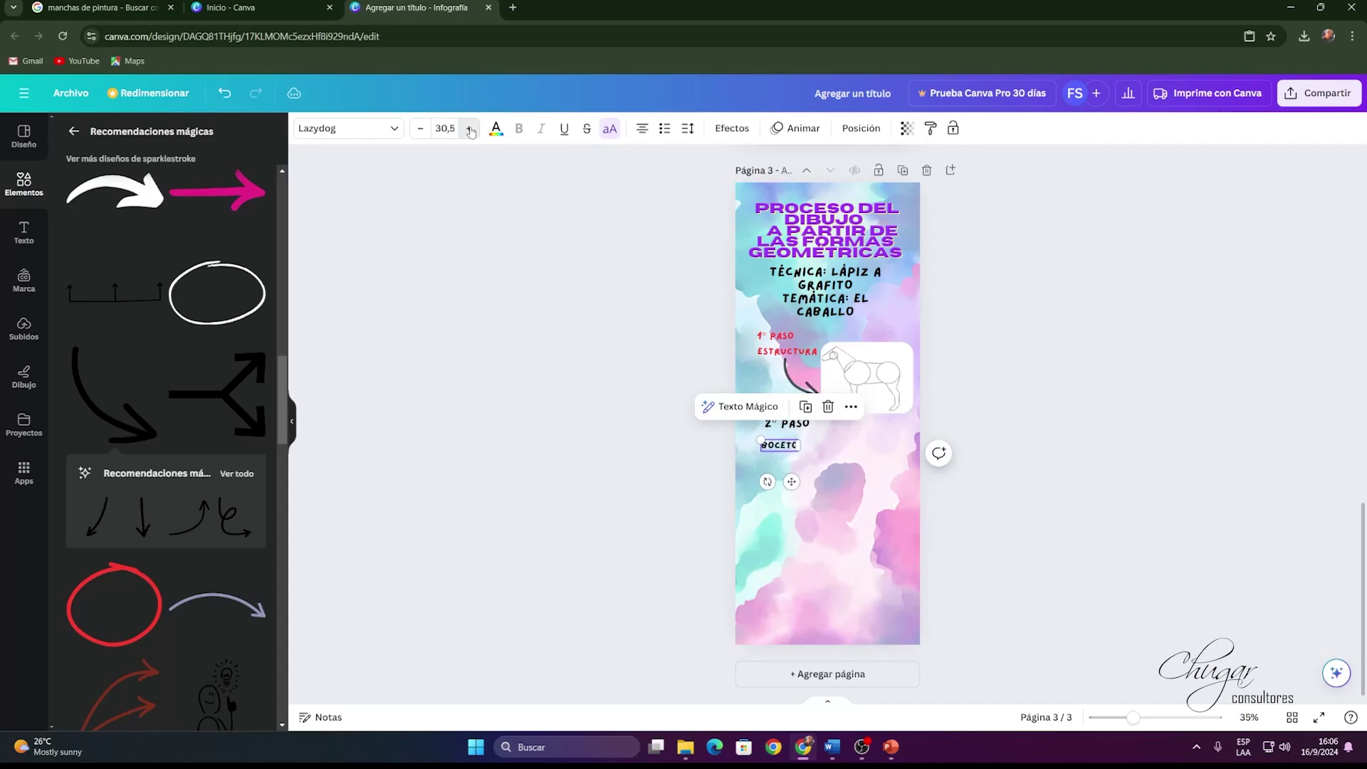
click(469, 129)
click(469, 129)
click(469, 128)
click(469, 129)
click(854, 470)
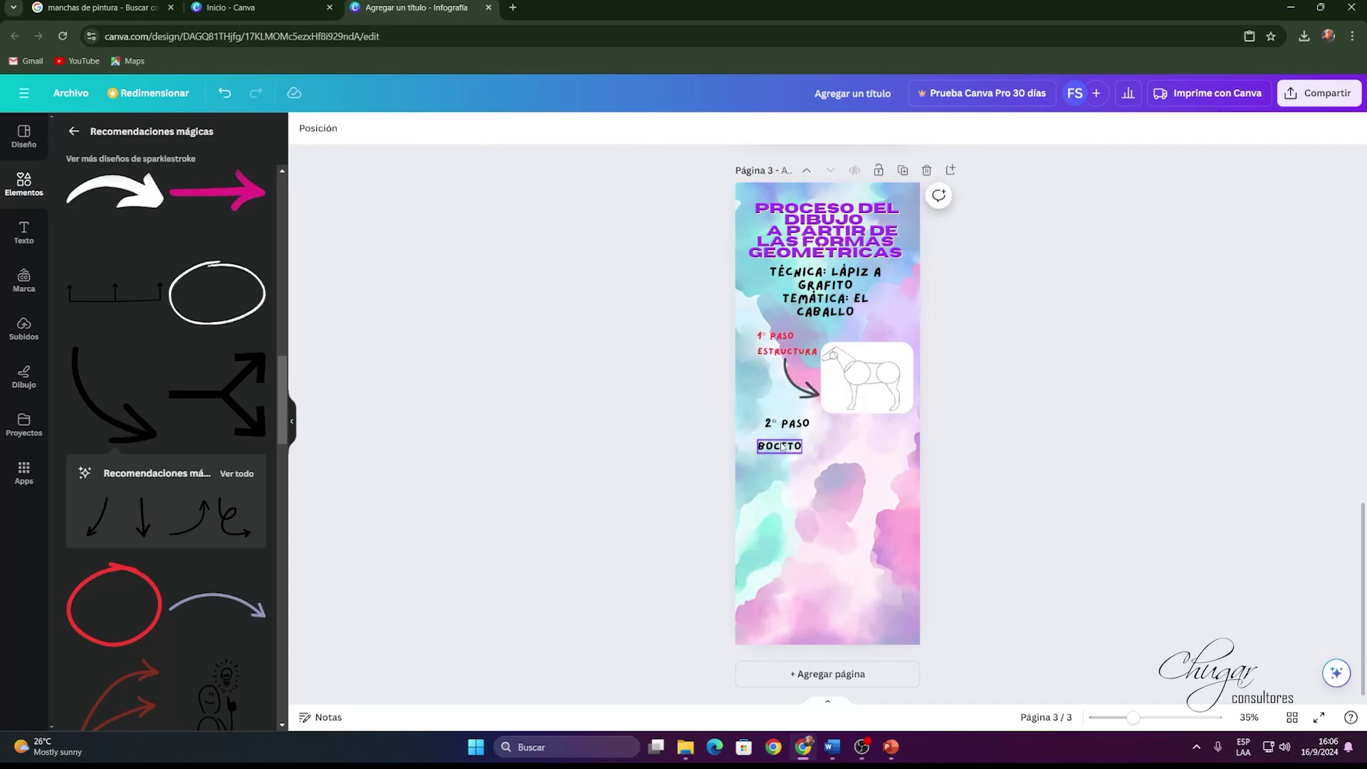
drag(783, 446, 789, 440)
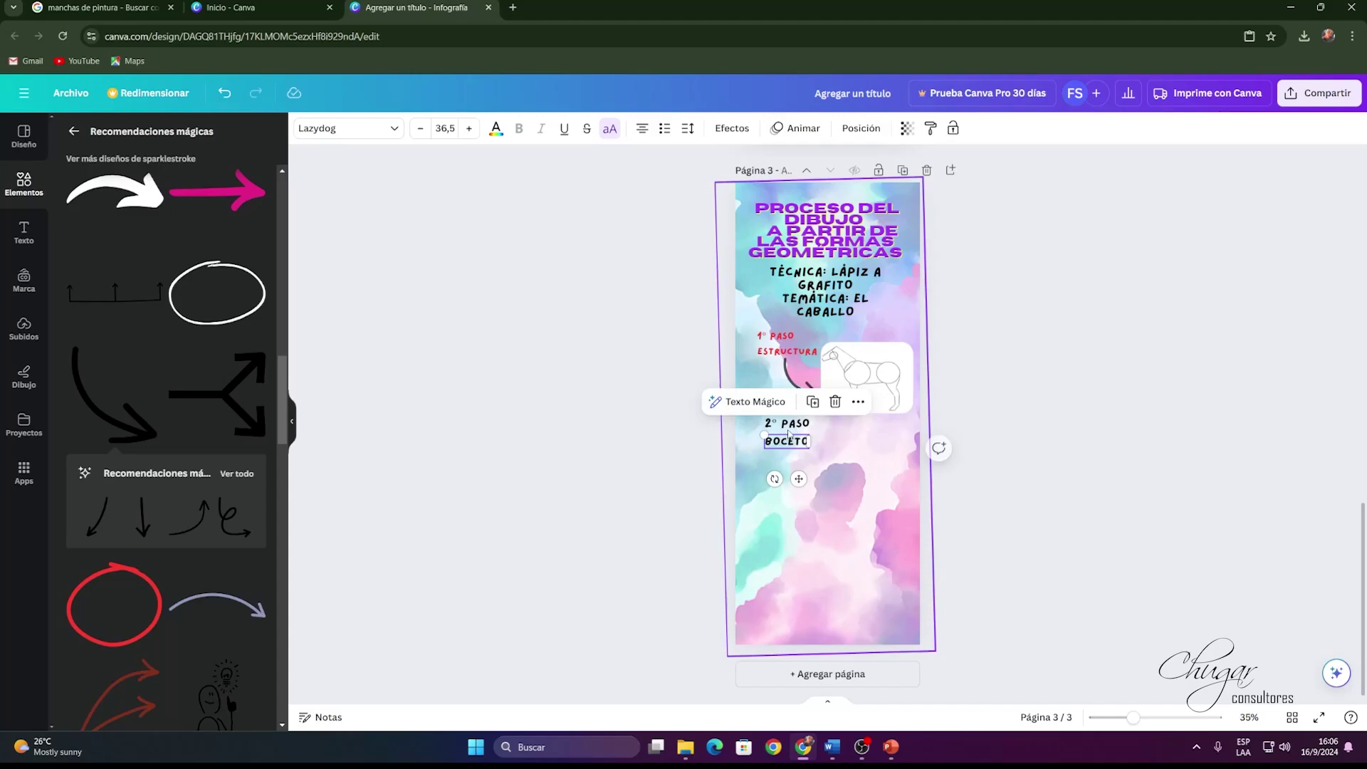
Recolour both the "2° PASO" and "BOCETO" texts bright red.
click(783, 423)
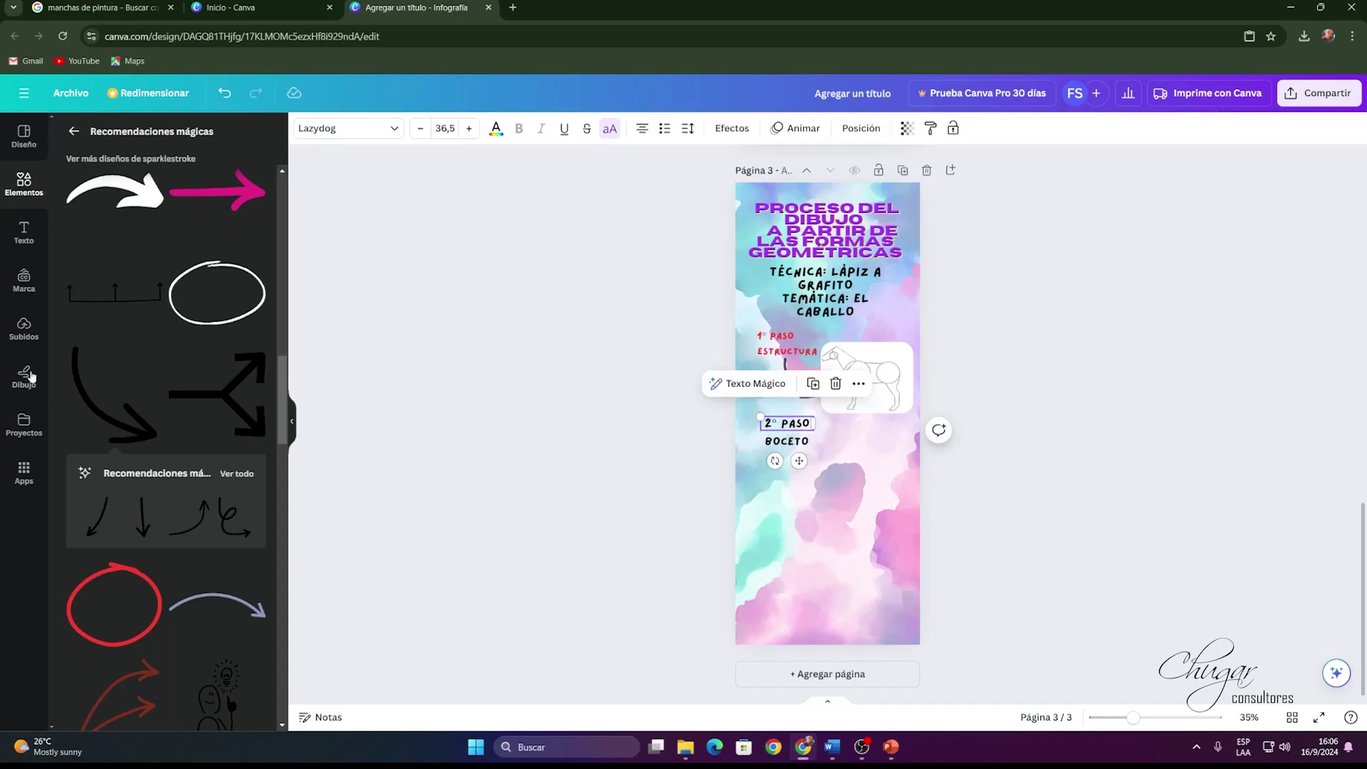
click(496, 128)
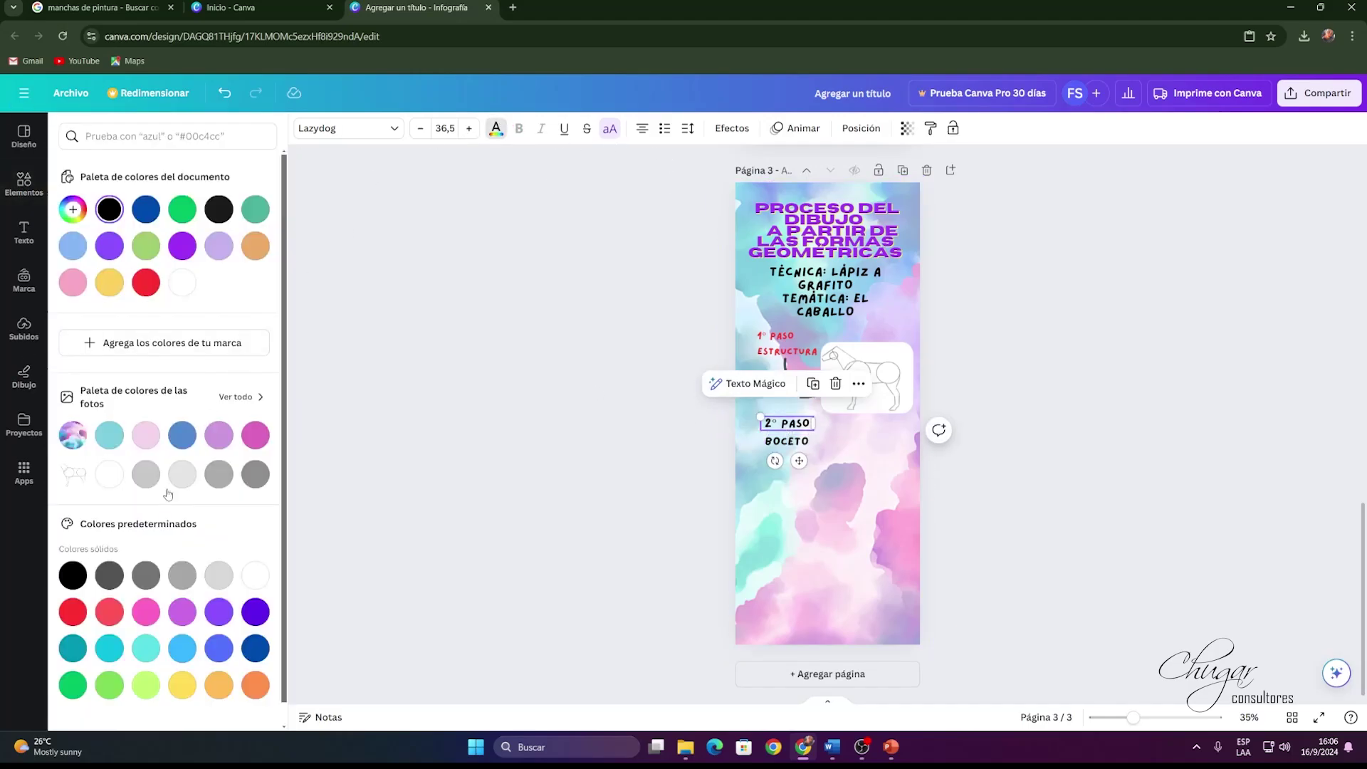
click(73, 612)
click(787, 442)
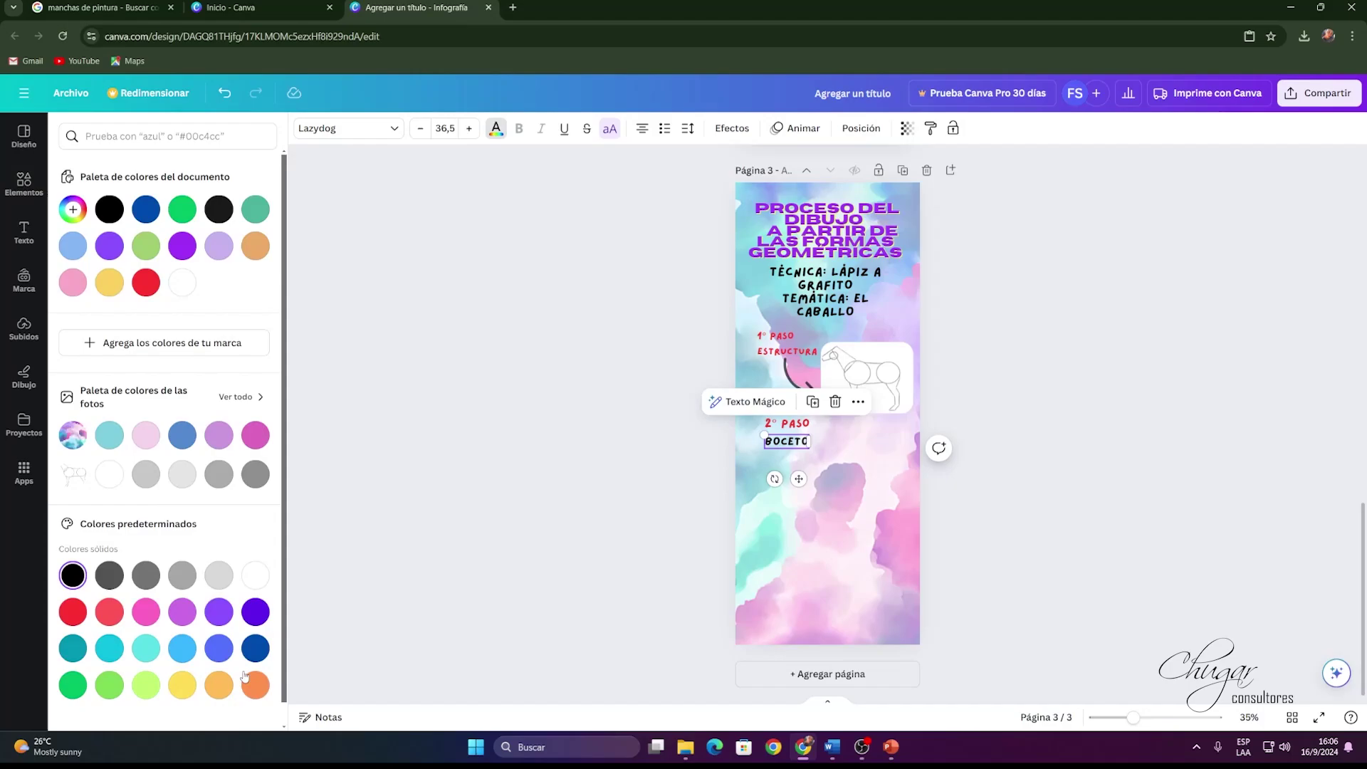
click(80, 625)
click(809, 554)
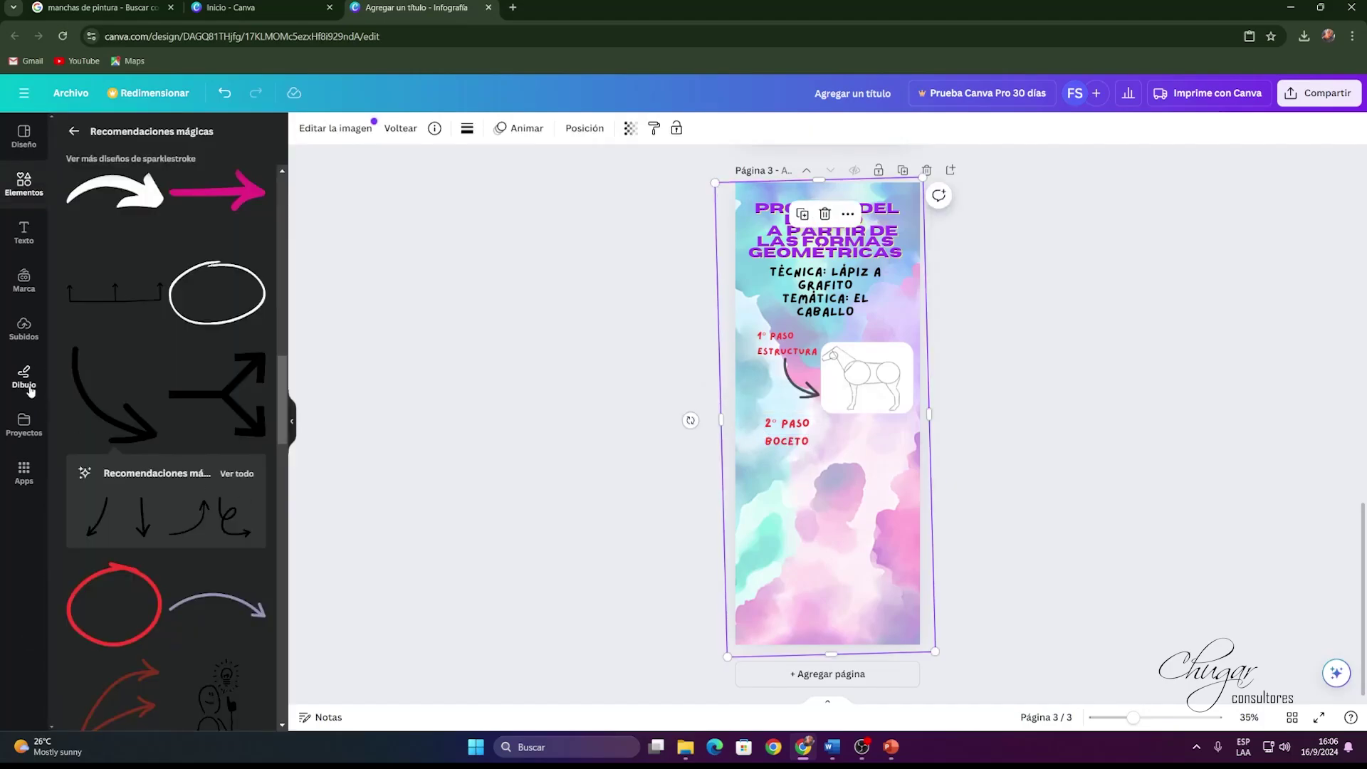
Add the uploaded line sketch of the horse and place it below the first horse sketch, aligned with it.
click(23, 329)
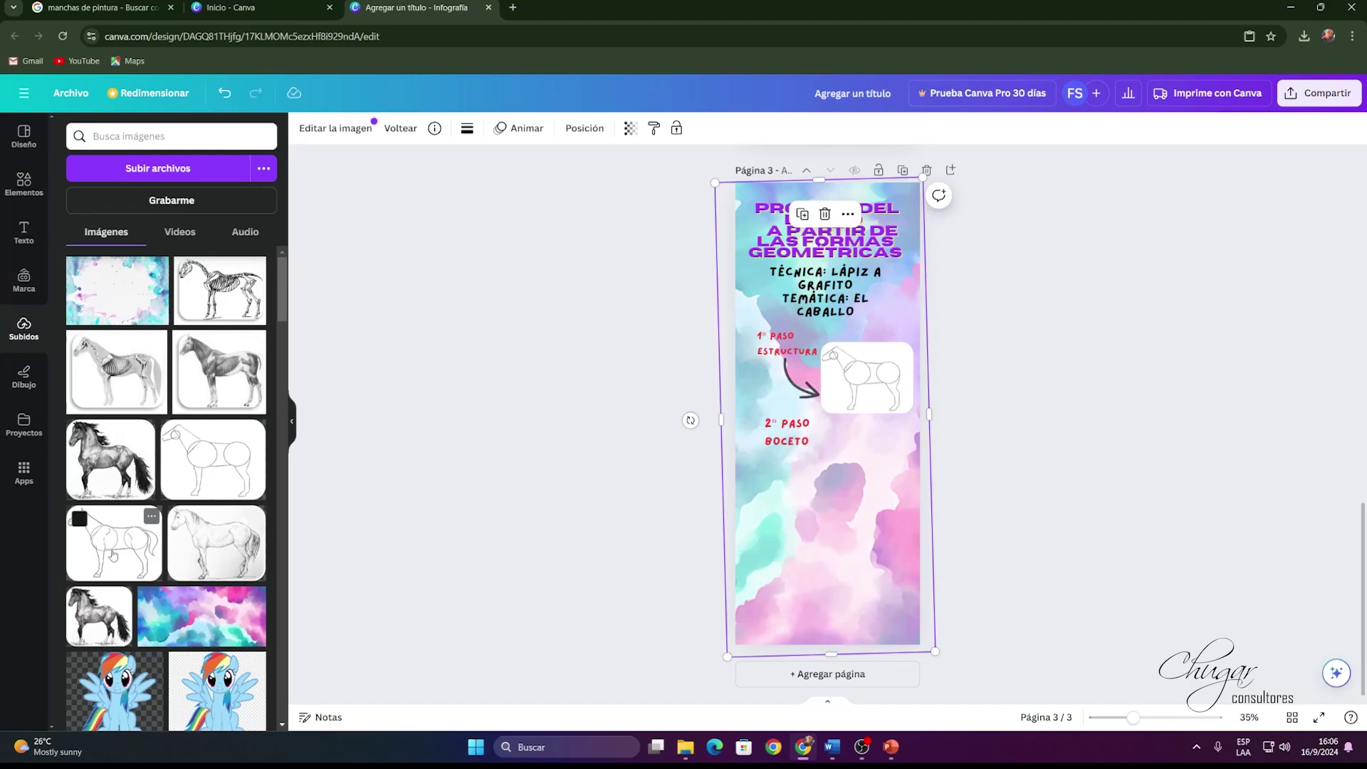
click(194, 537)
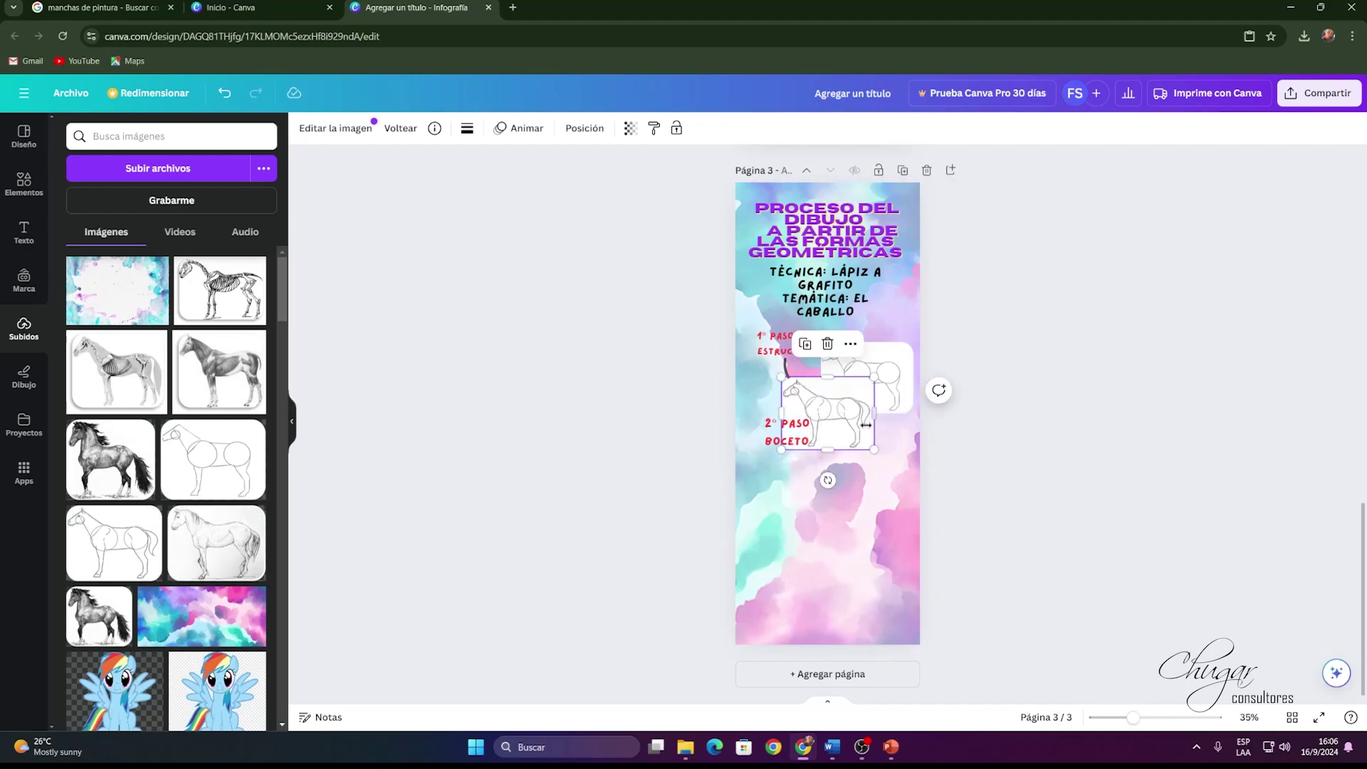
drag(847, 432, 882, 499)
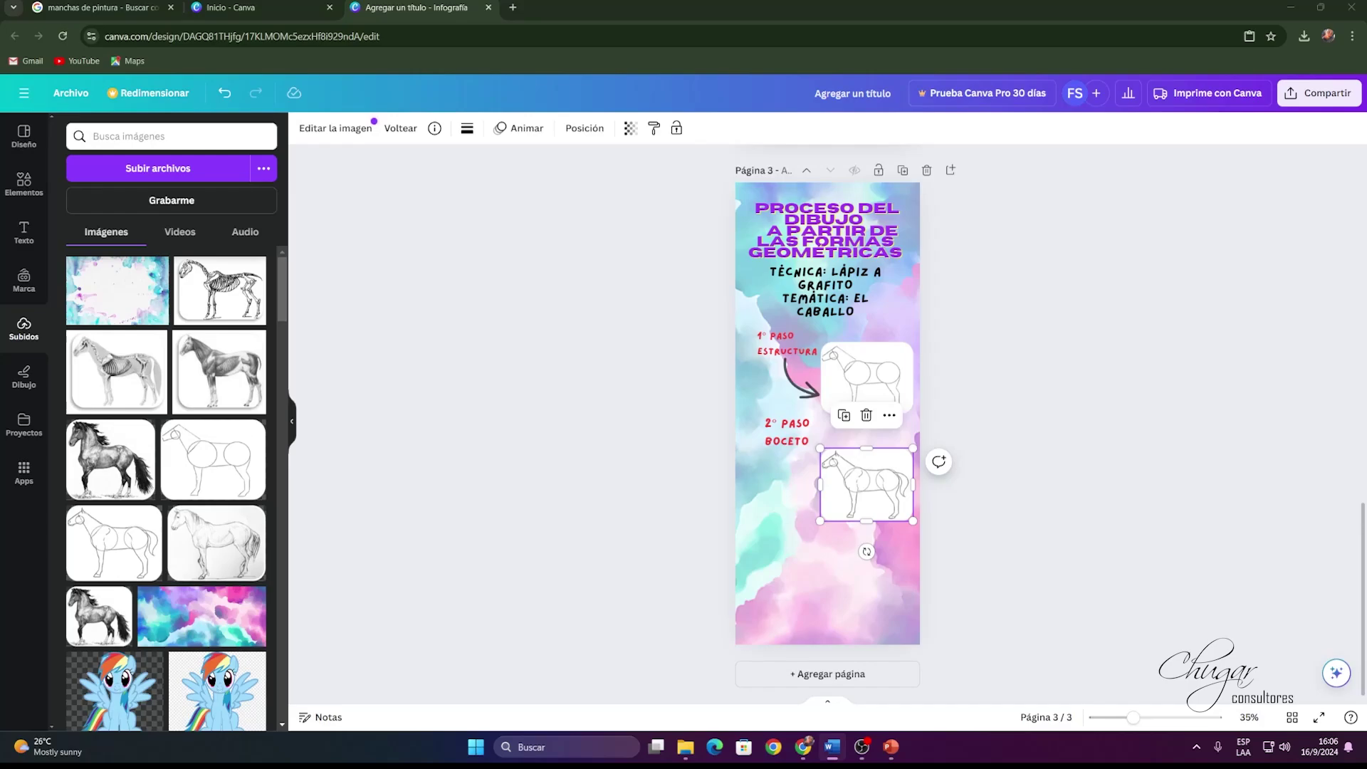
Paste the copied "3° PASO" text and place it below "BOCETO", at the lower left of the second horse sketch.
right_click(771, 558)
click(832, 382)
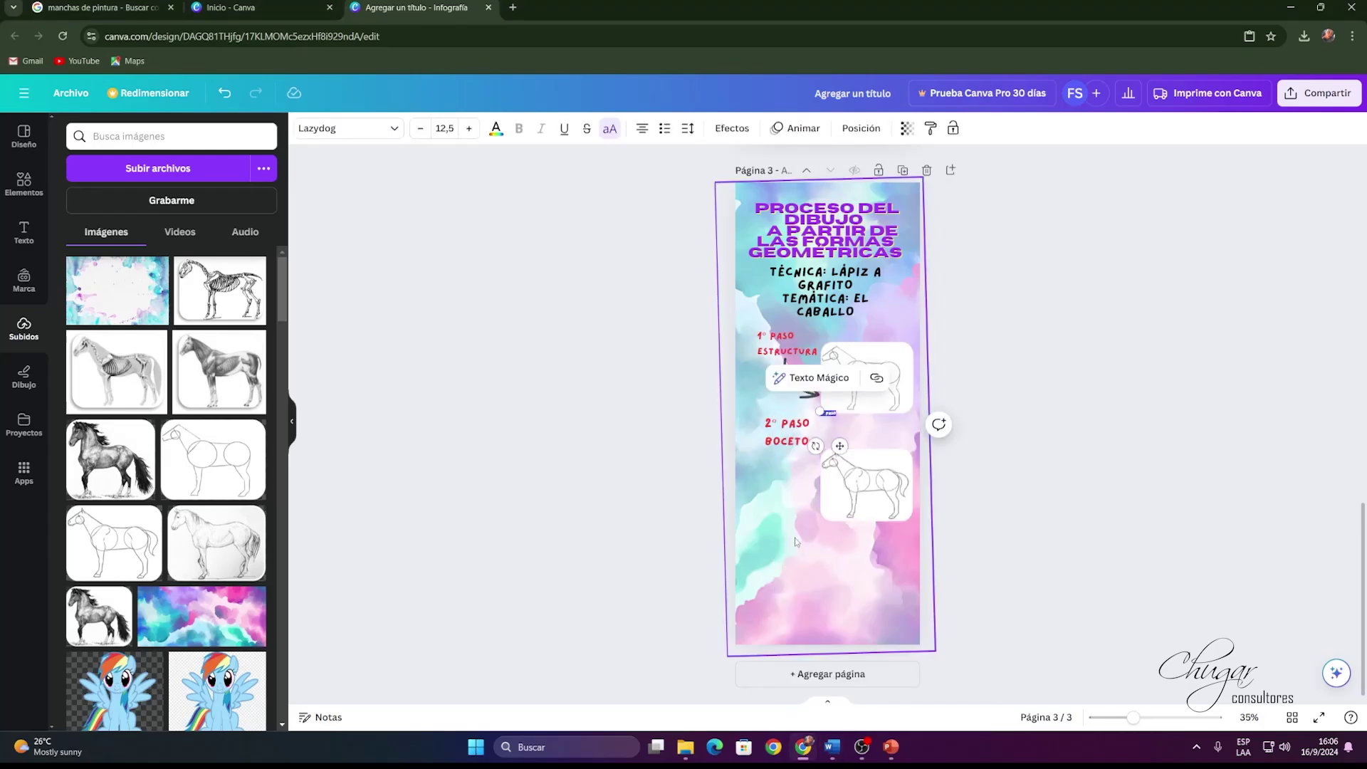
drag(819, 484, 813, 525)
Set the "3° PASO" text to font size 31.5 and move it slightly up and left.
click(465, 139)
click(465, 139)
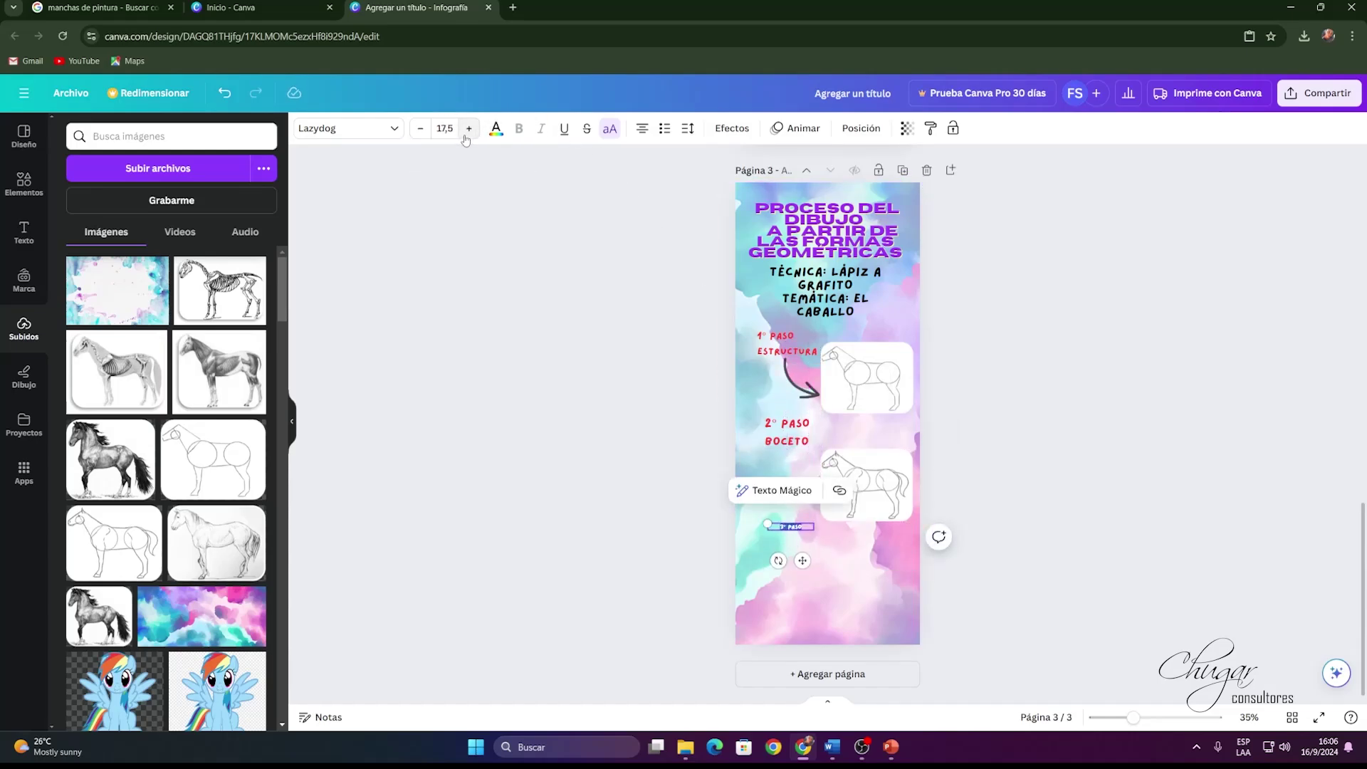
click(465, 139)
click(466, 139)
click(468, 129)
click(468, 129)
click(468, 130)
click(468, 130)
click(468, 129)
click(468, 130)
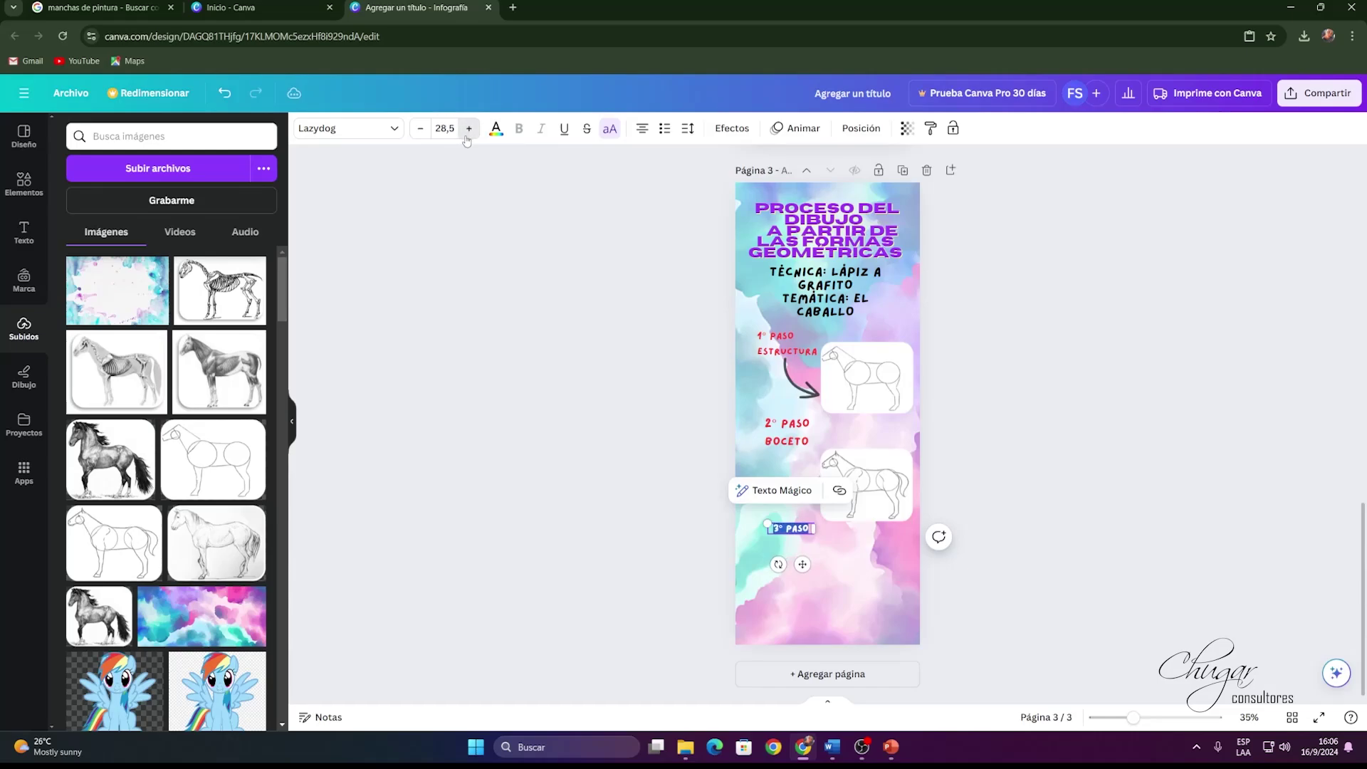
click(468, 130)
click(467, 129)
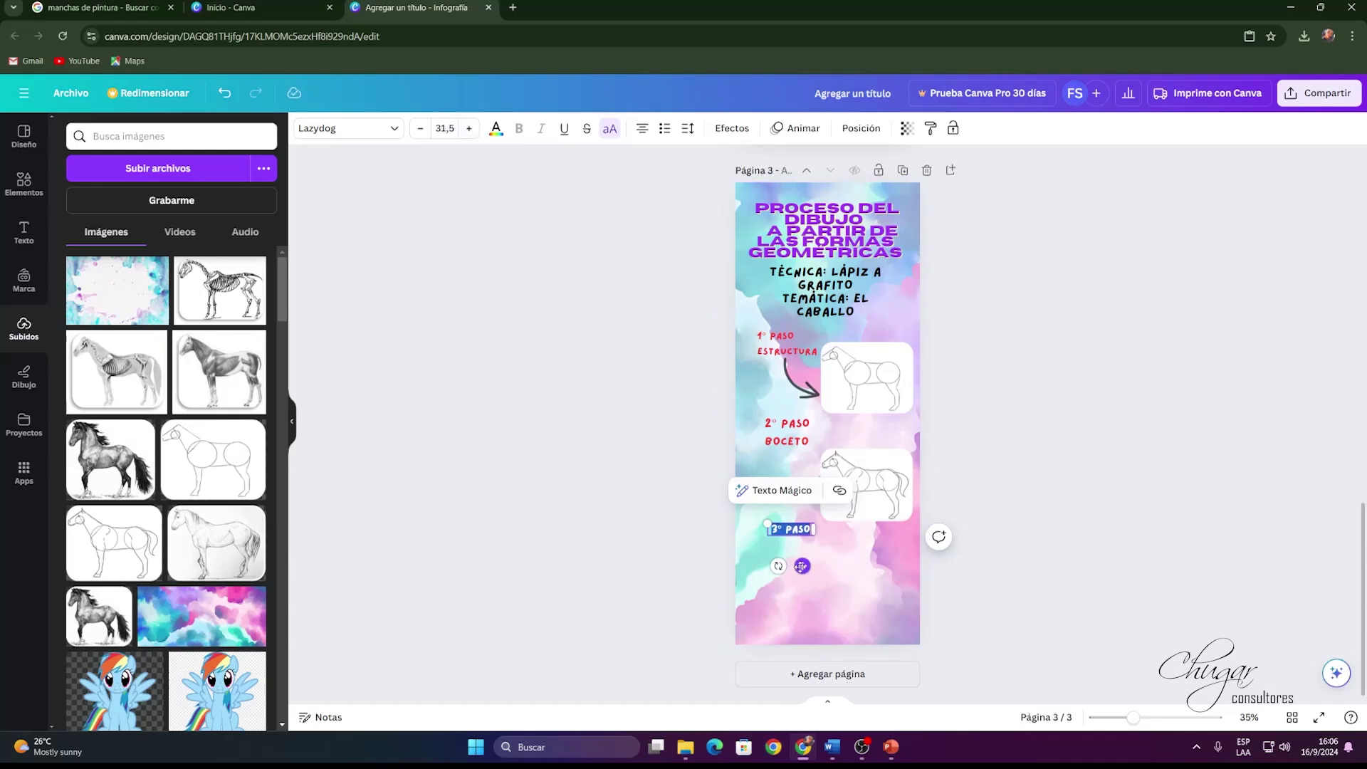
drag(803, 565, 789, 552)
Shift the "2° PASO" and "BOCETO" labels left and move the second horse sketch up and left beside them.
drag(797, 437, 772, 423)
click(786, 423)
drag(857, 480, 840, 455)
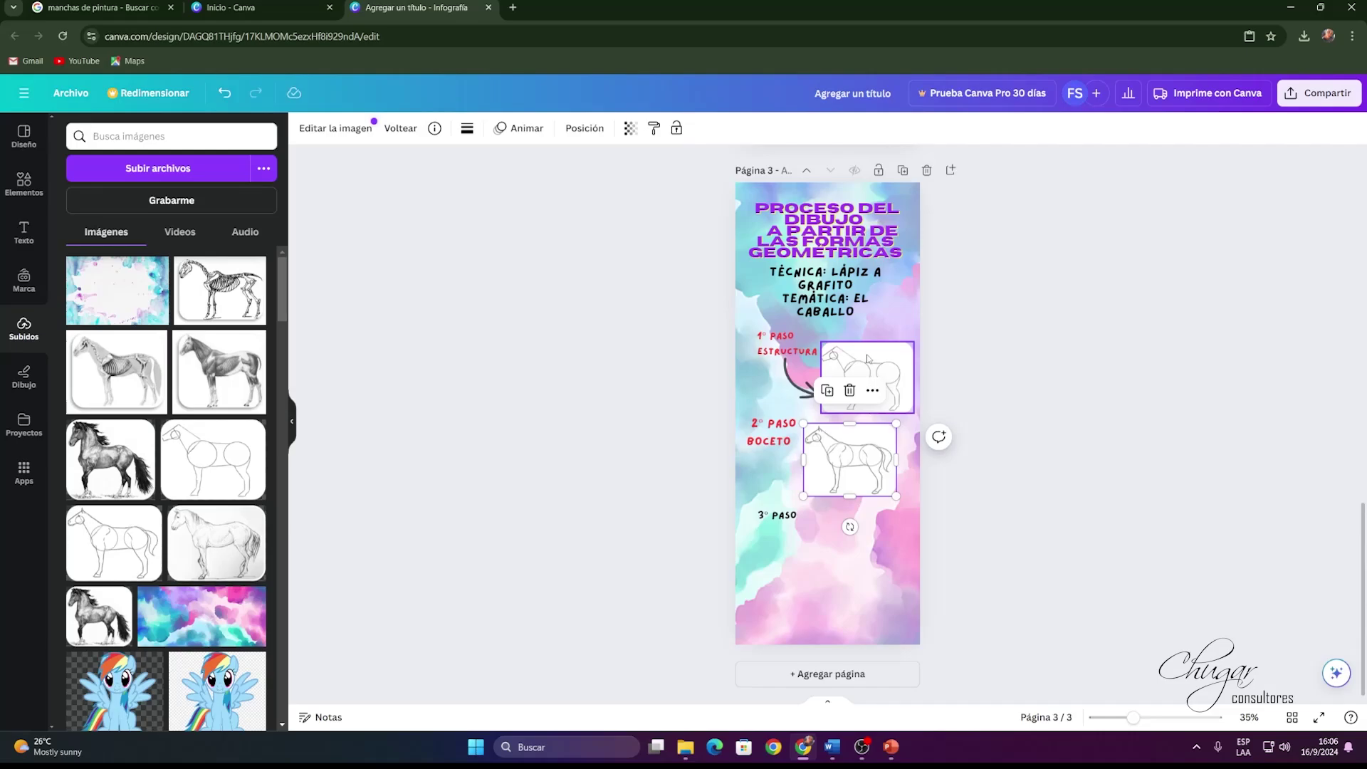
Nudge the first horse sketch up, then move its curved arrow left and tilt it towards the sketch.
drag(867, 358, 866, 352)
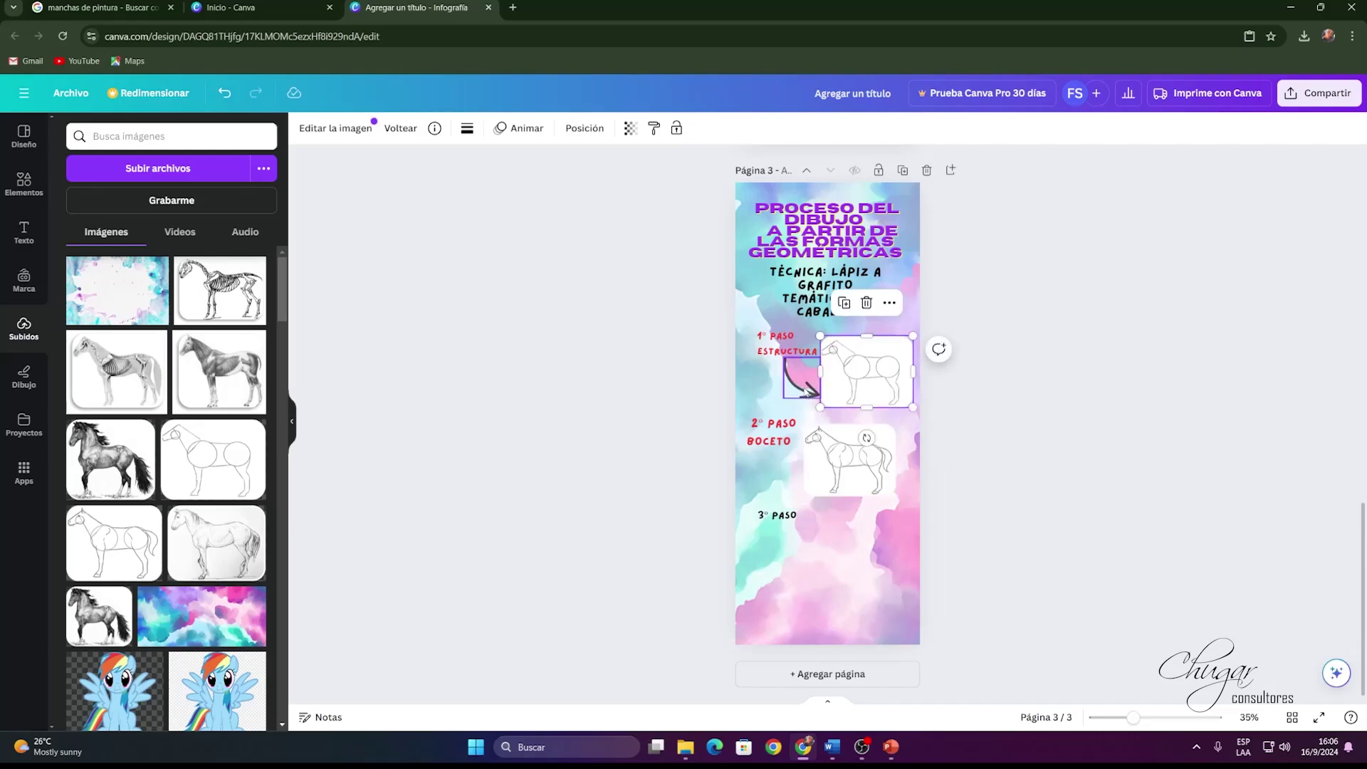
mouse_move(807, 391)
mouse_down()
mouse_move(799, 431)
mouse_move(796, 372)
mouse_move(793, 383)
mouse_up()
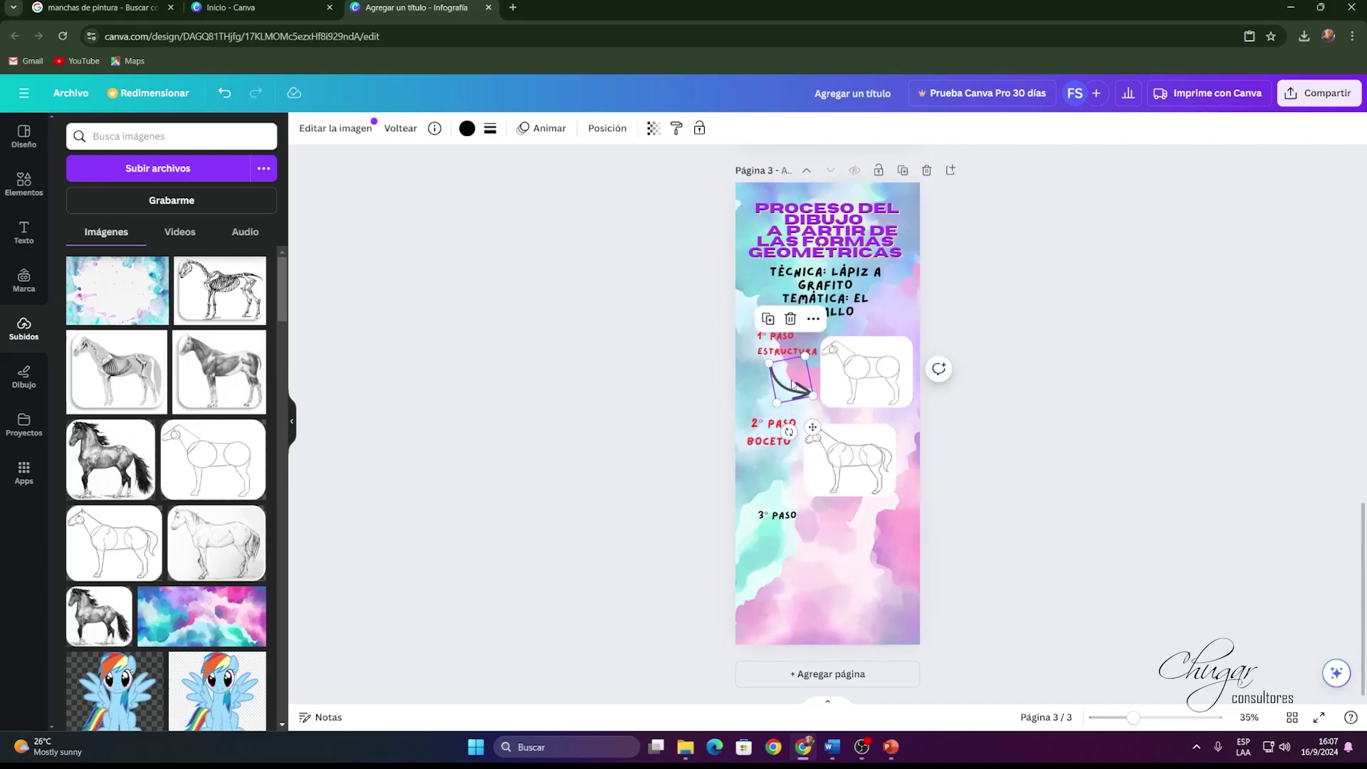
Duplicate the curved arrow twice, placing one copy below "BOCETO" pointing at the second sketch and the other below "3° PASO".
right_click(795, 383)
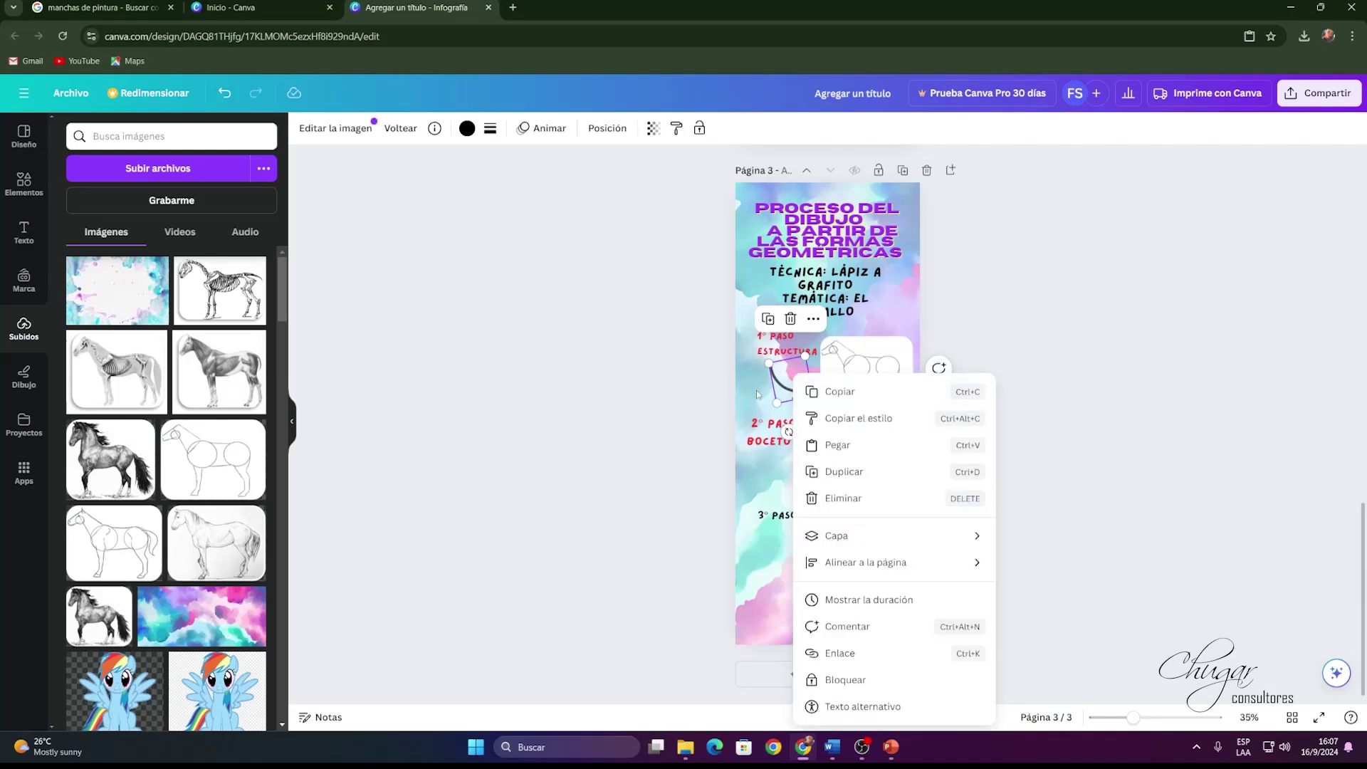
click(756, 390)
click(768, 318)
drag(790, 384, 790, 462)
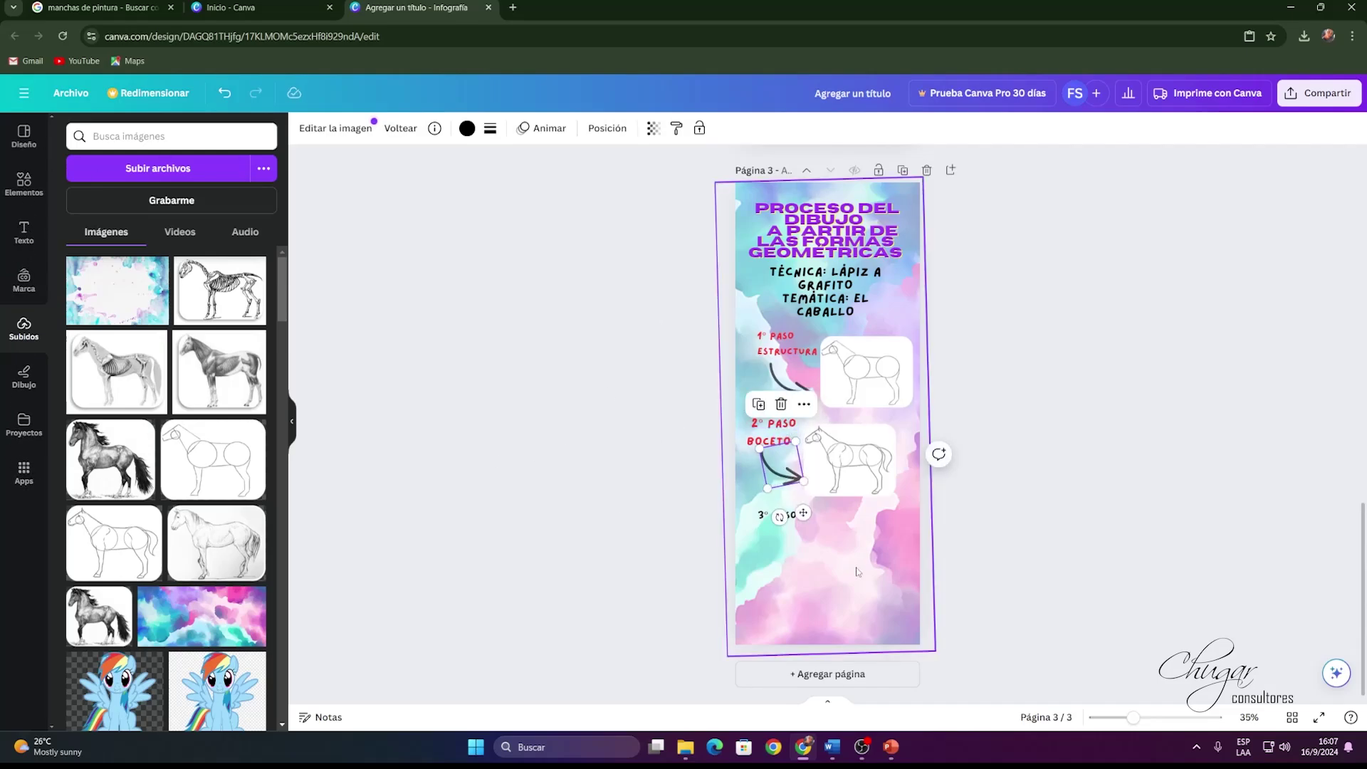
click(758, 403)
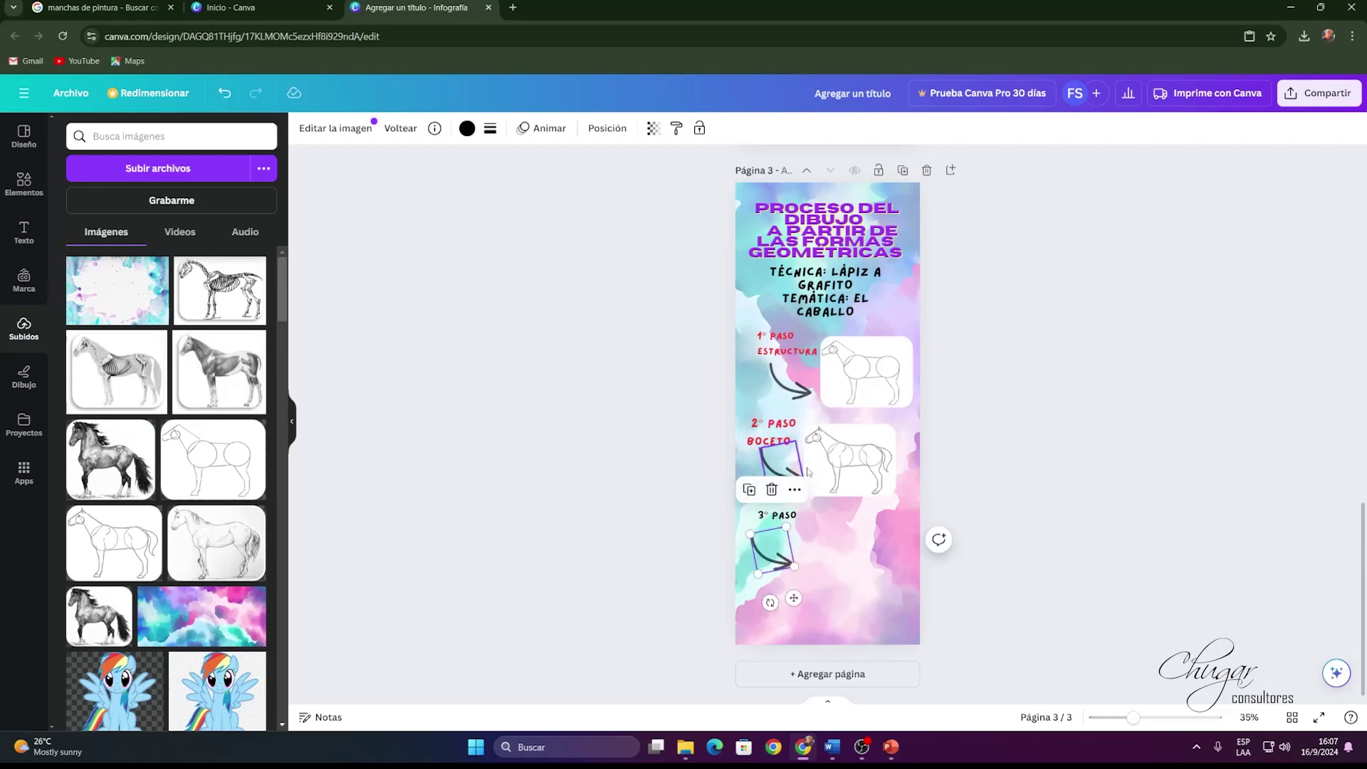
Nudge the third curved arrow slightly right and up, and colour the "3° PASO" text red.
drag(773, 559, 783, 555)
click(776, 515)
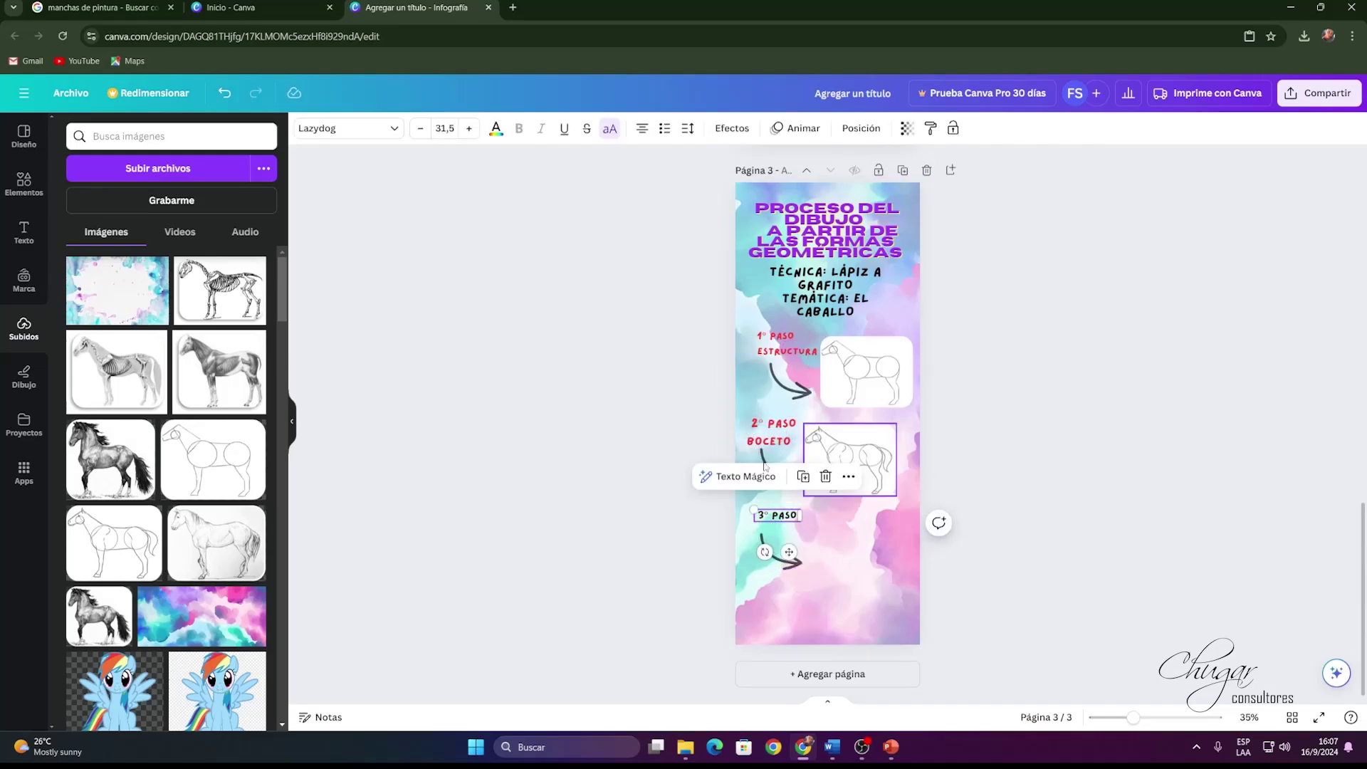
click(496, 129)
click(64, 646)
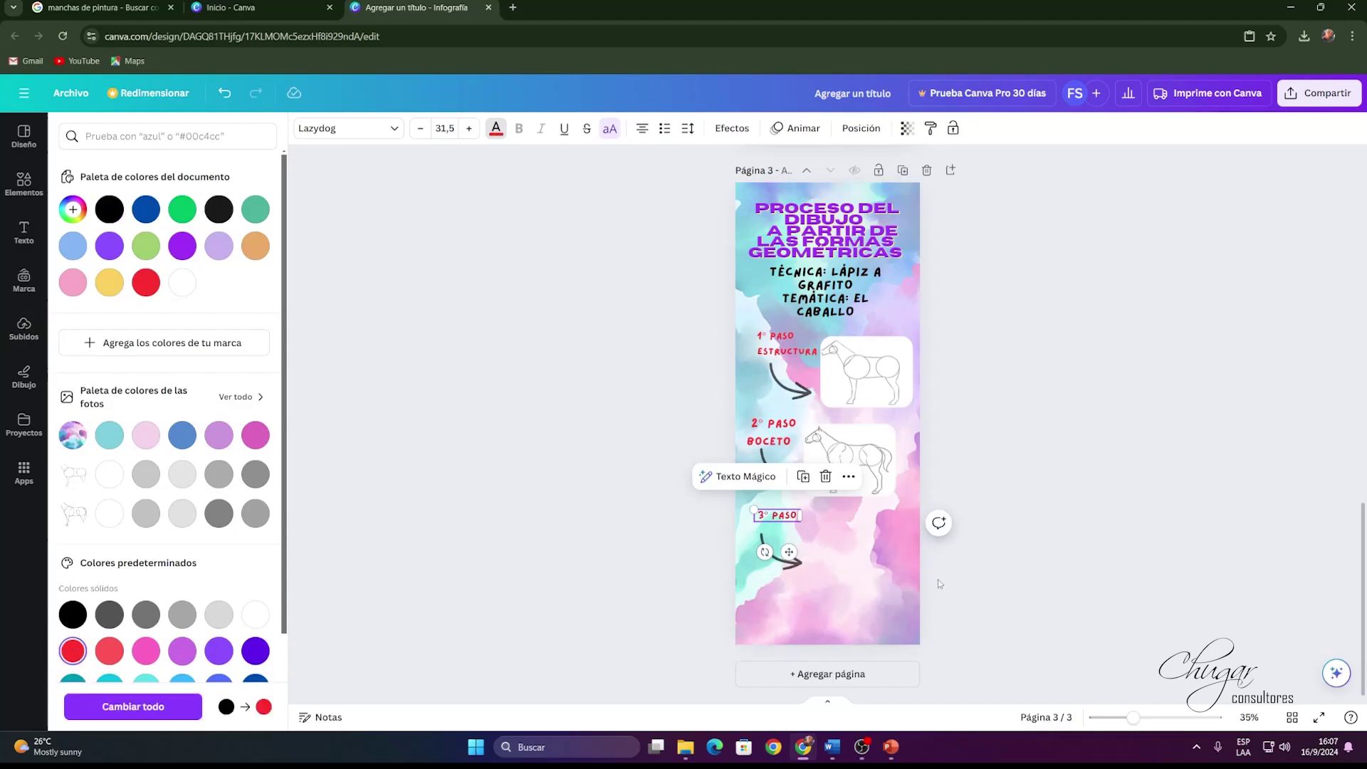
Add the uploaded softly shaded horse sketch and place it beside the third arrow, to the right of "3° PASO".
click(861, 581)
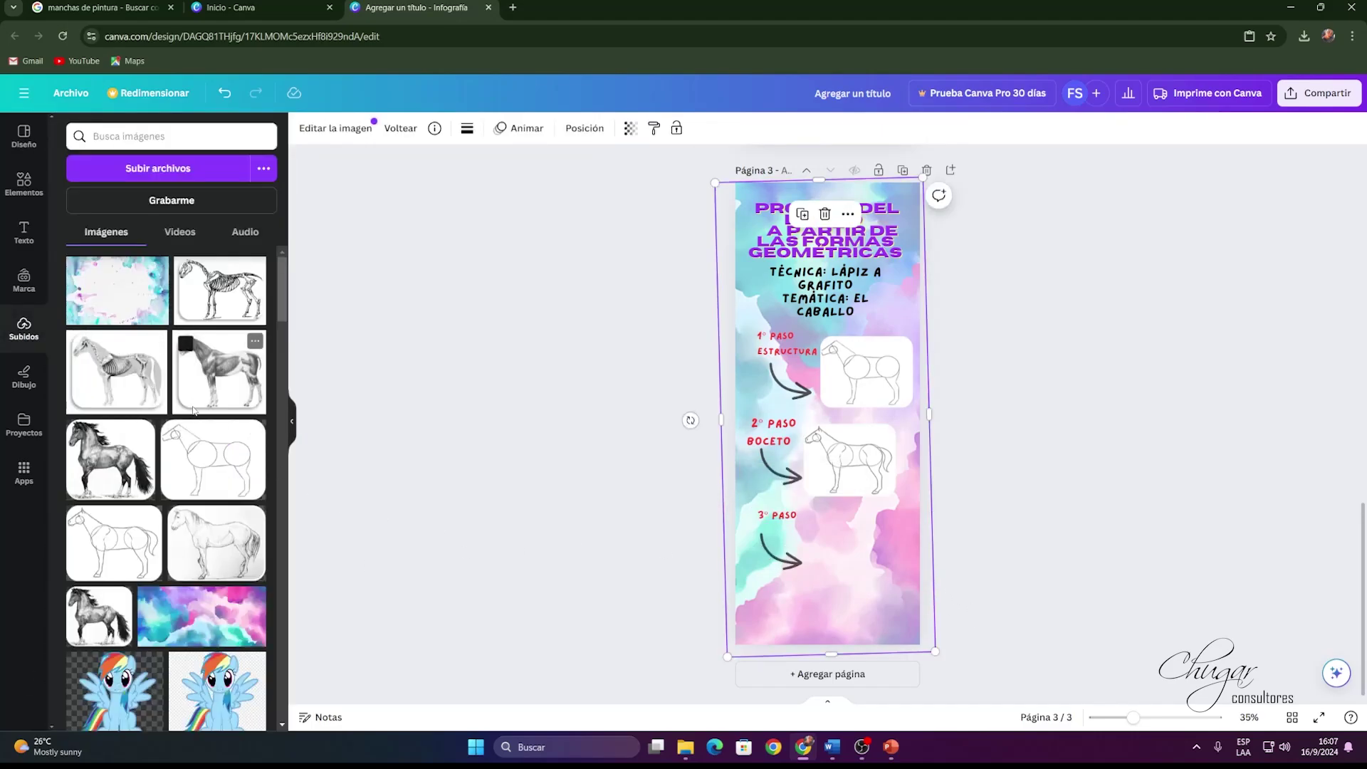
click(216, 543)
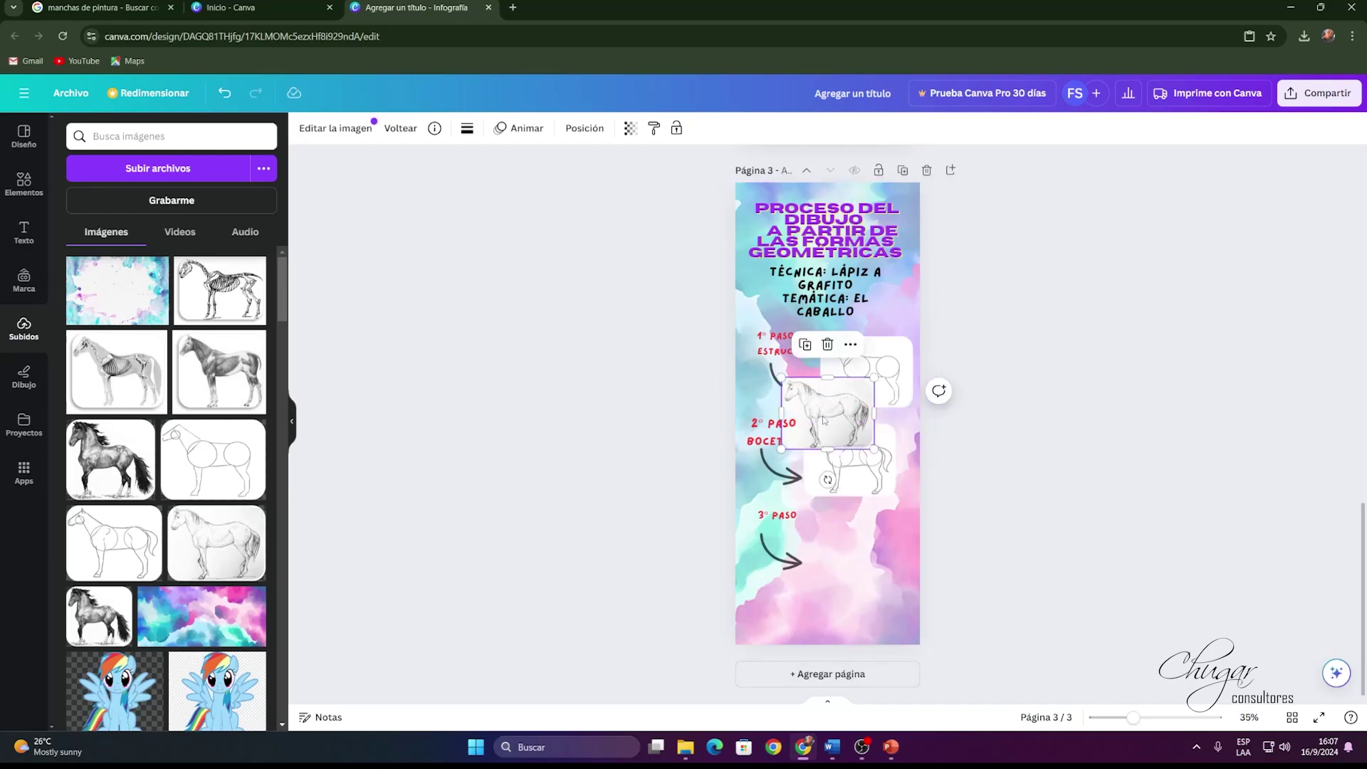
mouse_move(826, 418)
mouse_down()
mouse_move(863, 489)
mouse_move(857, 565)
mouse_move(848, 548)
mouse_up()
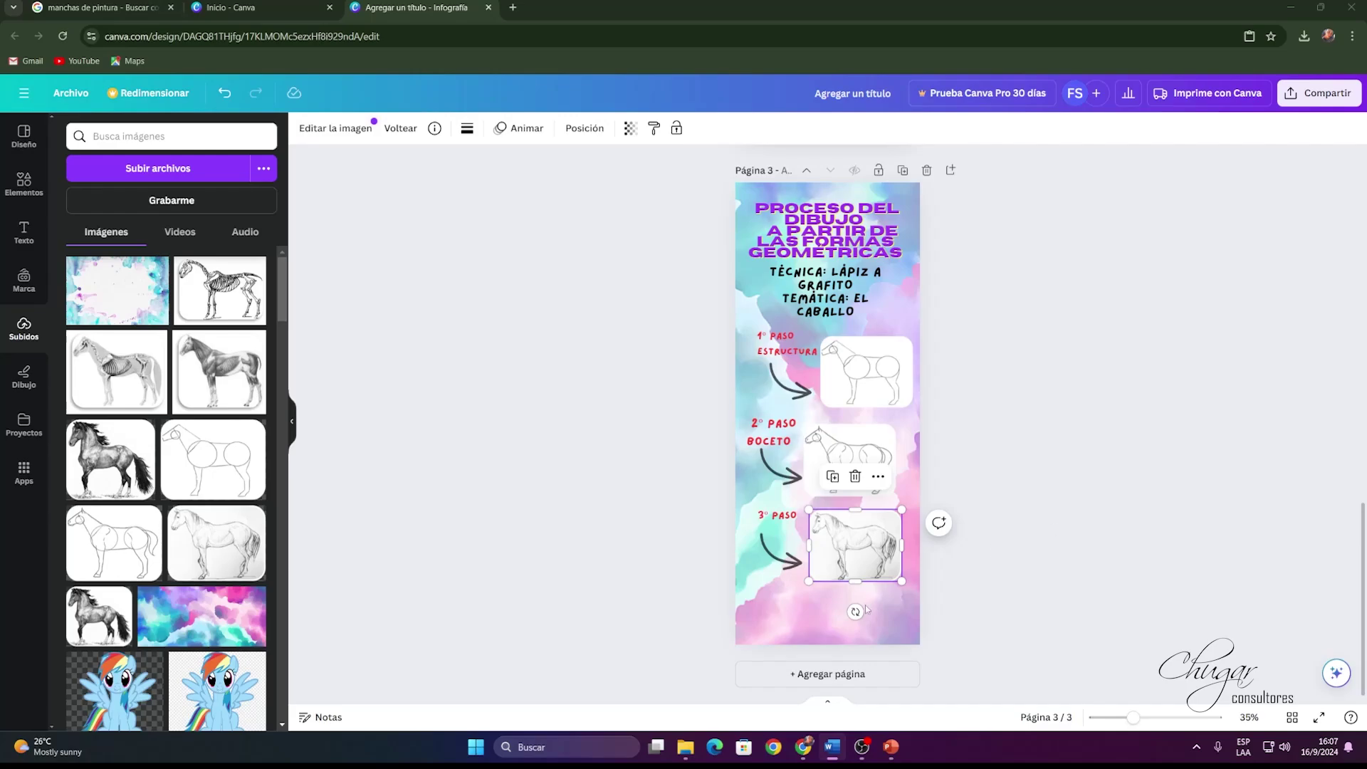
Paste the "DIBUJO TERMINADO" text onto the page and move it below the third arrow.
click(766, 610)
right_click(766, 609)
click(808, 385)
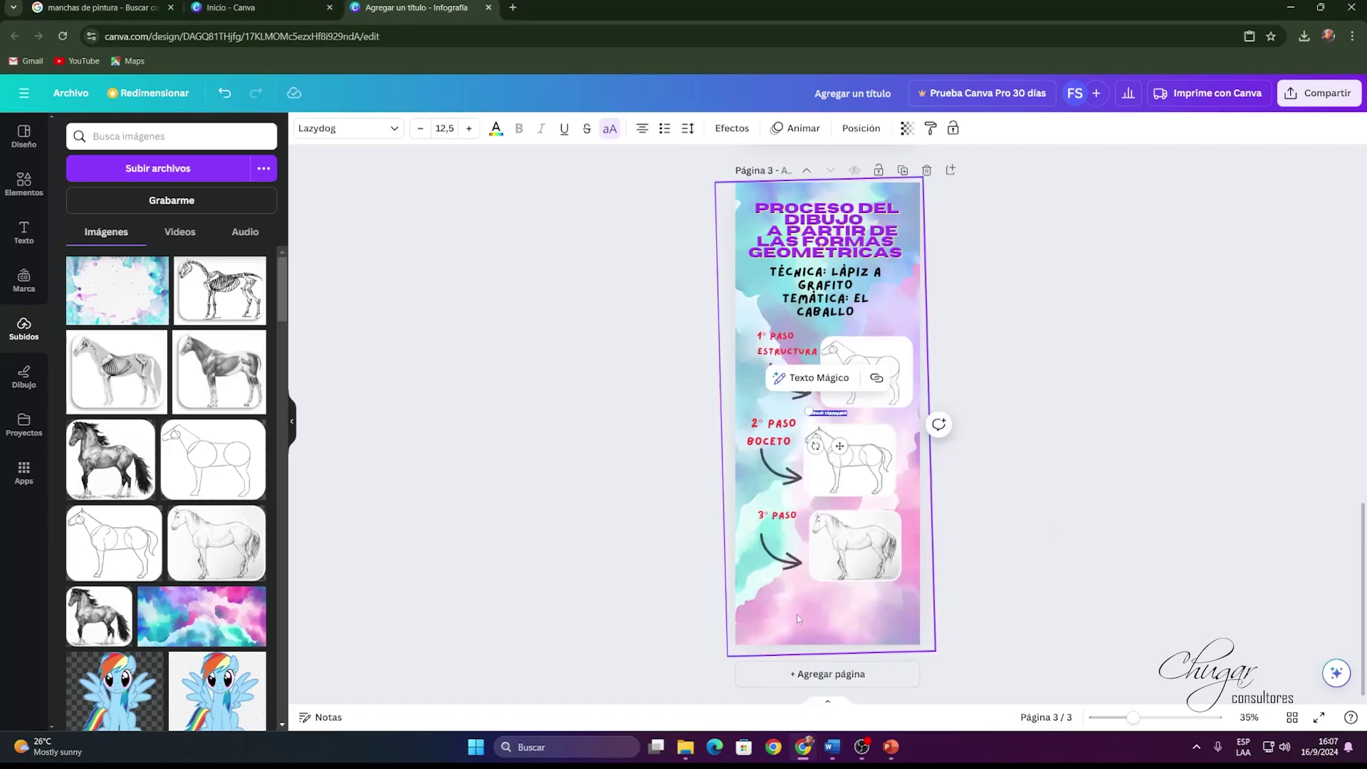
drag(844, 442, 761, 612)
click(833, 413)
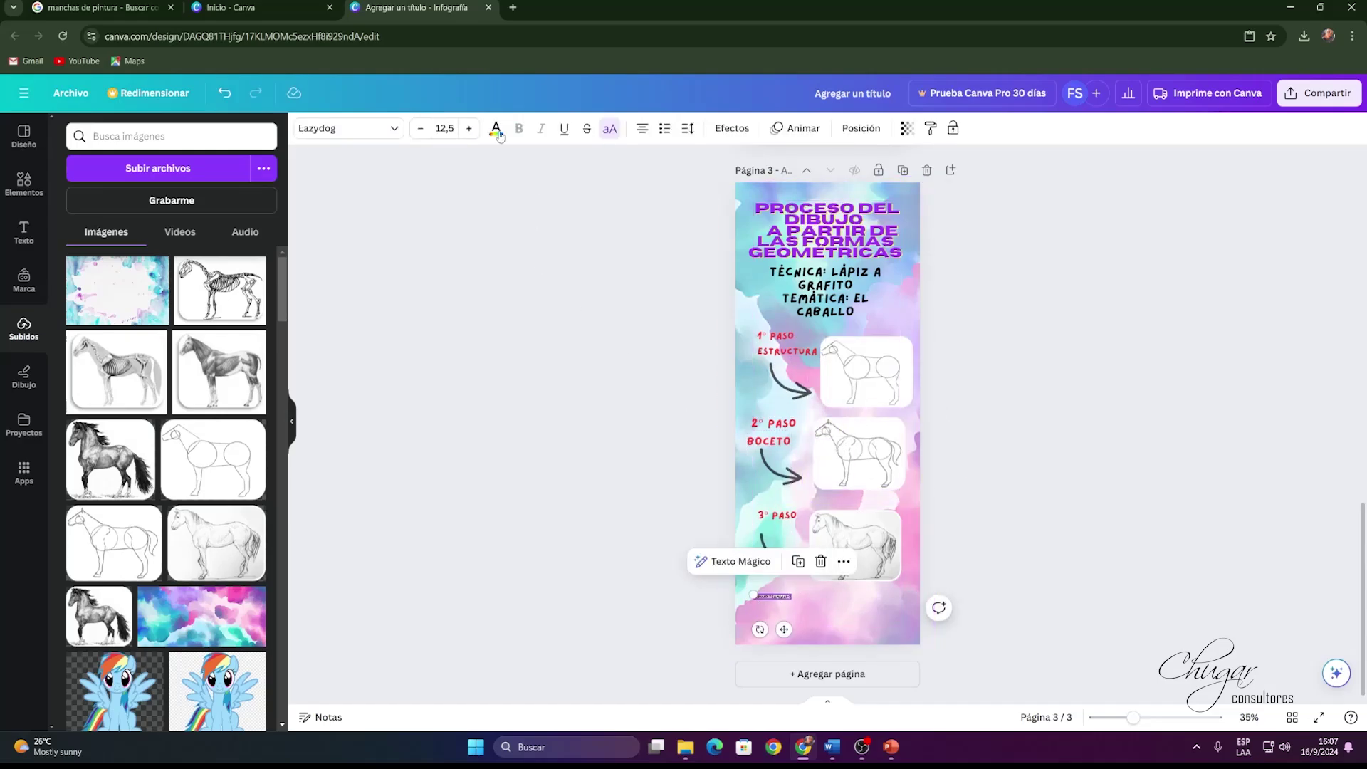
Set the "DIBUJO TERMINADO" text to font size 30.5.
click(466, 129)
click(467, 129)
click(467, 130)
click(468, 131)
click(468, 129)
click(468, 128)
click(468, 129)
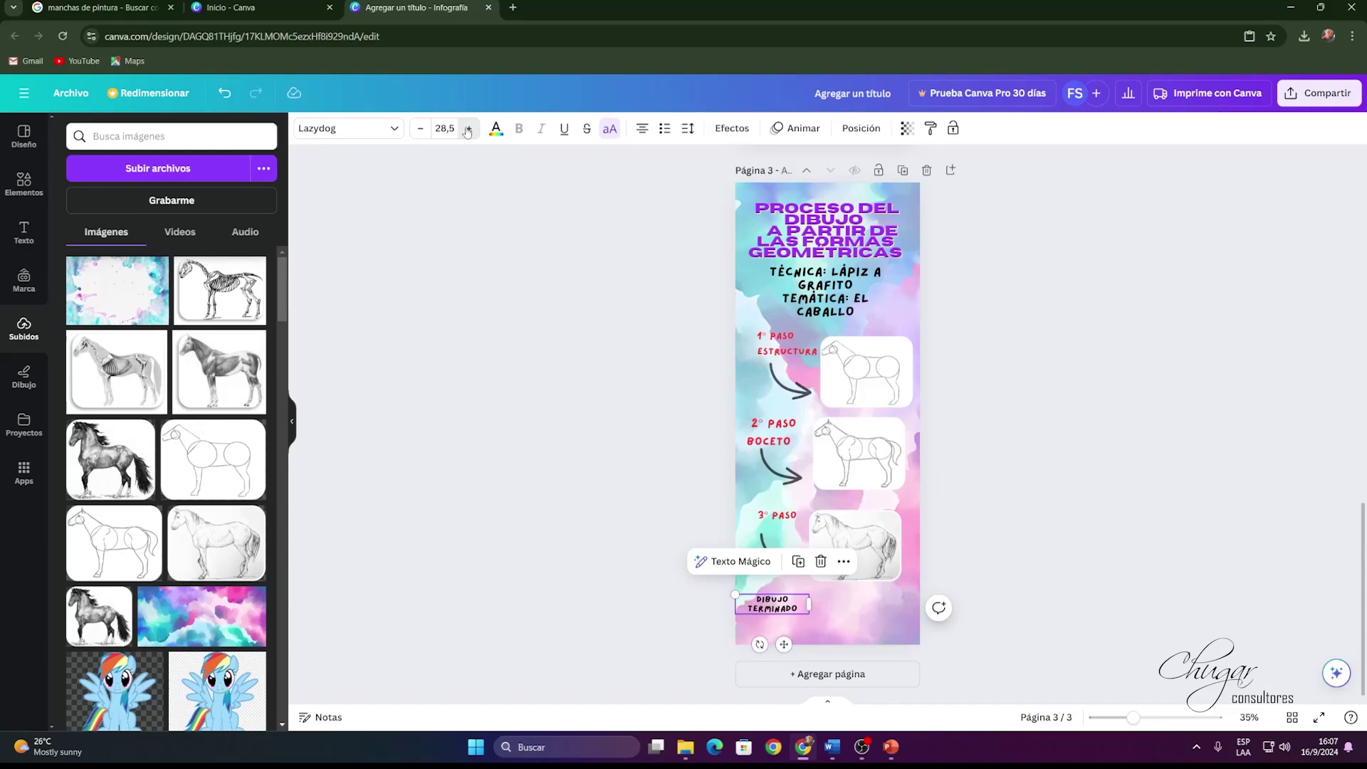
click(467, 128)
click(468, 128)
click(468, 128)
Nudge the third horse sketch and the "DIBUJO TERMINADO" label up, and colour the label red.
drag(854, 545, 854, 536)
drag(762, 604, 773, 586)
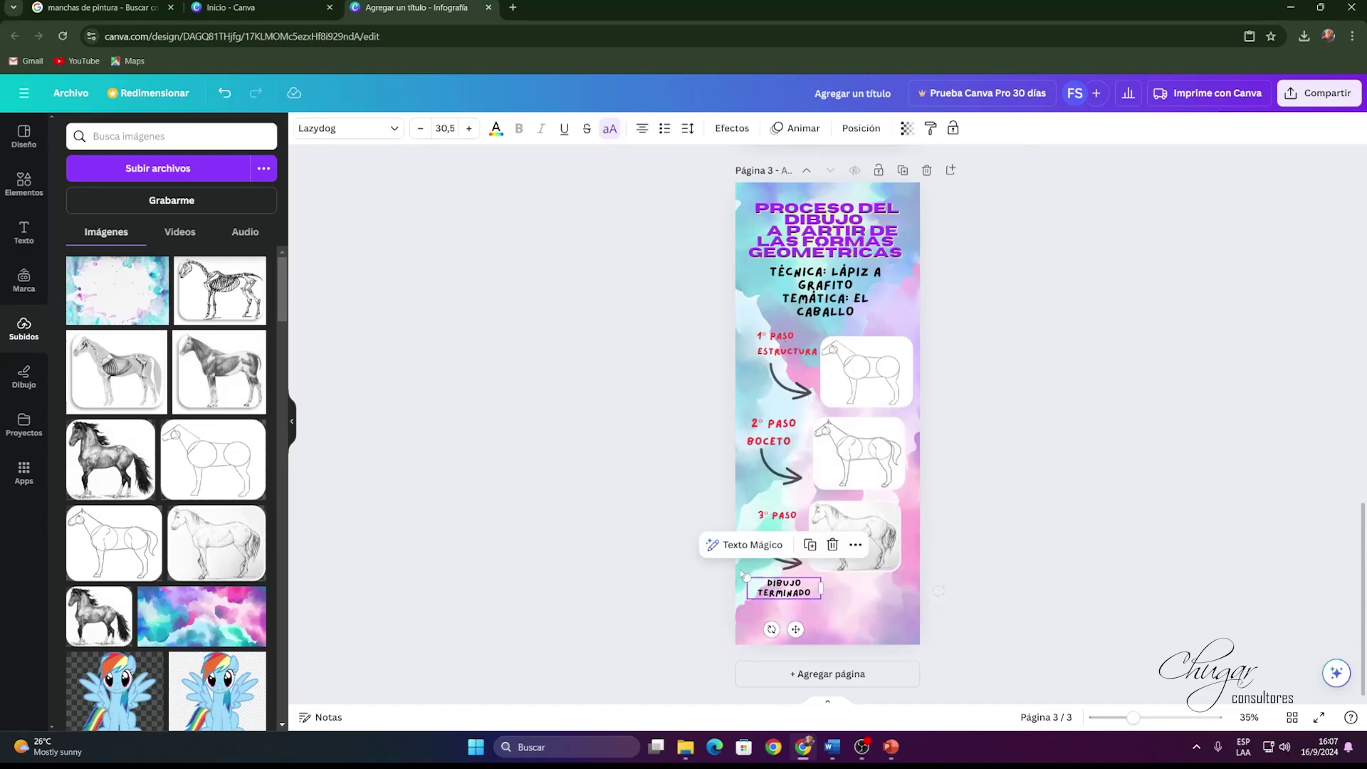
click(496, 128)
click(72, 650)
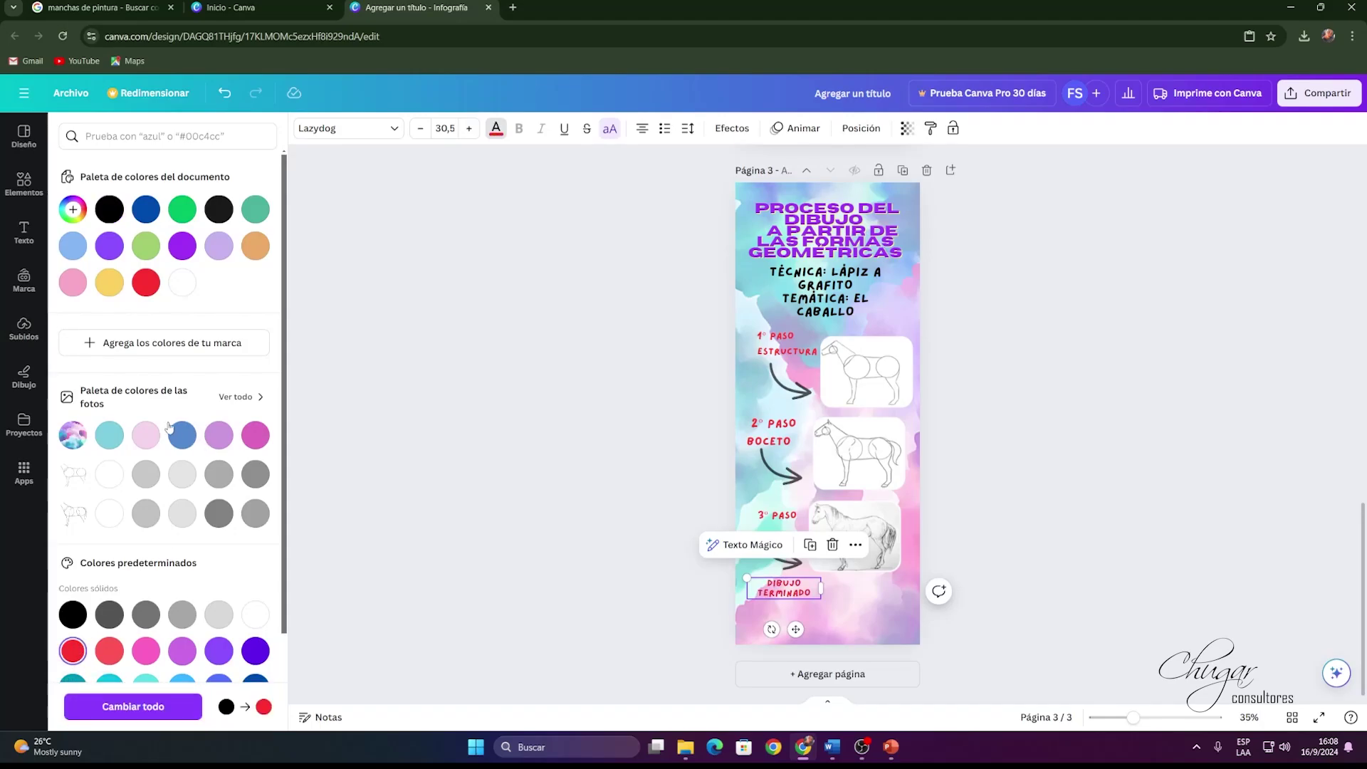
Add the uploaded finished black horse drawing and place it beside "DIBUJO TERMINADO", below the third sketch.
click(23, 329)
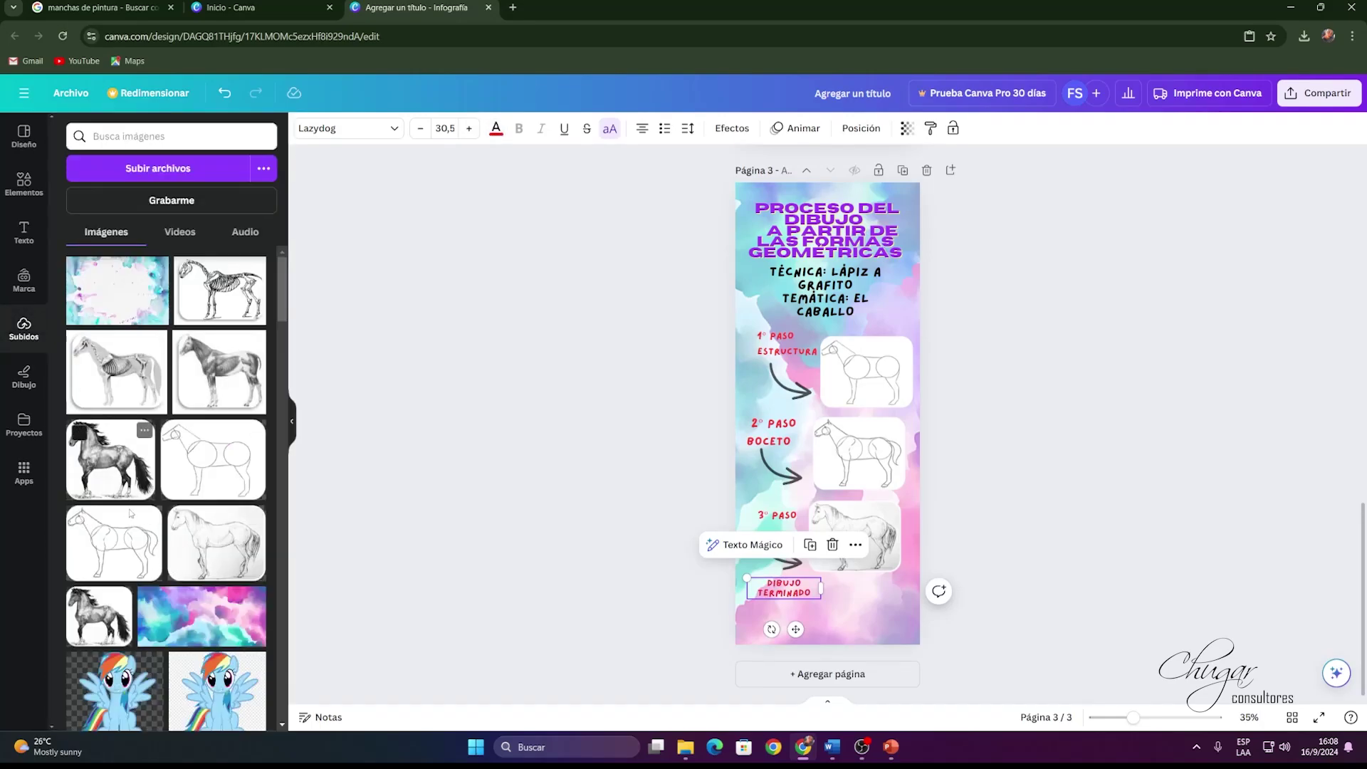
click(99, 615)
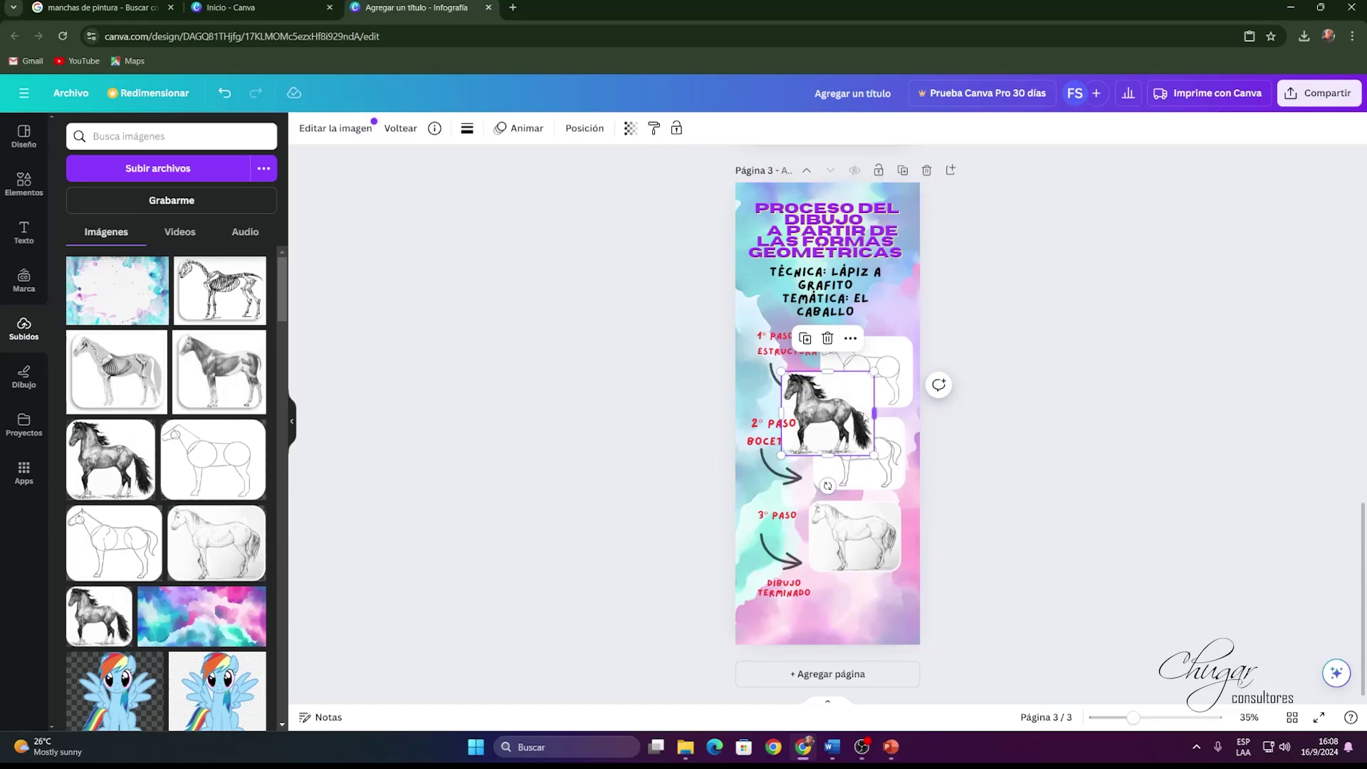
drag(851, 410, 879, 610)
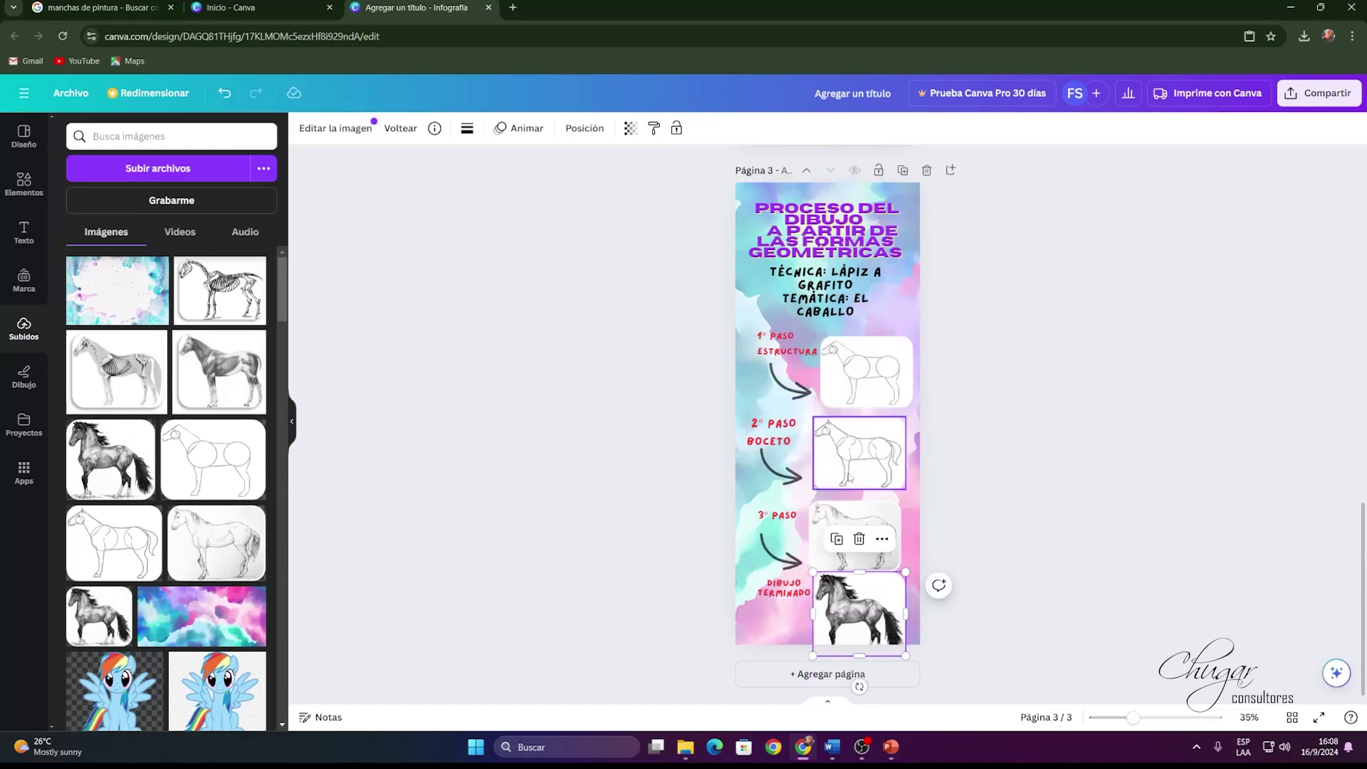
Move the first horse sketch up, tuck "ESTRUCTURA" under "1° PASO", and shift the first arrow up and left.
drag(864, 356, 861, 341)
mouse_move(766, 341)
mouse_down()
mouse_move(779, 353)
mouse_move(774, 343)
mouse_up()
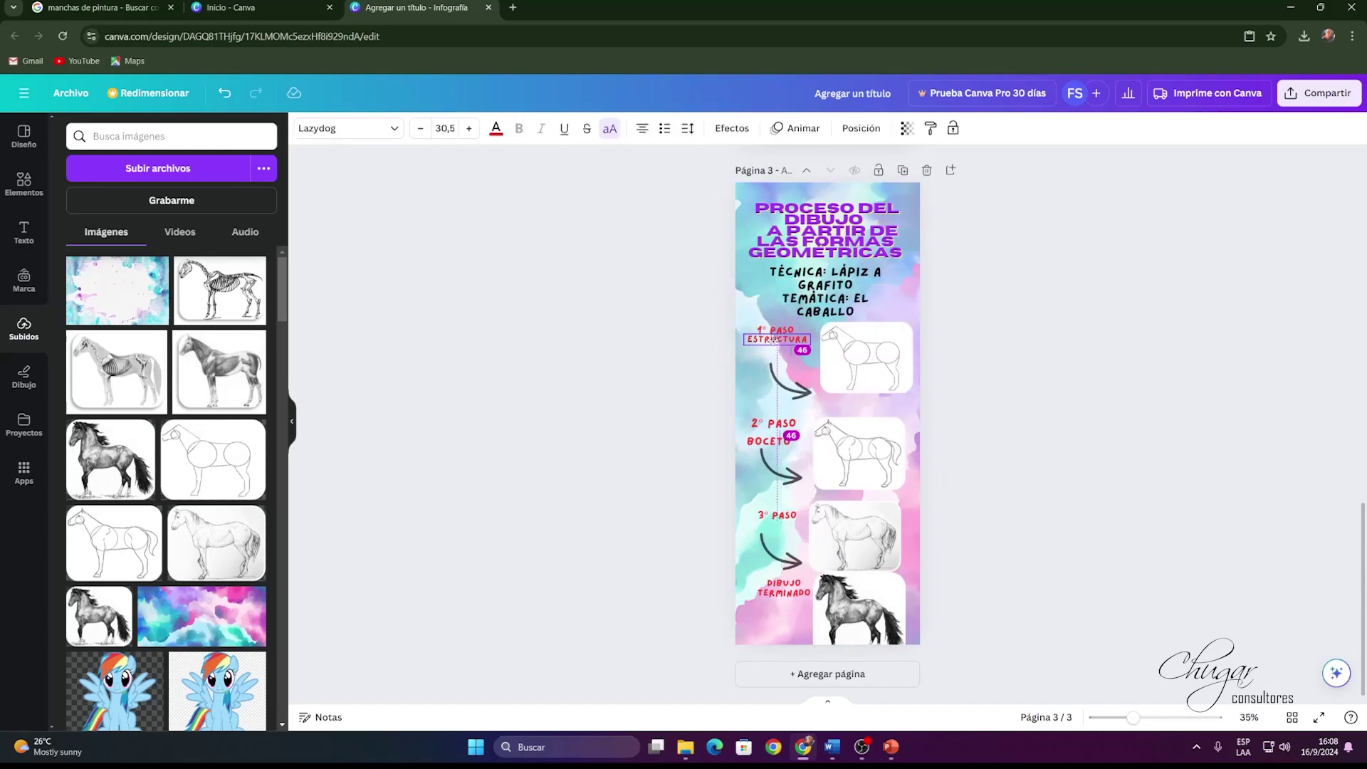
click(795, 388)
drag(781, 395, 773, 385)
Move the second horse sketch up under the first, and raise "2° PASO", "BOCETO" and their arrow to match it.
drag(859, 444, 866, 422)
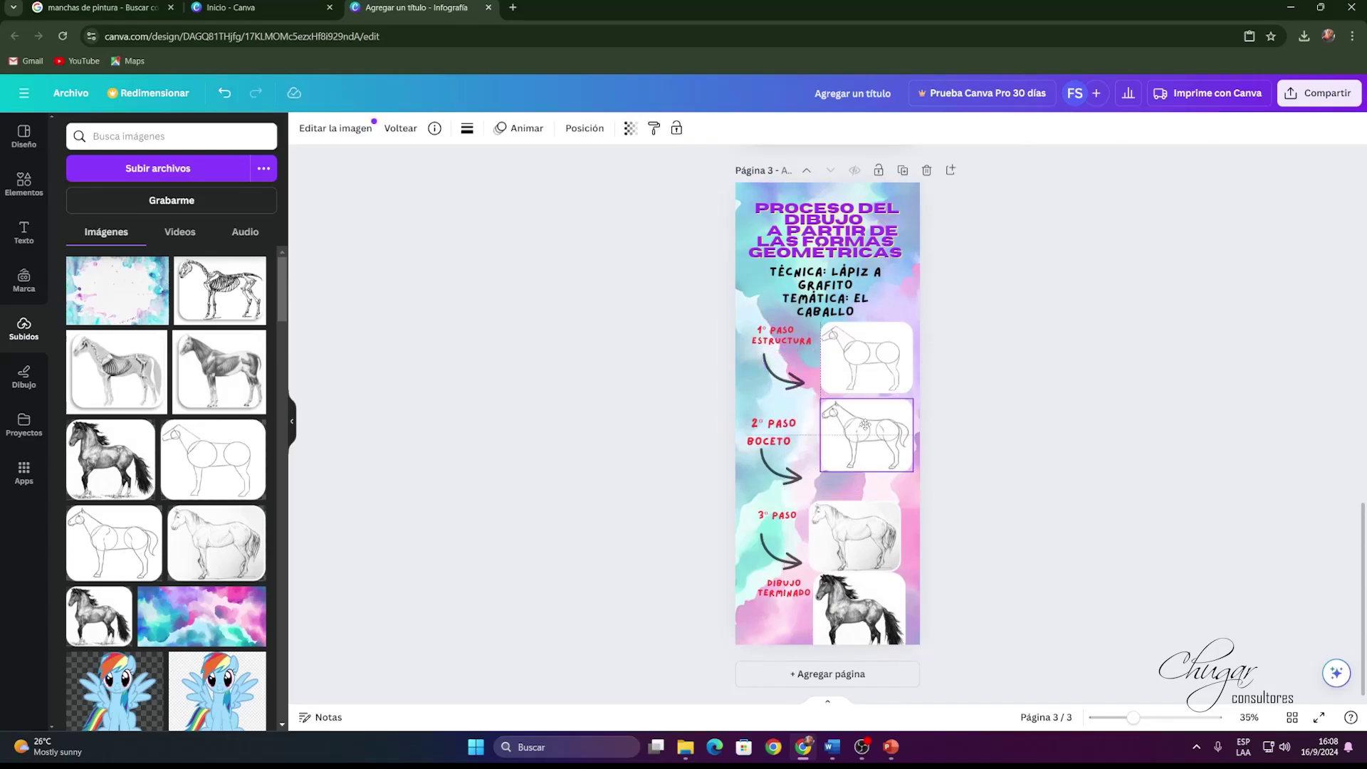
drag(780, 425, 781, 405)
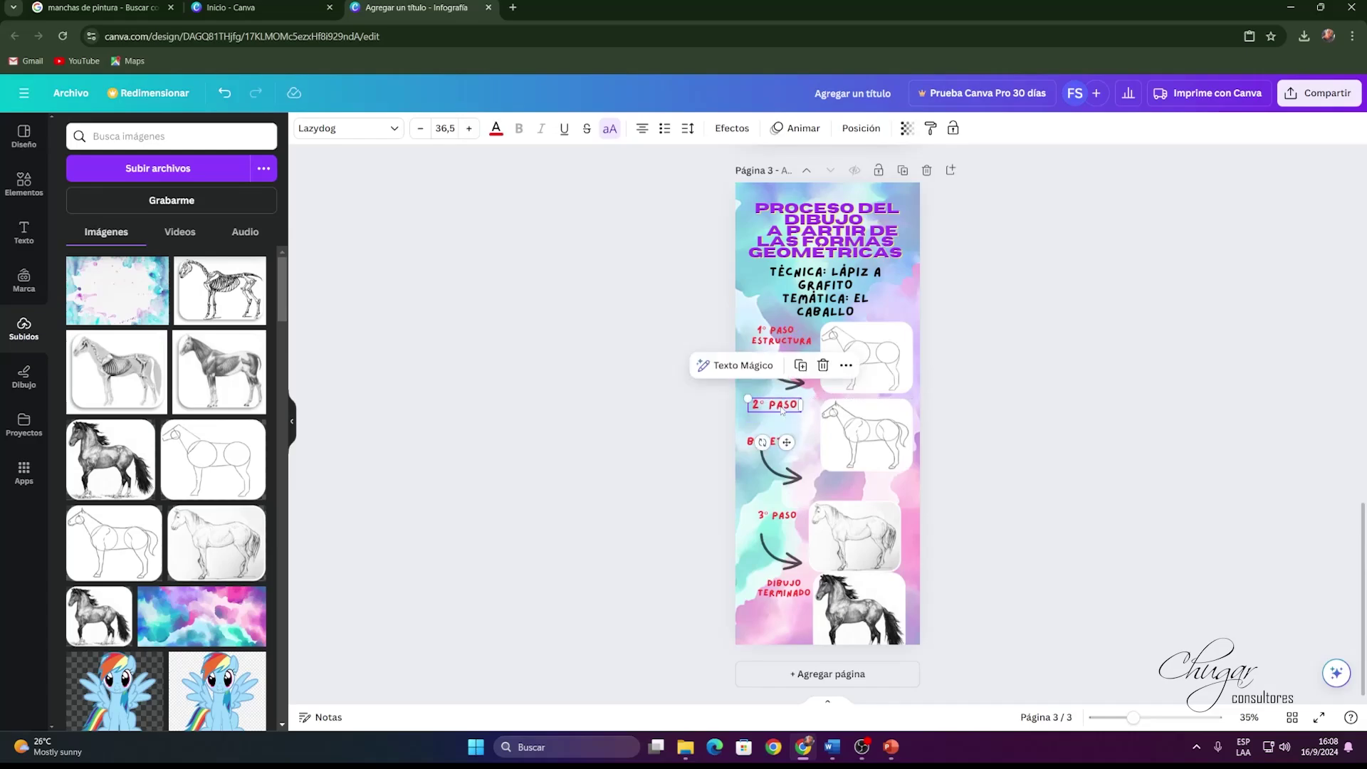
click(799, 456)
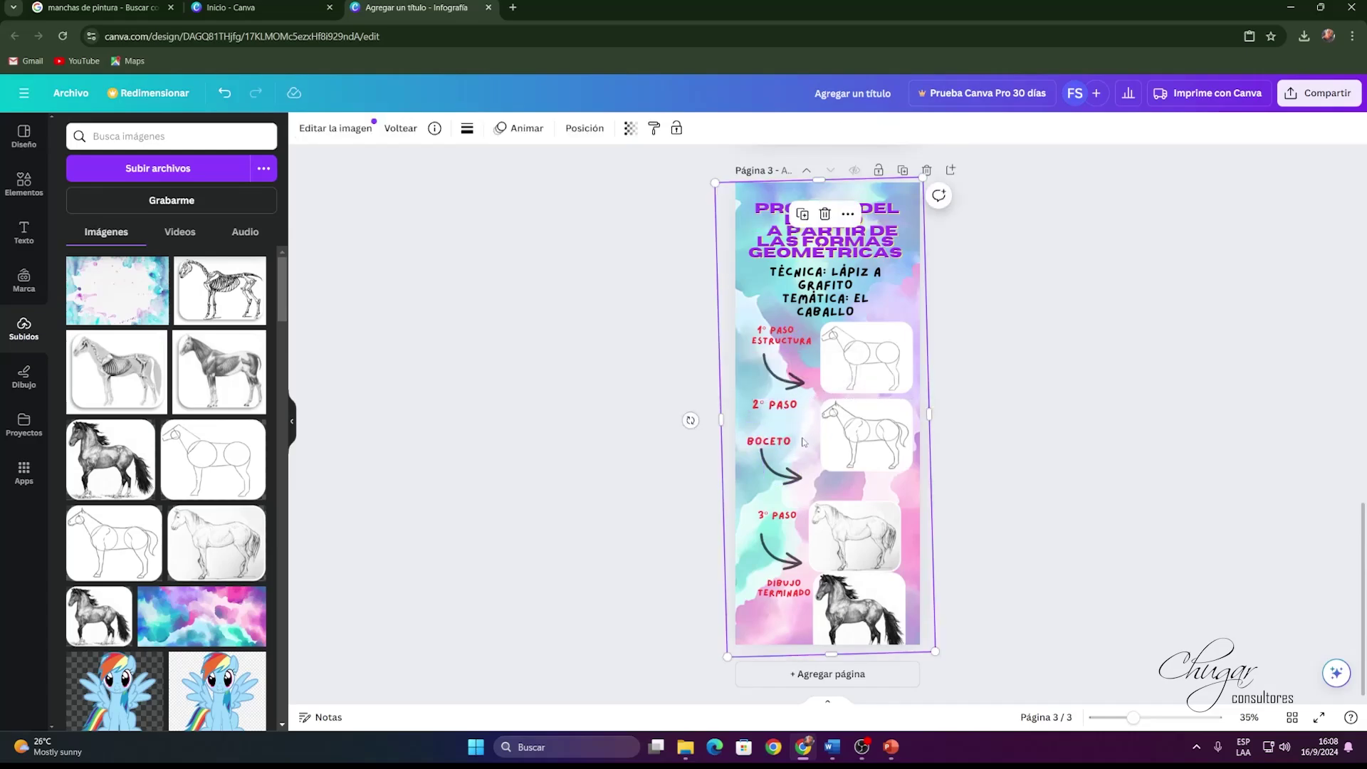
drag(783, 441, 791, 418)
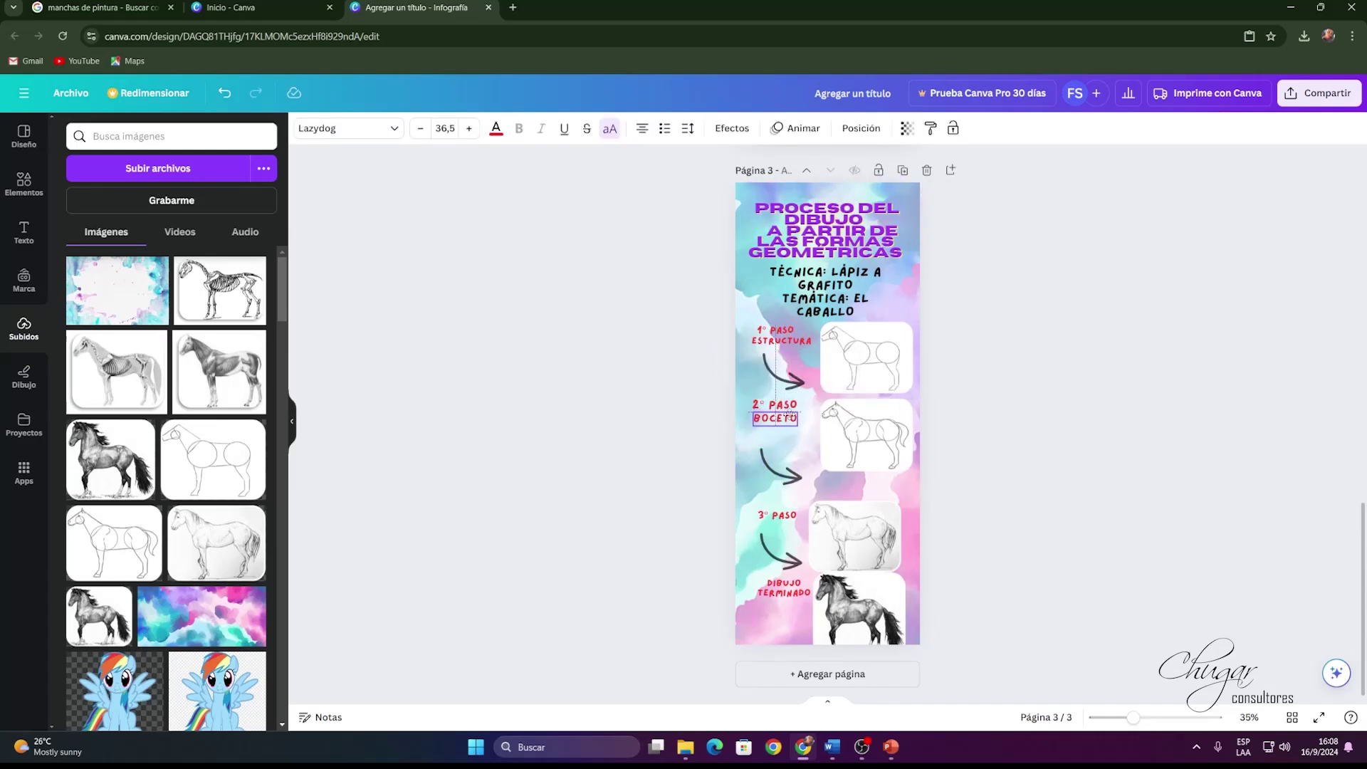
drag(781, 475, 784, 456)
Move the third horse sketch up under the second, and raise the "3° PASO" label and its arrow beside it.
drag(857, 530, 865, 509)
click(782, 513)
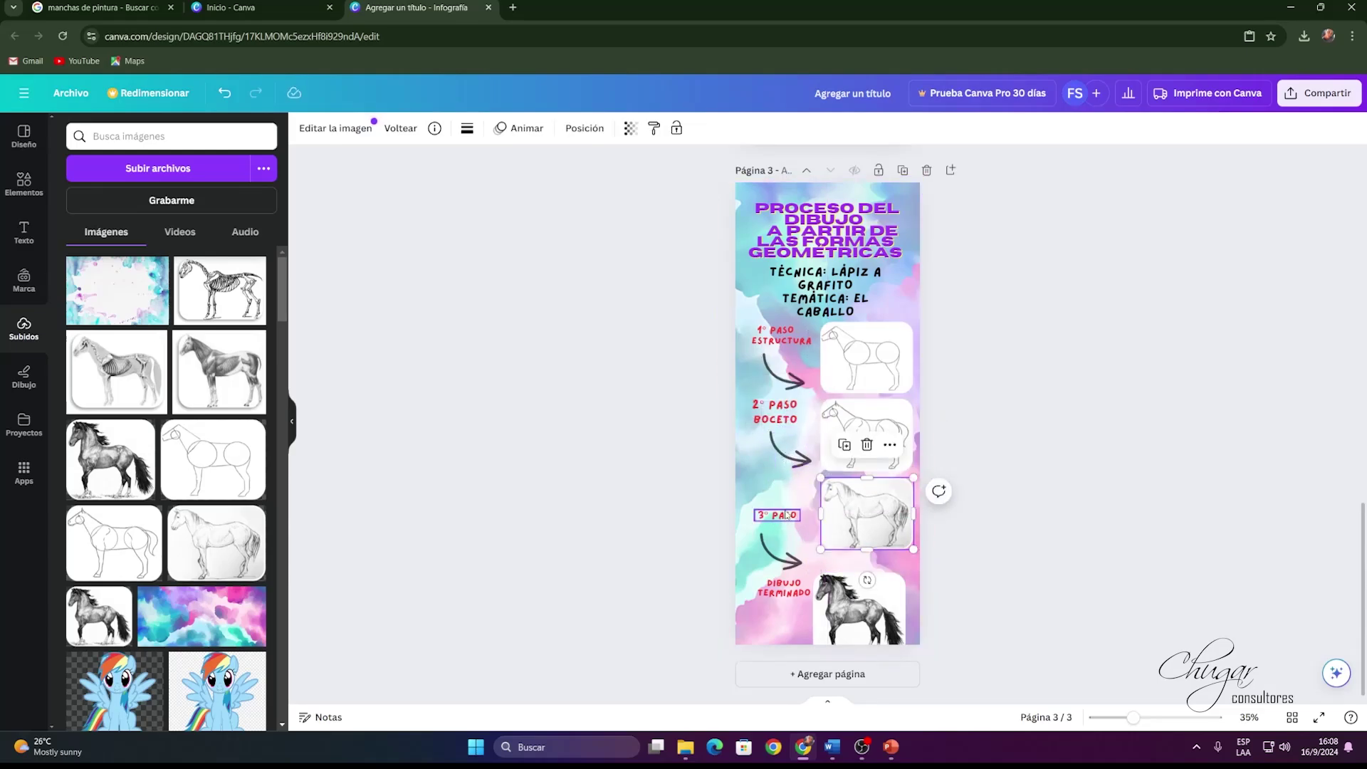
drag(782, 505, 792, 482)
drag(781, 535, 766, 512)
click(781, 489)
Raise the finished horse drawing and "DIBUJO TERMINADO", and place a copy of the third arrow below that label, pointing at the drawing.
drag(873, 596, 882, 579)
drag(771, 585, 772, 571)
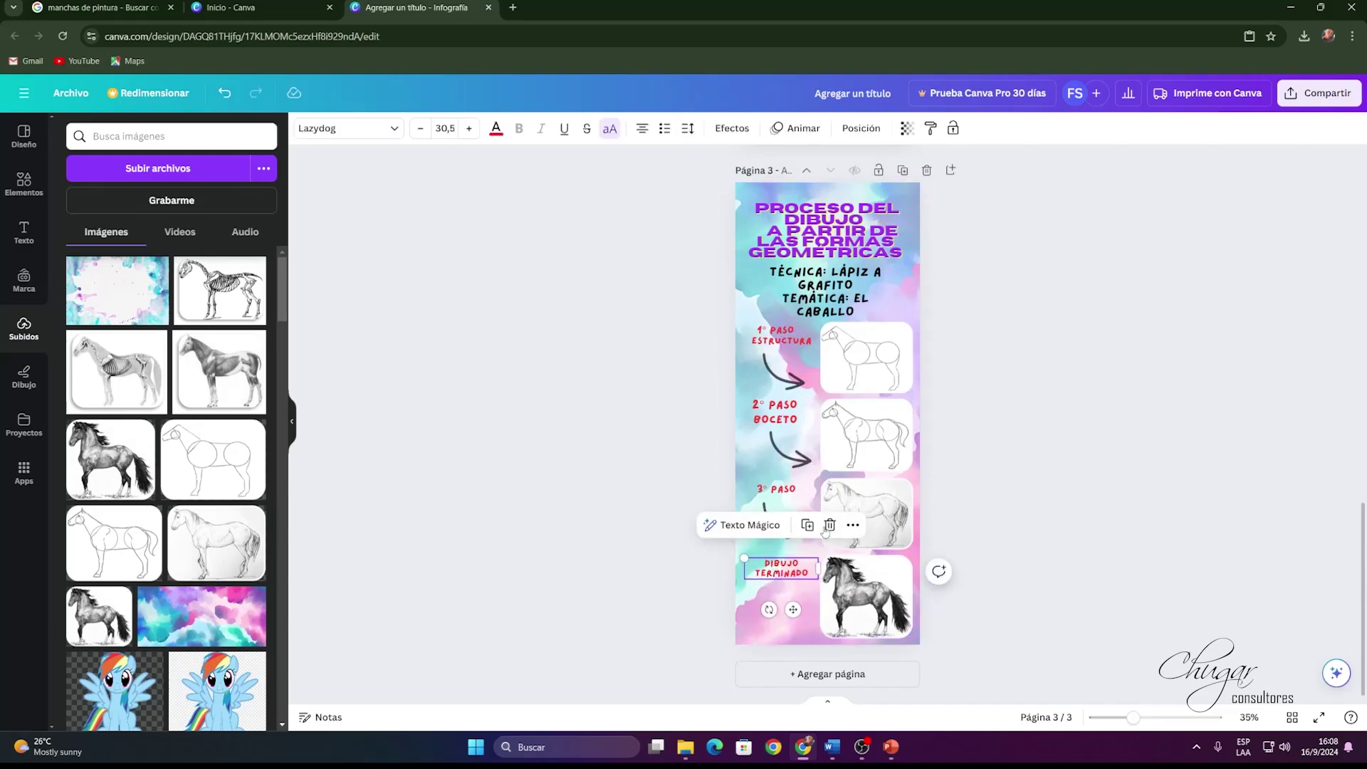
click(764, 504)
drag(764, 504, 768, 508)
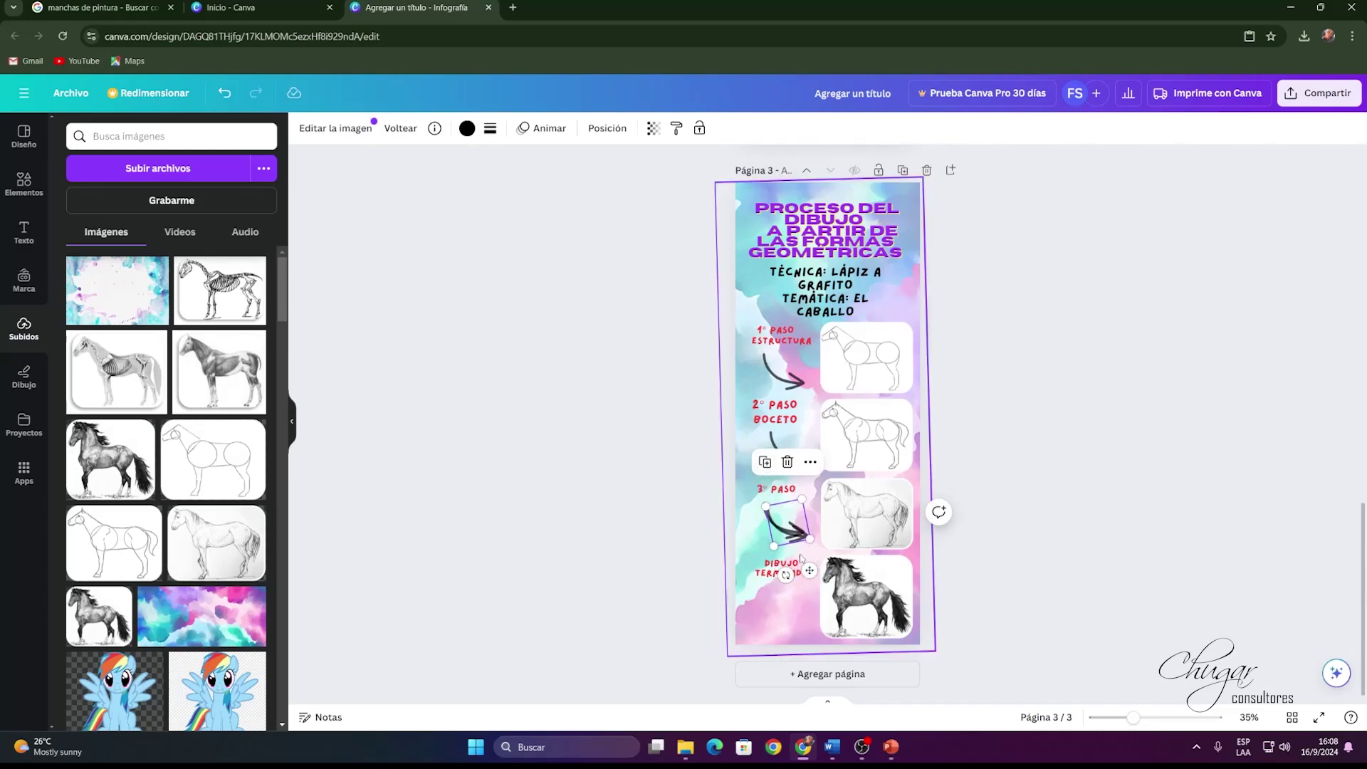
drag(809, 570, 818, 651)
click(1073, 366)
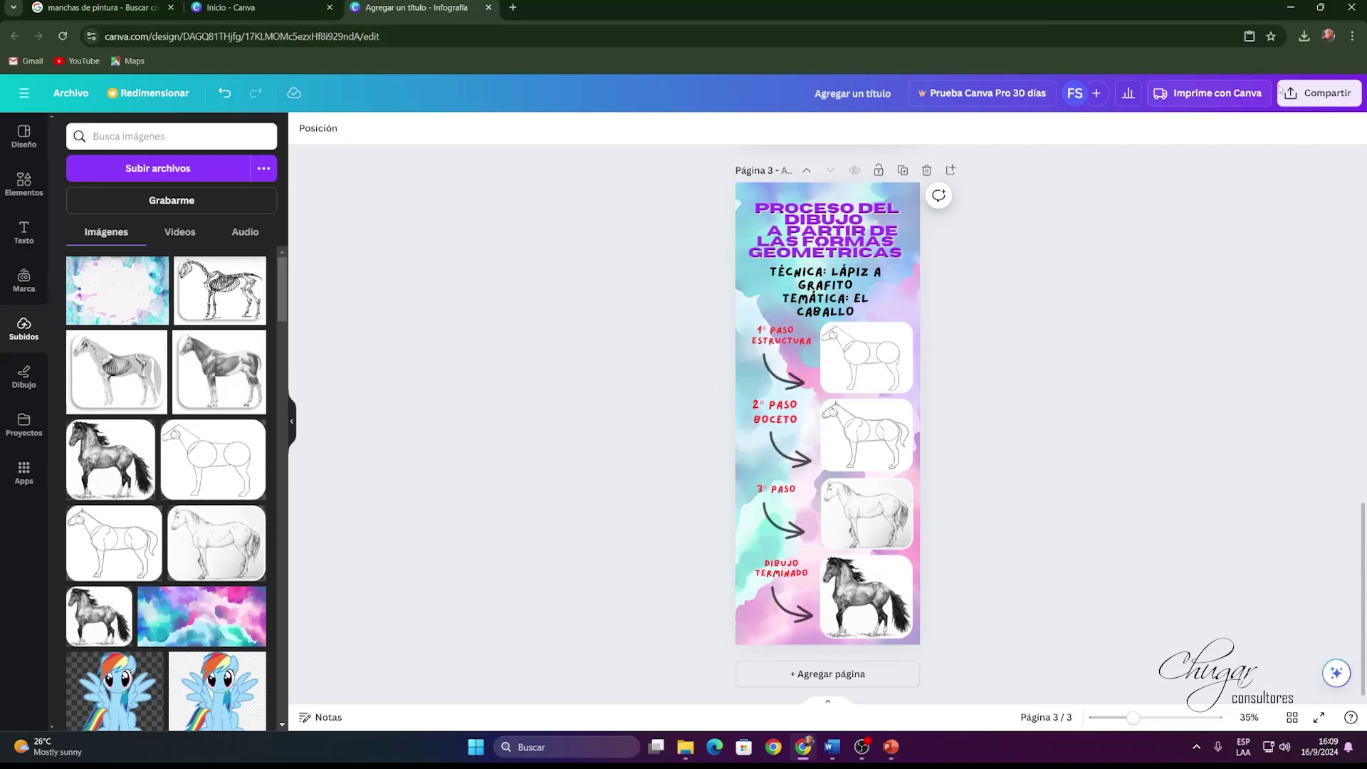
Open the design's download settings and set the file type to JPG.
click(1319, 93)
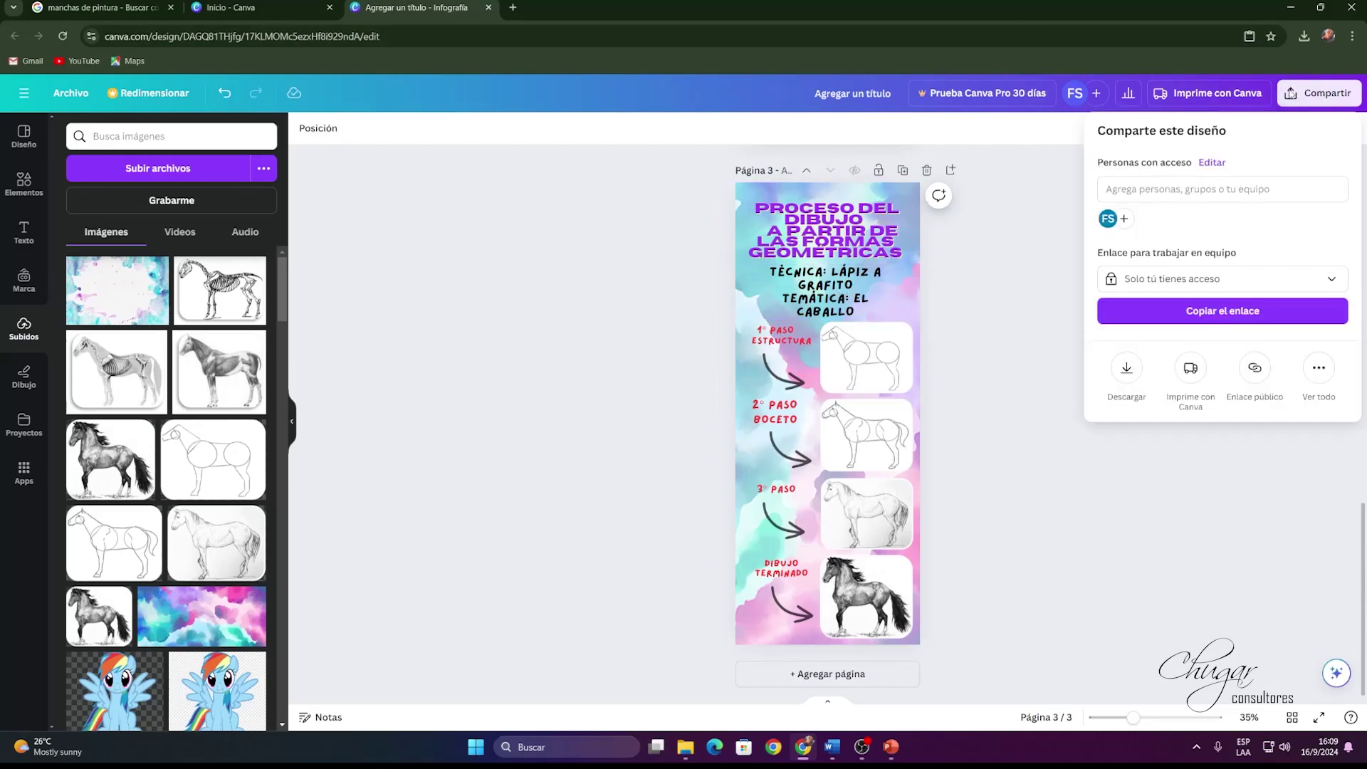
click(1125, 370)
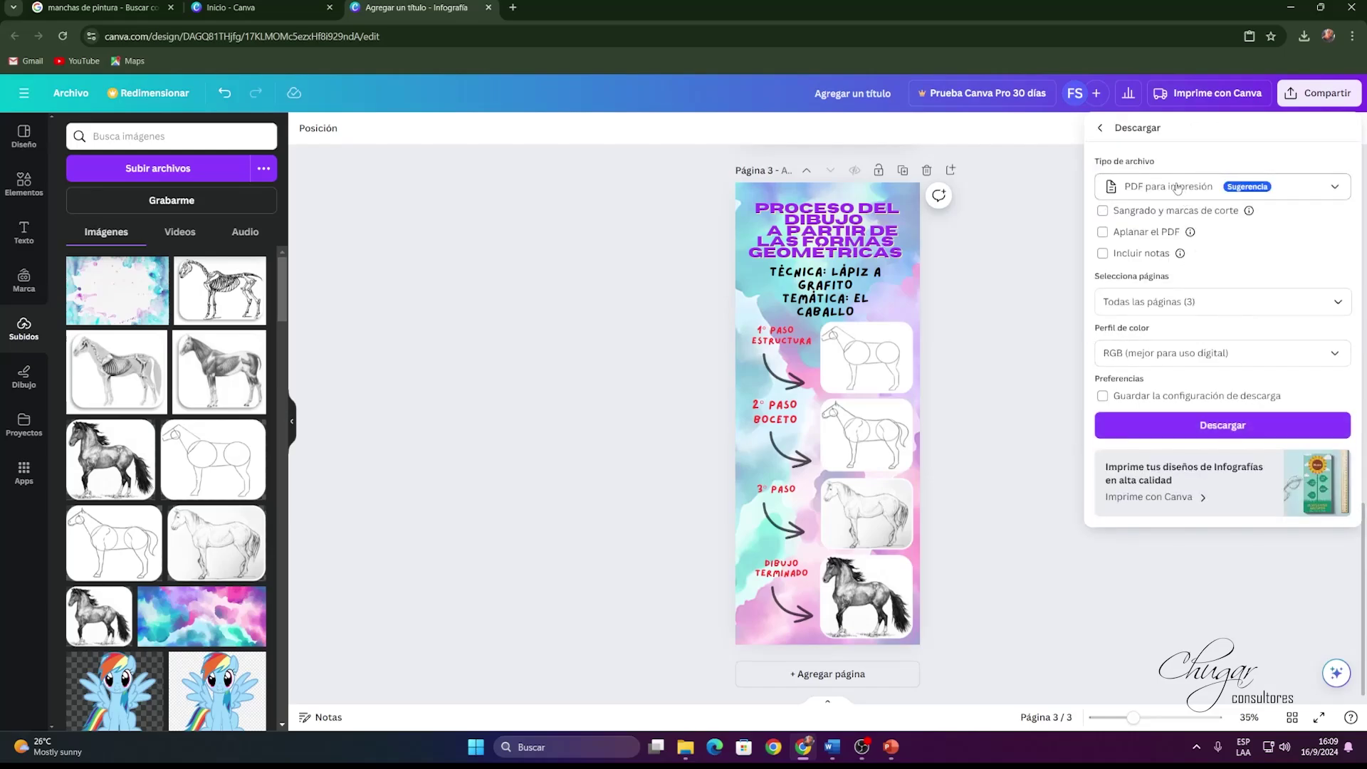
click(1300, 191)
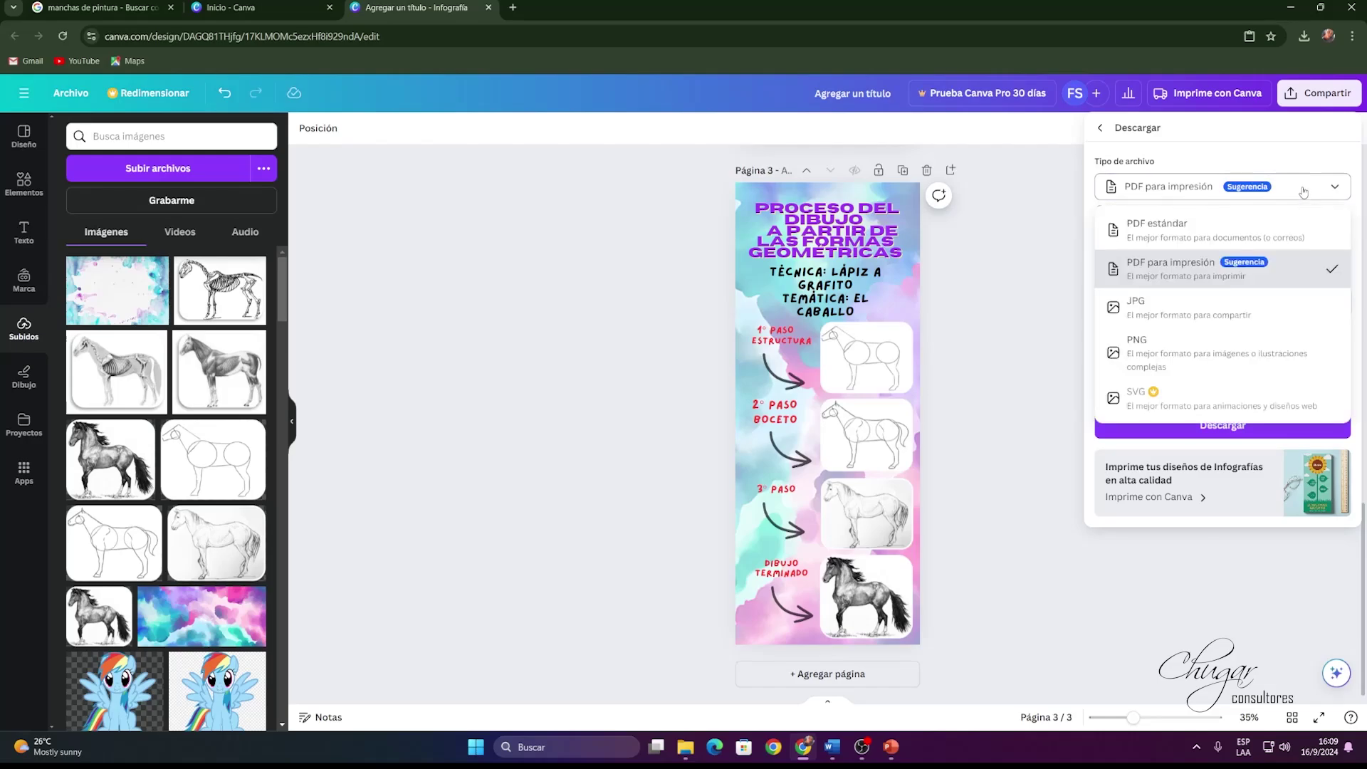
click(1166, 321)
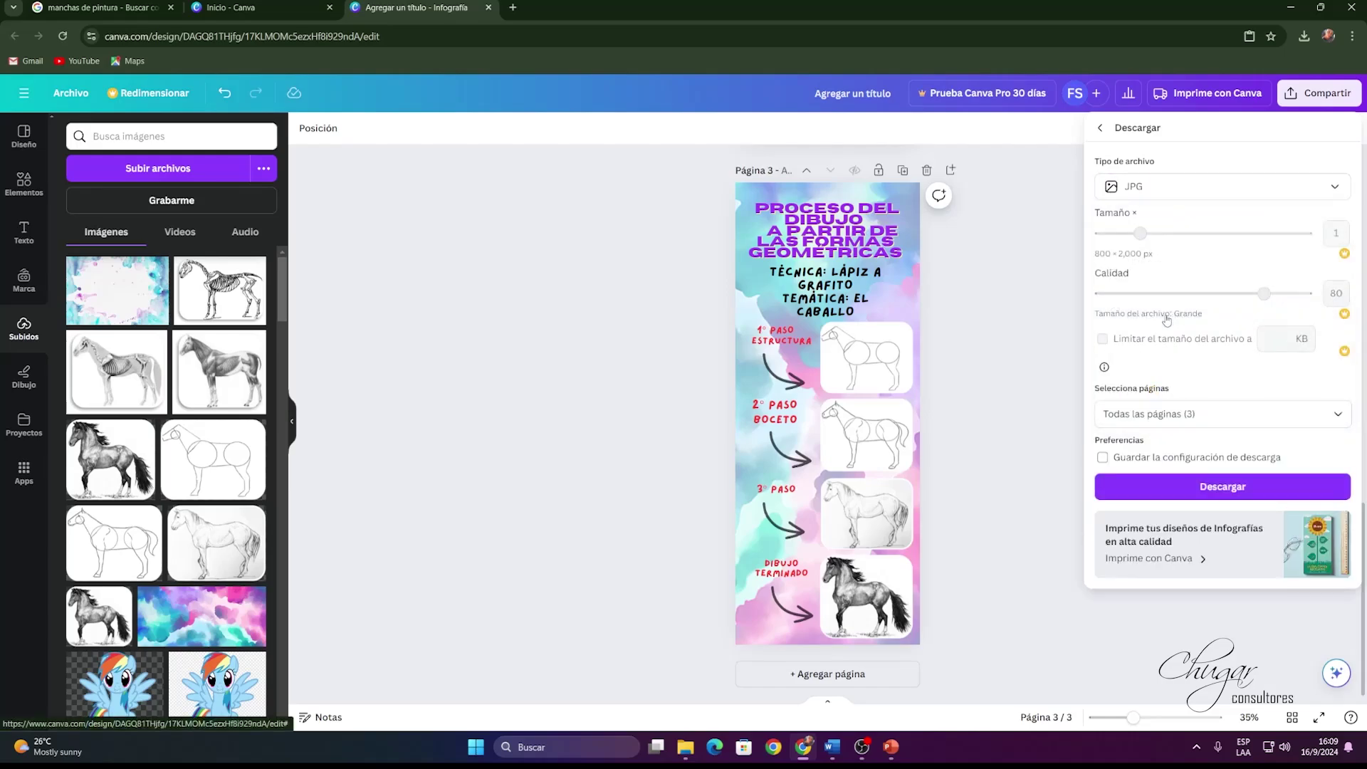
Limit the download to page 3 only and download the infographic.
click(1338, 414)
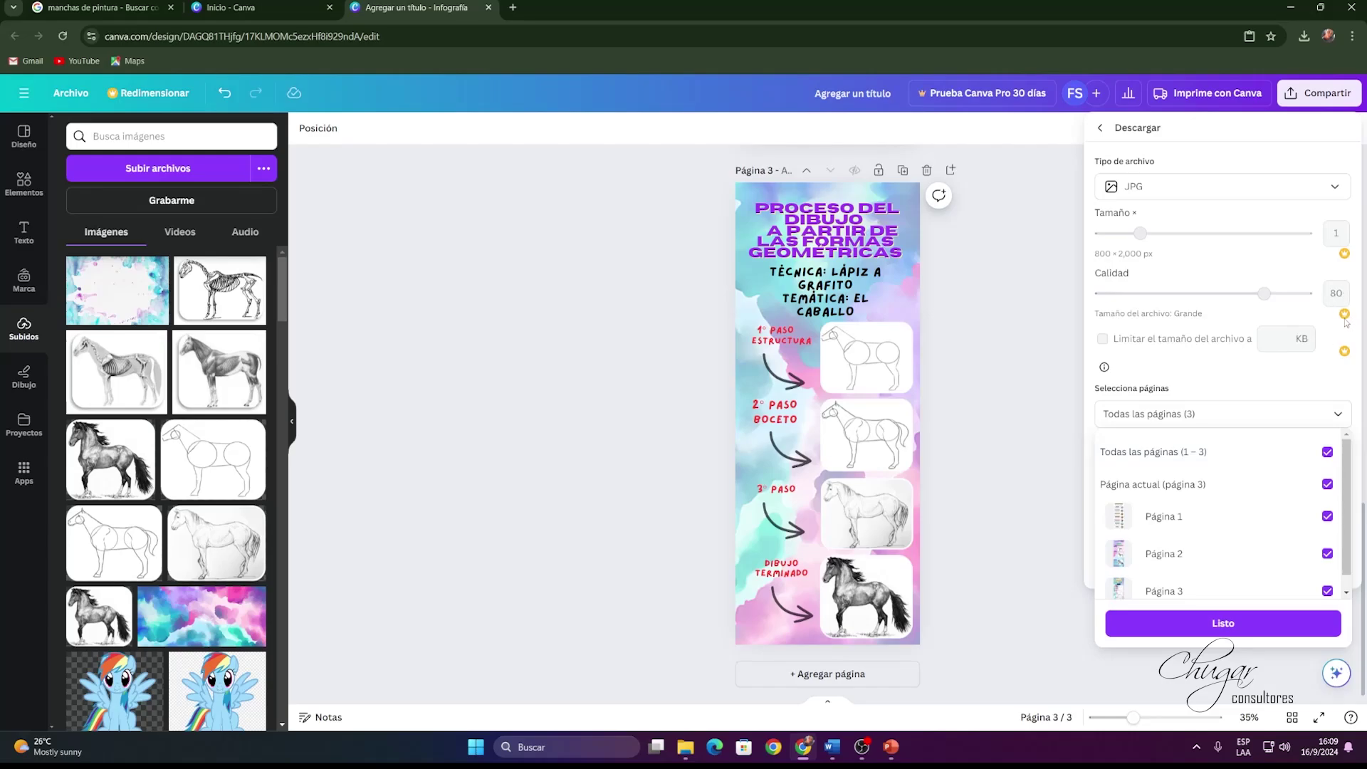
click(1327, 452)
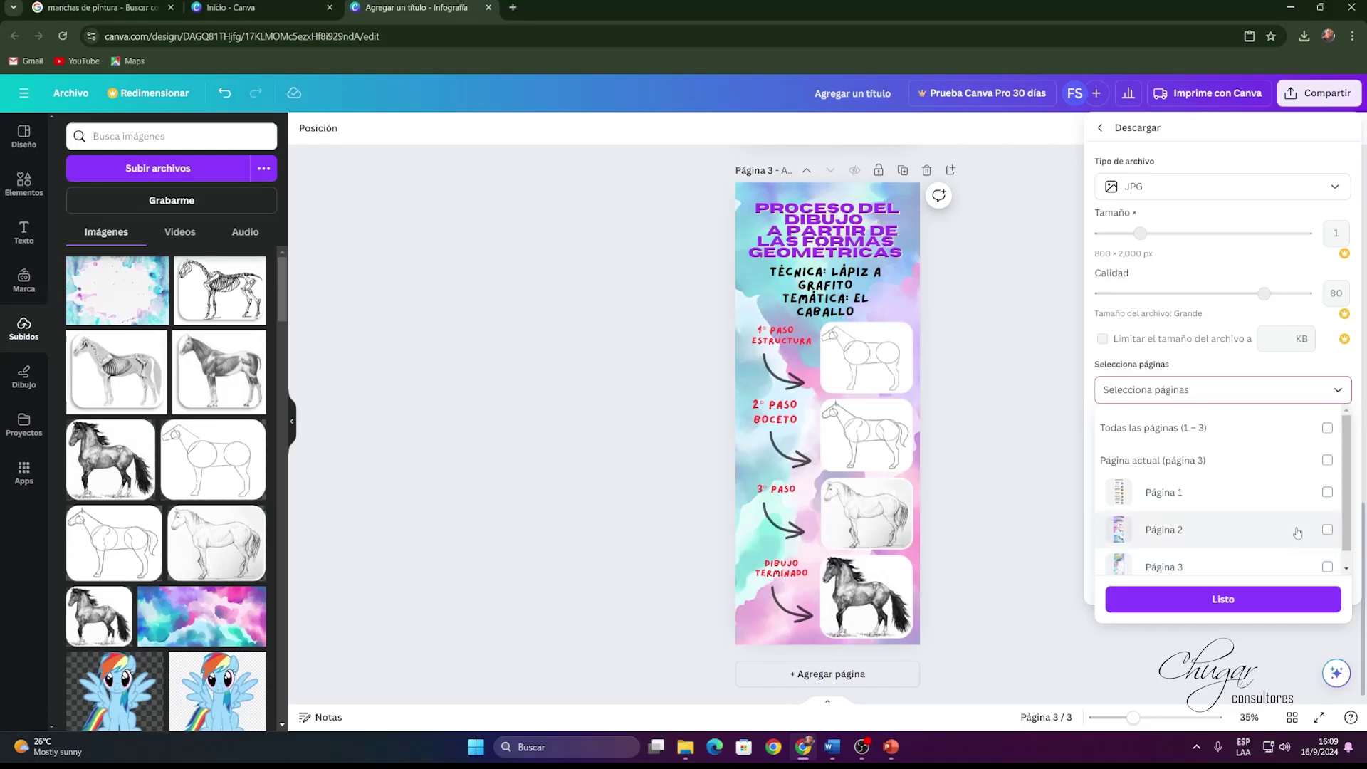
scroll(1294, 538, down, 1)
click(1327, 551)
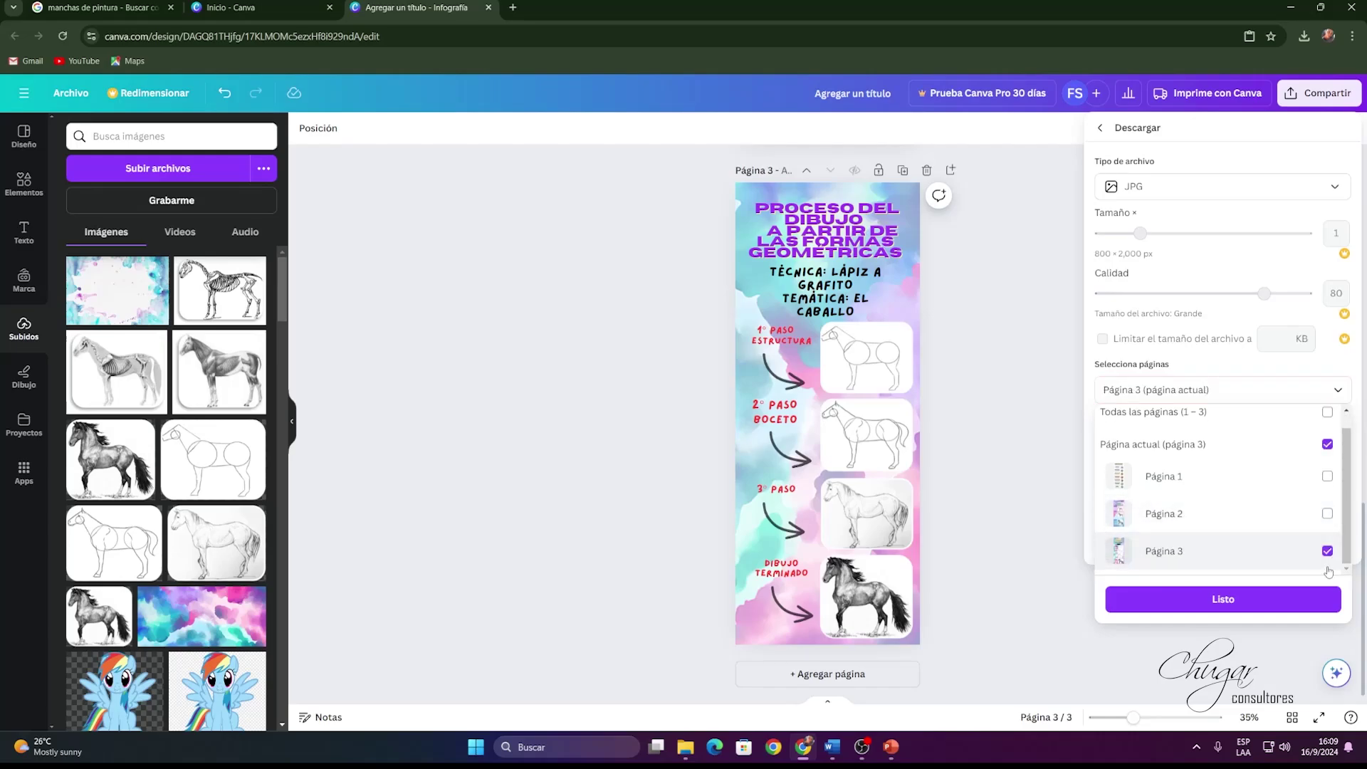
click(1274, 602)
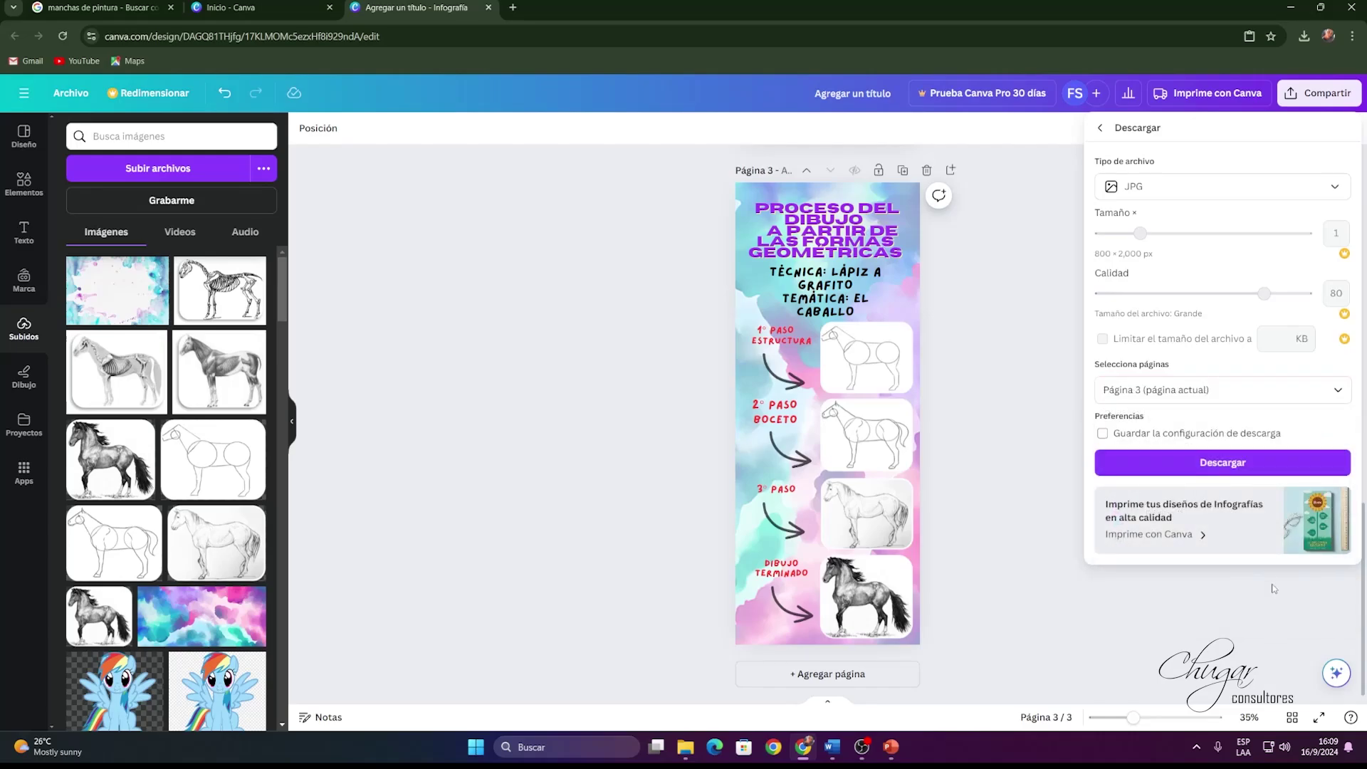
click(1268, 460)
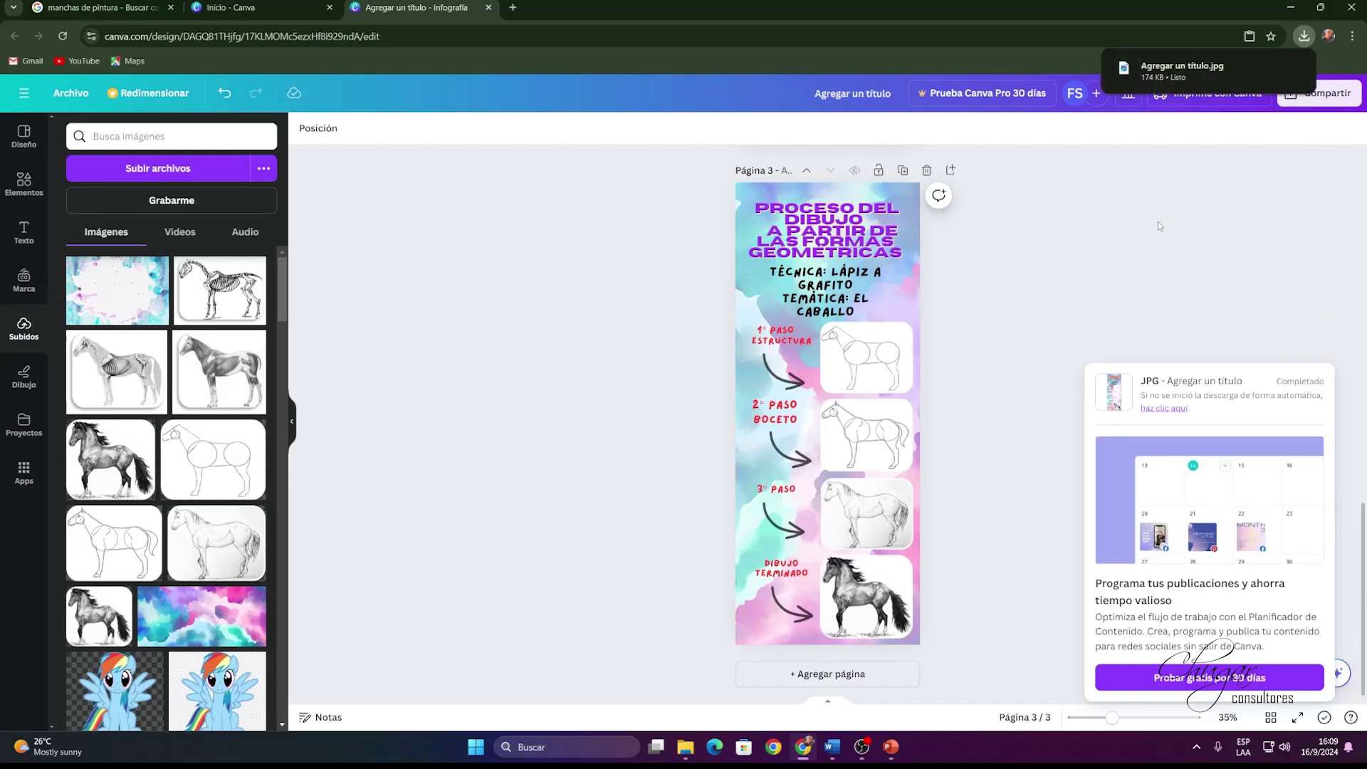
Copy the design's collaboration link and set its access to "Cualquiera con el enlace".
click(1323, 100)
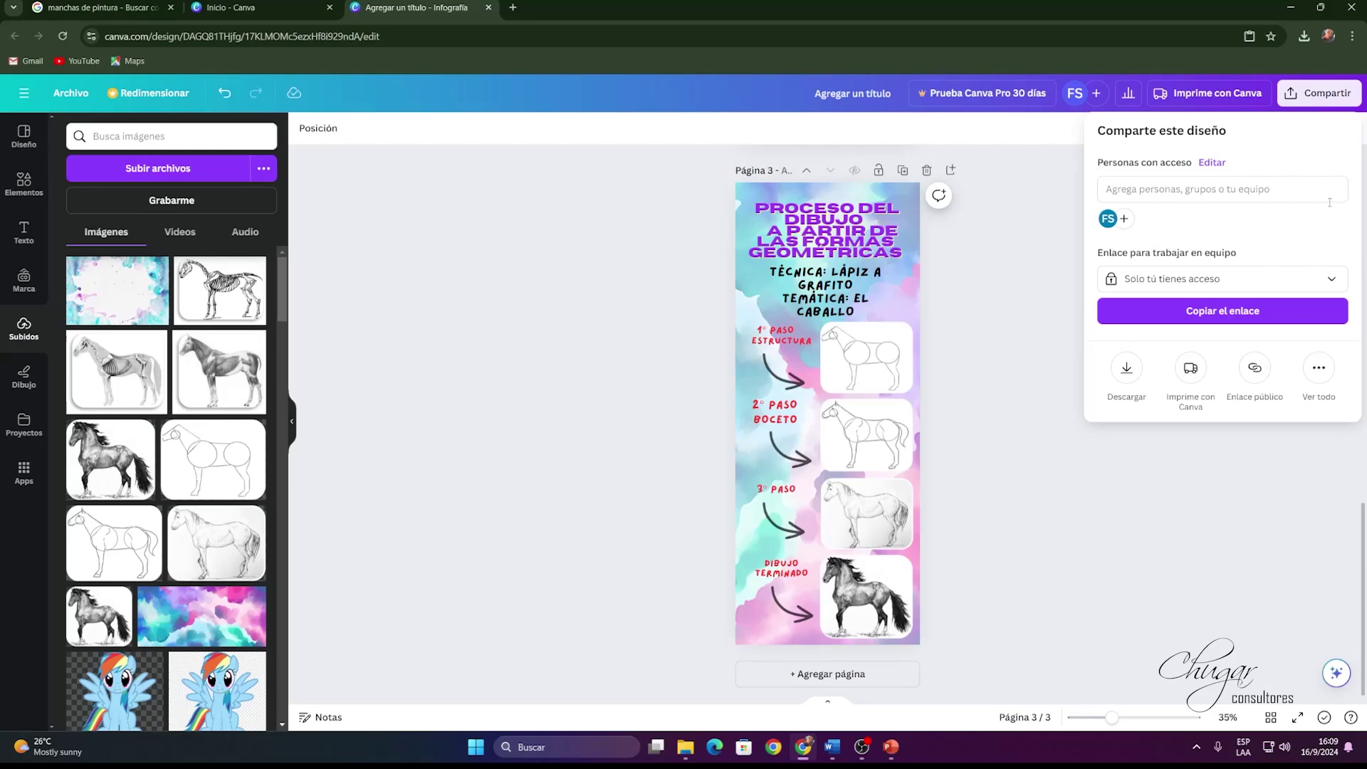
click(1231, 313)
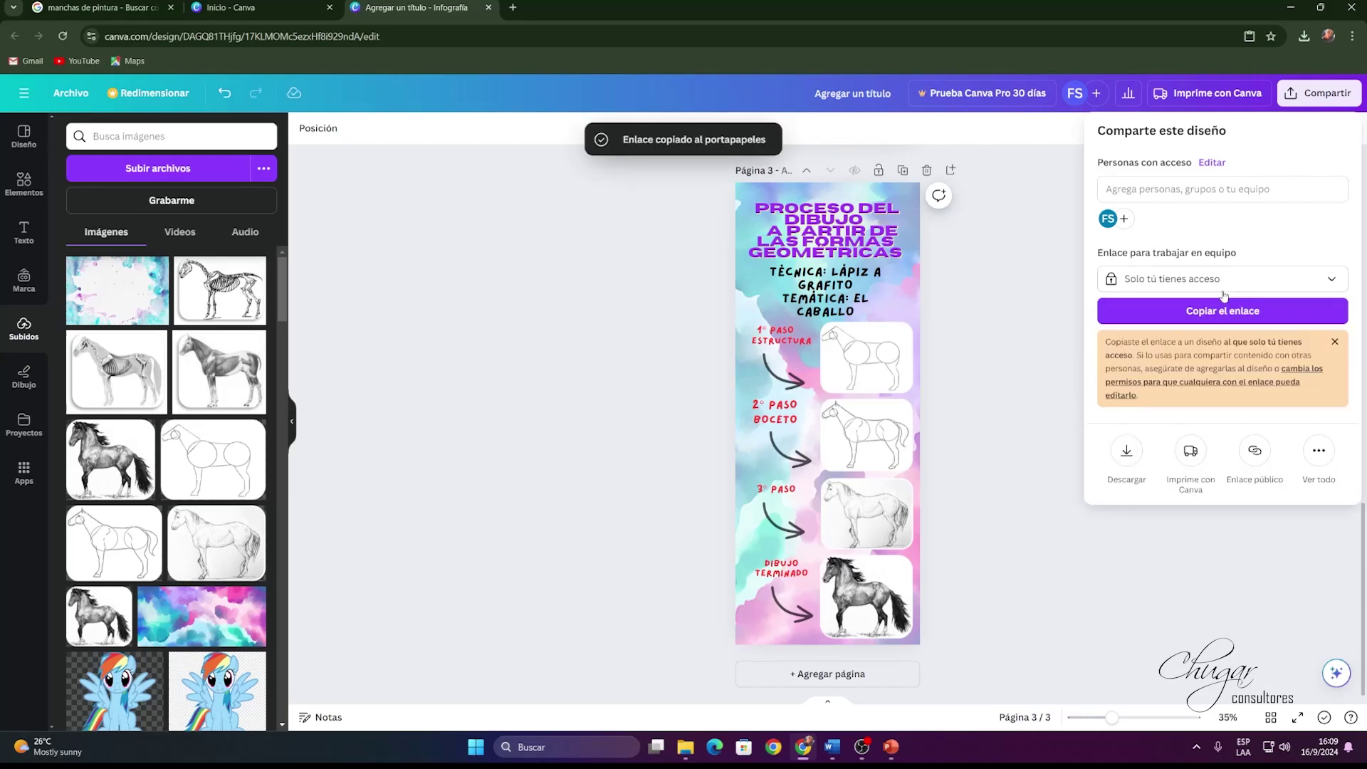
click(1232, 278)
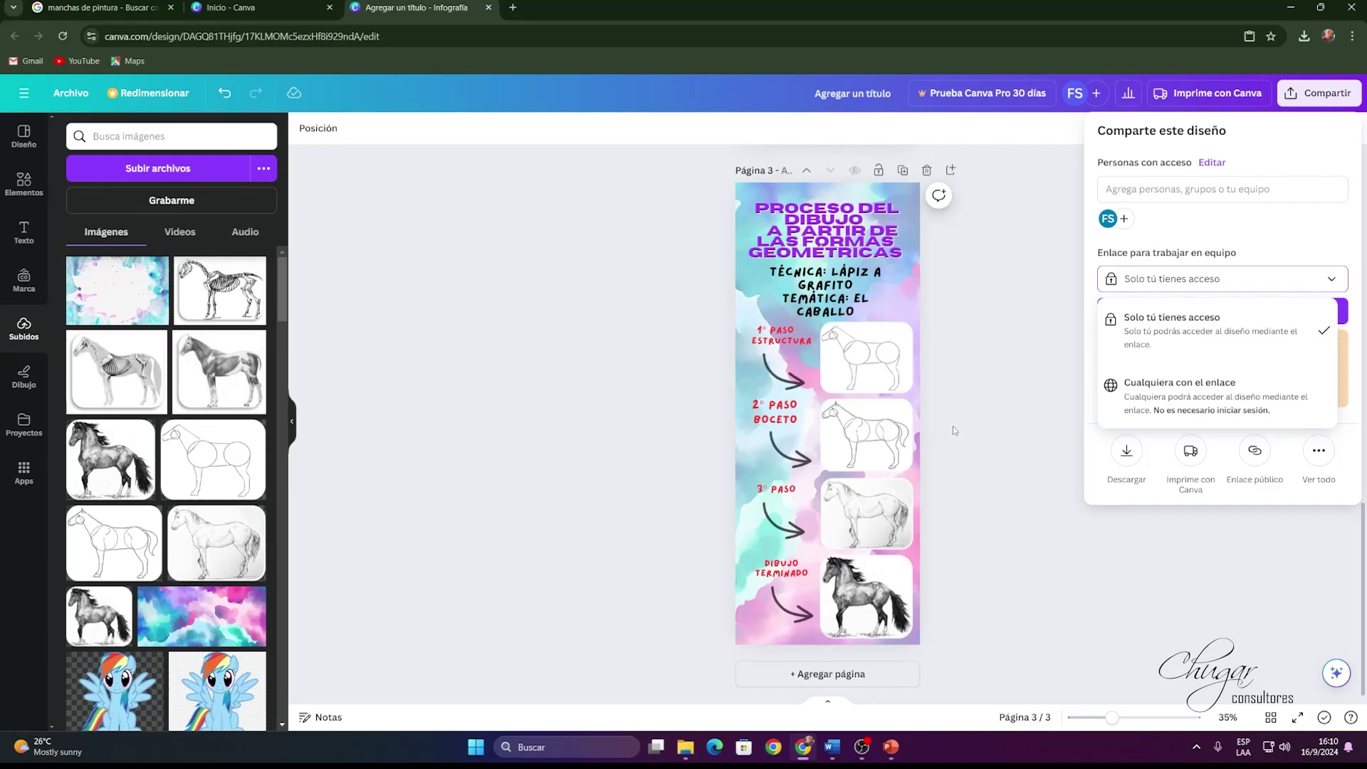
click(1214, 386)
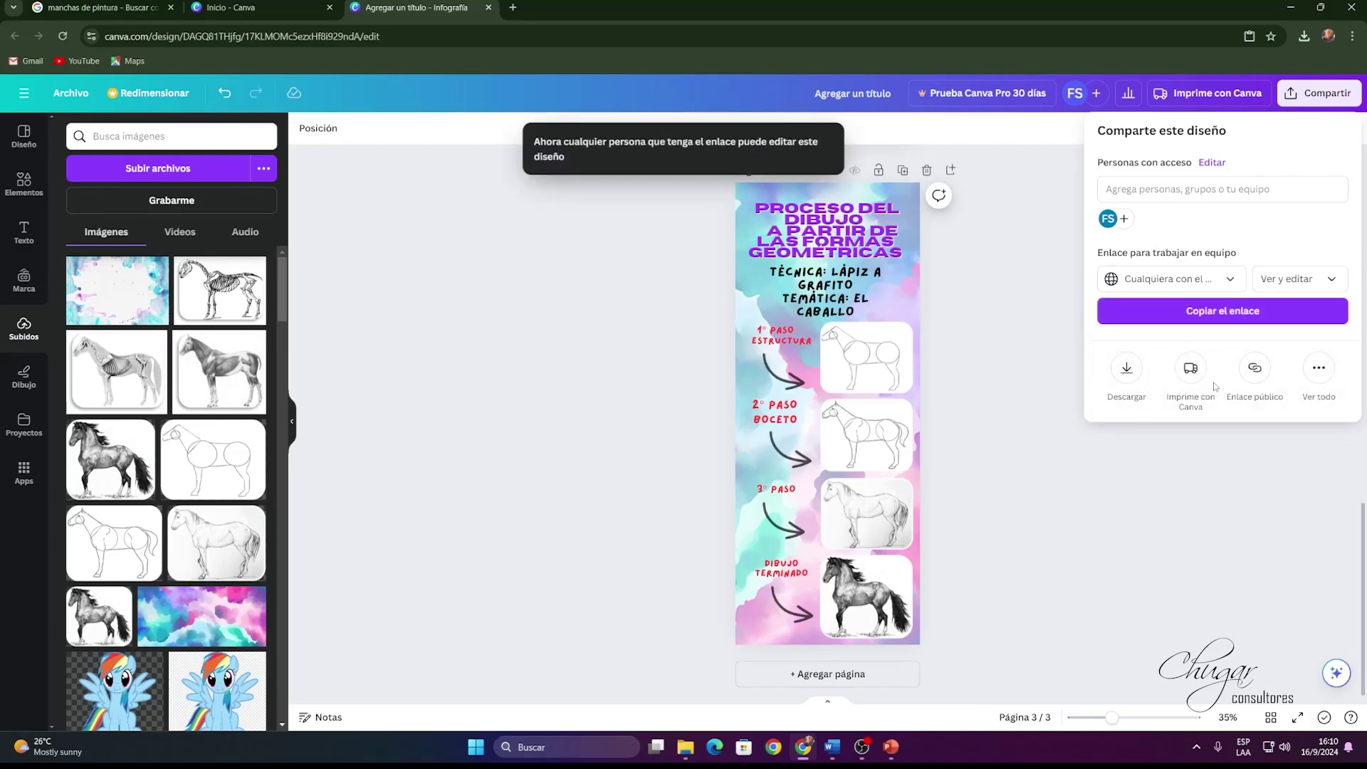
Review the team link's access options, keep "Cualquiera con el enlace", and copy the design's collaboration link.
click(1231, 279)
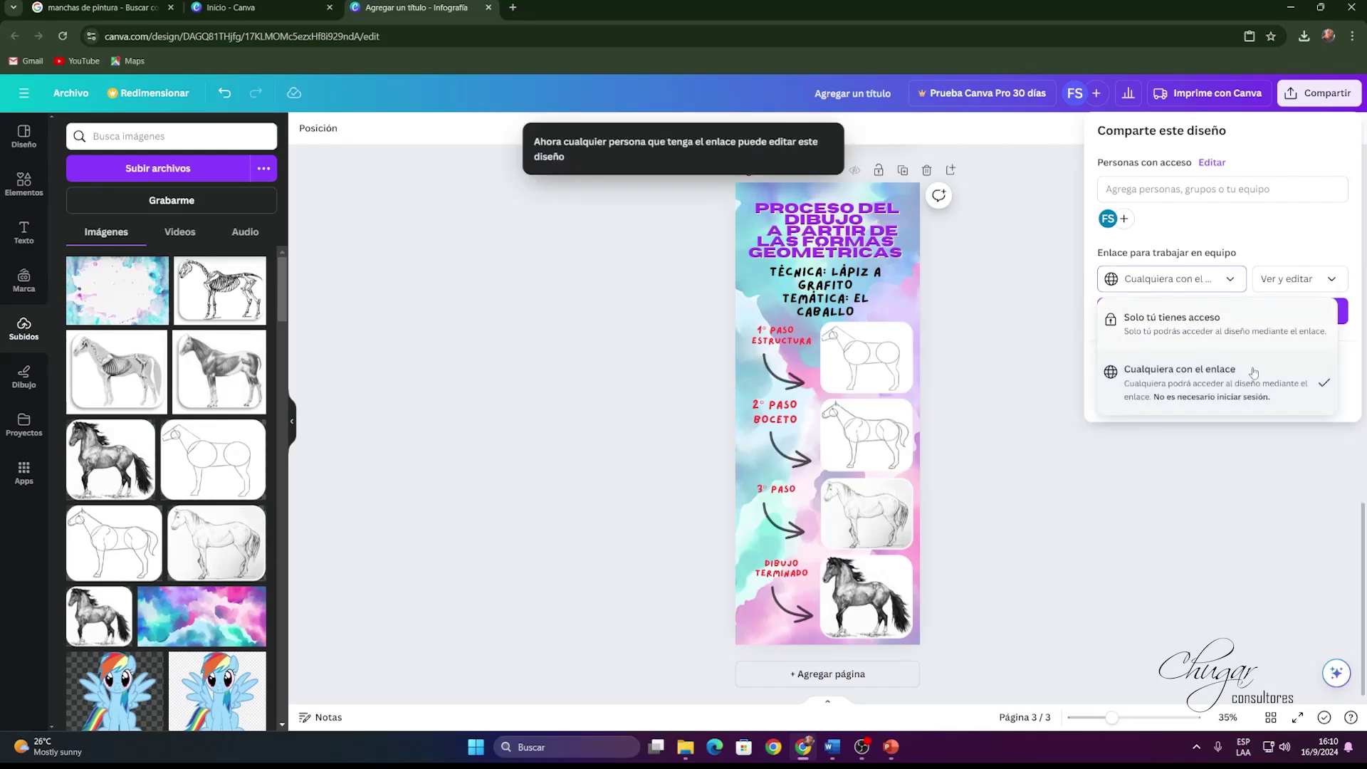
click(1181, 427)
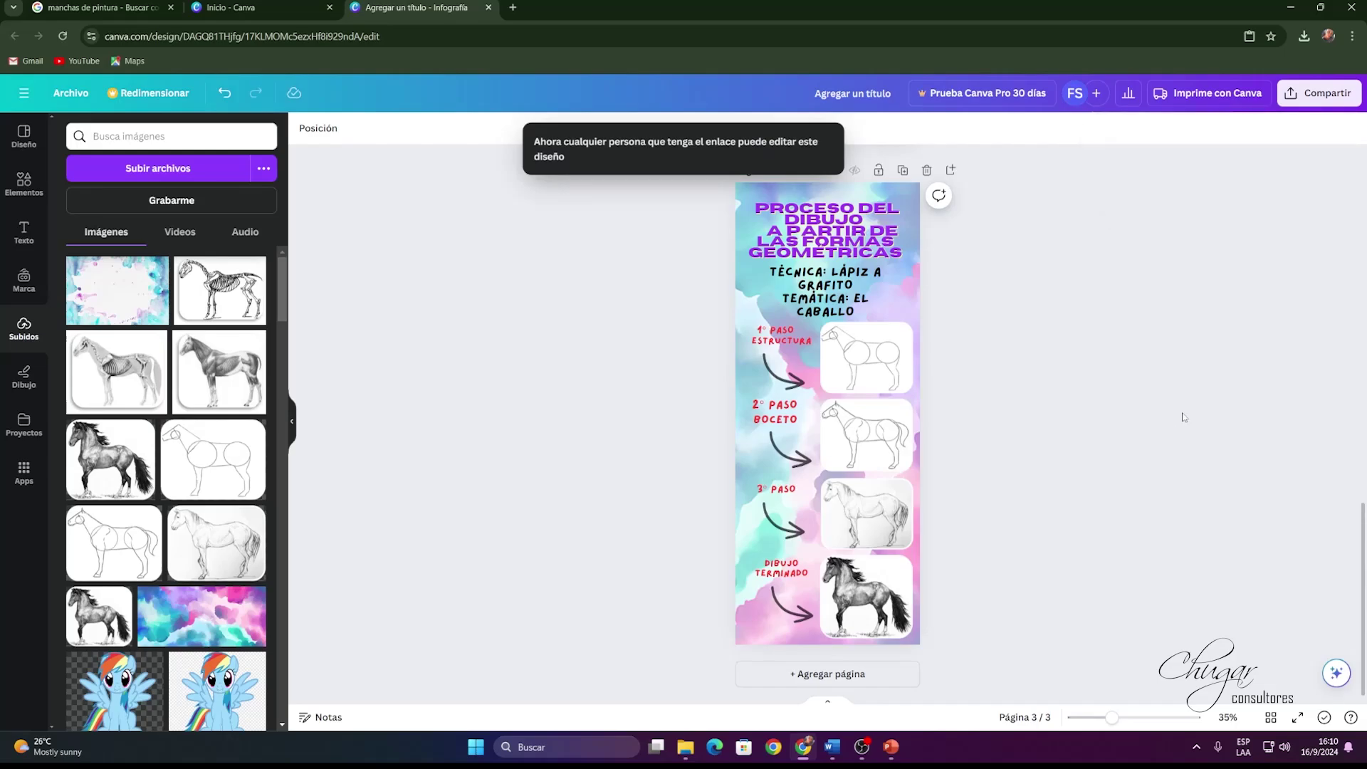
click(1319, 92)
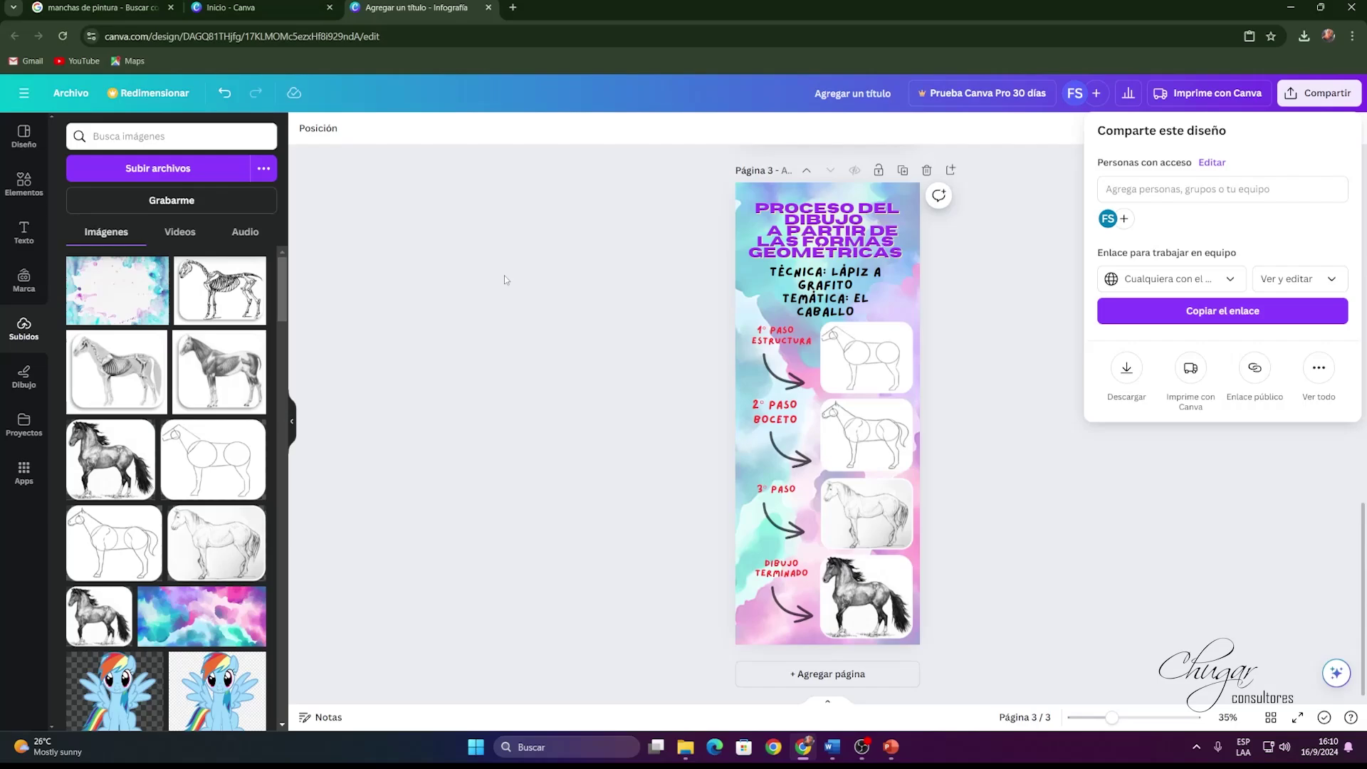
click(1277, 314)
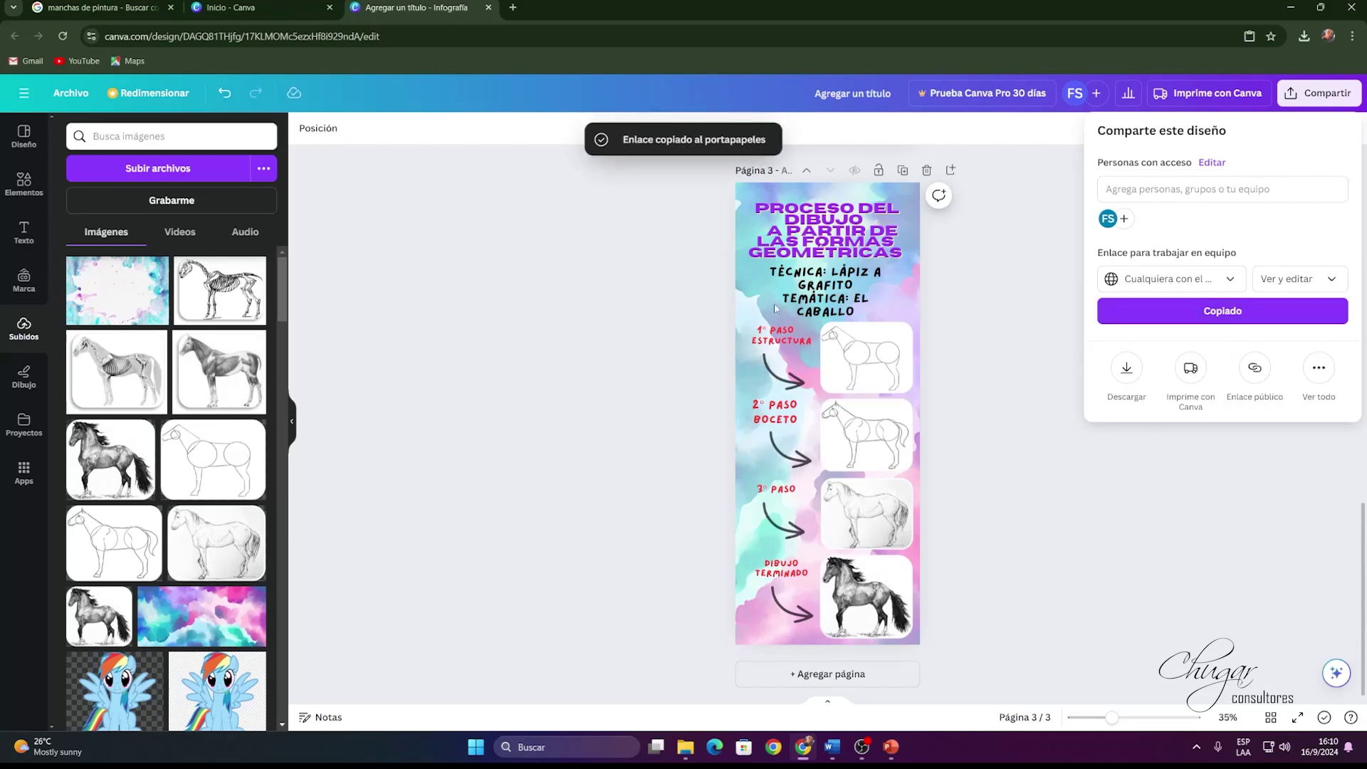
click(993, 587)
Look over the design's pages from page 1 to the finished infographic on page 3, with the uploaded images panel collapsed.
scroll(947, 598, up, 10)
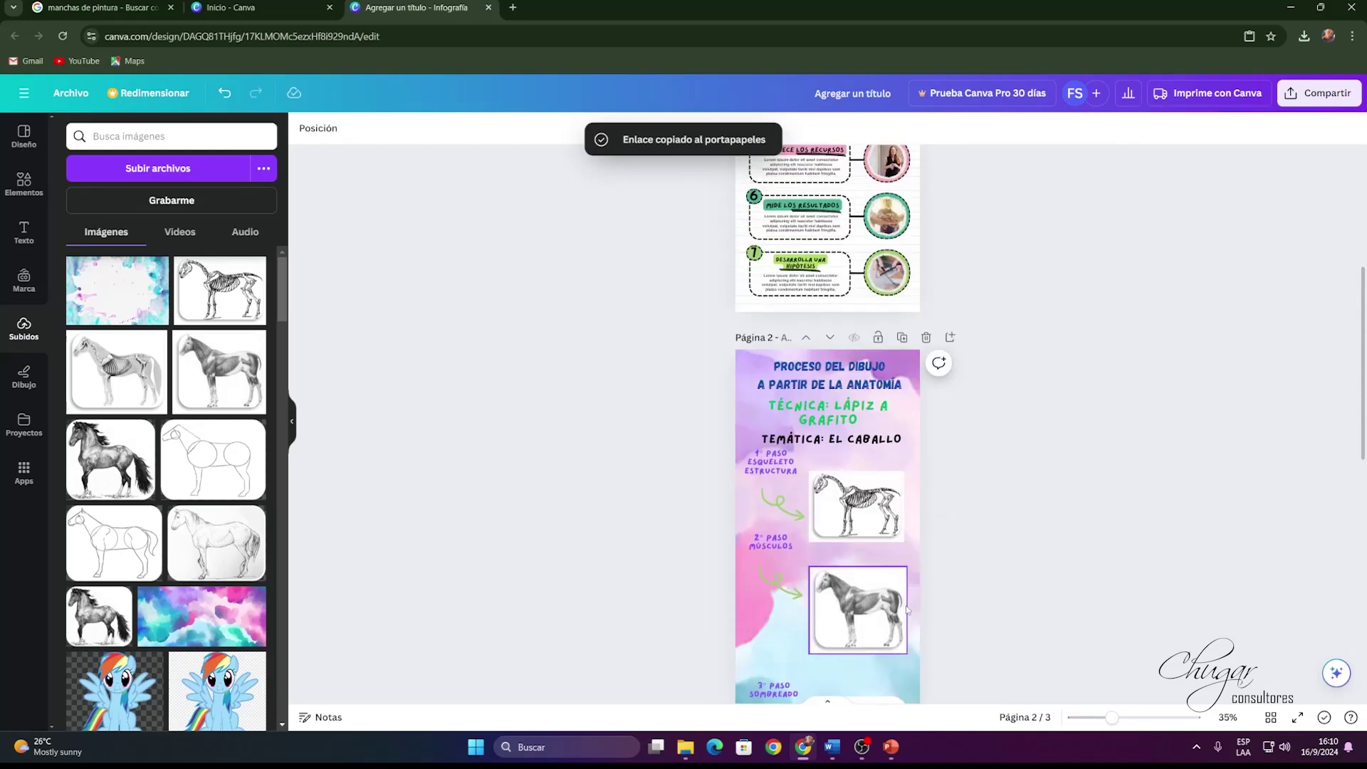
scroll(907, 610, up, 2)
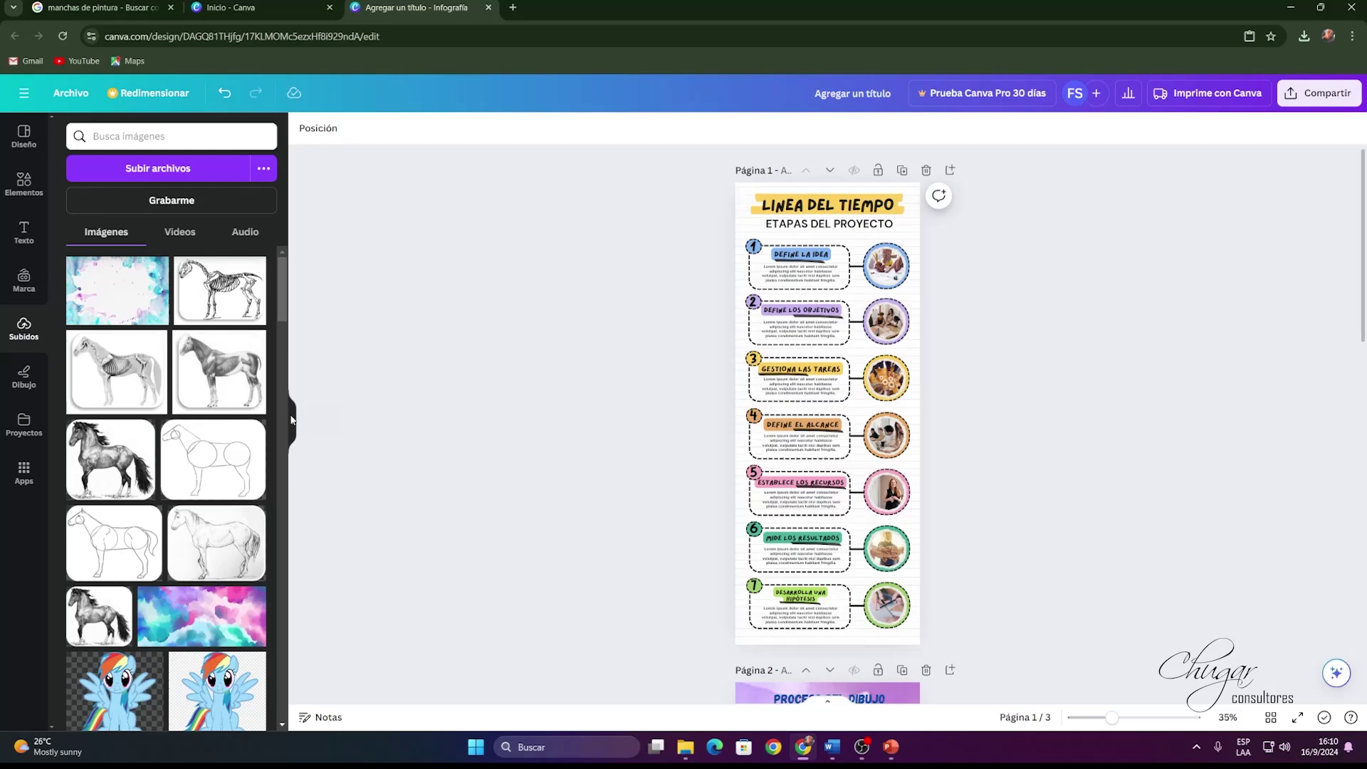
click(291, 420)
scroll(982, 317, down, 12)
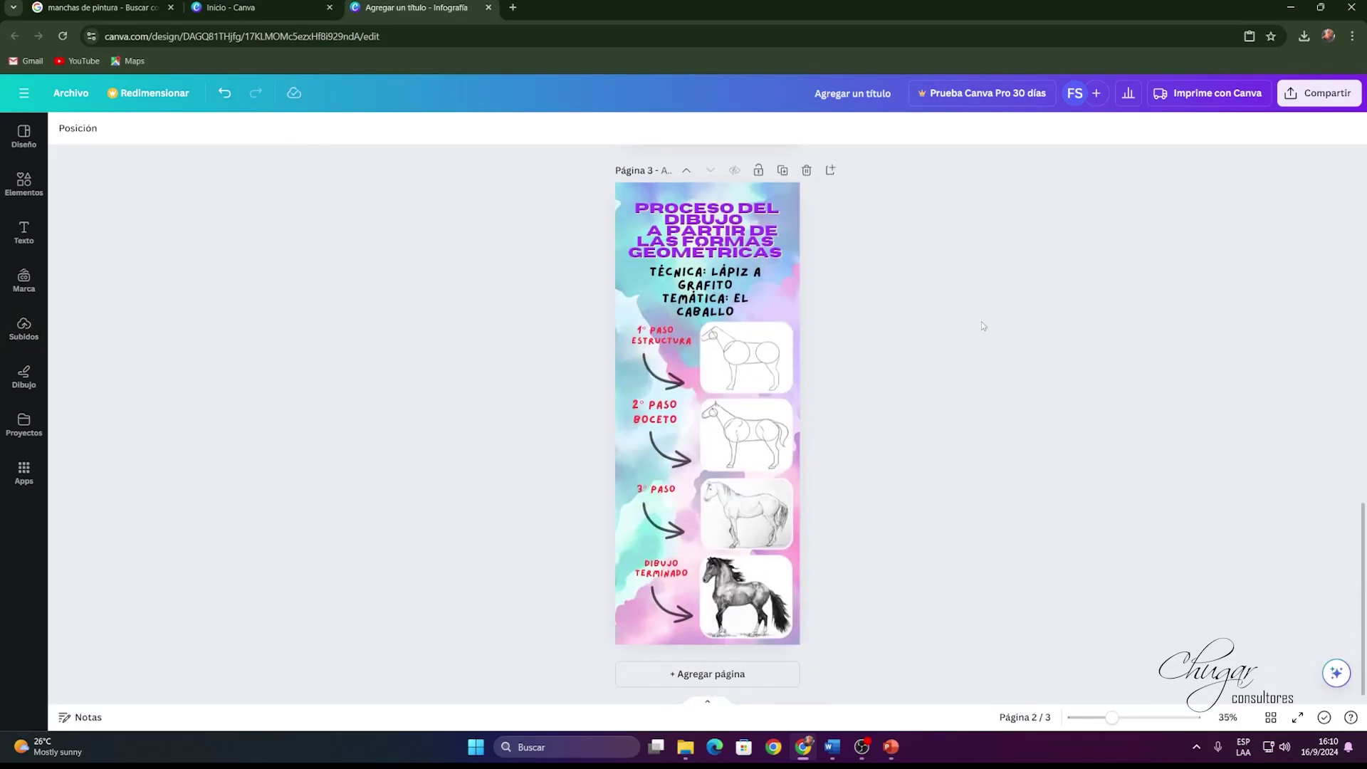